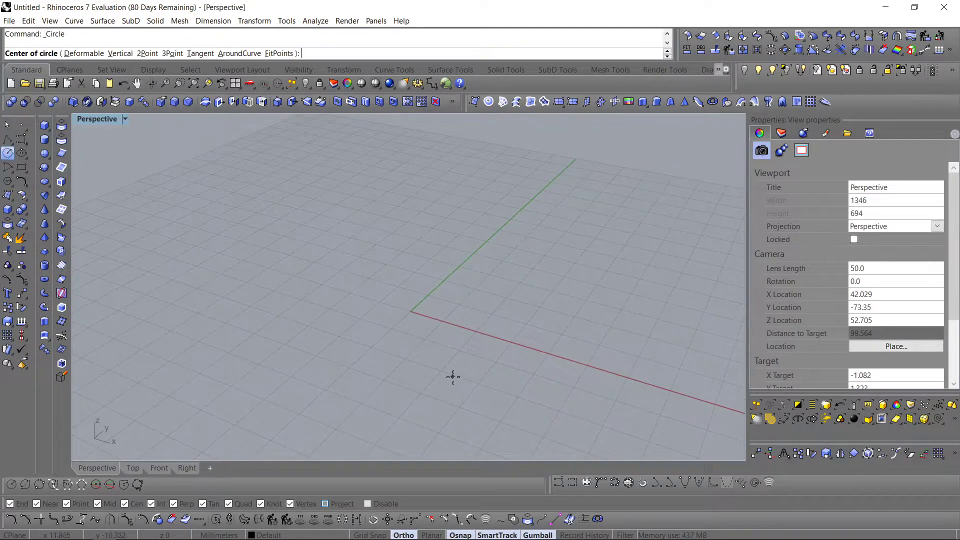
{"action": "type", "text": "35"}
{"action": "key", "text": "Return"}
{"action": "key", "text": "Escape"}
{"action": "scroll", "coordinate": [455, 353], "scroll_direction": "down", "scroll_amount": 10}
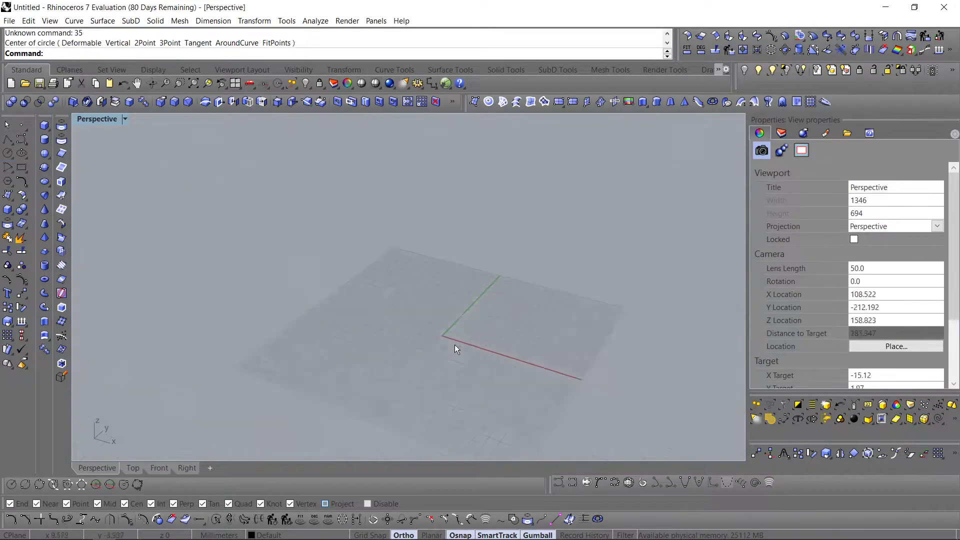
Step: Draw a circle of radius 35 mm centred on the origin in the Top view
{"action": "left_click", "coordinate": [142, 468]}
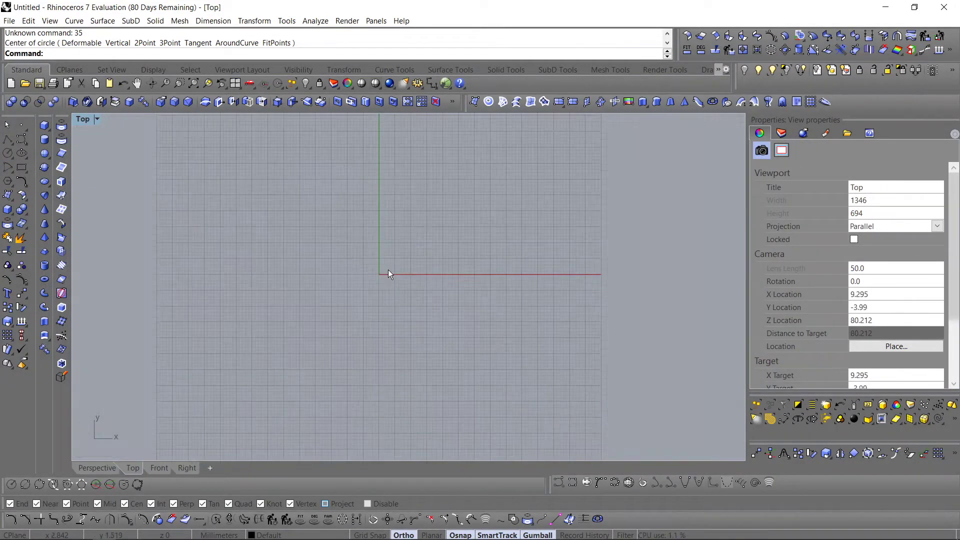
{"action": "left_click", "coordinate": [24, 153]}
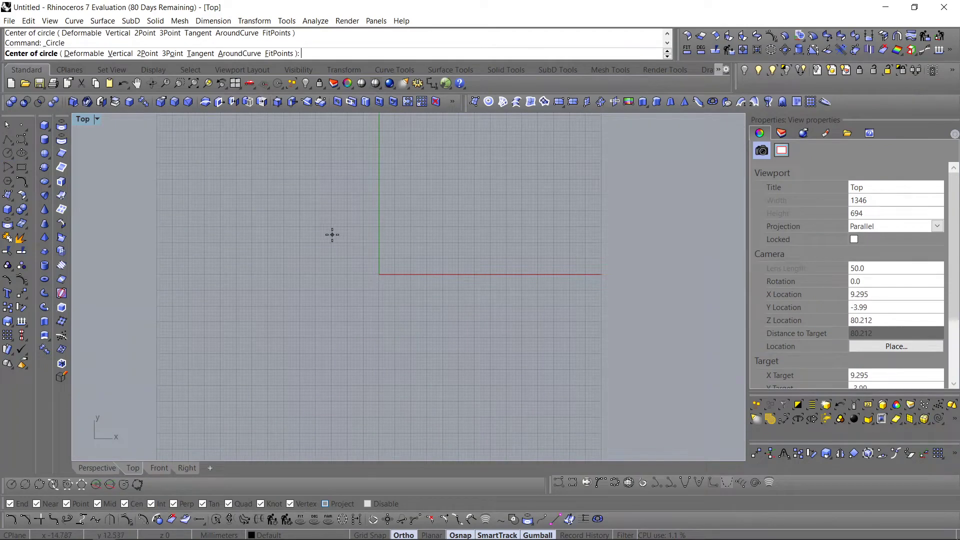
{"action": "type", "text": "0"}
{"action": "key", "text": "Return"}
{"action": "type", "text": "35"}
{"action": "key", "text": "Return"}
{"action": "scroll", "coordinate": [365, 241], "scroll_direction": "down", "scroll_amount": 6}
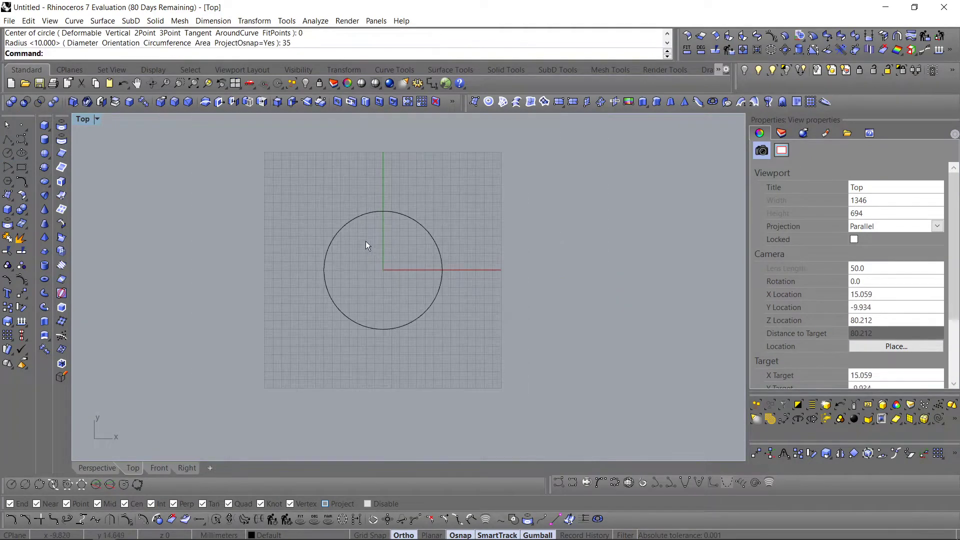
Step: Create a closed pipe of radius 0.75 mm along the circle
{"action": "scroll", "coordinate": [386, 297], "scroll_direction": "up", "scroll_amount": 4}
{"action": "left_click_drag", "start_coordinate": [575, 248], "coordinate": [399, 333]}
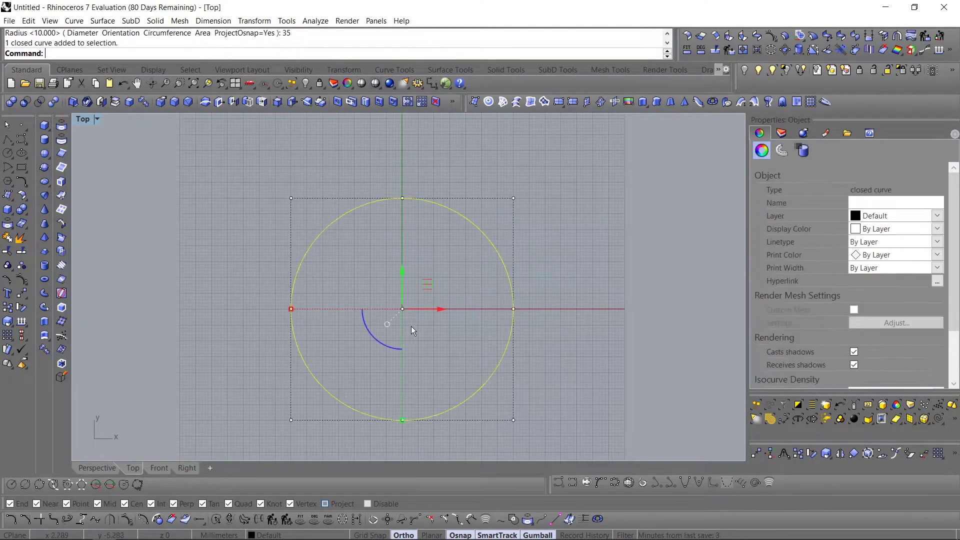
{"action": "type", "text": "Pipe"}
{"action": "key", "text": "Return"}
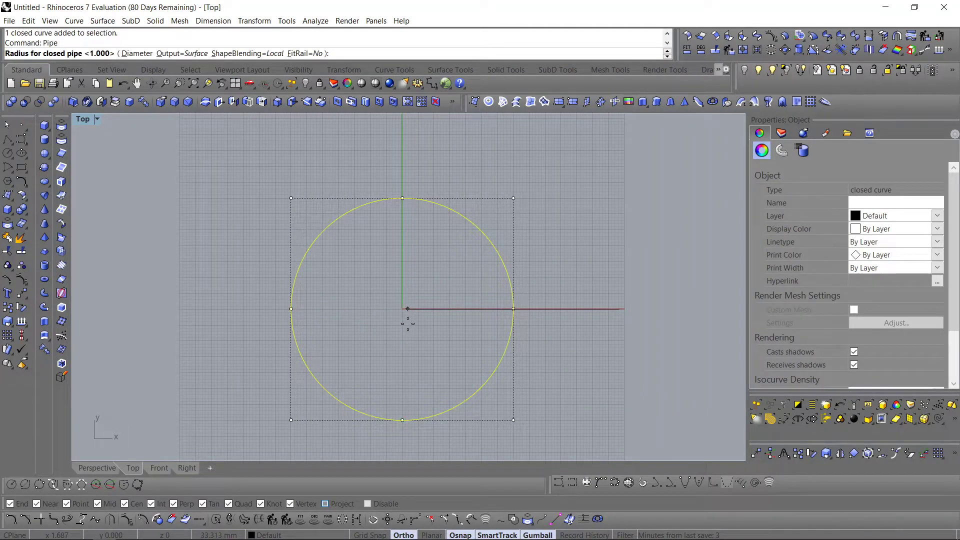
{"action": "type", "text": ".75"}
{"action": "key", "text": "Return"}
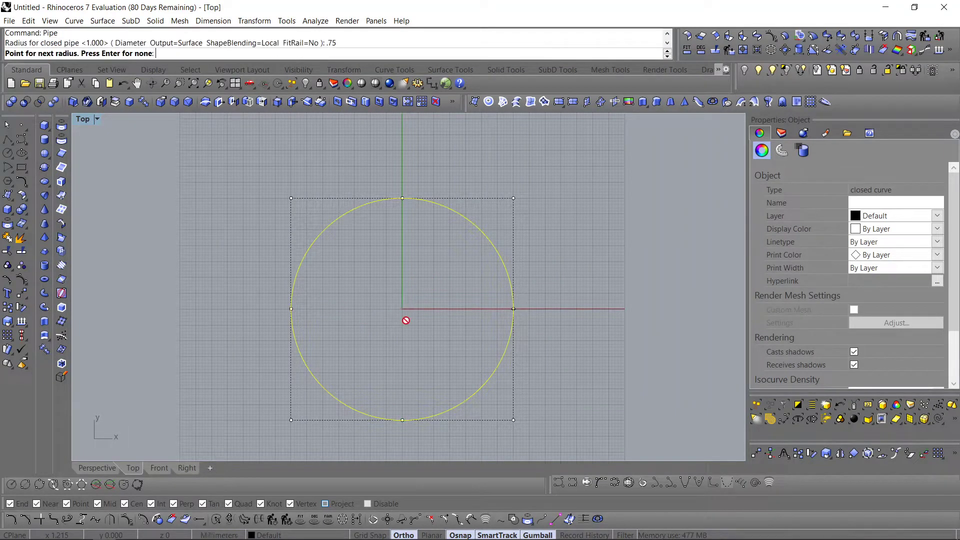
{"action": "key", "text": "Return"}
{"action": "scroll", "coordinate": [299, 371], "scroll_direction": "up", "scroll_amount": 3}
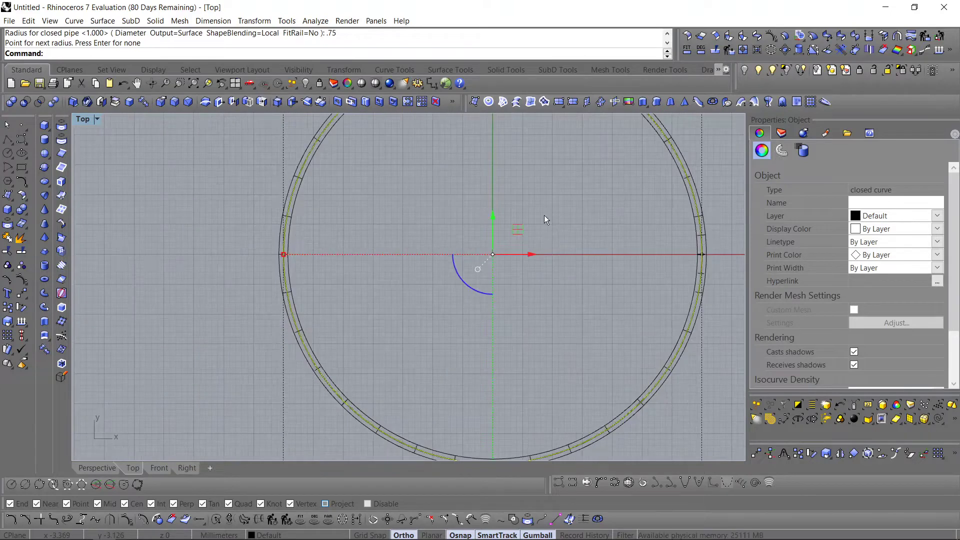
{"action": "left_click", "coordinate": [740, 72]}
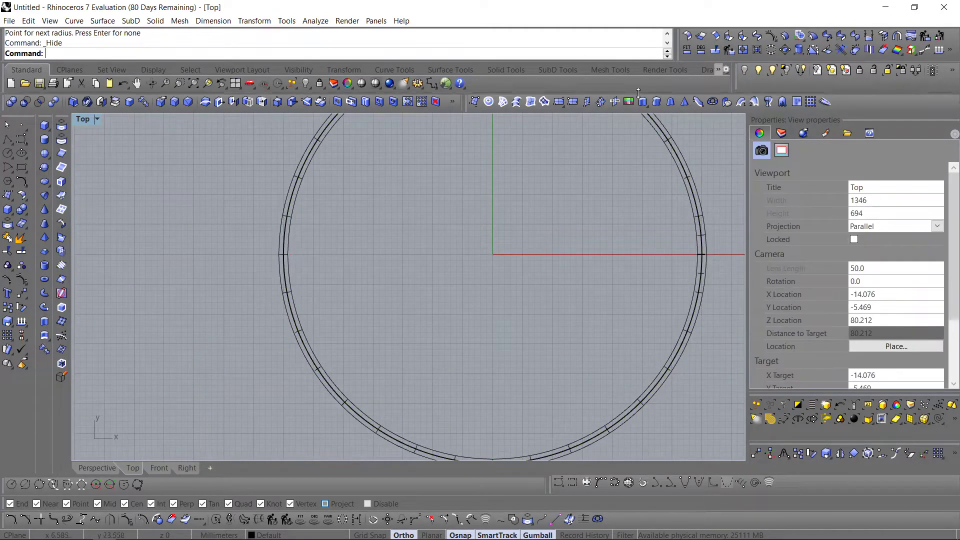
{"action": "right_click", "coordinate": [745, 70]}
Step: Draw a closed four-sided polyline as a trapezoid with all corners on the circle and its longer parallel side below the centre
{"action": "left_click", "coordinate": [7, 139]}
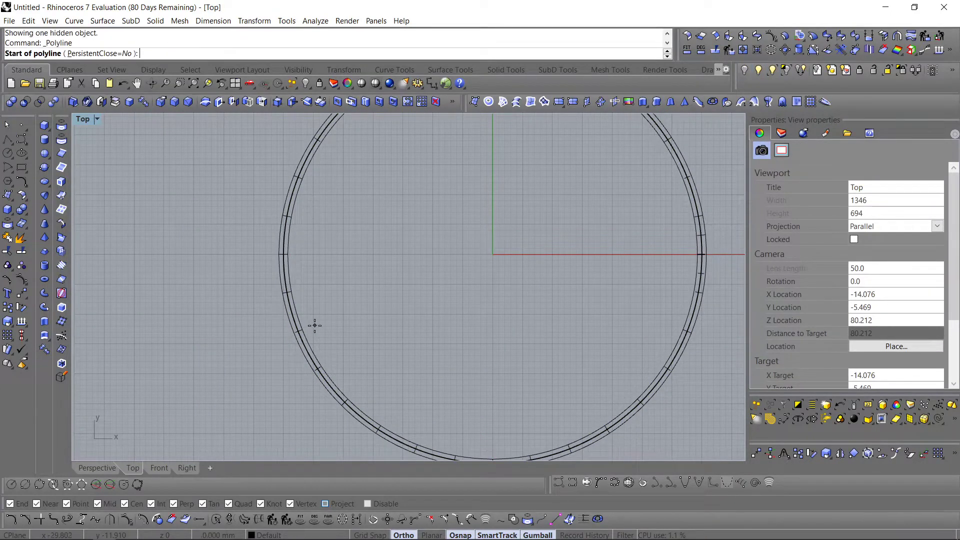
{"action": "left_click", "coordinate": [319, 368]}
{"action": "scroll", "coordinate": [319, 369], "scroll_direction": "down", "scroll_amount": 2}
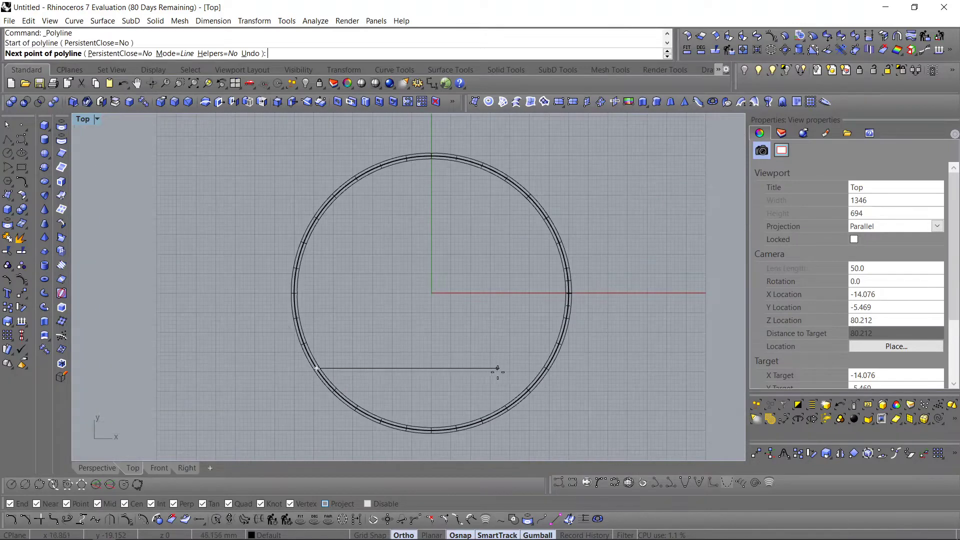
{"action": "left_click", "coordinate": [546, 368]}
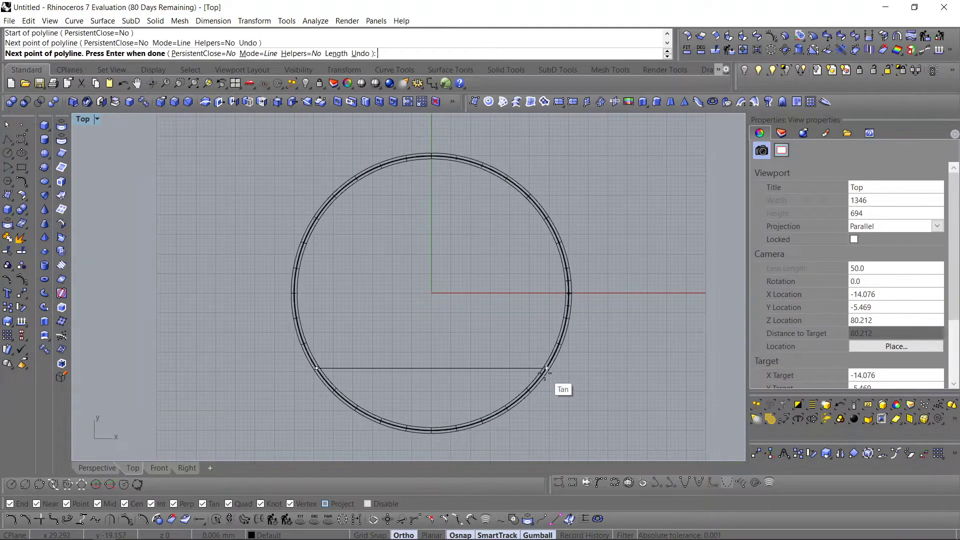
{"action": "left_click", "coordinate": [527, 195]}
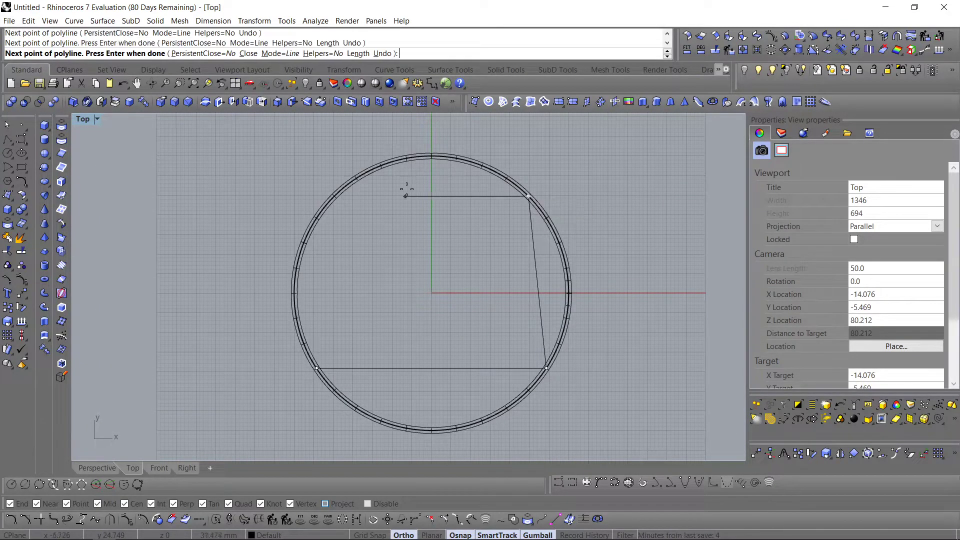
{"action": "left_click", "coordinate": [334, 194]}
{"action": "type", "text": "c"}
{"action": "key", "text": "Return"}
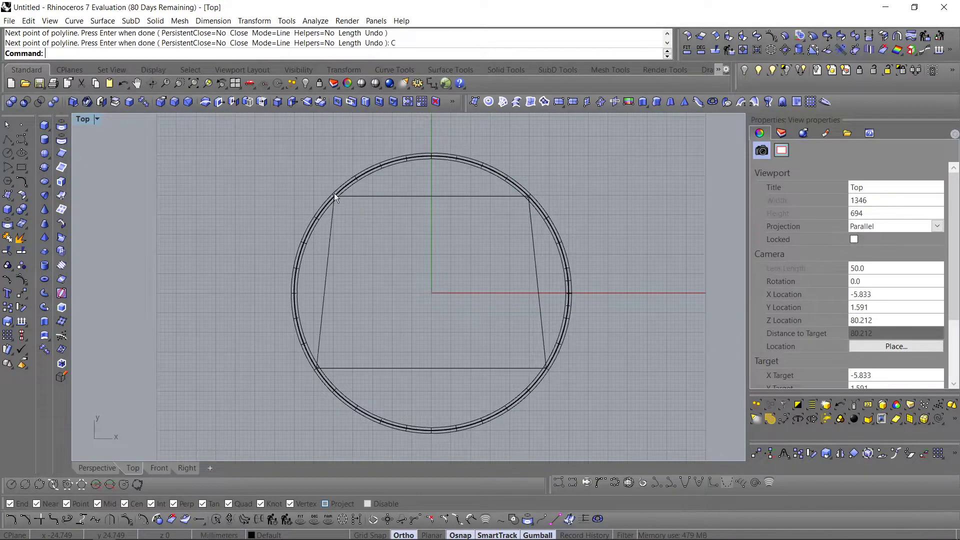
Step: Move the circle and its pipe 30 mm upward in the Right view, leaving the trapezoid on the ground plane
{"action": "right_click_drag", "start_coordinate": [396, 272], "coordinate": [337, 283]}
{"action": "scroll", "coordinate": [337, 285], "scroll_direction": "down", "scroll_amount": 4}
{"action": "left_click", "coordinate": [381, 348]}
{"action": "scroll", "coordinate": [370, 338], "scroll_direction": "up", "scroll_amount": 4}
{"action": "scroll", "coordinate": [370, 337], "scroll_direction": "up", "scroll_amount": 2}
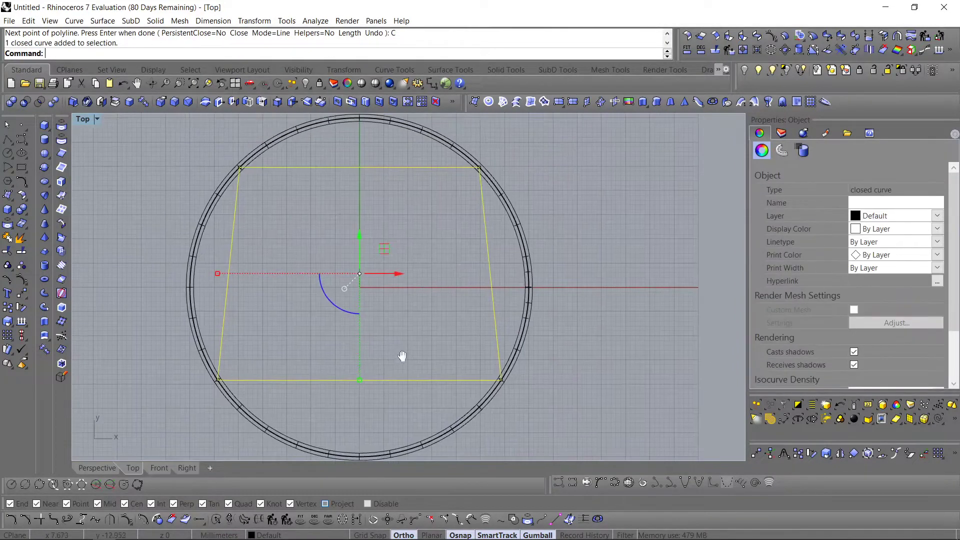
{"action": "scroll", "coordinate": [397, 350], "scroll_direction": "up", "scroll_amount": 1}
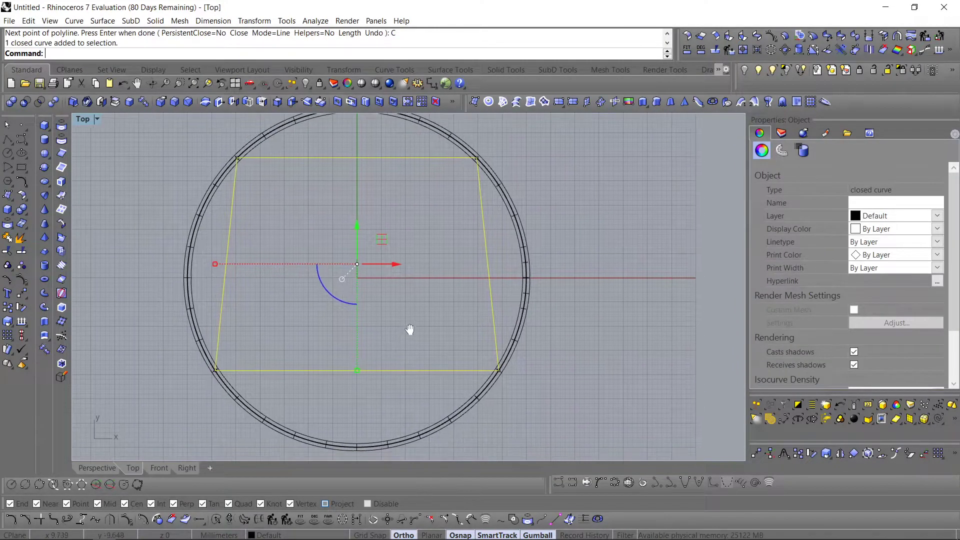
{"action": "left_click", "coordinate": [188, 468]}
{"action": "scroll", "coordinate": [330, 357], "scroll_direction": "down", "scroll_amount": 8}
{"action": "left_click_drag", "start_coordinate": [227, 276], "coordinate": [193, 347]}
{"action": "left_click", "coordinate": [362, 291]}
{"action": "type", "text": "30"}
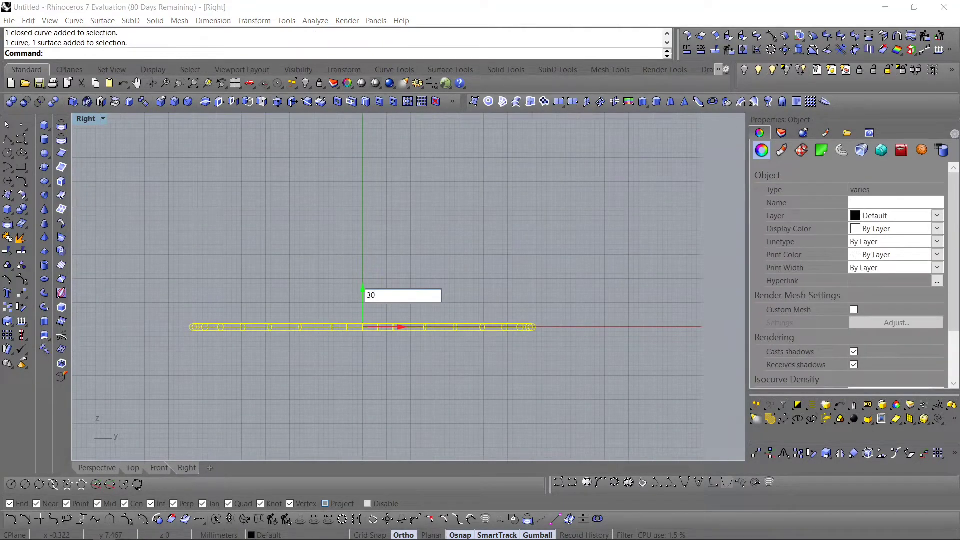
{"action": "key", "text": "Return"}
Step: Raise the trapezoid 20 mm and place a copy of it another 10 mm higher, level with the pipe
{"action": "left_click_drag", "start_coordinate": [541, 353], "coordinate": [221, 306]}
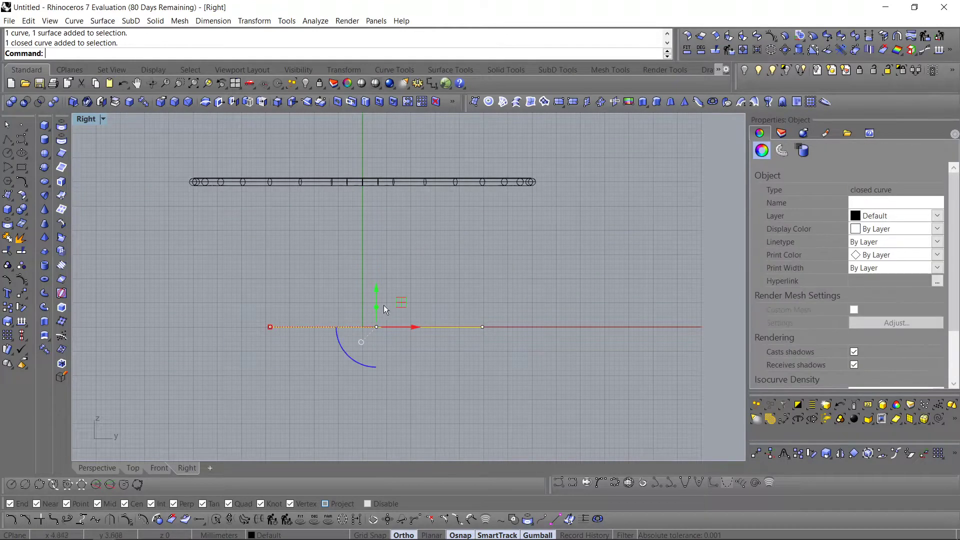
{"action": "left_click", "coordinate": [372, 291]}
{"action": "type", "text": "20"}
{"action": "key", "text": "Return"}
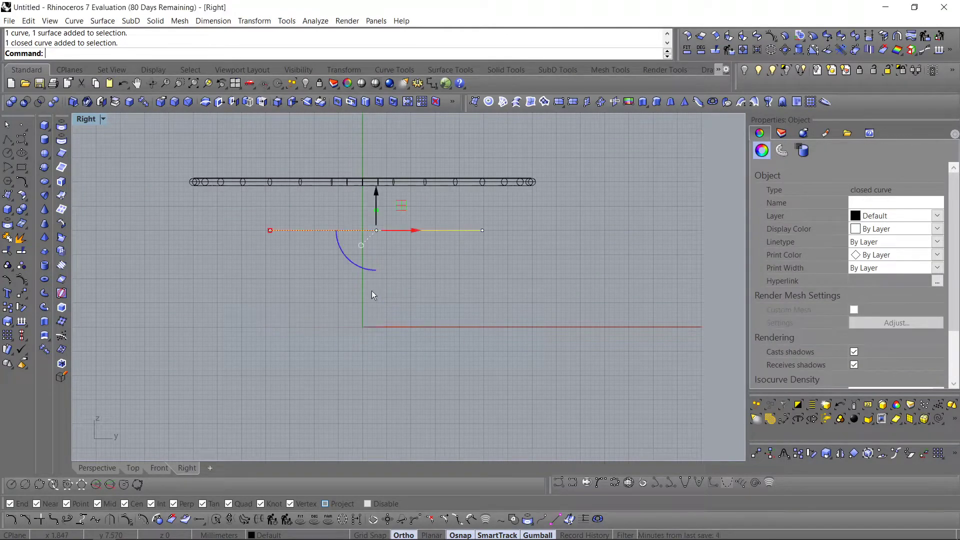
{"action": "left_click", "coordinate": [375, 195]}
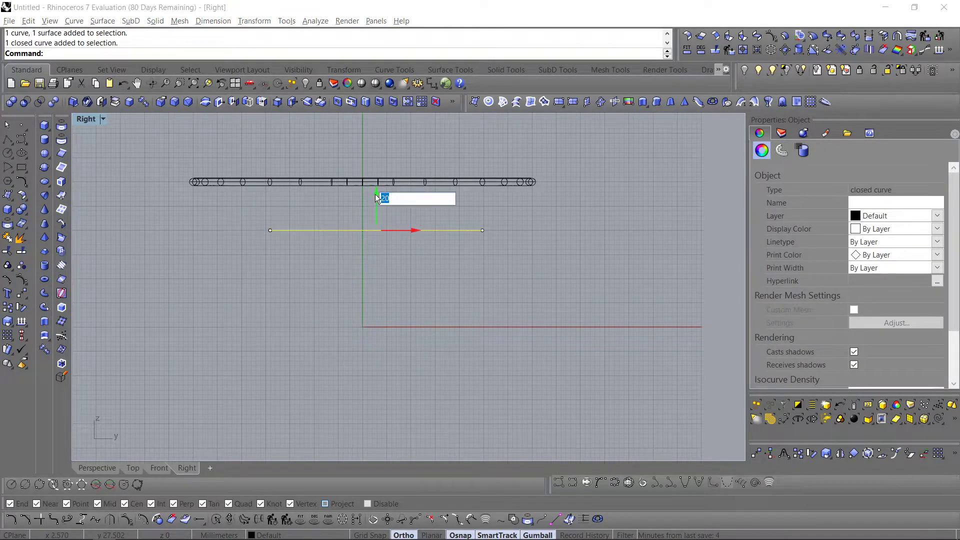
{"action": "type", "text": "10.5"}
{"action": "key", "text": "Return"}
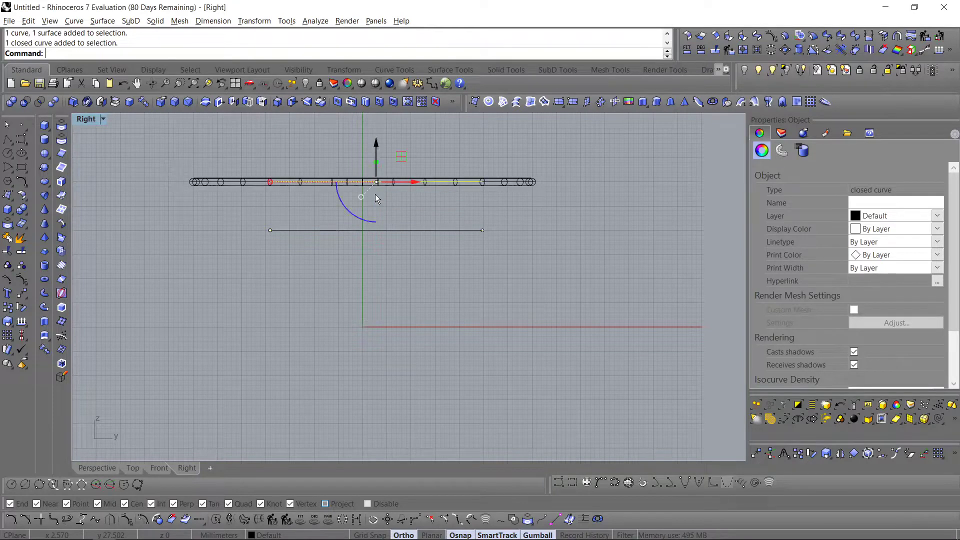
Step: Draw a vertical 30 mm line in the Right view from the upper trapezoid's long-side end down to the ground plane
{"action": "left_click", "coordinate": [133, 467]}
{"action": "scroll", "coordinate": [263, 337], "scroll_direction": "down", "scroll_amount": 2}
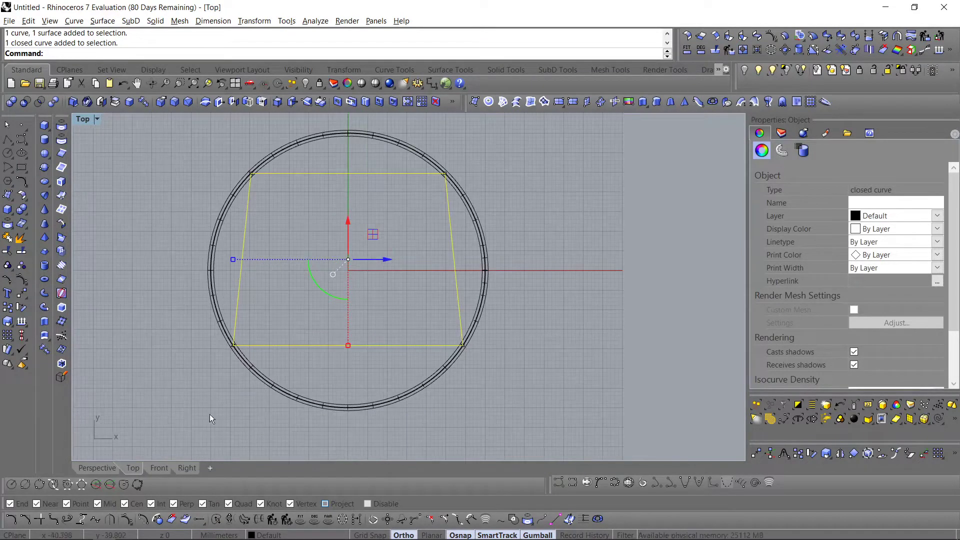
{"action": "left_click", "coordinate": [8, 140]}
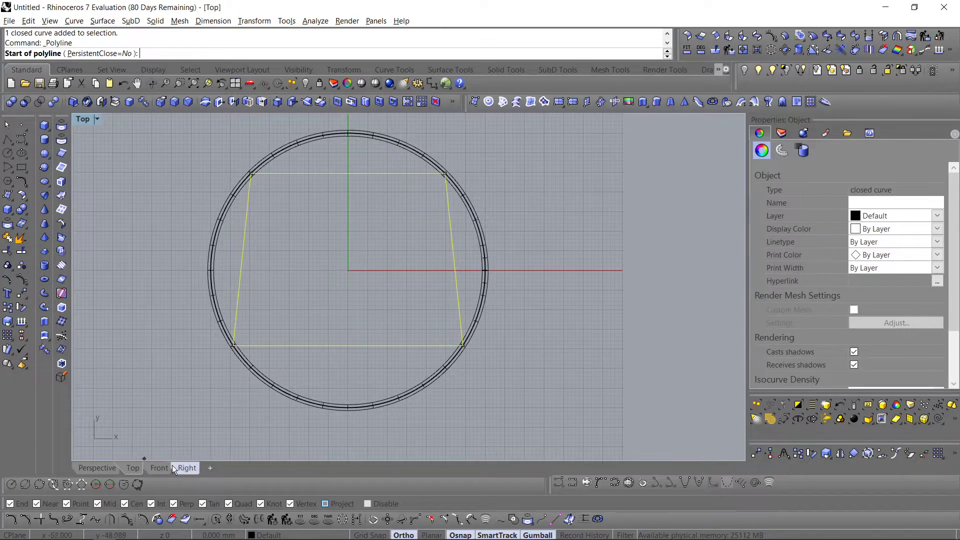
{"action": "left_click", "coordinate": [186, 468]}
{"action": "scroll", "coordinate": [253, 197], "scroll_direction": "up", "scroll_amount": 3}
{"action": "left_click", "coordinate": [292, 157]}
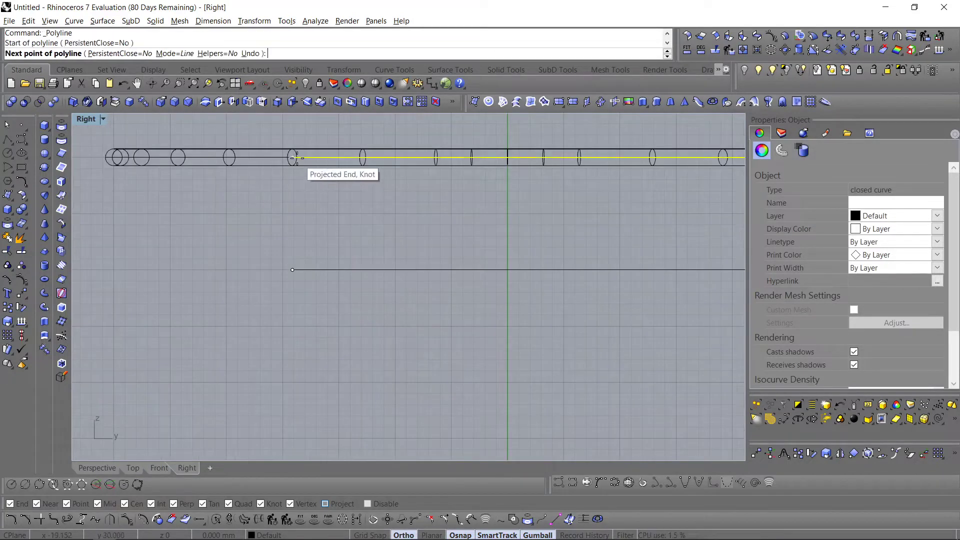
{"action": "left_click", "coordinate": [293, 319]}
{"action": "scroll", "coordinate": [243, 319], "scroll_direction": "down", "scroll_amount": 6}
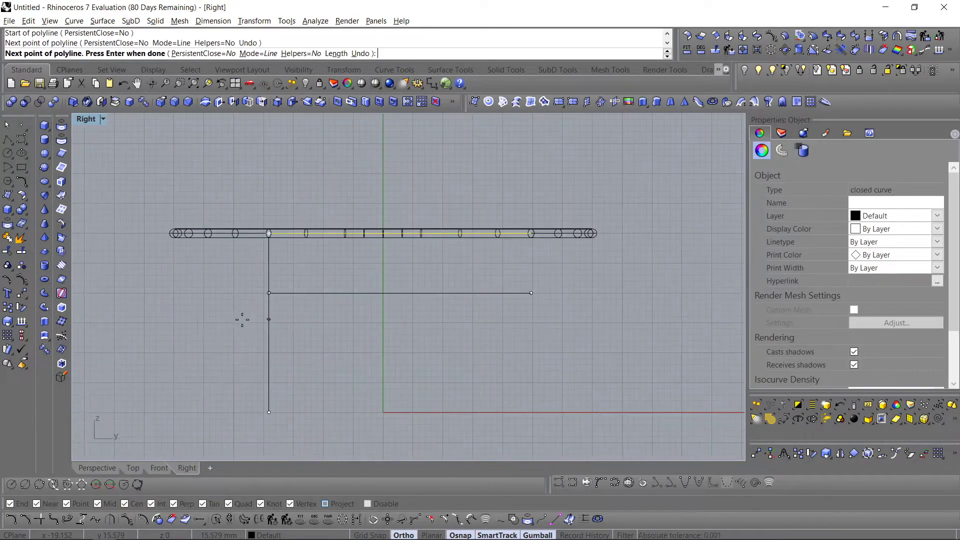
{"action": "right_click", "coordinate": [242, 320]}
{"action": "right_click_drag", "start_coordinate": [259, 347], "coordinate": [275, 270]}
{"action": "key", "text": "Escape"}
Step: Move the vertical line in the Top view from the midpoint of the trapezoid's long side to its lower-right corner
{"action": "left_click", "coordinate": [284, 316]}
{"action": "left_click", "coordinate": [283, 335], "text": "ctrl+shift"}
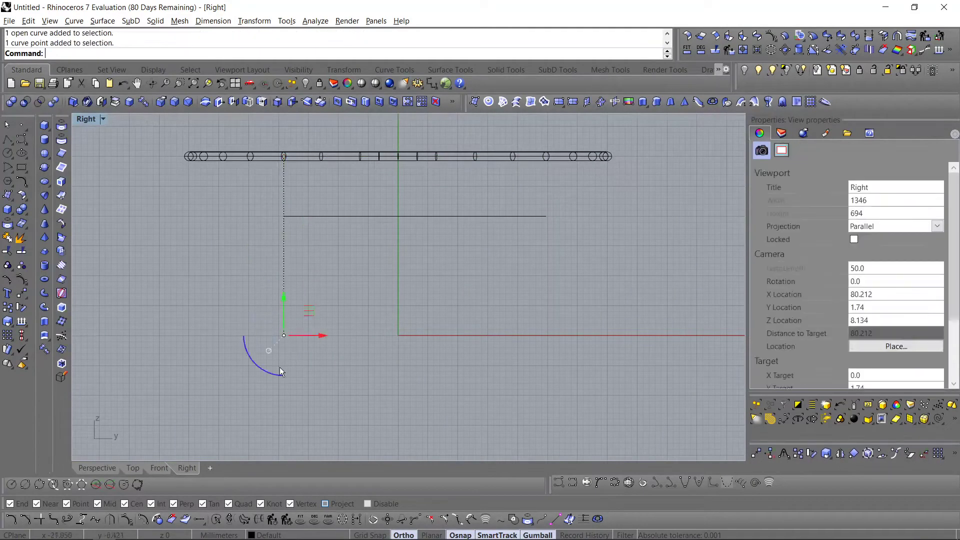
{"action": "left_click", "coordinate": [133, 468]}
{"action": "scroll", "coordinate": [335, 290], "scroll_direction": "up", "scroll_amount": 2}
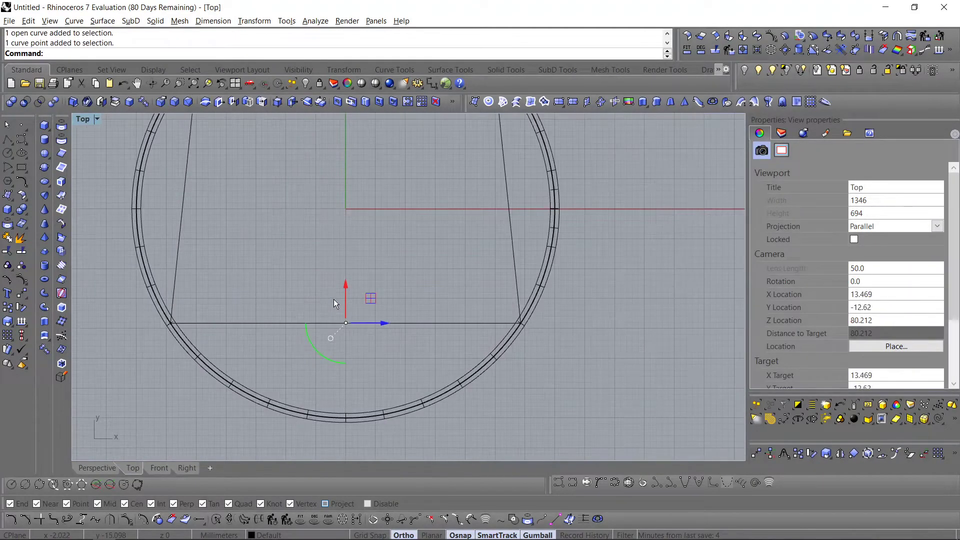
{"action": "left_click_drag", "start_coordinate": [331, 253], "coordinate": [377, 364]}
{"action": "right_click_drag", "start_coordinate": [377, 364], "coordinate": [368, 357]}
{"action": "type", "text": "m"}
{"action": "key", "text": "Return"}
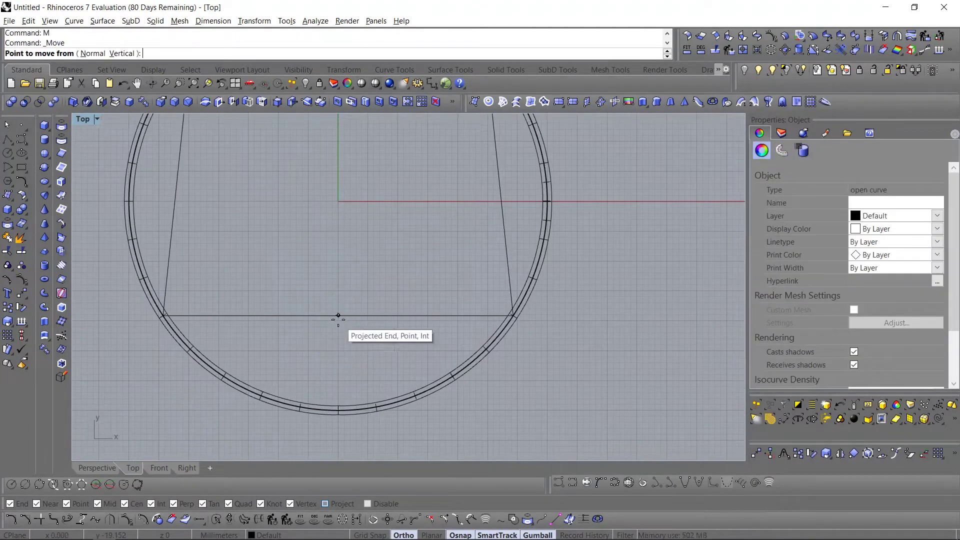
{"action": "left_click", "coordinate": [338, 316]}
{"action": "scroll", "coordinate": [476, 312], "scroll_direction": "up", "scroll_amount": 6}
{"action": "scroll", "coordinate": [477, 313], "scroll_direction": "up", "scroll_amount": 3}
{"action": "left_click", "coordinate": [604, 325]}
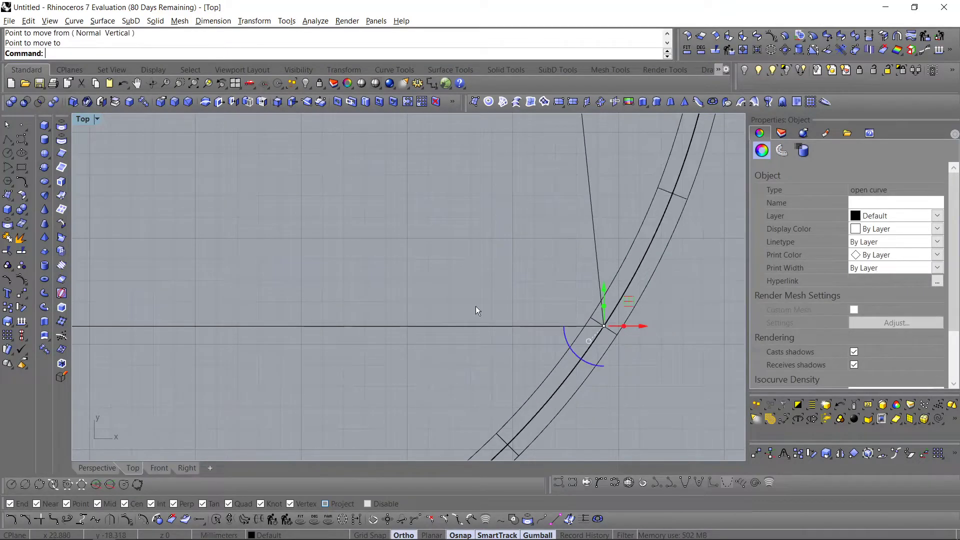
Step: Isolate the trapezoid and the vertical corner line
{"action": "left_click", "coordinate": [445, 326]}
{"action": "scroll", "coordinate": [445, 326], "scroll_direction": "down", "scroll_amount": 1}
{"action": "left_click_drag", "start_coordinate": [465, 289], "coordinate": [620, 376]}
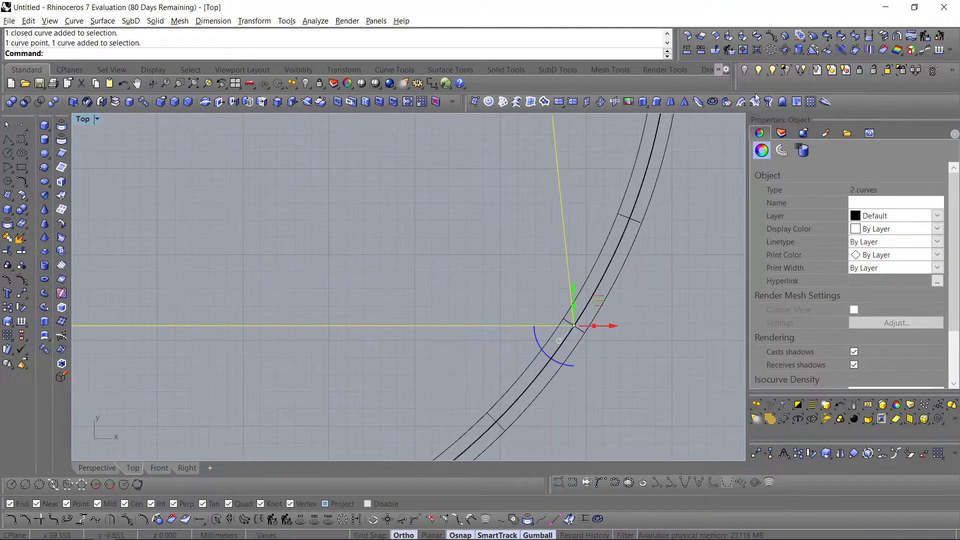
{"action": "left_click", "coordinate": [786, 70]}
{"action": "scroll", "coordinate": [476, 323], "scroll_direction": "down", "scroll_amount": 3}
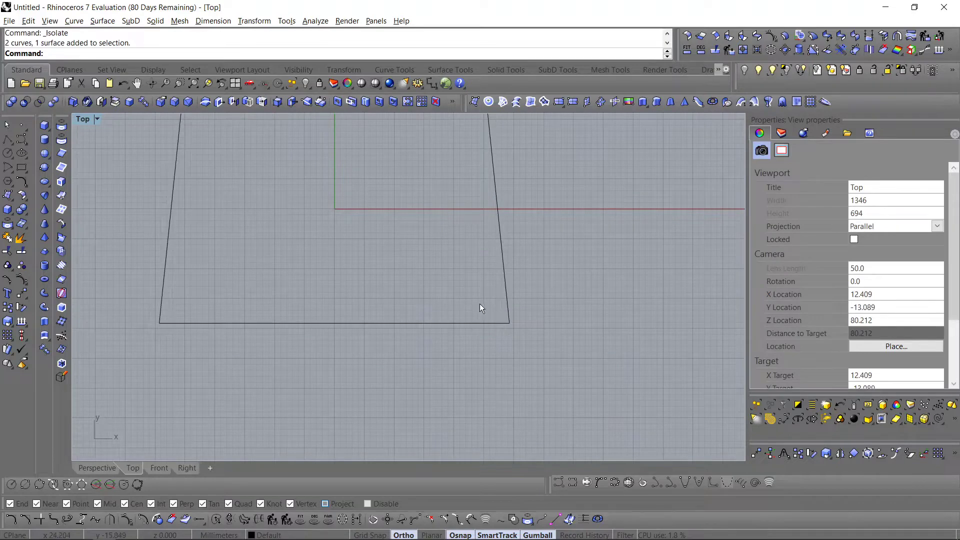
Step: Draw a polyline along the trapezoid's diagonal from the upper-left to the lower-right corner, continuing 8 mm past it in the same direction
{"action": "left_click", "coordinate": [21, 139]}
{"action": "scroll", "coordinate": [261, 259], "scroll_direction": "down", "scroll_amount": 3}
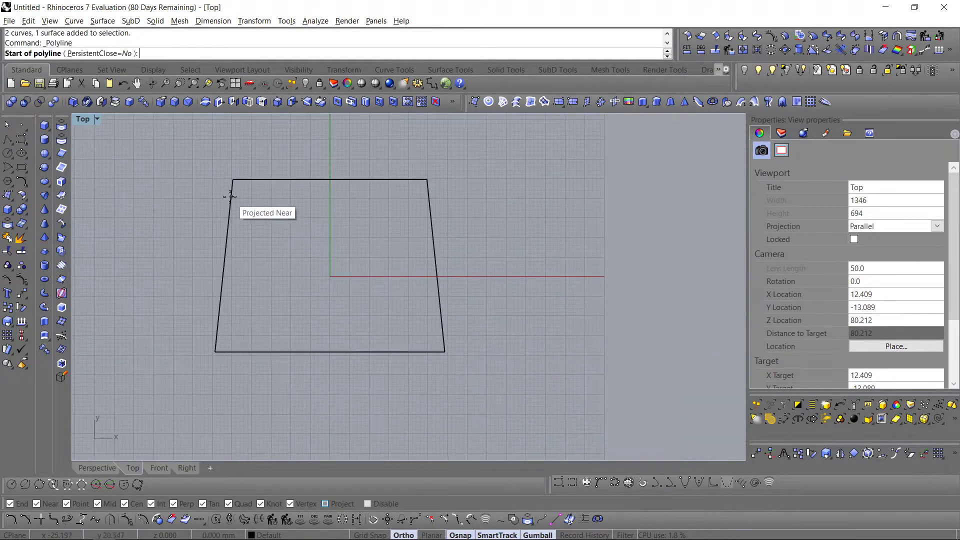
{"action": "left_click", "coordinate": [232, 179]}
{"action": "scroll", "coordinate": [366, 306], "scroll_direction": "up", "scroll_amount": 2}
{"action": "left_click", "coordinate": [485, 375]}
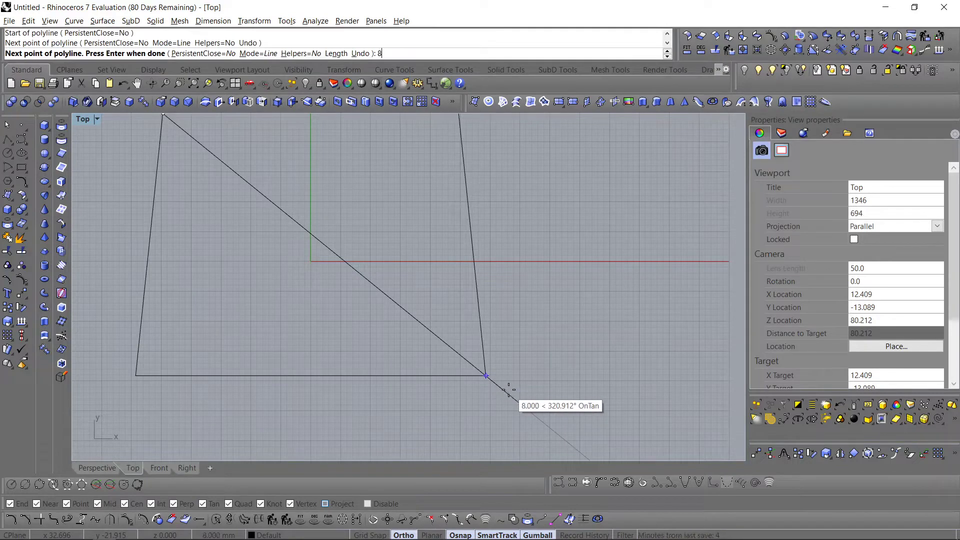
{"action": "left_click", "coordinate": [511, 389]}
{"action": "key", "text": "Return"}
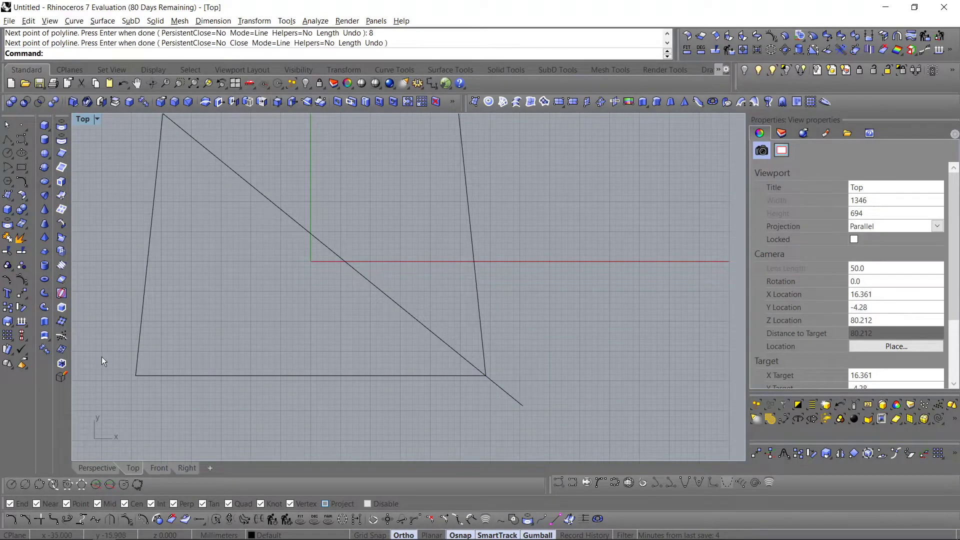
Step: Explode the diagonal polyline and delete its long segment inside the trapezoid
{"action": "left_click", "coordinate": [25, 227]}
{"action": "left_click", "coordinate": [409, 316]}
{"action": "key", "text": "Return"}
{"action": "left_click", "coordinate": [409, 316]}
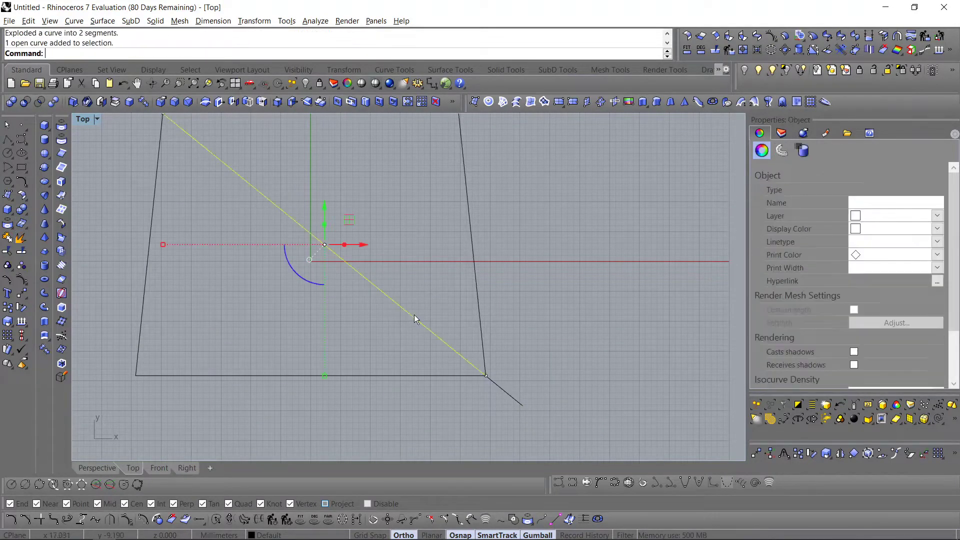
{"action": "key", "text": "Delete"}
Step: Raise the short diagonal segment's endpoint at the trapezoid corner vertically by 40 mm in the Right view
{"action": "left_click", "coordinate": [513, 398]}
{"action": "left_click", "coordinate": [349, 393]}
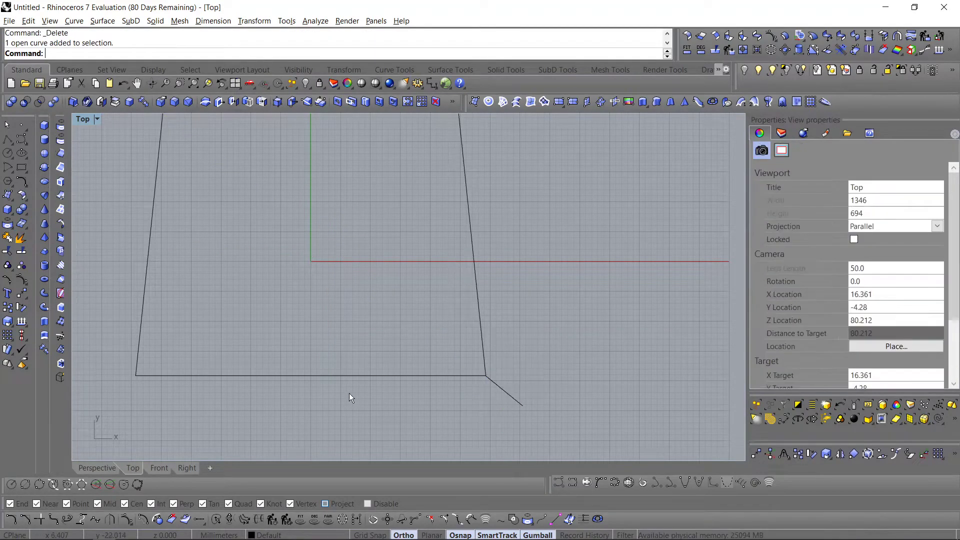
{"action": "left_click", "coordinate": [504, 391]}
{"action": "left_click_drag", "start_coordinate": [510, 428], "coordinate": [534, 392]}
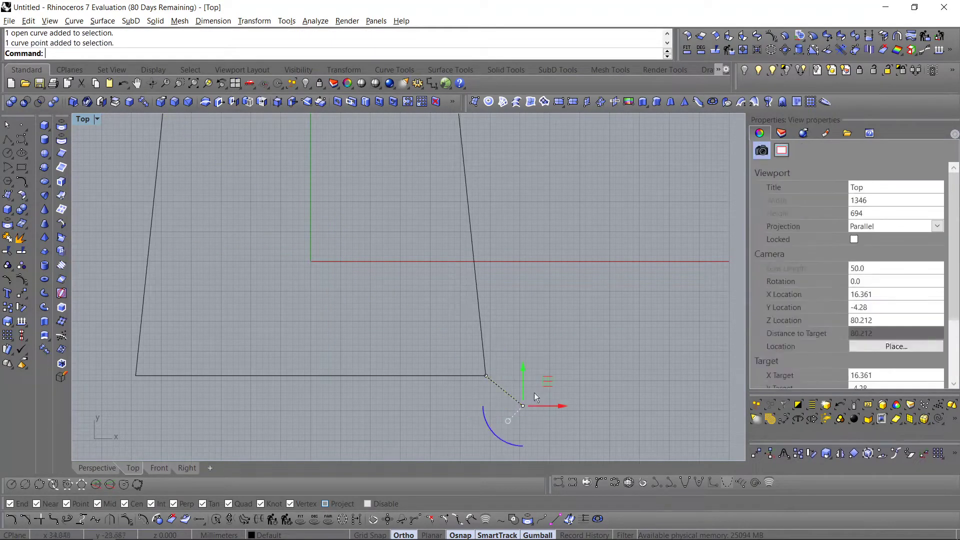
{"action": "left_click", "coordinate": [186, 468]}
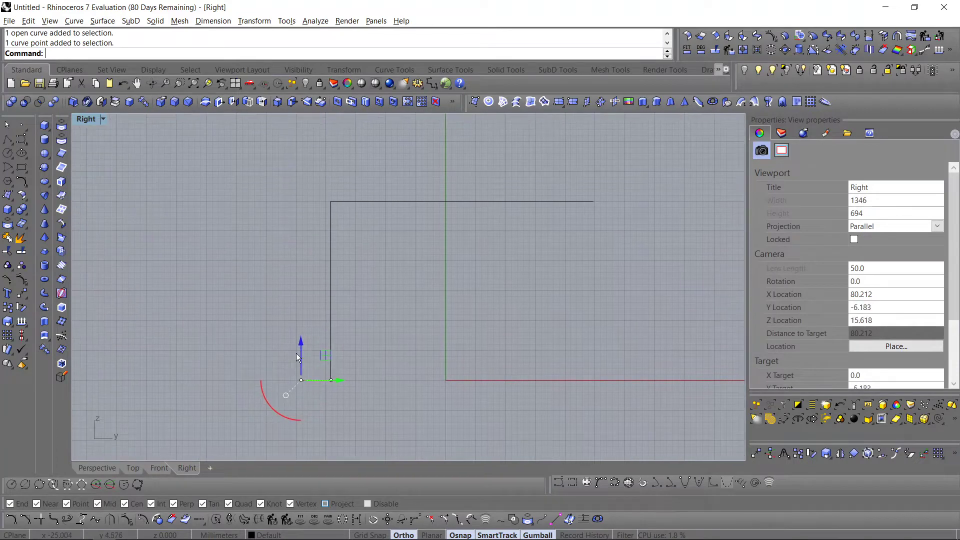
{"action": "left_click_drag", "start_coordinate": [337, 407], "coordinate": [337, 407]}
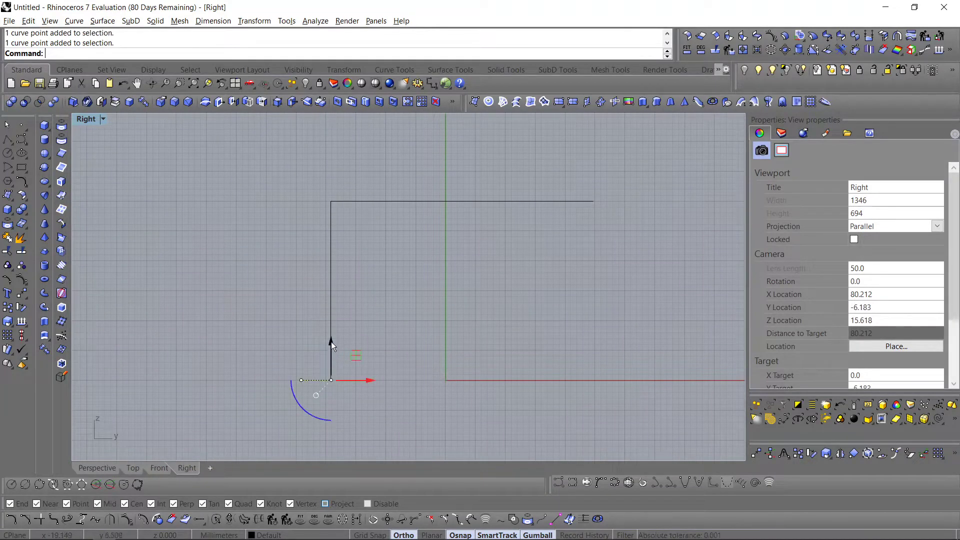
{"action": "left_click_drag", "start_coordinate": [331, 341], "coordinate": [327, 310]}
{"action": "type", "text": "40"}
{"action": "key", "text": "Return"}
{"action": "scroll", "coordinate": [356, 350], "scroll_direction": "down", "scroll_amount": 2}
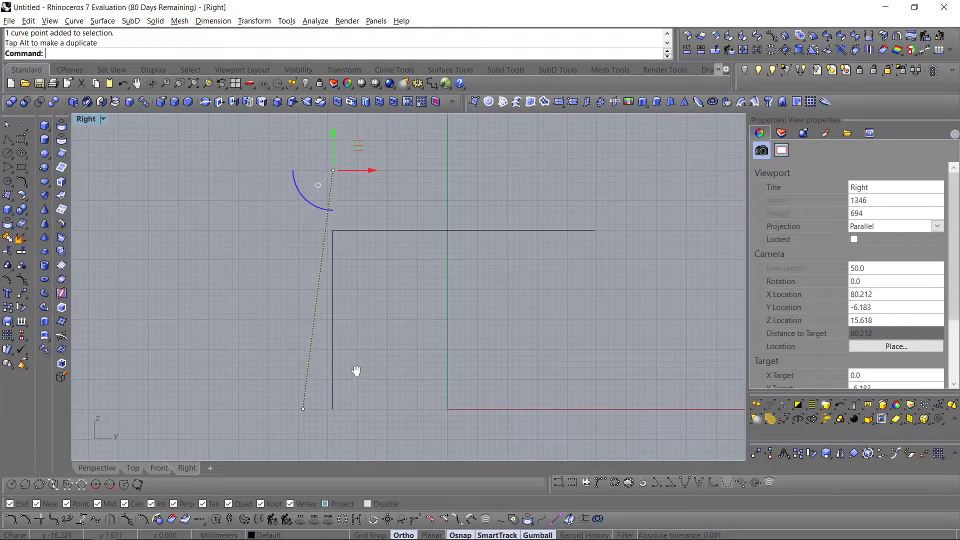
Step: Show the hidden objects and lower the slanted leg's top endpoint to the height of the ring
{"action": "left_click", "coordinate": [758, 70]}
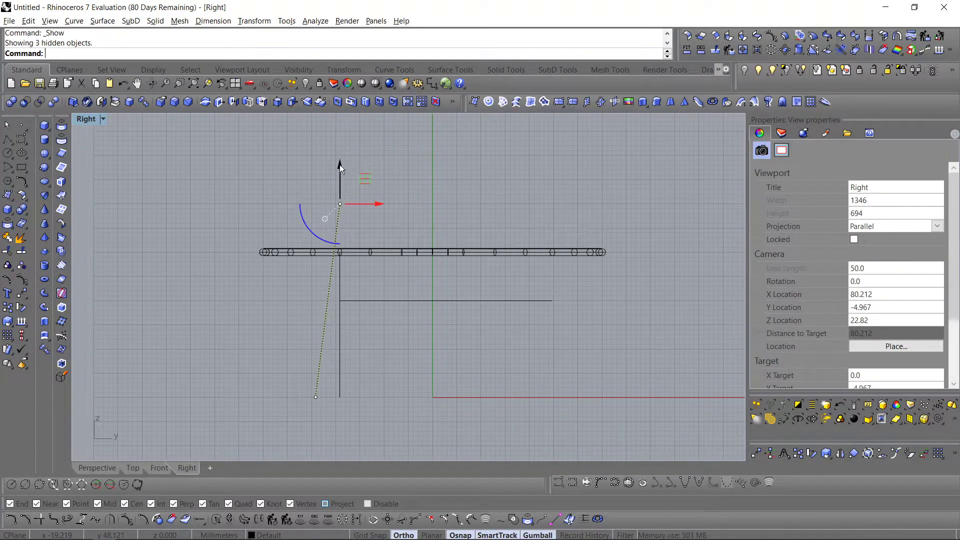
{"action": "left_click_drag", "start_coordinate": [338, 162], "coordinate": [350, 212]}
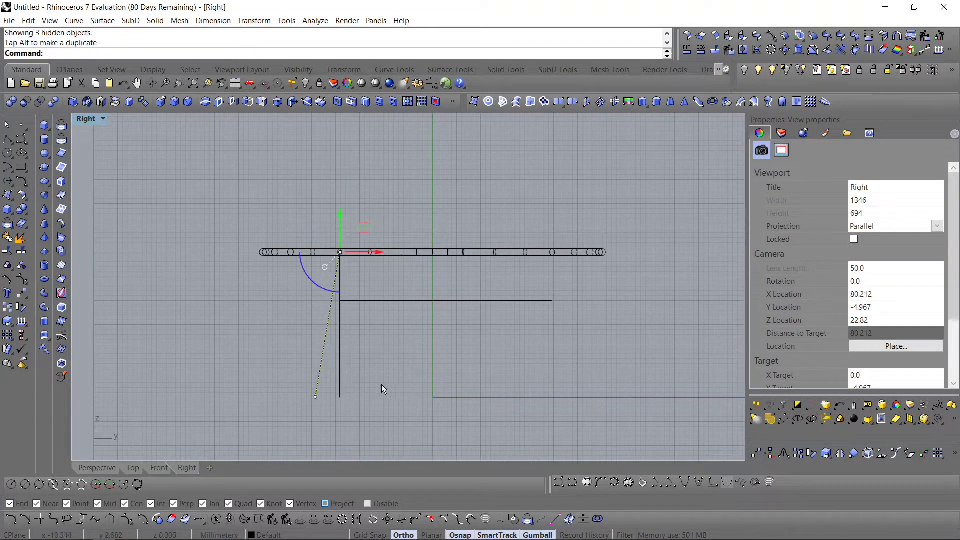
Step: Mirror the slanted leg in the Top view across a vertical axis through the midpoint of the trapezoid's long side
{"action": "left_click", "coordinate": [121, 469]}
{"action": "scroll", "coordinate": [233, 356], "scroll_direction": "down", "scroll_amount": 4}
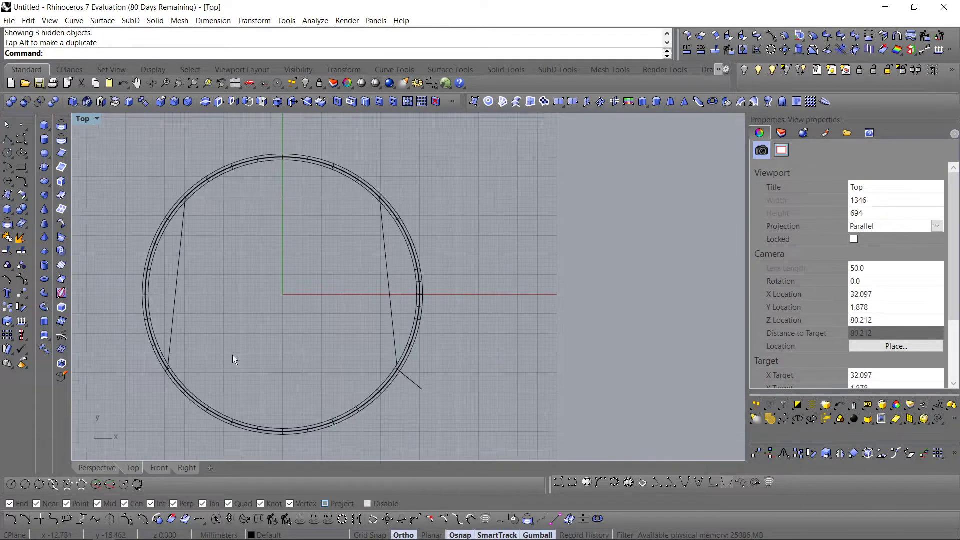
{"action": "right_click_drag", "start_coordinate": [418, 403], "coordinate": [430, 363]}
{"action": "left_click", "coordinate": [433, 350]}
{"action": "type", "text": "irror"}
{"action": "key", "text": "Return"}
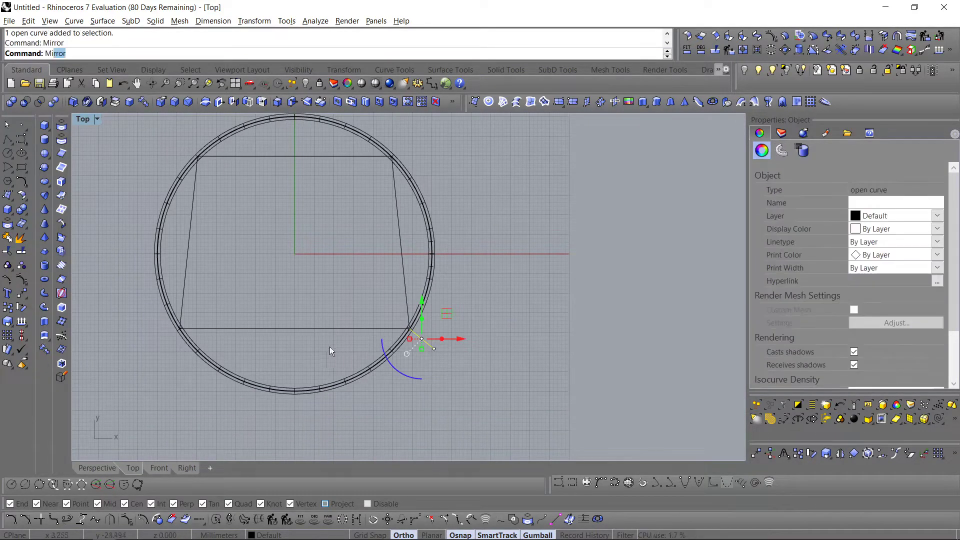
{"action": "left_click", "coordinate": [294, 329]}
{"action": "left_click", "coordinate": [300, 279]}
{"action": "left_click", "coordinate": [263, 292]}
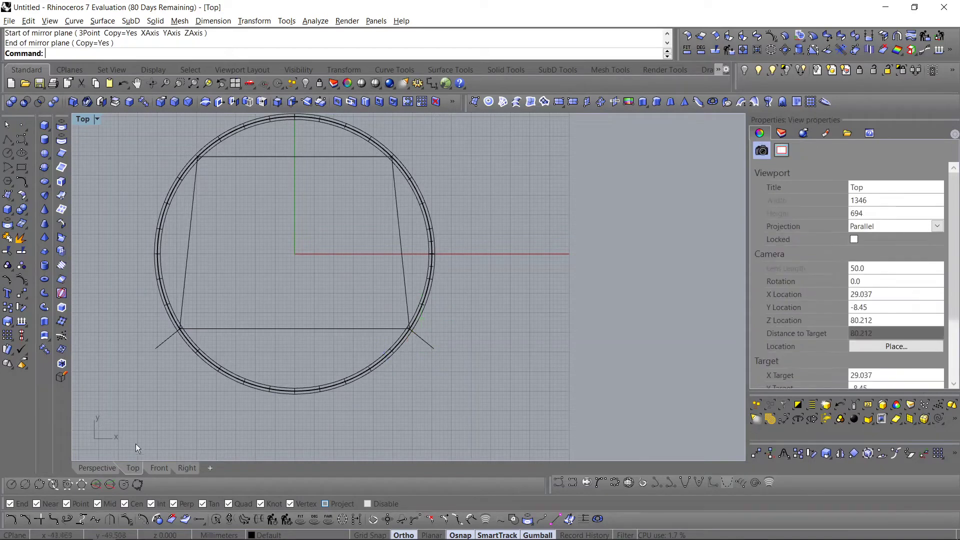
Step: Delete the straight vertical construction line at the trapezoid's corner in the Perspective view
{"action": "left_click", "coordinate": [97, 468]}
{"action": "right_click_drag", "start_coordinate": [280, 400], "coordinate": [295, 343]}
{"action": "scroll", "coordinate": [448, 330], "scroll_direction": "up", "scroll_amount": 5}
{"action": "right_click_drag", "start_coordinate": [435, 332], "coordinate": [272, 370]}
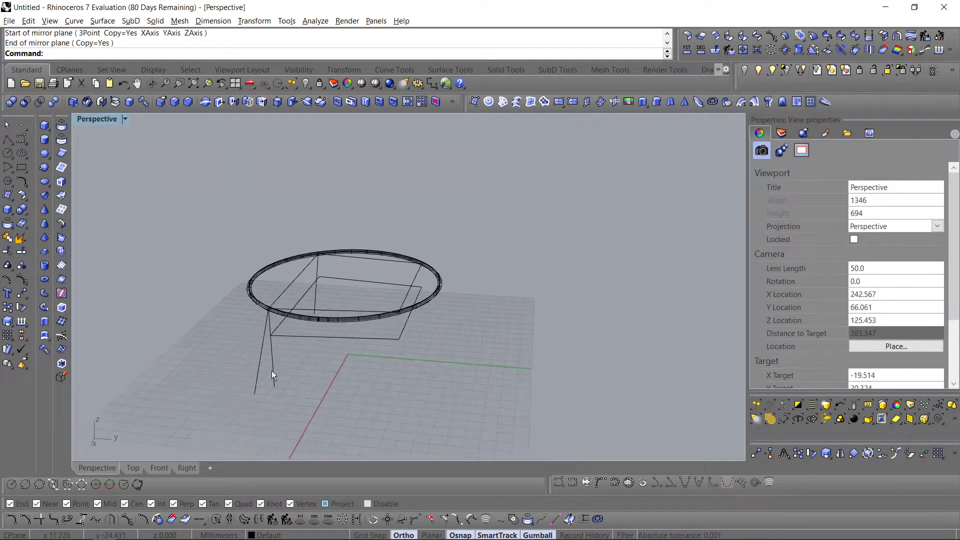
{"action": "left_click", "coordinate": [272, 371]}
{"action": "key", "text": "Delete"}
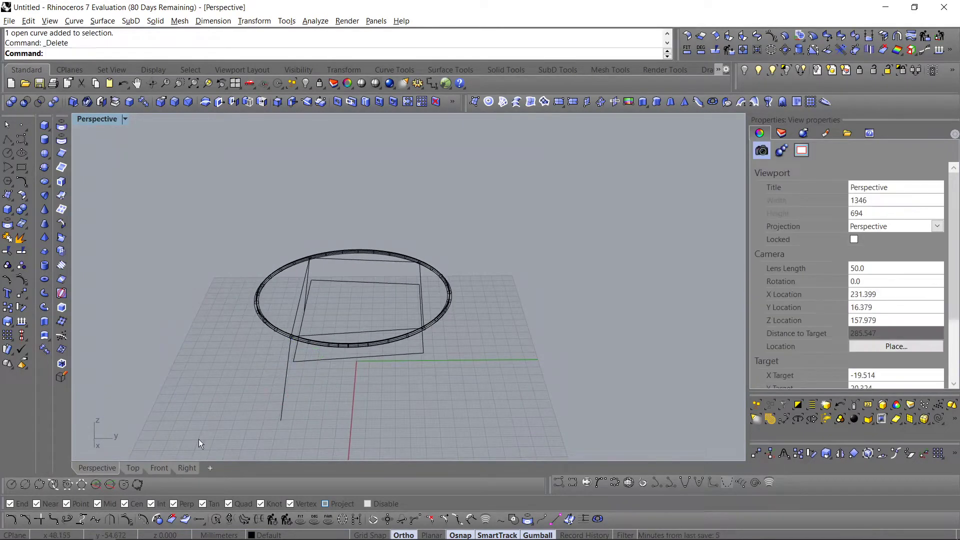
Step: Mirror the lower-right leg in the Top view across a horizontal axis through the midpoint of the trapezoid's slanted right side
{"action": "left_click", "coordinate": [131, 469]}
{"action": "right_click_drag", "start_coordinate": [390, 286], "coordinate": [399, 329]}
{"action": "left_click_drag", "start_coordinate": [393, 326], "coordinate": [469, 409]}
{"action": "scroll", "coordinate": [419, 348], "scroll_direction": "up", "scroll_amount": 4}
{"action": "right_click_drag", "start_coordinate": [419, 349], "coordinate": [419, 372]}
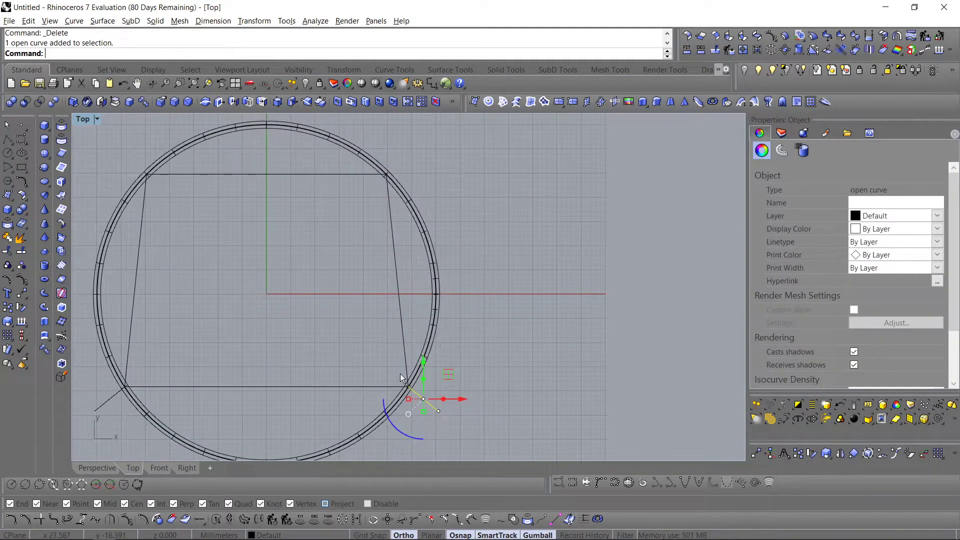
{"action": "type", "text": "mirror"}
{"action": "key", "text": "Return"}
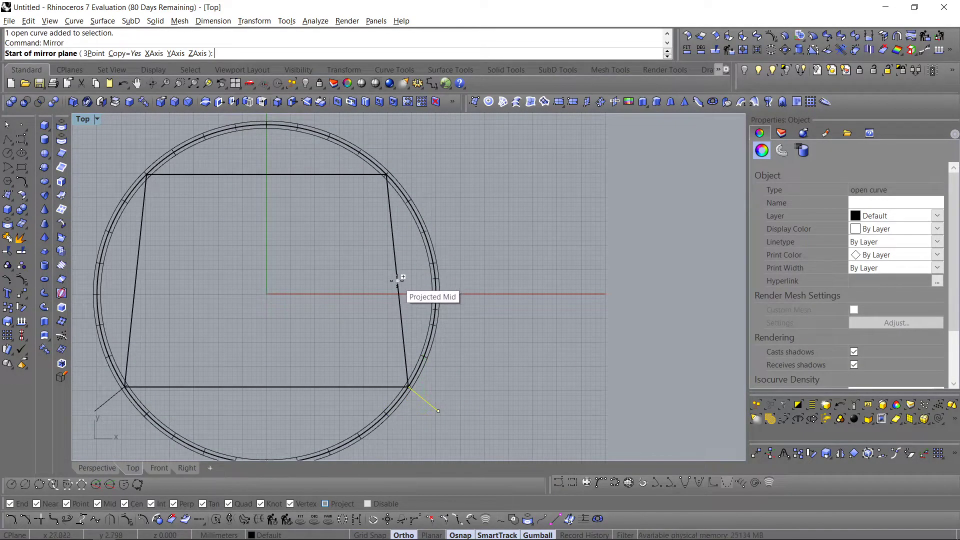
{"action": "left_click", "coordinate": [397, 281]}
{"action": "left_click", "coordinate": [500, 280]}
Step: Hide the piped ring and its circle
{"action": "right_click_drag", "start_coordinate": [400, 226], "coordinate": [434, 300]}
{"action": "left_click_drag", "start_coordinate": [479, 275], "coordinate": [448, 318]}
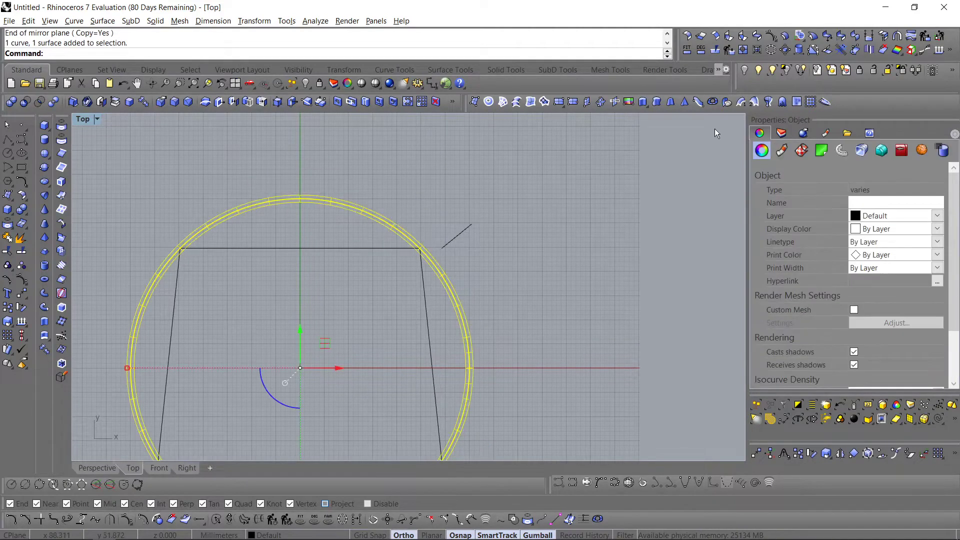
{"action": "left_click", "coordinate": [740, 74]}
{"action": "scroll", "coordinate": [596, 196], "scroll_direction": "down", "scroll_amount": 2}
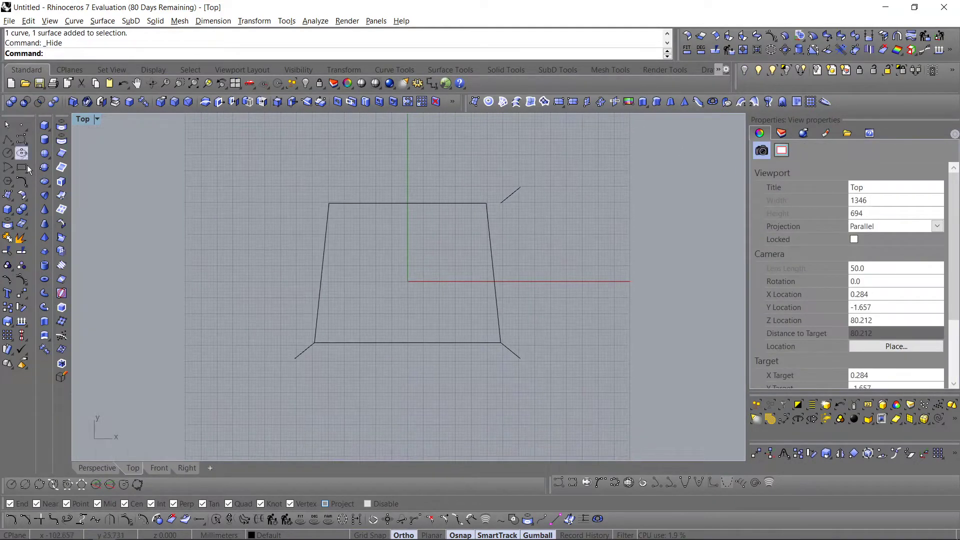
Step: Draw a polyline along the diagonal from the trapezoid's lower-left to its upper-right corner, continuing 8 mm past it
{"action": "left_click", "coordinate": [11, 143]}
{"action": "left_click", "coordinate": [314, 342]}
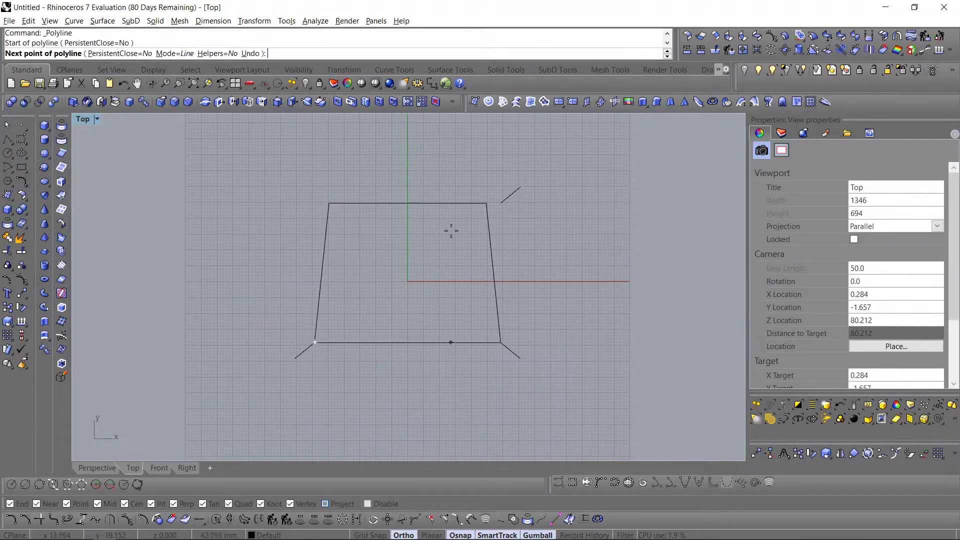
{"action": "left_click", "coordinate": [487, 203]}
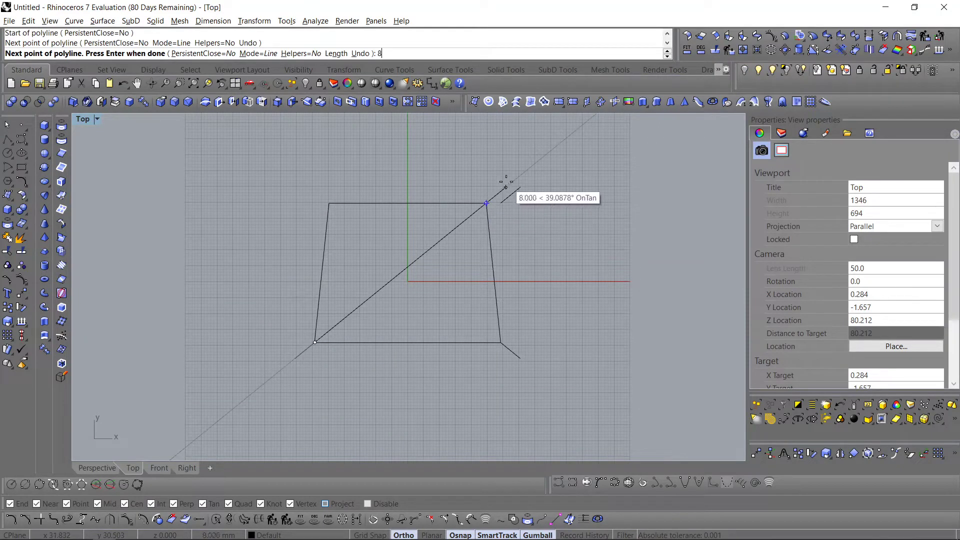
{"action": "key", "text": "Return"}
{"action": "key", "text": "Return"}
{"action": "scroll", "coordinate": [506, 195], "scroll_direction": "up", "scroll_amount": 5}
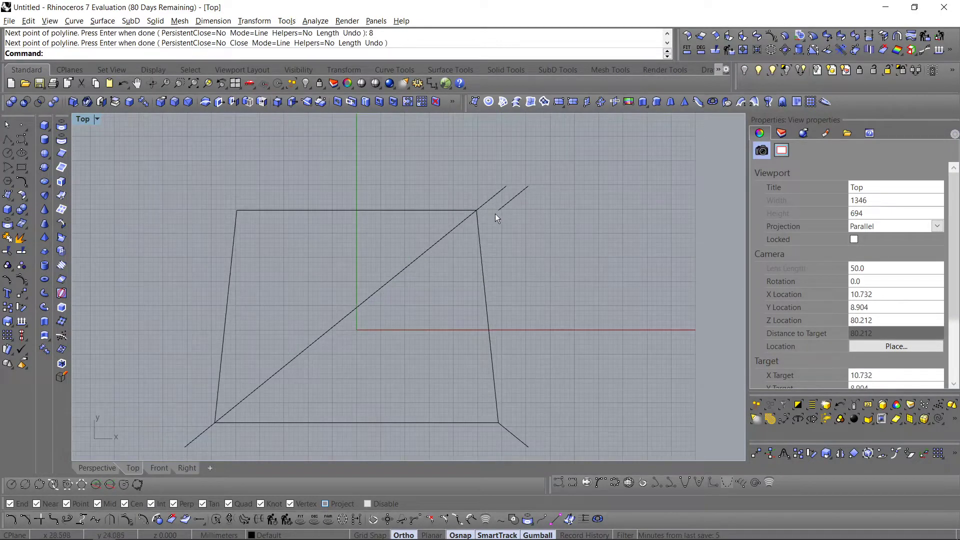
{"action": "scroll", "coordinate": [514, 250], "scroll_direction": "up", "scroll_amount": 4}
{"action": "left_click_drag", "start_coordinate": [531, 266], "coordinate": [494, 236]}
{"action": "scroll", "coordinate": [507, 254], "scroll_direction": "up", "scroll_amount": 4}
{"action": "type", "text": "M"}
{"action": "key", "text": "Return"}
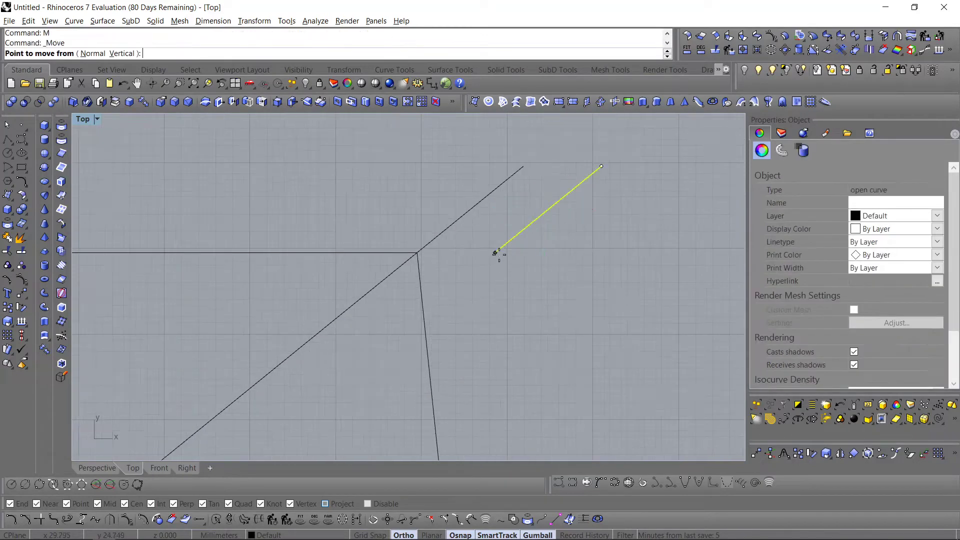
{"action": "left_click", "coordinate": [495, 252]}
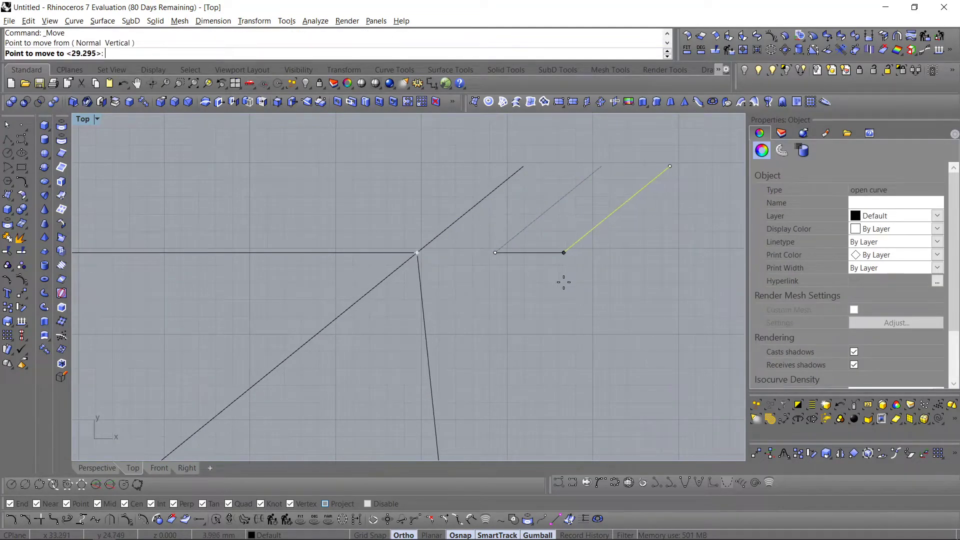
{"action": "key", "text": "Escape"}
Step: Delete the diagonal polyline and move the mirrored leg's inner end onto the trapezoid's upper-right corner
{"action": "left_click_drag", "start_coordinate": [462, 249], "coordinate": [436, 201]}
{"action": "key", "text": "Delete"}
{"action": "left_click_drag", "start_coordinate": [529, 285], "coordinate": [485, 230]}
{"action": "type", "text": "m"}
{"action": "key", "text": "Return"}
{"action": "left_click", "coordinate": [495, 253]}
{"action": "left_click", "coordinate": [418, 253]}
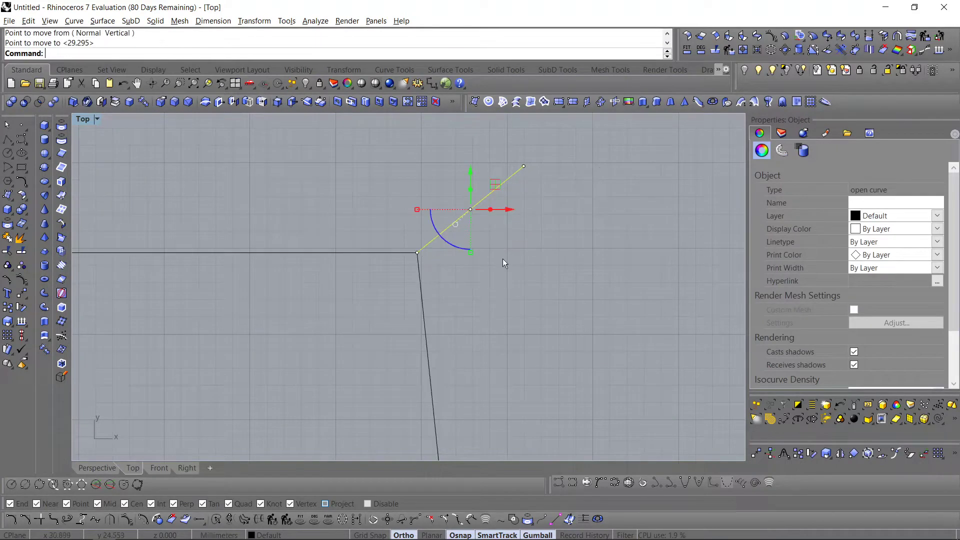
Step: Try to mirror the upper-right leg across a freely placed vertical axis beside the origin
{"action": "scroll", "coordinate": [525, 257], "scroll_direction": "down", "scroll_amount": 3}
{"action": "type", "text": "Mirror"}
{"action": "key", "text": "Return"}
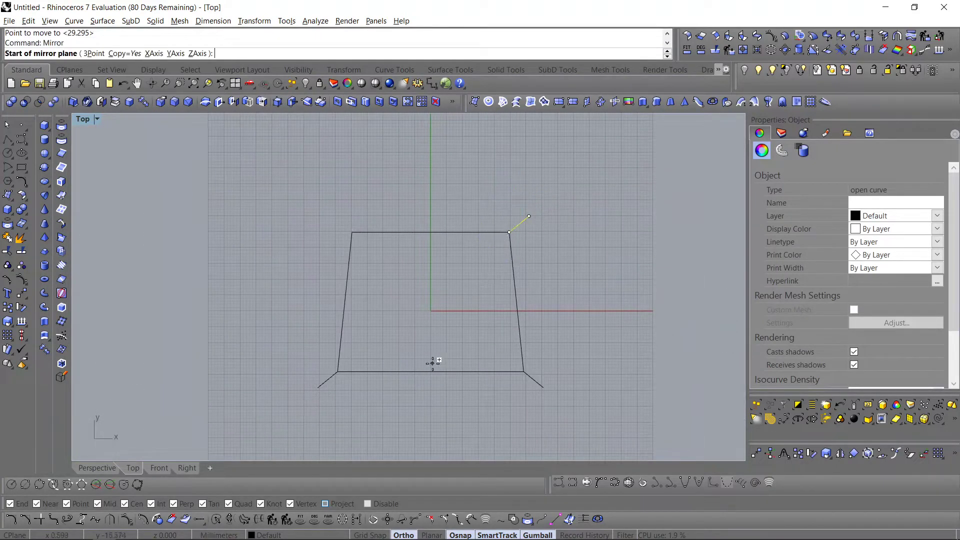
{"action": "left_click", "coordinate": [421, 393]}
{"action": "left_click", "coordinate": [420, 313]}
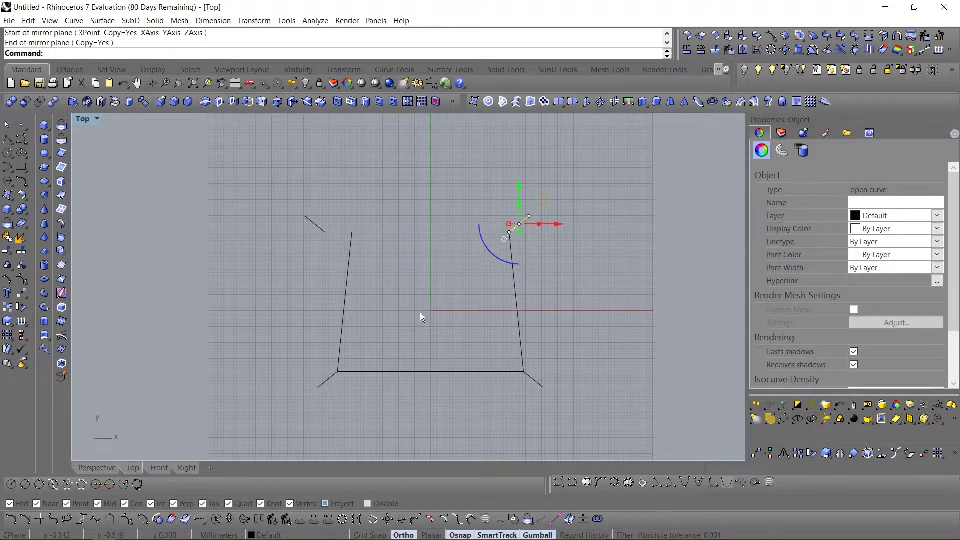
{"action": "key", "text": "ctrl+z"}
Step: Mirror the upper-right leg across a vertical axis through the midpoint of the trapezoid's short side
{"action": "key", "text": "Return"}
{"action": "left_click", "coordinate": [430, 232]}
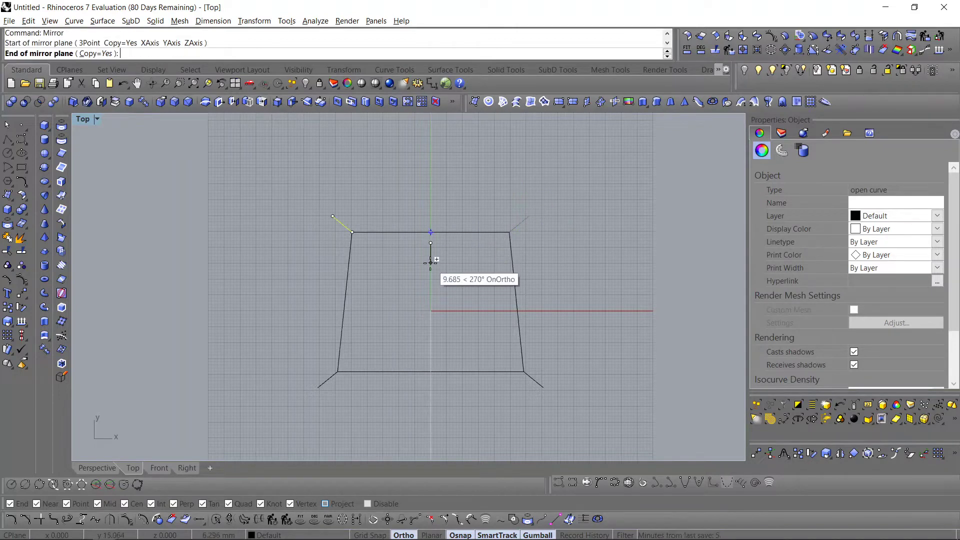
{"action": "left_click", "coordinate": [431, 255]}
{"action": "key", "text": "Return"}
{"action": "key", "text": "Escape"}
{"action": "left_click", "coordinate": [250, 421]}
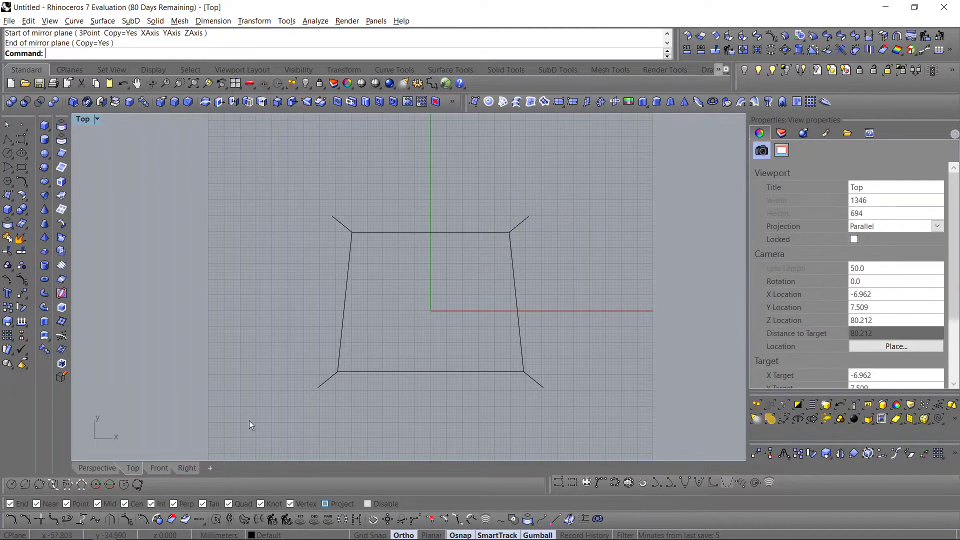
Step: Show the hidden ring and its circle in the Perspective view
{"action": "left_click", "coordinate": [101, 466]}
{"action": "right_click_drag", "start_coordinate": [343, 349], "coordinate": [353, 308]}
{"action": "left_click", "coordinate": [758, 70]}
Step: Isolate the four slanted legs and the lower trapezoid in the Right view
{"action": "left_click", "coordinate": [353, 309]}
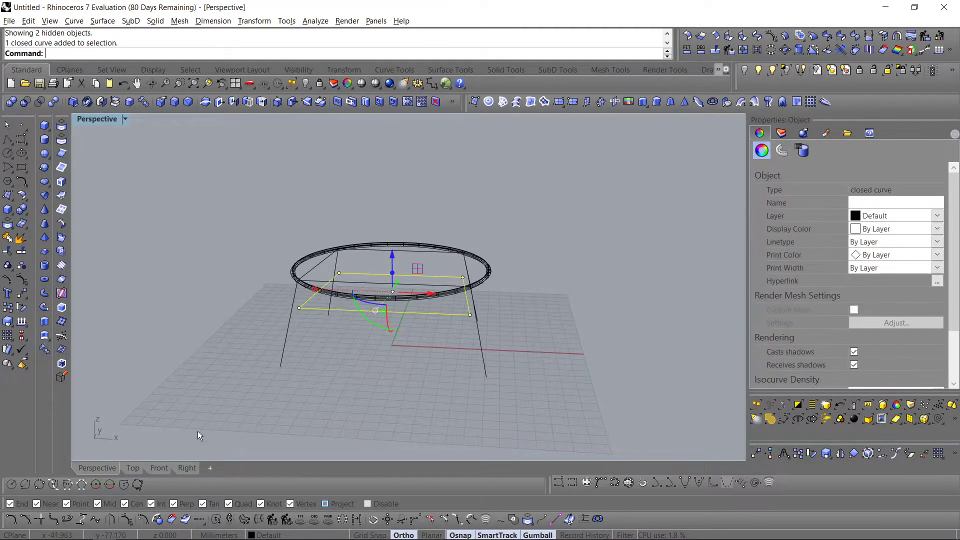
{"action": "left_click", "coordinate": [131, 468]}
{"action": "left_click", "coordinate": [186, 468]}
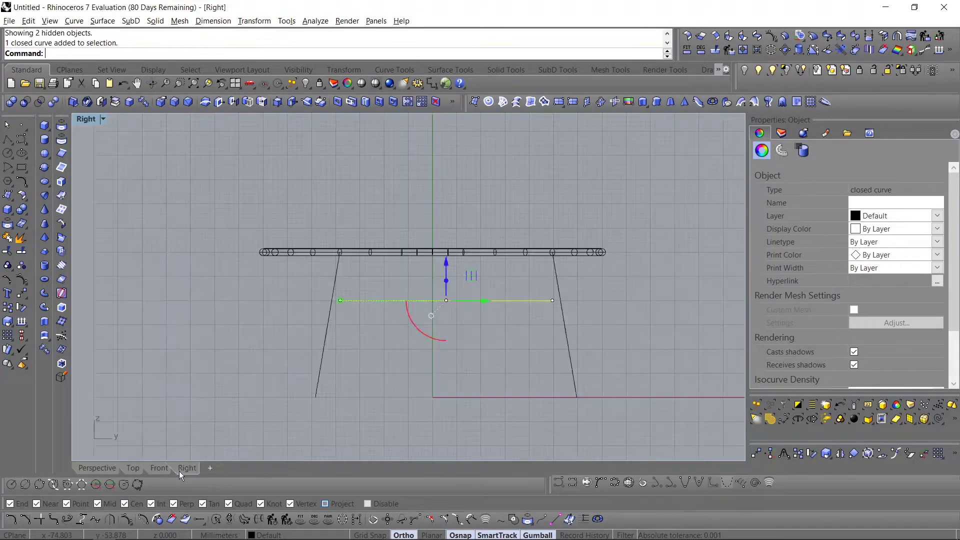
{"action": "right_click_drag", "start_coordinate": [339, 351], "coordinate": [328, 376]}
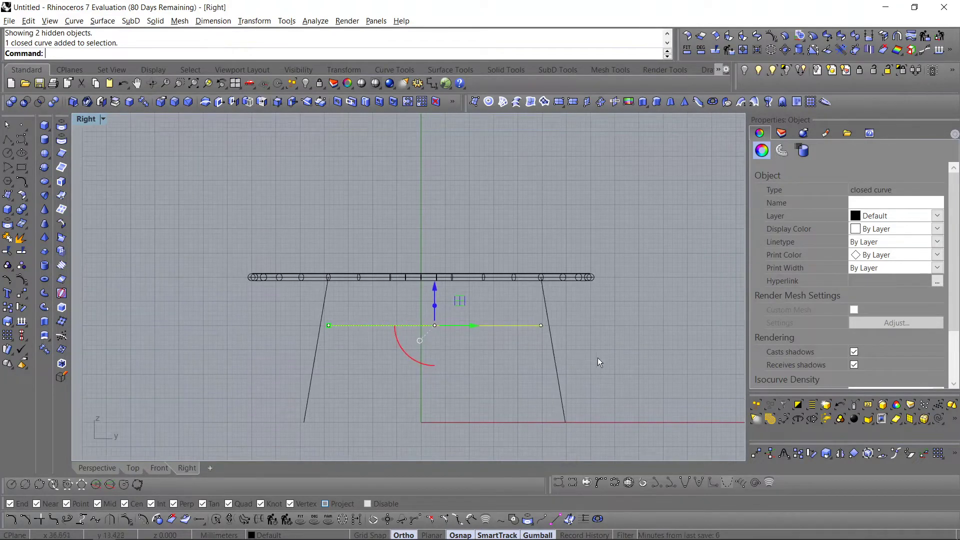
{"action": "left_click_drag", "start_coordinate": [258, 320], "coordinate": [258, 319]}
{"action": "left_click", "coordinate": [785, 71]}
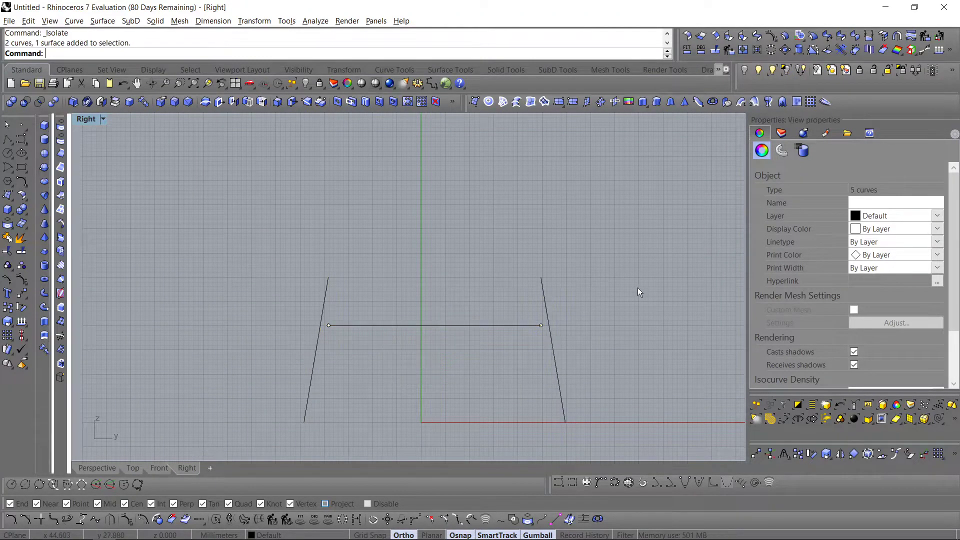
Step: Move the lower trapezoid's lower-left corner point outward onto the adjacent leg line in the Top view
{"action": "left_click", "coordinate": [131, 468]}
{"action": "left_click", "coordinate": [351, 350]}
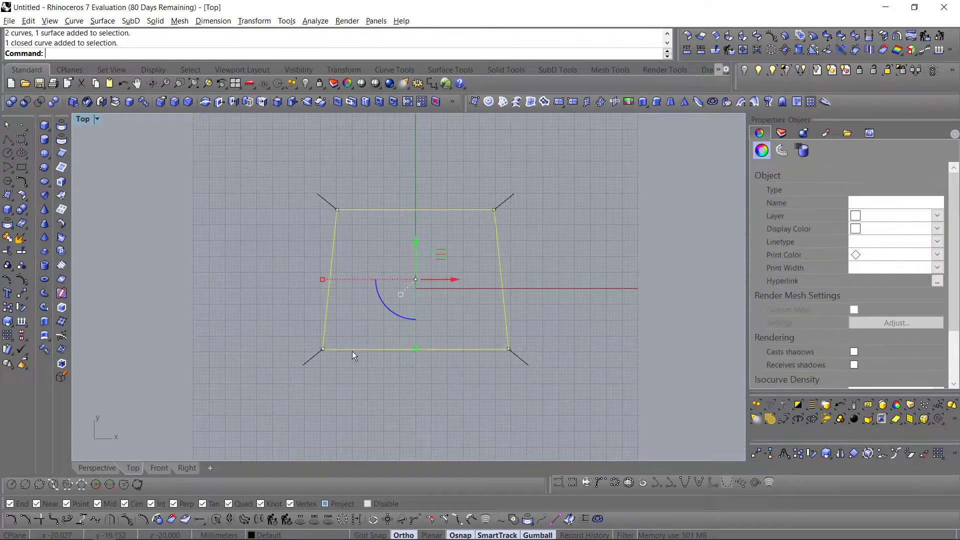
{"action": "scroll", "coordinate": [323, 292], "scroll_direction": "up", "scroll_amount": 2}
{"action": "left_click", "coordinate": [324, 364]}
{"action": "scroll", "coordinate": [325, 370], "scroll_direction": "up", "scroll_amount": 3}
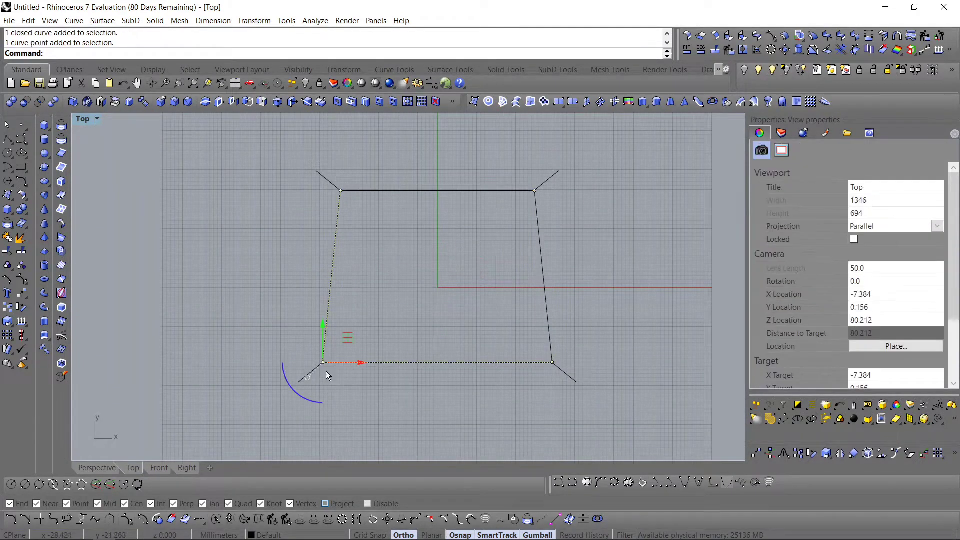
{"action": "type", "text": "m"}
{"action": "key", "text": "Return"}
{"action": "left_click", "coordinate": [321, 356]}
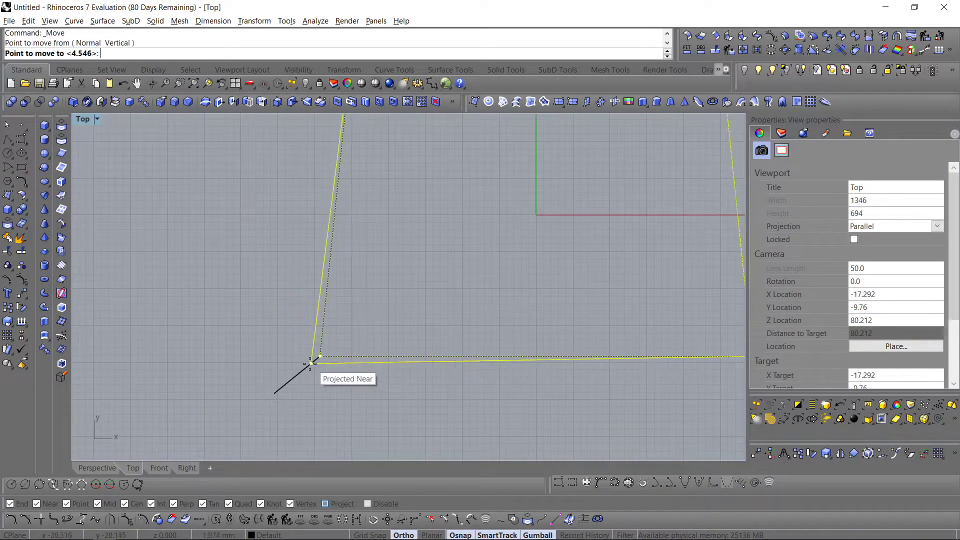
{"action": "left_click", "coordinate": [301, 370]}
{"action": "scroll", "coordinate": [238, 422], "scroll_direction": "down", "scroll_amount": 2}
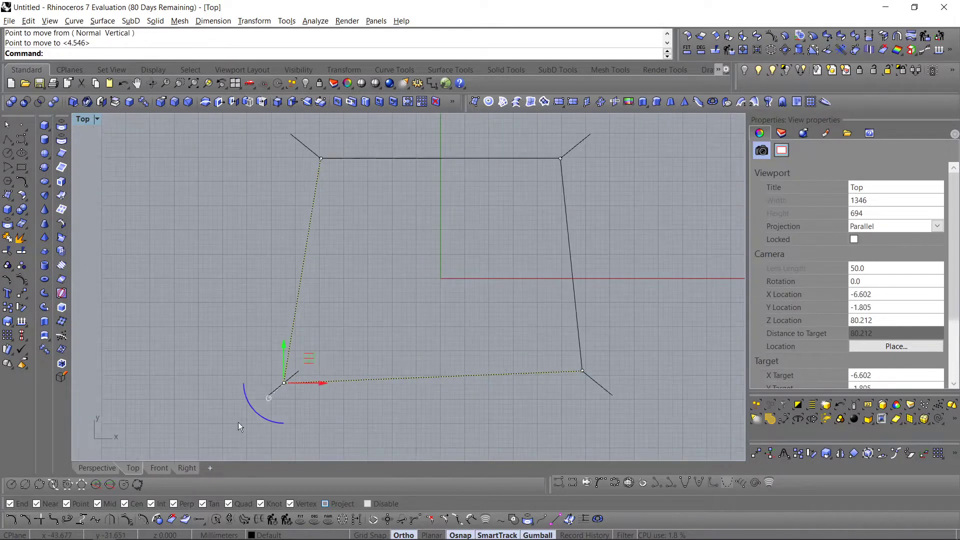
Step: Undo the last move of the lower trapezoid's corner point, after checking it in the Right, Front and Perspective views
{"action": "left_click", "coordinate": [177, 466]}
{"action": "scroll", "coordinate": [323, 352], "scroll_direction": "up", "scroll_amount": 3}
{"action": "scroll", "coordinate": [323, 352], "scroll_direction": "down", "scroll_amount": 3}
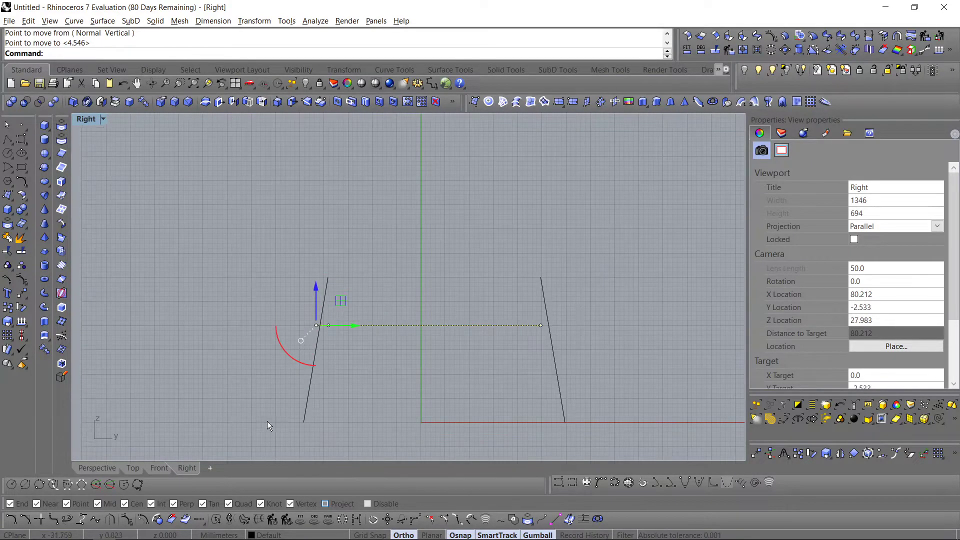
{"action": "left_click", "coordinate": [160, 467]}
{"action": "scroll", "coordinate": [329, 337], "scroll_direction": "down", "scroll_amount": 3}
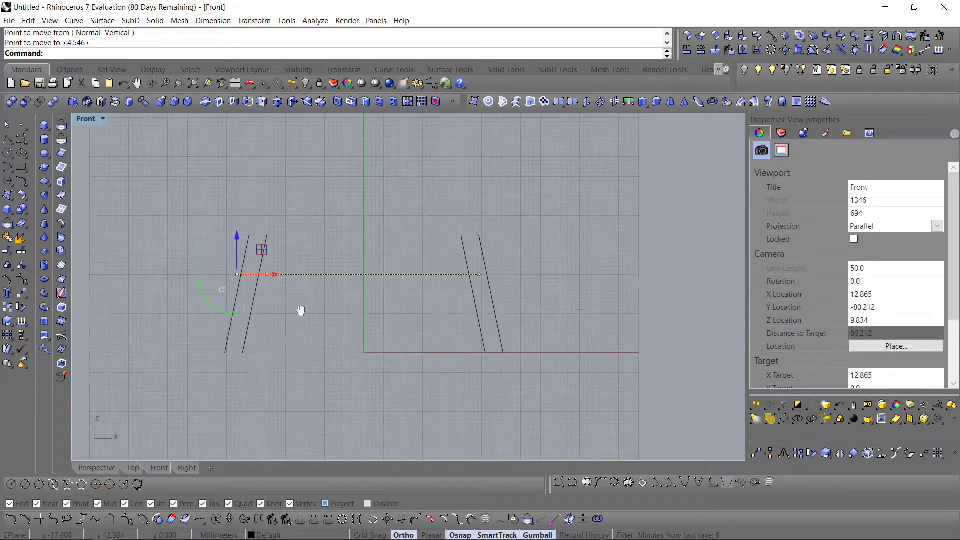
{"action": "scroll", "coordinate": [298, 308], "scroll_direction": "up", "scroll_amount": 3}
{"action": "left_click", "coordinate": [98, 467]}
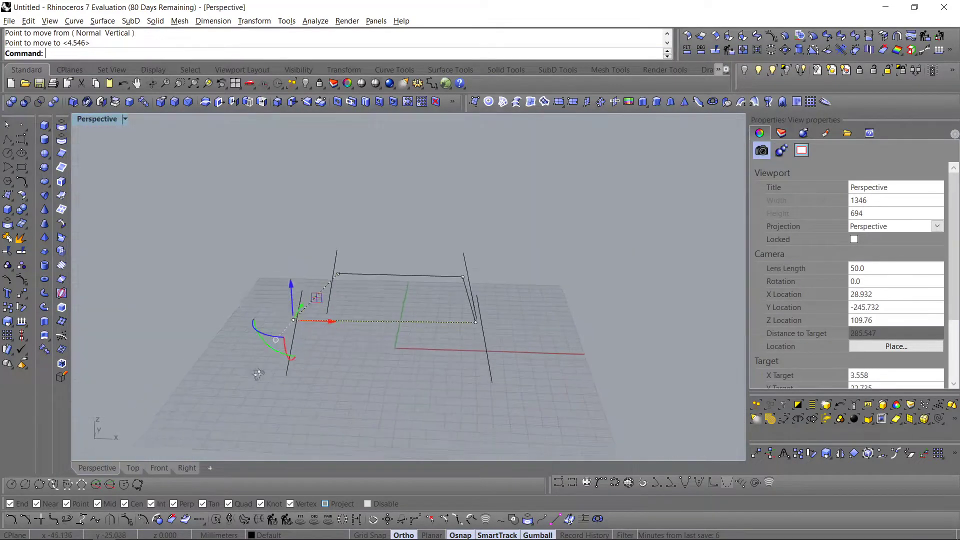
{"action": "scroll", "coordinate": [301, 336], "scroll_direction": "up", "scroll_amount": 2}
{"action": "key", "text": "ctrl+z"}
{"action": "scroll", "coordinate": [310, 366], "scroll_direction": "up", "scroll_amount": 2}
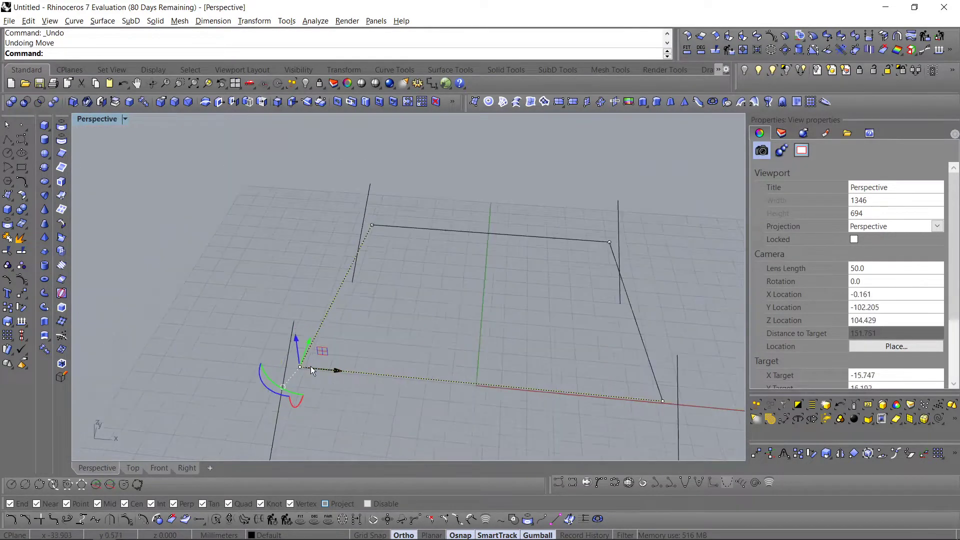
Step: Try to draw a closed polyline around the lower trapezoid with its corners snapped onto the four slanted legs in the Perspective view
{"action": "left_click", "coordinate": [9, 139]}
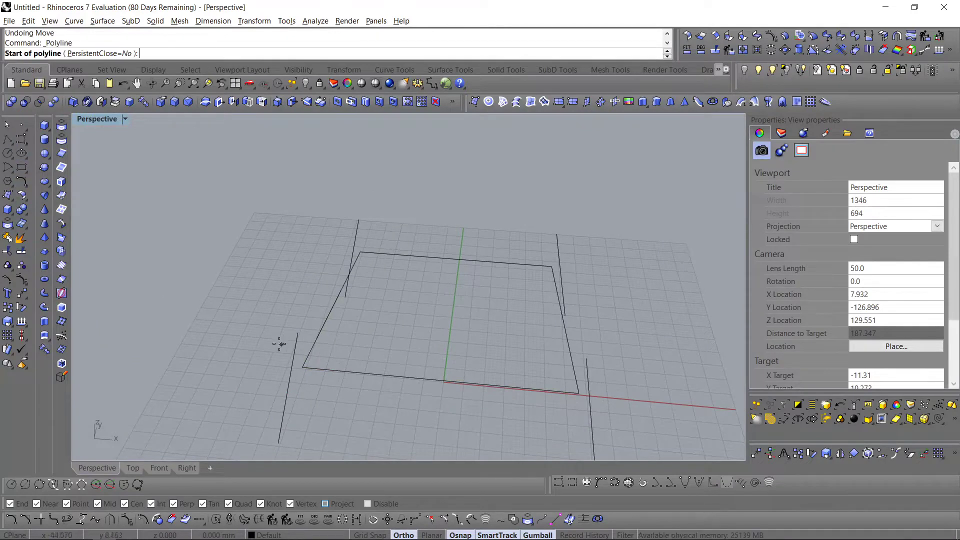
{"action": "left_click", "coordinate": [286, 376]}
{"action": "scroll", "coordinate": [285, 373], "scroll_direction": "up", "scroll_amount": 3}
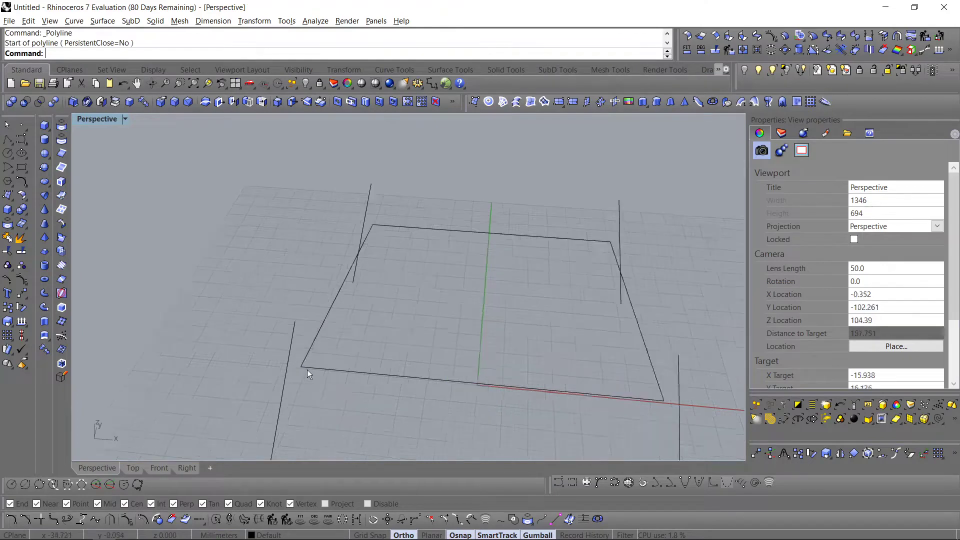
{"action": "left_click", "coordinate": [279, 372]}
{"action": "scroll", "coordinate": [279, 370], "scroll_direction": "down", "scroll_amount": 3}
{"action": "scroll", "coordinate": [502, 398], "scroll_direction": "up", "scroll_amount": 1}
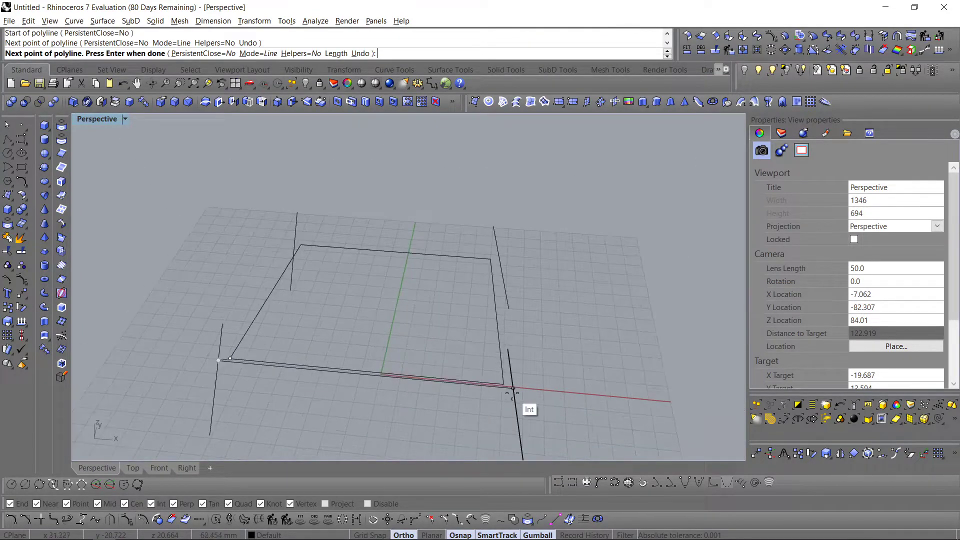
{"action": "left_click", "coordinate": [513, 388]}
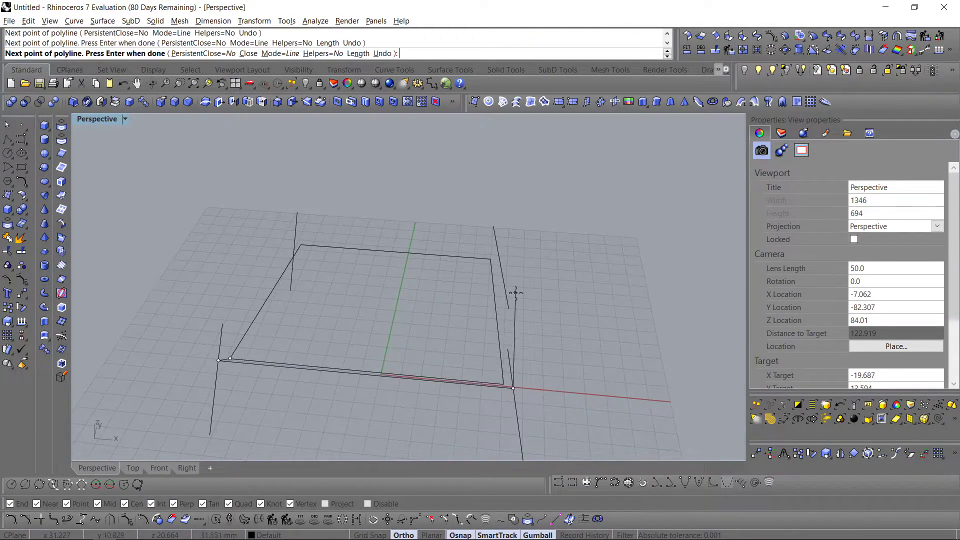
{"action": "left_click", "coordinate": [499, 260]}
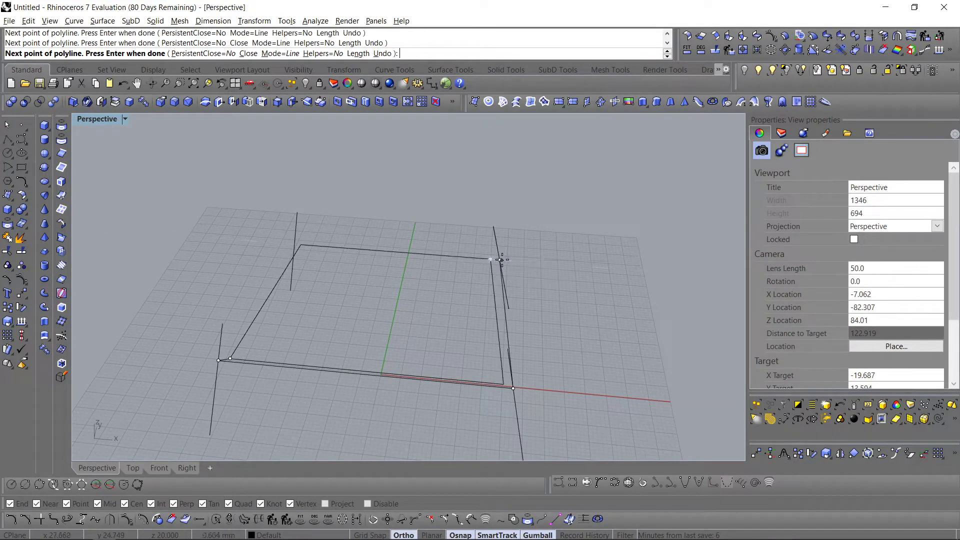
{"action": "left_click", "coordinate": [301, 245]}
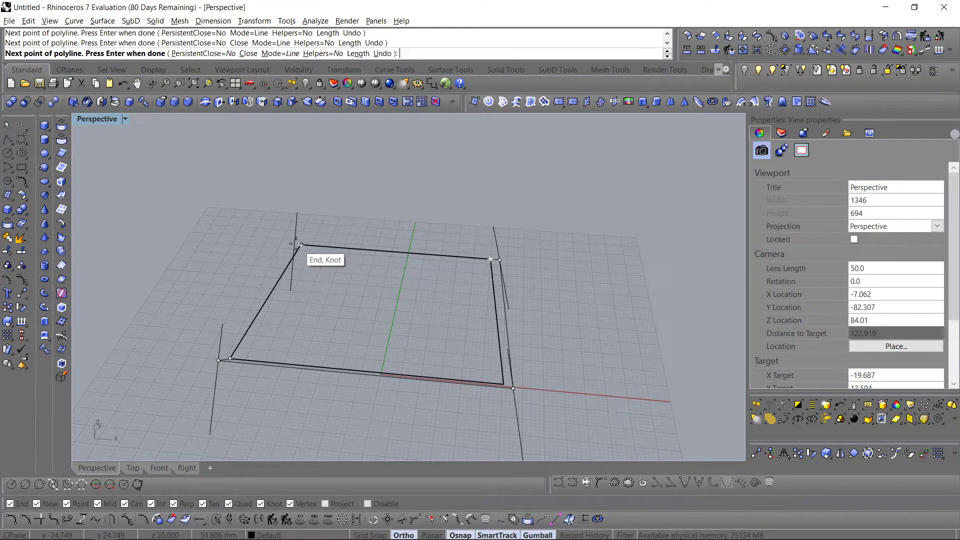
{"action": "left_click", "coordinate": [295, 243]}
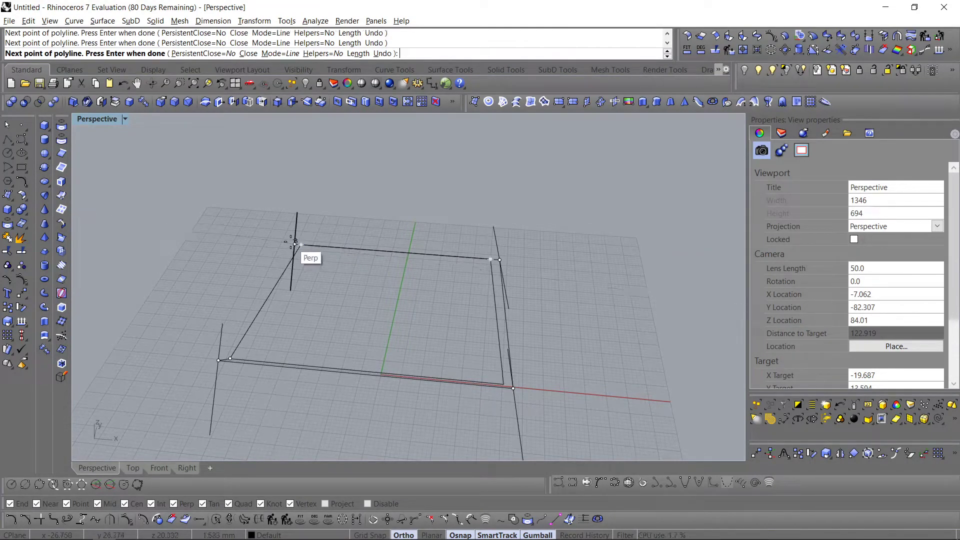
{"action": "key", "text": "Return"}
Step: Check the new closed polyline in the Right view and undo it
{"action": "right_click_drag", "start_coordinate": [271, 323], "coordinate": [221, 337]}
{"action": "right_click_drag", "start_coordinate": [213, 382], "coordinate": [200, 406]}
{"action": "left_click", "coordinate": [179, 467]}
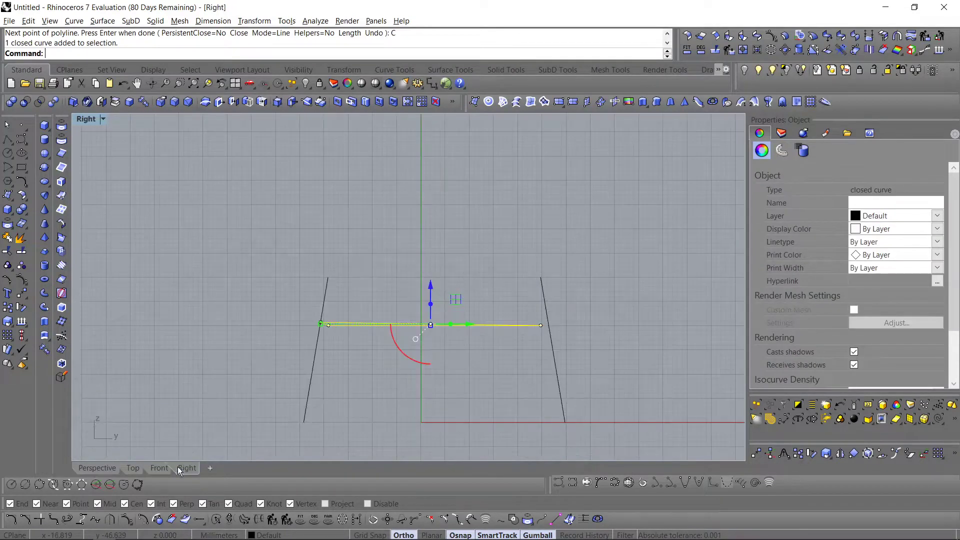
{"action": "key", "text": "ctrl+z"}
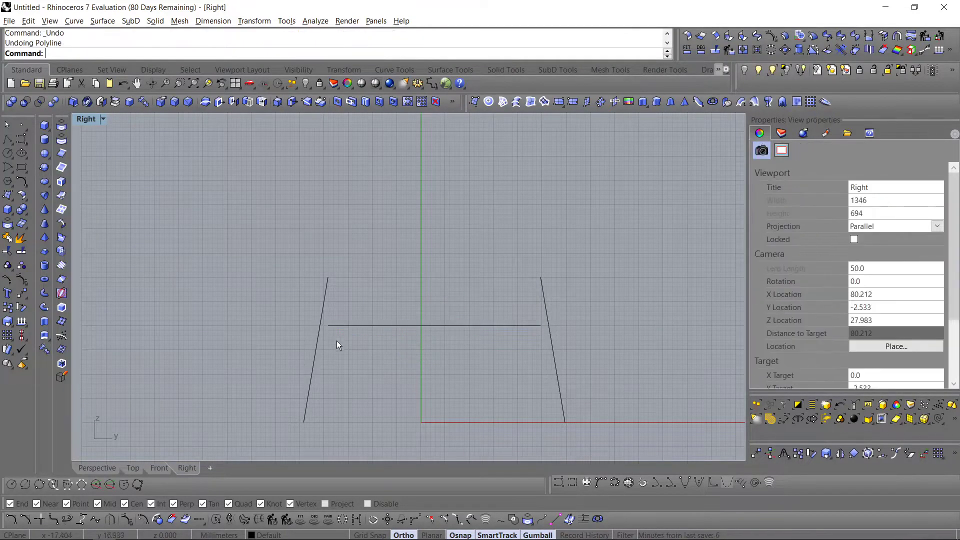
Step: Select the lower trapezoid and show its control points
{"action": "right_click_drag", "start_coordinate": [231, 373], "coordinate": [284, 407]}
{"action": "left_click", "coordinate": [165, 466]}
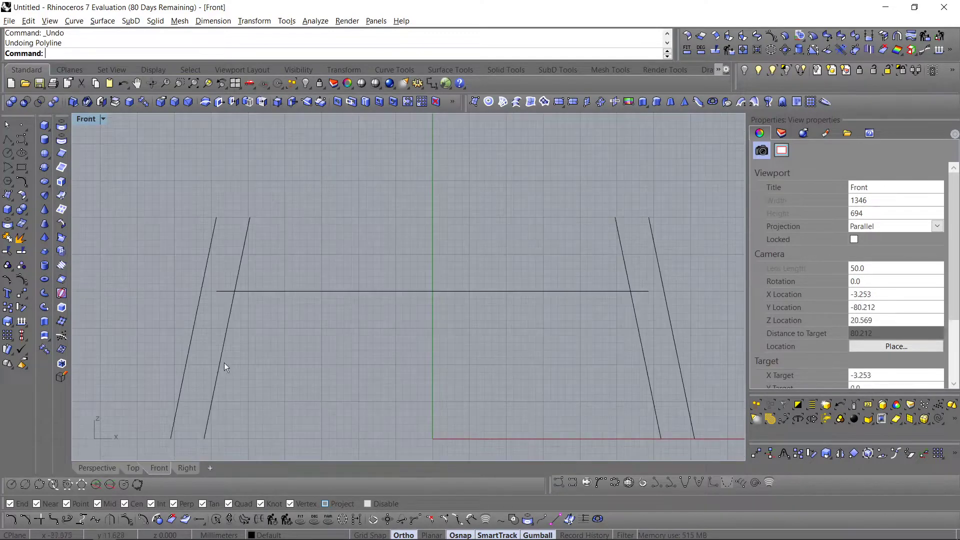
{"action": "left_click", "coordinate": [309, 317]}
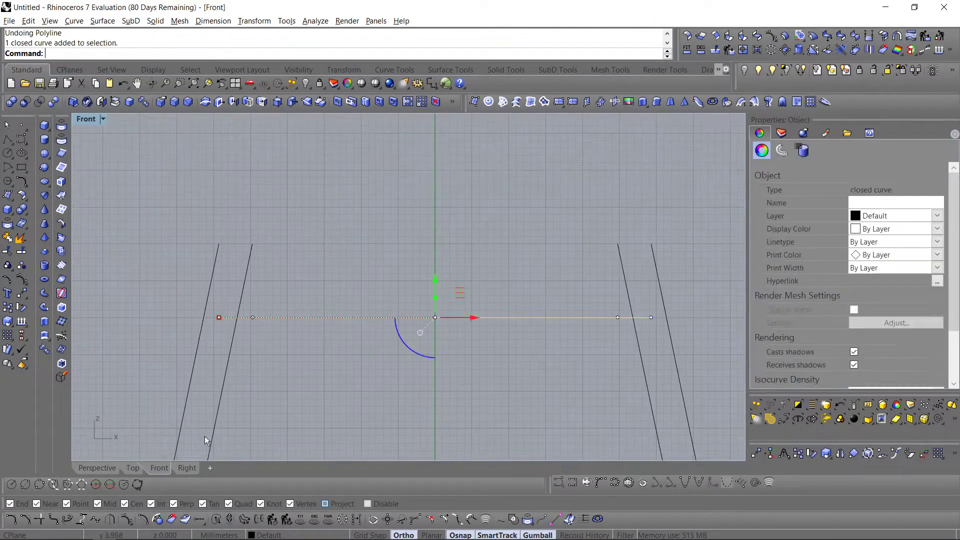
{"action": "left_click", "coordinate": [139, 470]}
{"action": "scroll", "coordinate": [299, 385], "scroll_direction": "up", "scroll_amount": 2}
{"action": "right_click_drag", "start_coordinate": [299, 385], "coordinate": [271, 382]}
{"action": "scroll", "coordinate": [352, 401], "scroll_direction": "down", "scroll_amount": 2}
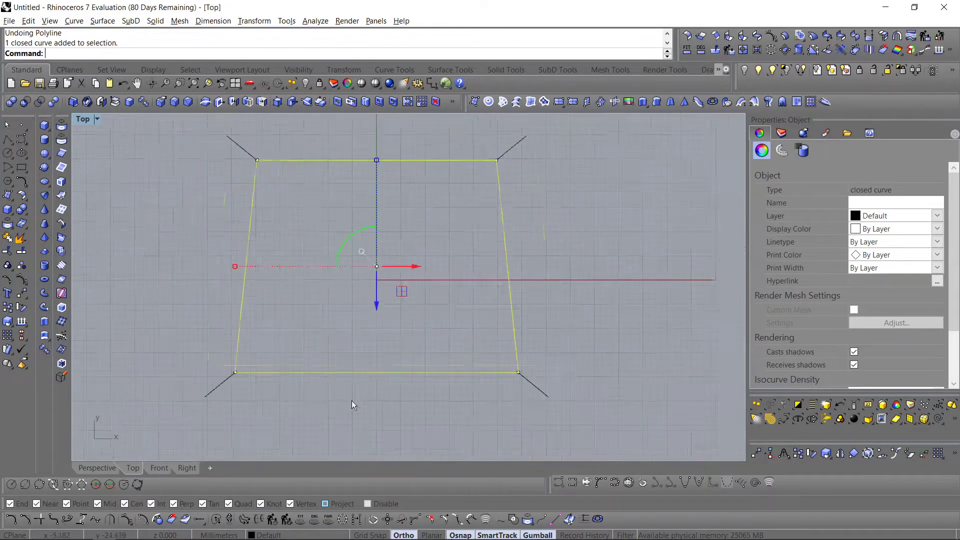
{"action": "scroll", "coordinate": [348, 380], "scroll_direction": "down", "scroll_amount": 1}
Step: Move both corner points of the trapezoid's long side outward onto the slanted leg line in the Right view
{"action": "right_click_drag", "start_coordinate": [306, 344], "coordinate": [317, 367]}
{"action": "scroll", "coordinate": [330, 383], "scroll_direction": "up", "scroll_amount": 4}
{"action": "left_click_drag", "start_coordinate": [297, 348], "coordinate": [371, 380]}
{"action": "scroll", "coordinate": [374, 381], "scroll_direction": "up", "scroll_amount": 2}
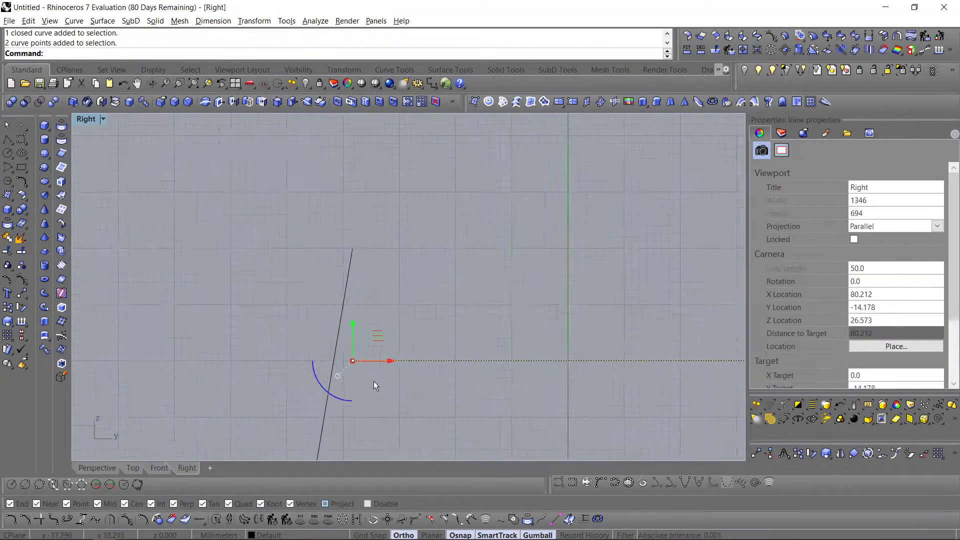
{"action": "type", "text": "m"}
{"action": "key", "text": "Return"}
{"action": "left_click", "coordinate": [347, 356]}
{"action": "left_click", "coordinate": [332, 356]}
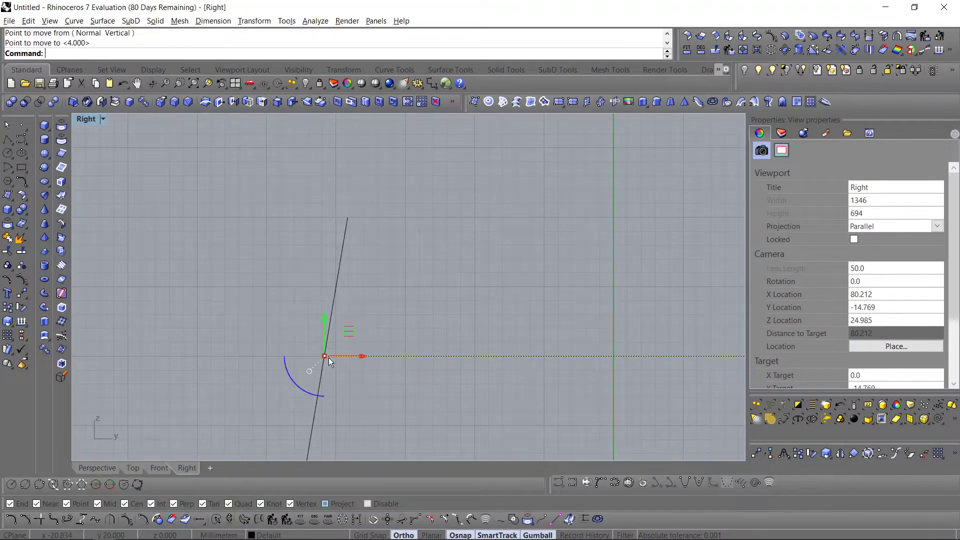
{"action": "left_click", "coordinate": [97, 468]}
{"action": "right_click_drag", "start_coordinate": [298, 396], "coordinate": [306, 400]}
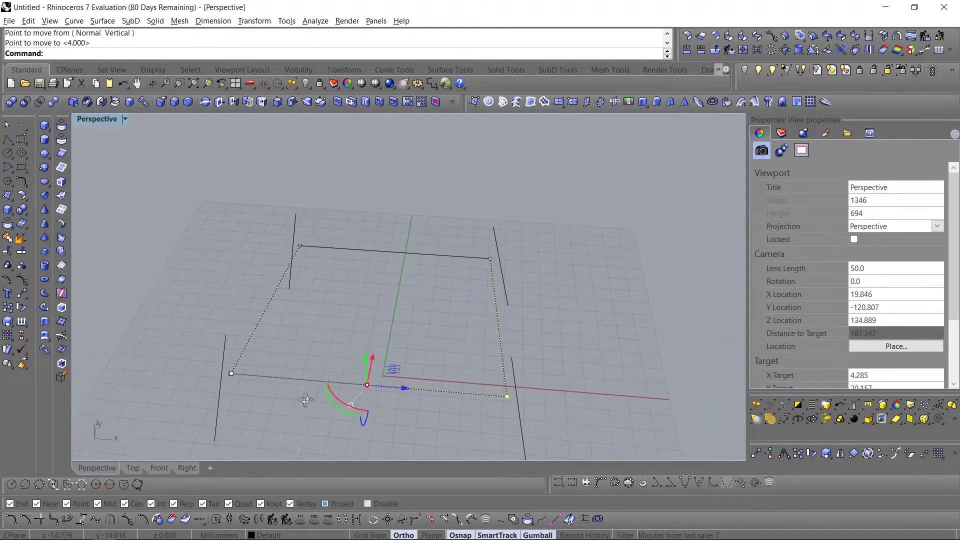
{"action": "left_click", "coordinate": [187, 468]}
{"action": "scroll", "coordinate": [322, 356], "scroll_direction": "down", "scroll_amount": 2}
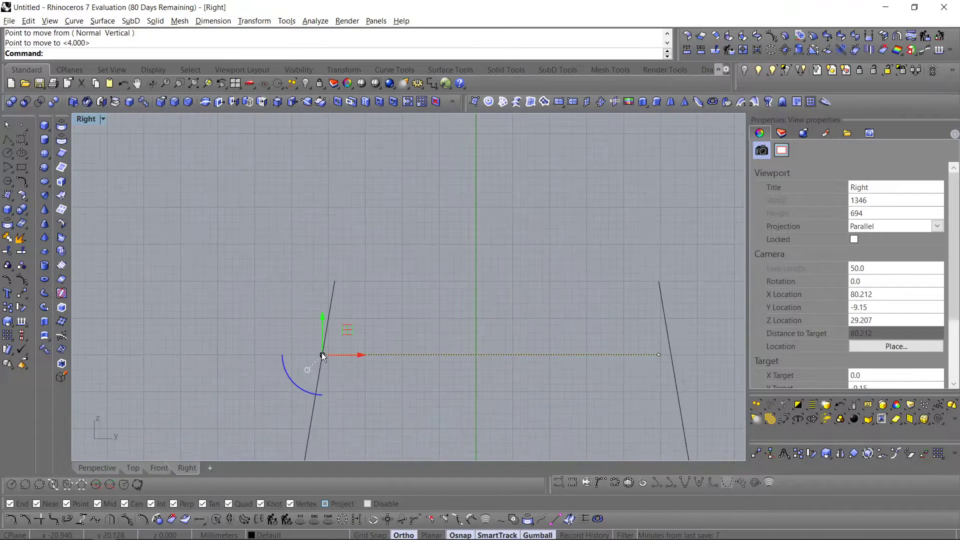
Step: Move the lower-right corner point of the trapezoid horizontally outward onto the adjacent leg line in the Top view
{"action": "left_click", "coordinate": [132, 468]}
{"action": "left_click_drag", "start_coordinate": [470, 366], "coordinate": [470, 366]}
{"action": "scroll", "coordinate": [475, 373], "scroll_direction": "up", "scroll_amount": 2}
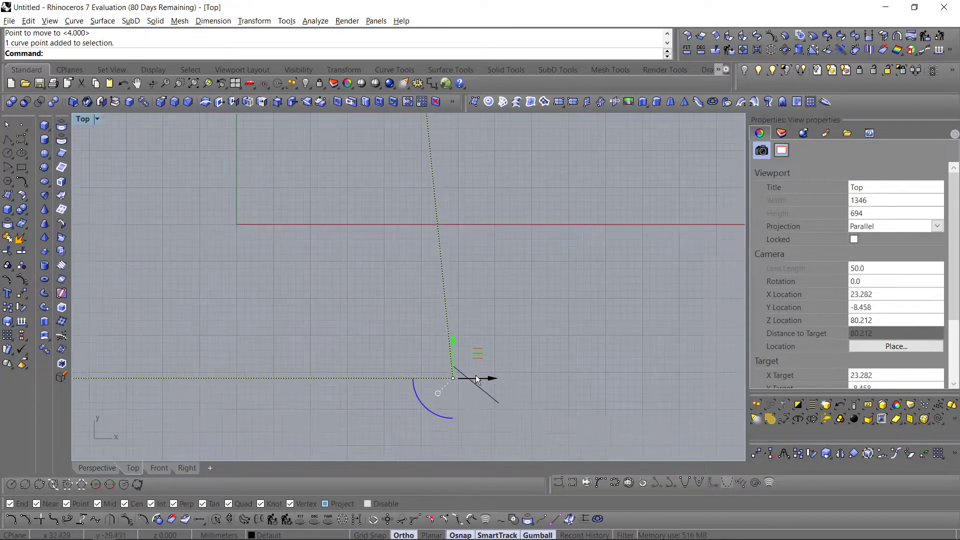
{"action": "type", "text": "M"}
{"action": "key", "text": "Return"}
{"action": "left_click", "coordinate": [453, 379]}
{"action": "left_click", "coordinate": [467, 378]}
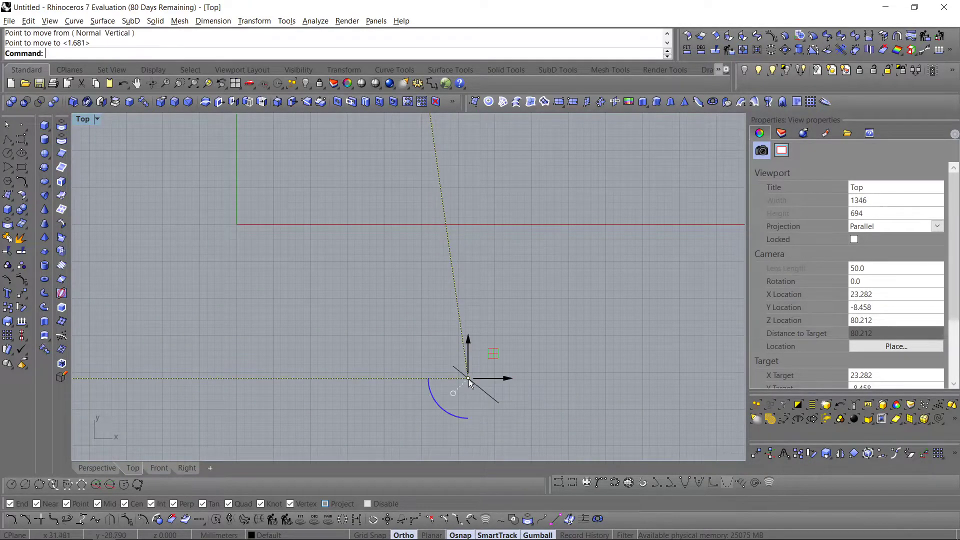
Step: Move the lower-left corner point of the trapezoid horizontally outward onto the adjacent leg line in the Top view
{"action": "scroll", "coordinate": [324, 386], "scroll_direction": "down", "scroll_amount": 3}
{"action": "scroll", "coordinate": [377, 370], "scroll_direction": "up", "scroll_amount": 2}
{"action": "left_click", "coordinate": [373, 354]}
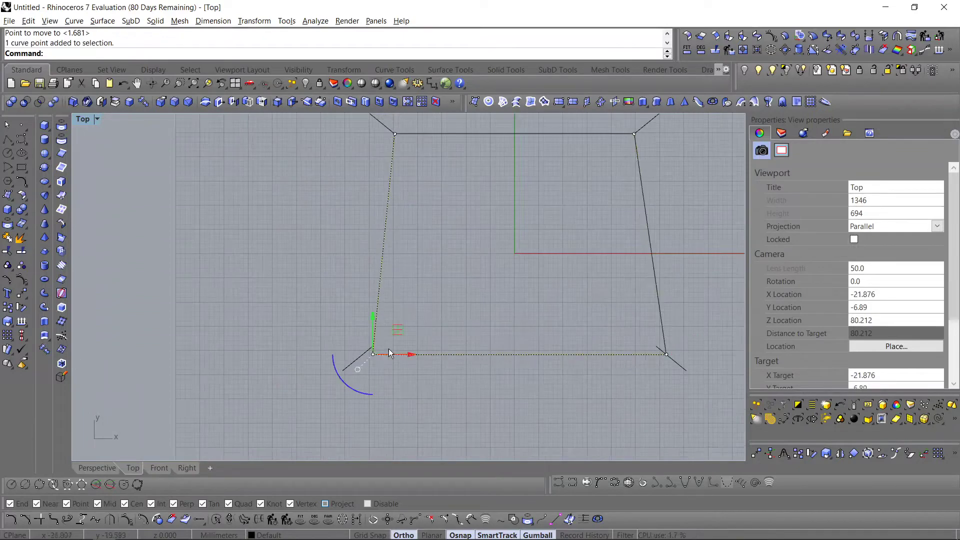
{"action": "scroll", "coordinate": [369, 352], "scroll_direction": "up", "scroll_amount": 2}
{"action": "type", "text": "M"}
{"action": "key", "text": "Return"}
{"action": "left_click", "coordinate": [378, 356]}
{"action": "left_click", "coordinate": [354, 356]}
{"action": "scroll", "coordinate": [343, 391], "scroll_direction": "down", "scroll_amount": 8}
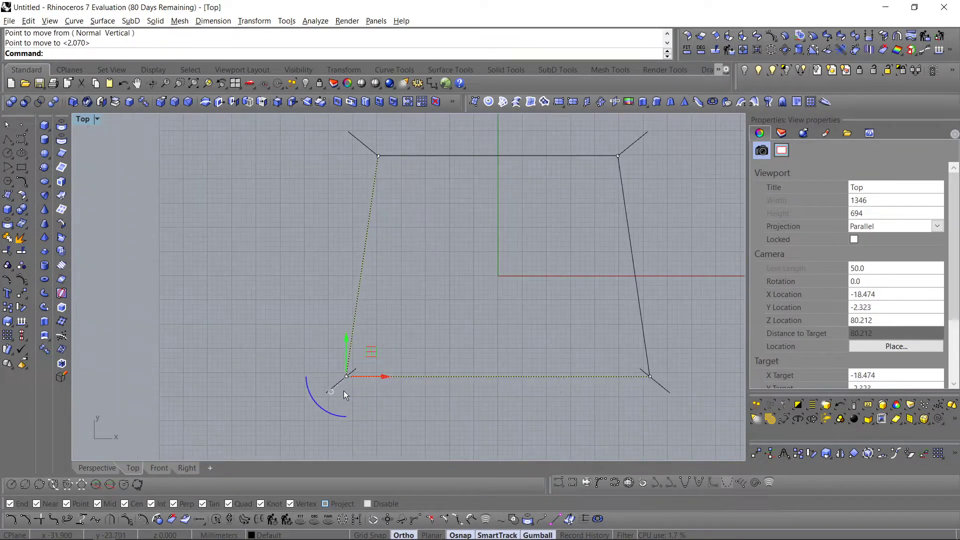
Step: Move both corner points of the trapezoid's short side outward onto the slanted leg line in the Right view
{"action": "right_click_drag", "start_coordinate": [404, 291], "coordinate": [377, 359]}
{"action": "left_click", "coordinate": [355, 258]}
{"action": "left_click", "coordinate": [407, 223]}
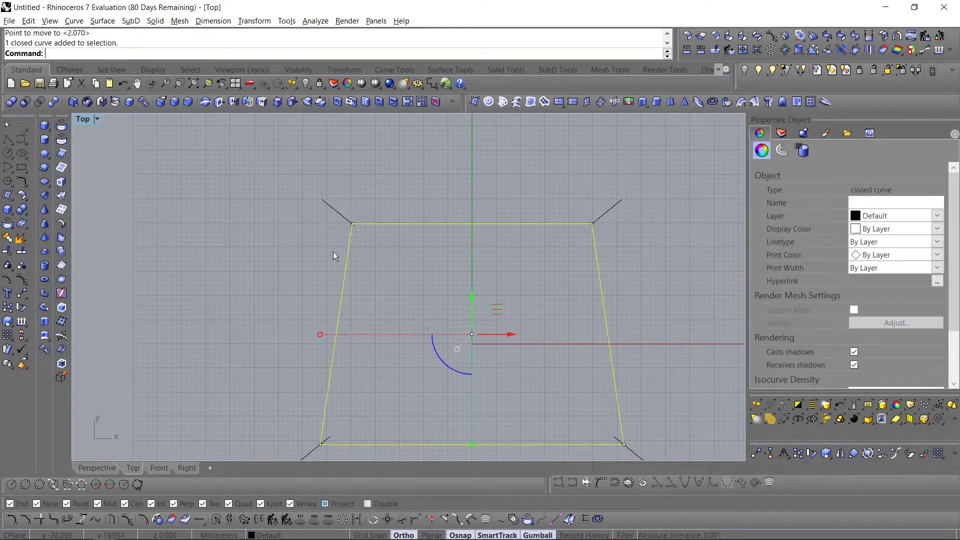
{"action": "left_click_drag", "start_coordinate": [333, 251], "coordinate": [370, 214]}
{"action": "left_click", "coordinate": [186, 468]}
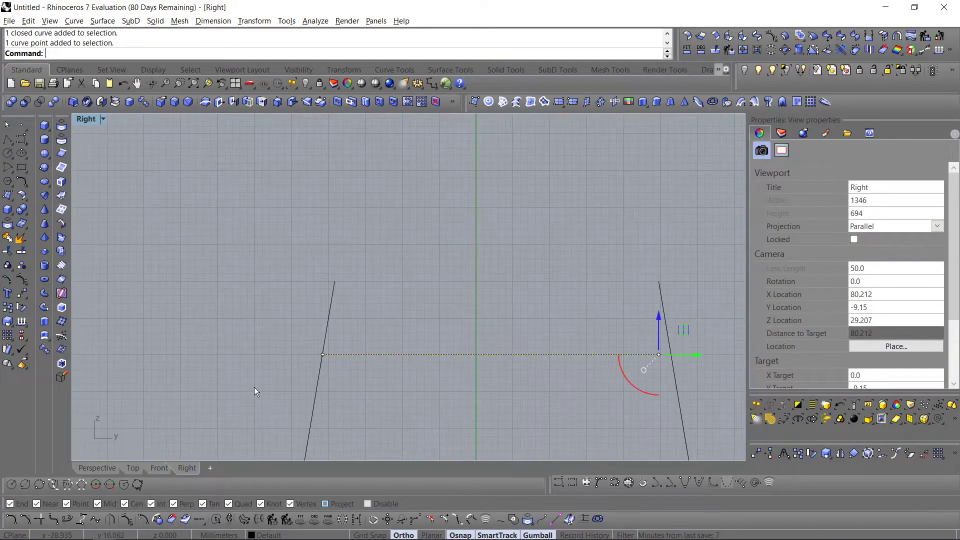
{"action": "left_click_drag", "start_coordinate": [527, 330], "coordinate": [527, 330], "text": "ctrl+shift"}
{"action": "scroll", "coordinate": [527, 334], "scroll_direction": "up", "scroll_amount": 2}
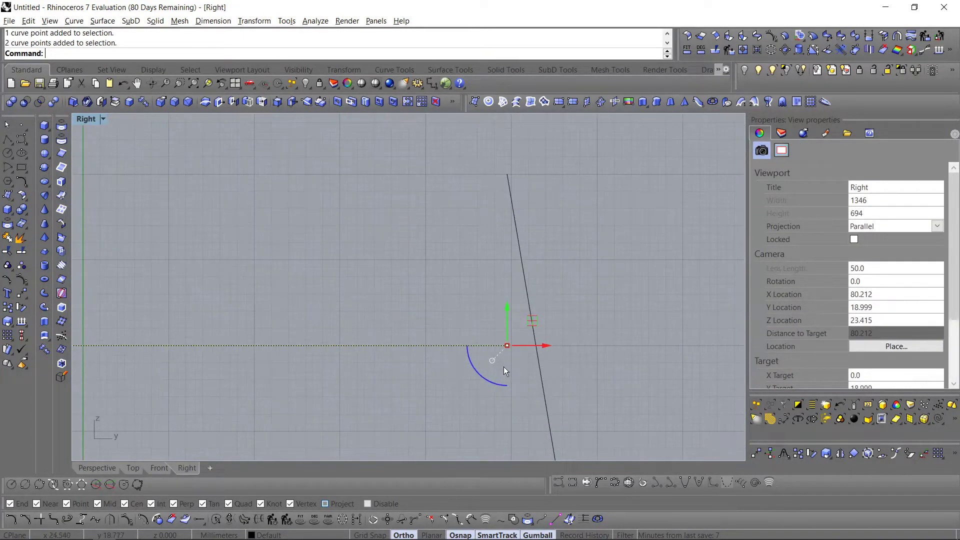
{"action": "left_click", "coordinate": [407, 345]}
{"action": "key", "text": "F10"}
{"action": "left_click_drag", "start_coordinate": [487, 364], "coordinate": [519, 325]}
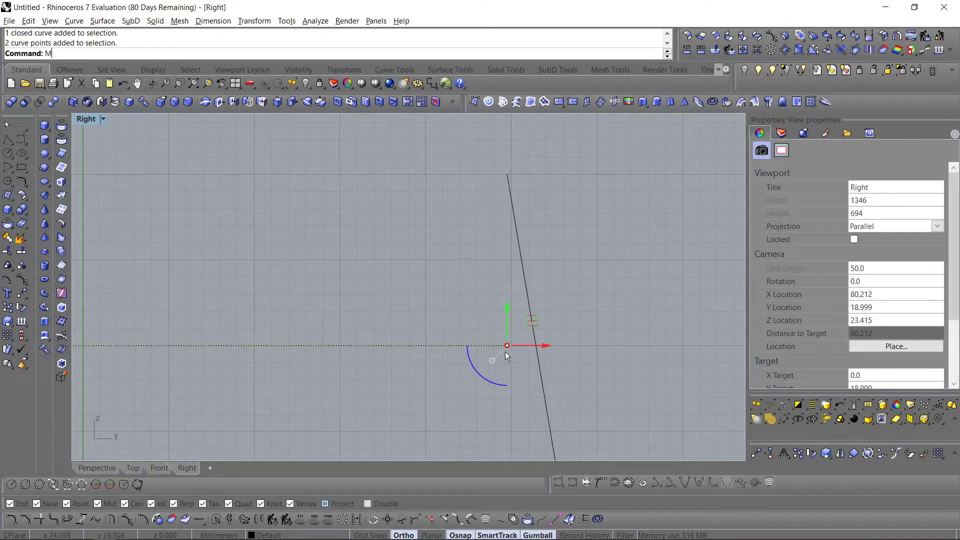
{"action": "type", "text": "M"}
{"action": "key", "text": "Return"}
{"action": "left_click", "coordinate": [507, 345]}
{"action": "left_click", "coordinate": [535, 345]}
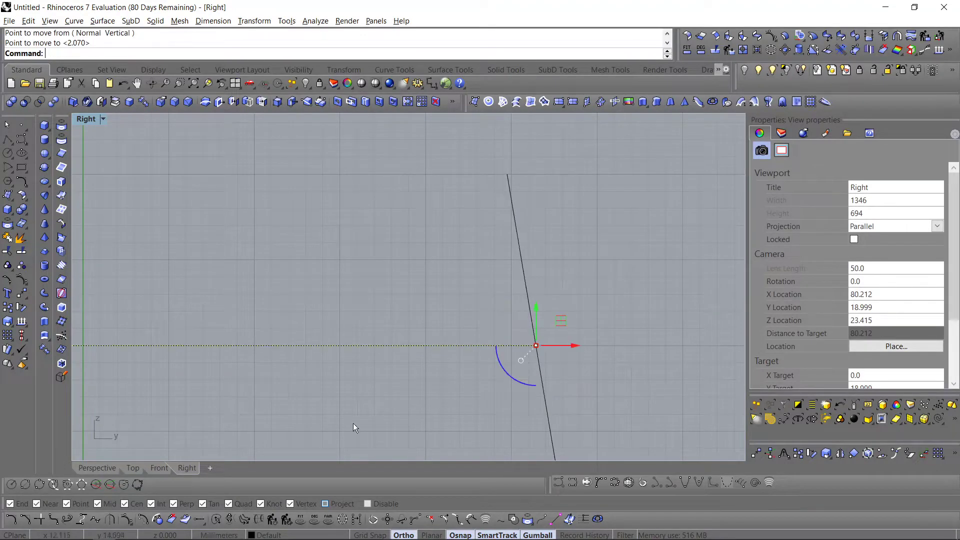
Step: Move the upper-right corner point of the trapezoid horizontally outward onto the adjacent leg line in the Top view
{"action": "left_click", "coordinate": [140, 469]}
{"action": "right_click_drag", "start_coordinate": [516, 226], "coordinate": [413, 316]}
{"action": "scroll", "coordinate": [432, 305], "scroll_direction": "up", "scroll_amount": 6}
{"action": "left_click_drag", "start_coordinate": [506, 286], "coordinate": [573, 336]}
{"action": "scroll", "coordinate": [562, 320], "scroll_direction": "up", "scroll_amount": 2}
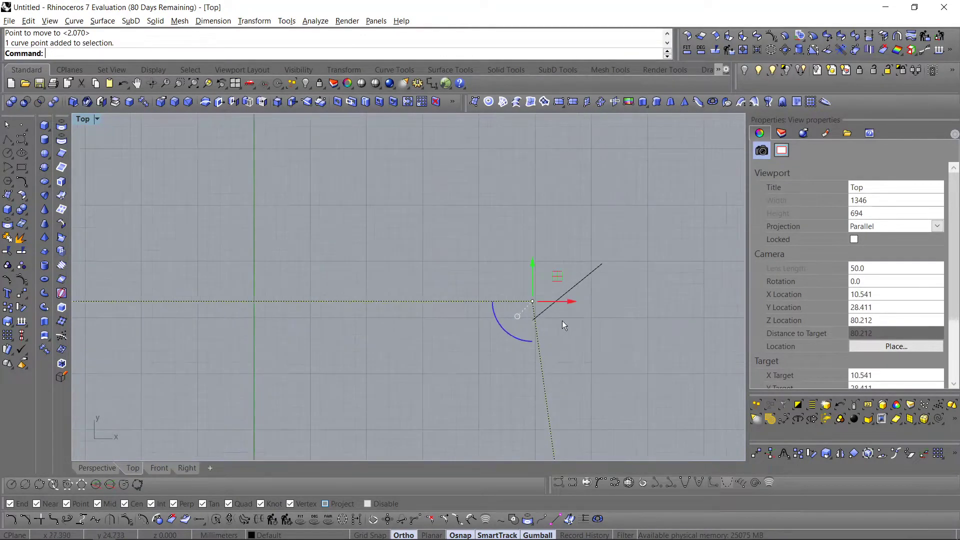
{"action": "scroll", "coordinate": [562, 325], "scroll_direction": "up", "scroll_amount": 4}
{"action": "key", "text": "Return"}
{"action": "left_click", "coordinate": [518, 291]}
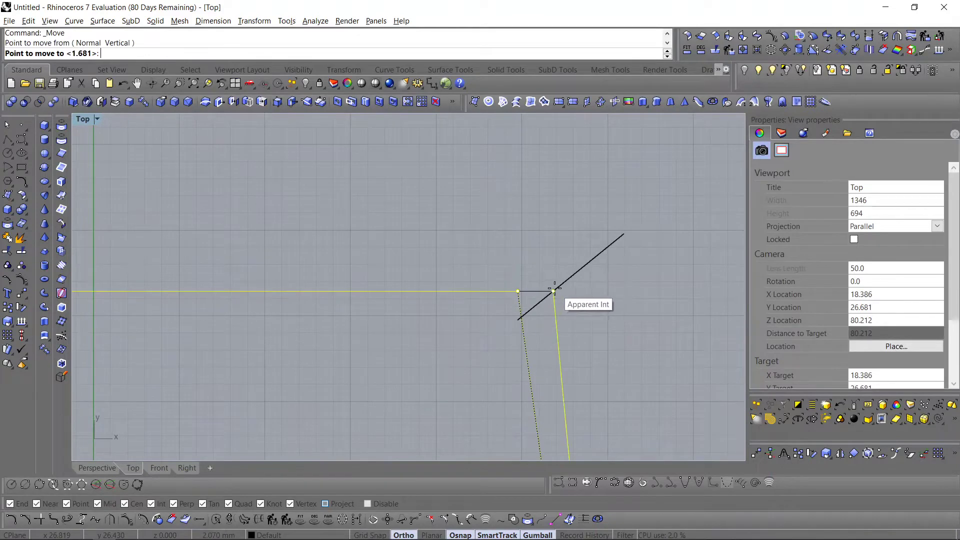
{"action": "left_click", "coordinate": [554, 289]}
Step: Move the upper-left corner point of the trapezoid horizontally outward onto the adjacent leg line in the Top view
{"action": "scroll", "coordinate": [554, 289], "scroll_direction": "down", "scroll_amount": 4}
{"action": "scroll", "coordinate": [271, 278], "scroll_direction": "up", "scroll_amount": 4}
{"action": "left_click", "coordinate": [289, 298]}
{"action": "type", "text": "M"}
{"action": "key", "text": "Return"}
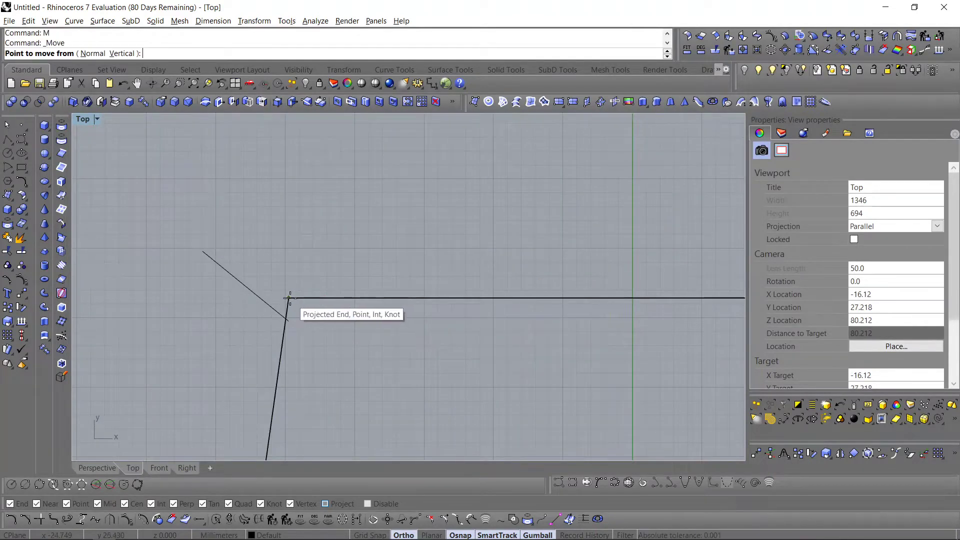
{"action": "left_click", "coordinate": [289, 298]}
{"action": "left_click", "coordinate": [261, 299]}
{"action": "scroll", "coordinate": [299, 344], "scroll_direction": "down", "scroll_amount": 3}
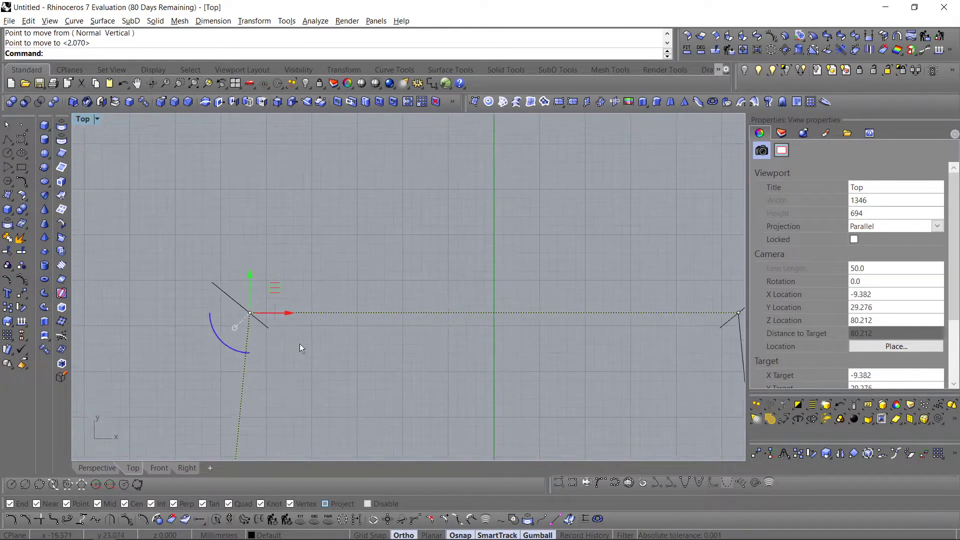
Step: Try to fillet the lower trapezoid with radius 4 in the Perspective view, picking its front edge as both curves
{"action": "left_click", "coordinate": [101, 467]}
{"action": "right_click_drag", "start_coordinate": [315, 334], "coordinate": [172, 454]}
{"action": "left_click", "coordinate": [252, 289]}
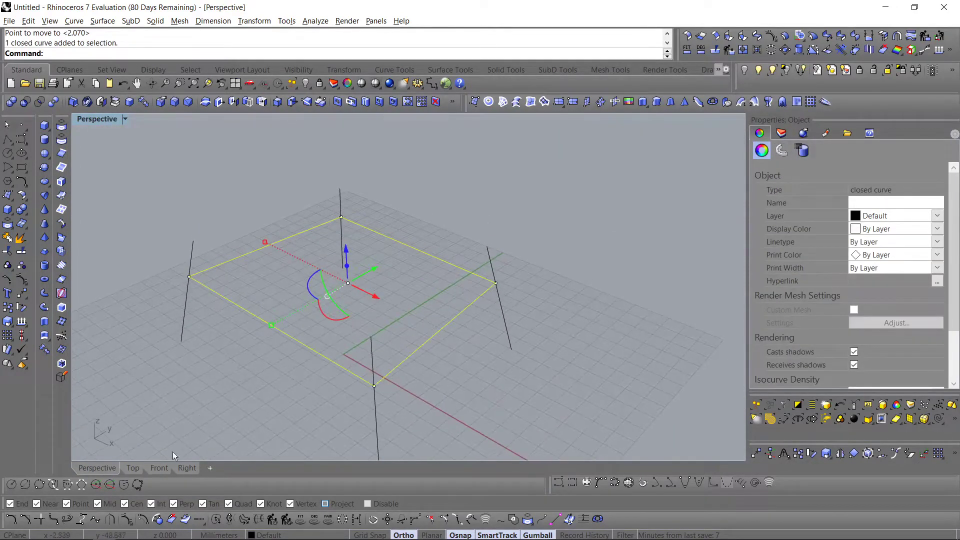
{"action": "left_click", "coordinate": [25, 519]}
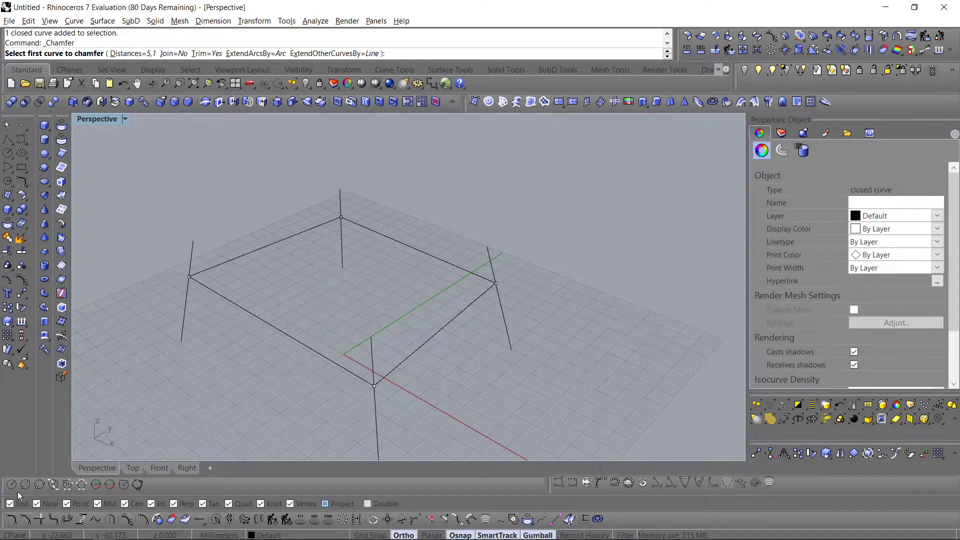
{"action": "left_click", "coordinate": [11, 518]}
{"action": "left_click", "coordinate": [289, 336]}
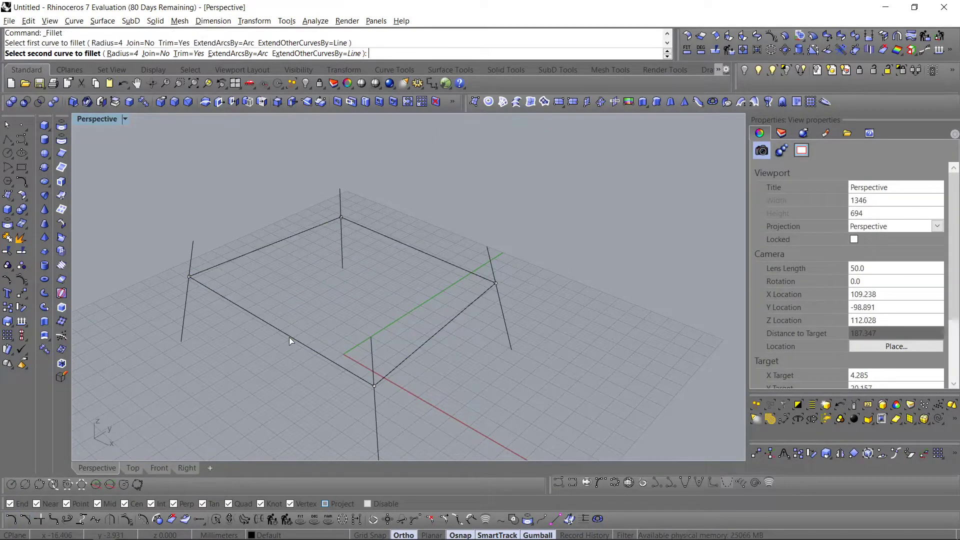
{"action": "left_click", "coordinate": [290, 338]}
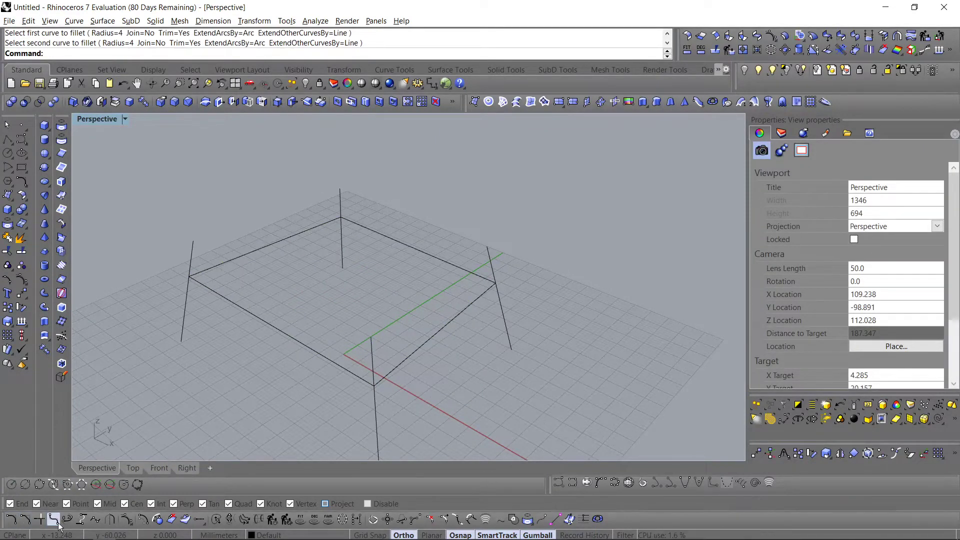
Step: Fillet all corners of the lower trapezoid curve at once with a radius of 0.5
{"action": "left_click", "coordinate": [68, 517]}
{"action": "left_click", "coordinate": [299, 348]}
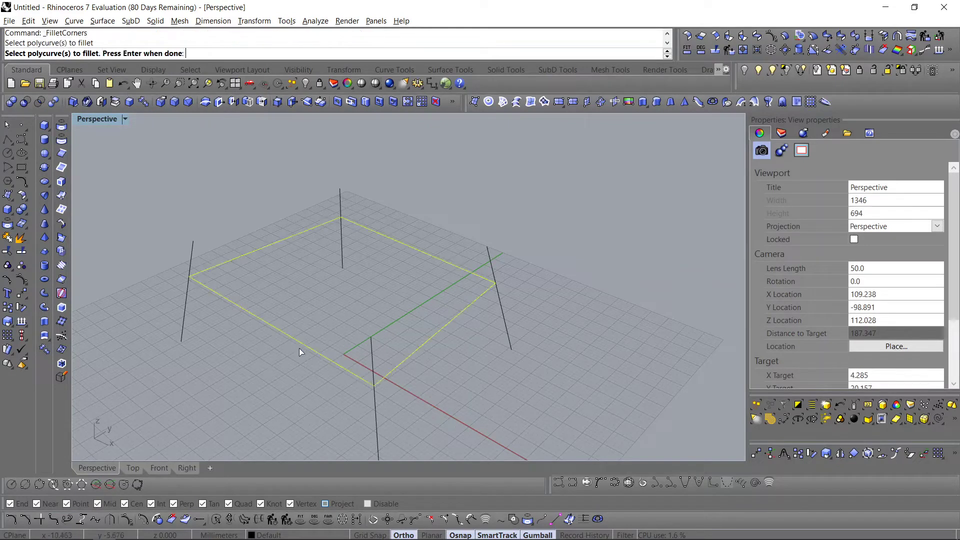
{"action": "key", "text": "Return"}
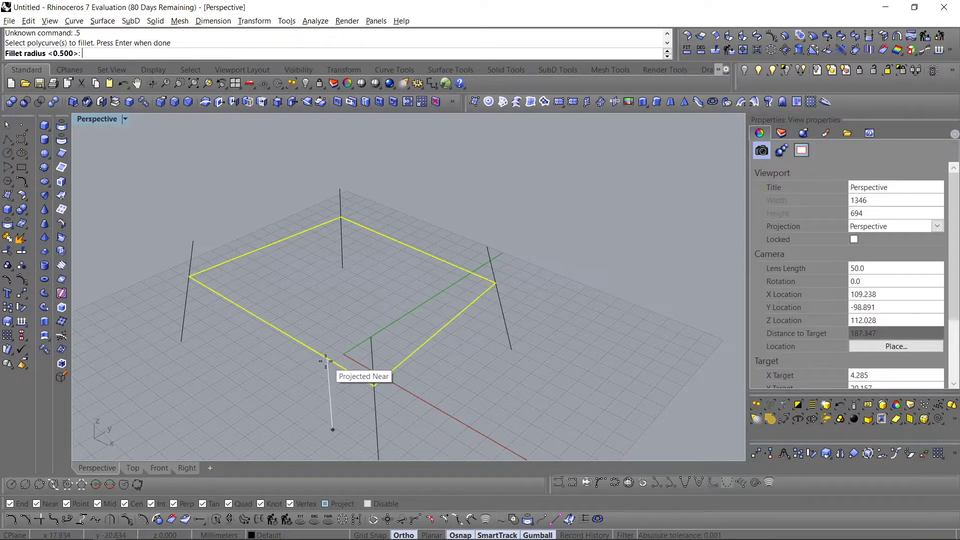
{"action": "key", "text": "Return"}
Step: Create a closed pipe of radius 0.75 along the filleted lower trapezoid curve
{"action": "scroll", "coordinate": [409, 358], "scroll_direction": "up", "scroll_amount": 4}
{"action": "left_click", "coordinate": [405, 363]}
{"action": "type", "text": "P"}
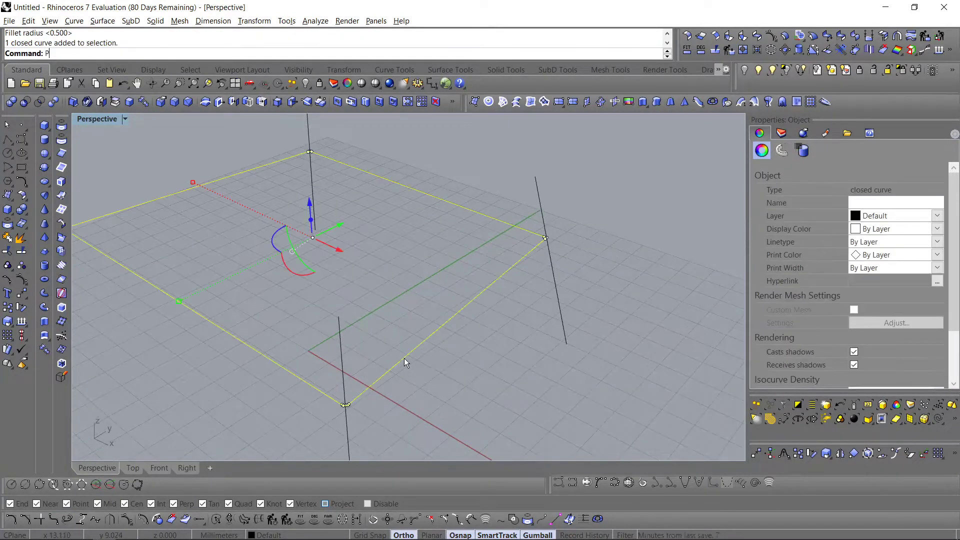
{"action": "type", "text": "ipe"}
{"action": "key", "text": "Return"}
{"action": "key", "text": "Return"}
{"action": "key", "text": "Return"}
Step: Pipe the four slanted leg lines with a radius of 0.75 and round caps
{"action": "scroll", "coordinate": [454, 361], "scroll_direction": "down", "scroll_amount": 4}
{"action": "right_click_drag", "start_coordinate": [445, 351], "coordinate": [380, 334]}
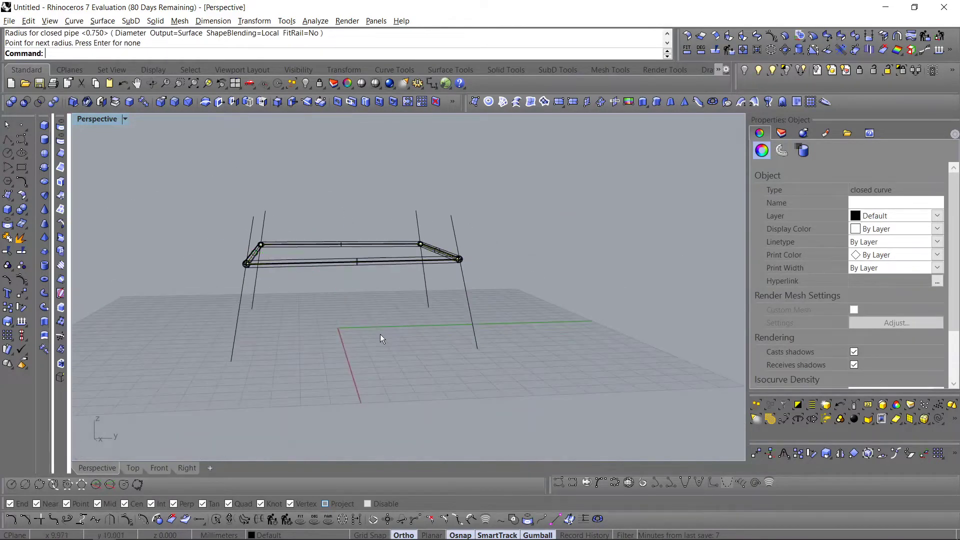
{"action": "left_click_drag", "start_coordinate": [486, 296], "coordinate": [181, 310]}
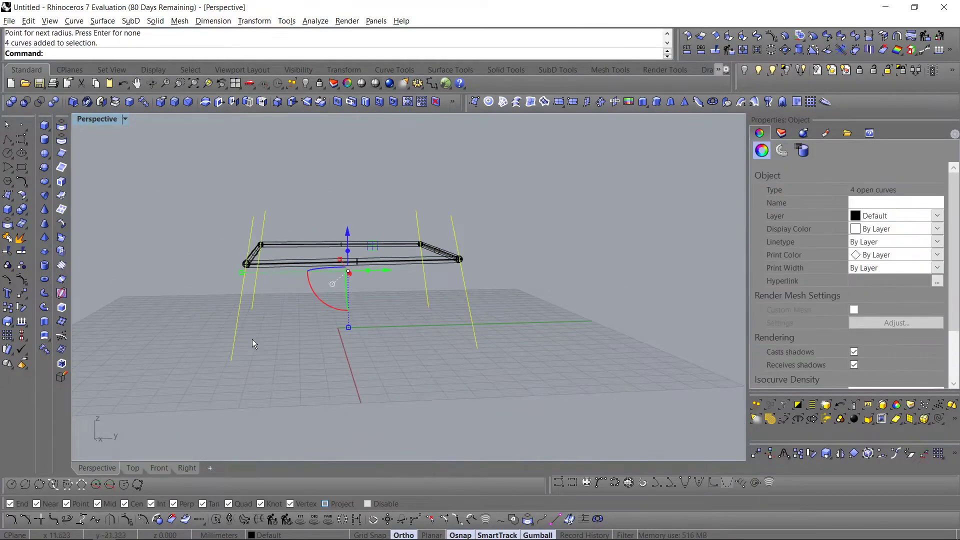
{"action": "right_click_drag", "start_coordinate": [232, 331], "coordinate": [283, 313]}
{"action": "key", "text": "Return"}
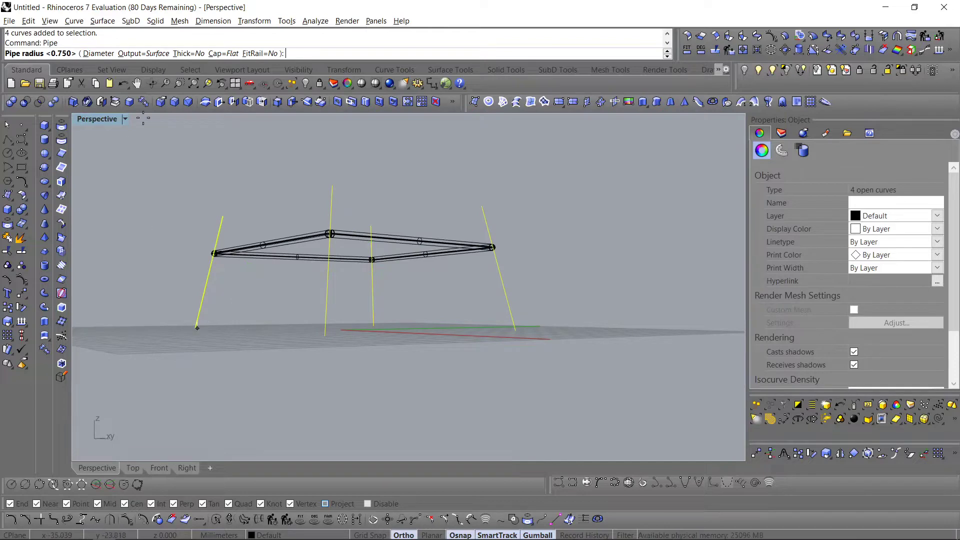
{"action": "left_click", "coordinate": [223, 54]}
{"action": "left_click", "coordinate": [102, 53]}
{"action": "key", "text": "Return"}
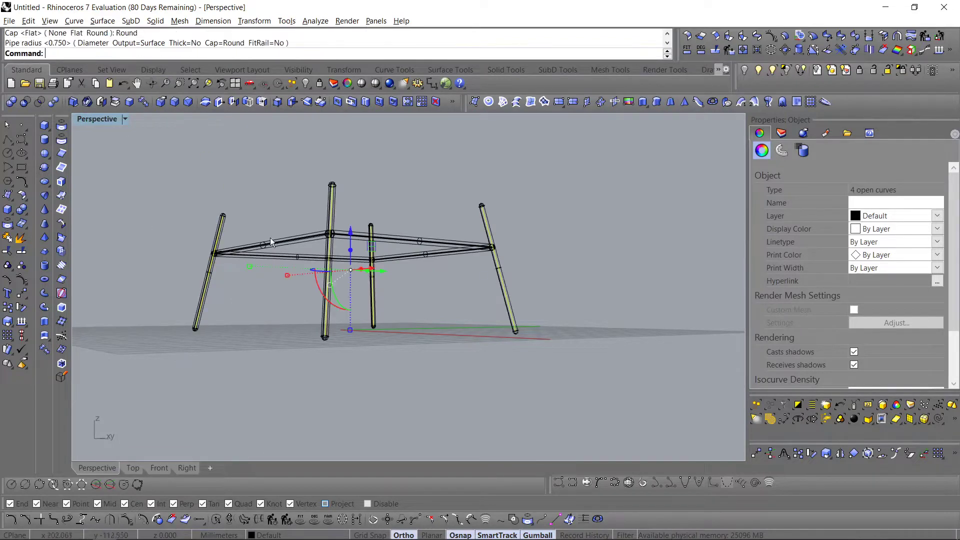
{"action": "right_click_drag", "start_coordinate": [270, 238], "coordinate": [314, 320]}
{"action": "key", "text": "Escape"}
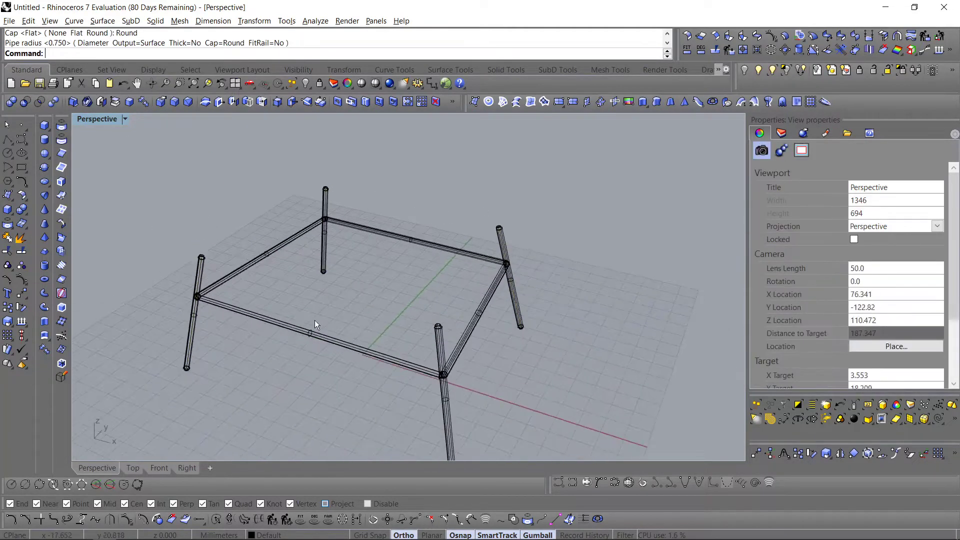
Step: Show the hidden ring and guide curves and set the Perspective viewport's display mode to Arctic
{"action": "left_click", "coordinate": [758, 70]}
{"action": "right_click_drag", "start_coordinate": [446, 245], "coordinate": [316, 257]}
{"action": "left_click", "coordinate": [124, 119]}
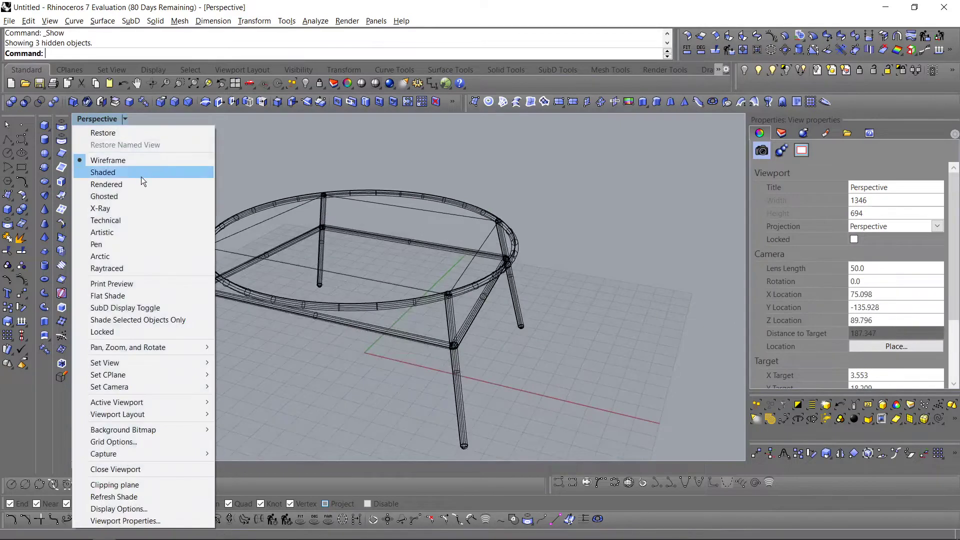
{"action": "left_click", "coordinate": [107, 246]}
{"action": "right_click_drag", "start_coordinate": [157, 263], "coordinate": [308, 320]}
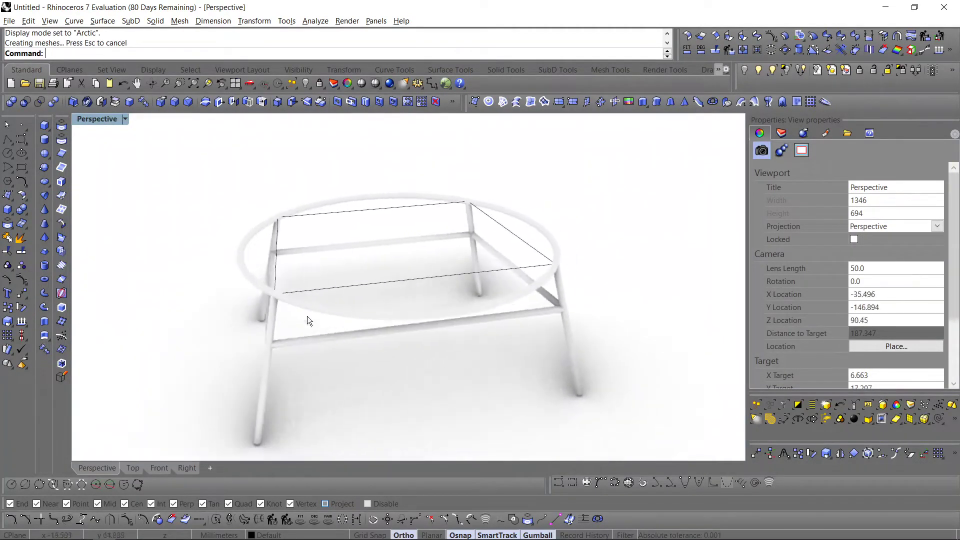
{"action": "scroll", "coordinate": [307, 342], "scroll_direction": "up", "scroll_amount": 2}
Step: Delete the pipe polysurface around the lower trapezoid and isolate the trapezoid's curve
{"action": "left_click", "coordinate": [308, 343]}
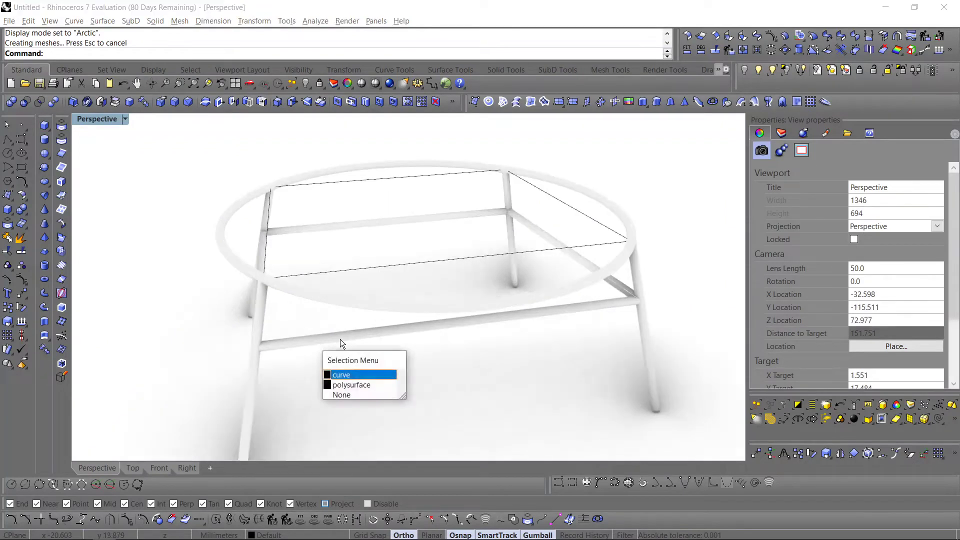
{"action": "left_click", "coordinate": [349, 383]}
{"action": "key", "text": "Delete"}
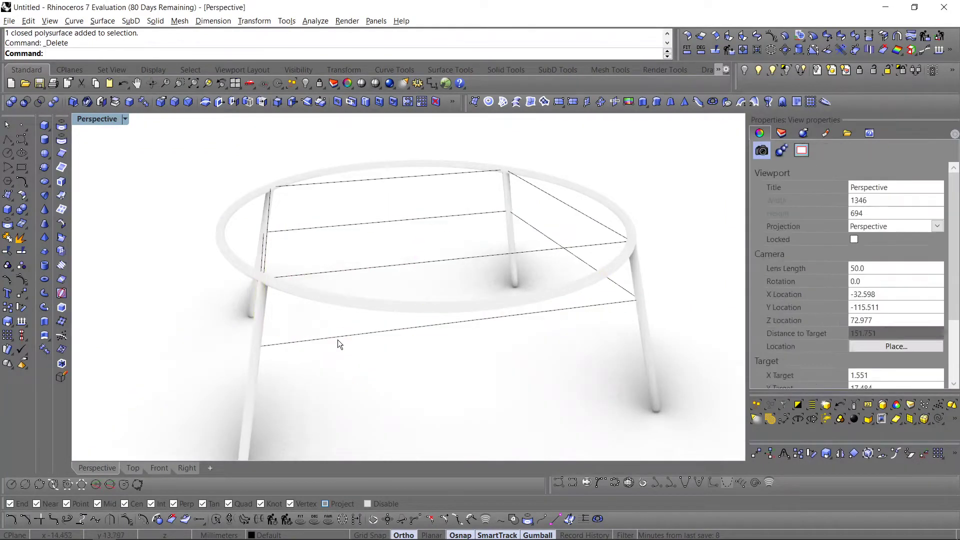
{"action": "left_click", "coordinate": [338, 338]}
{"action": "left_click", "coordinate": [784, 71]}
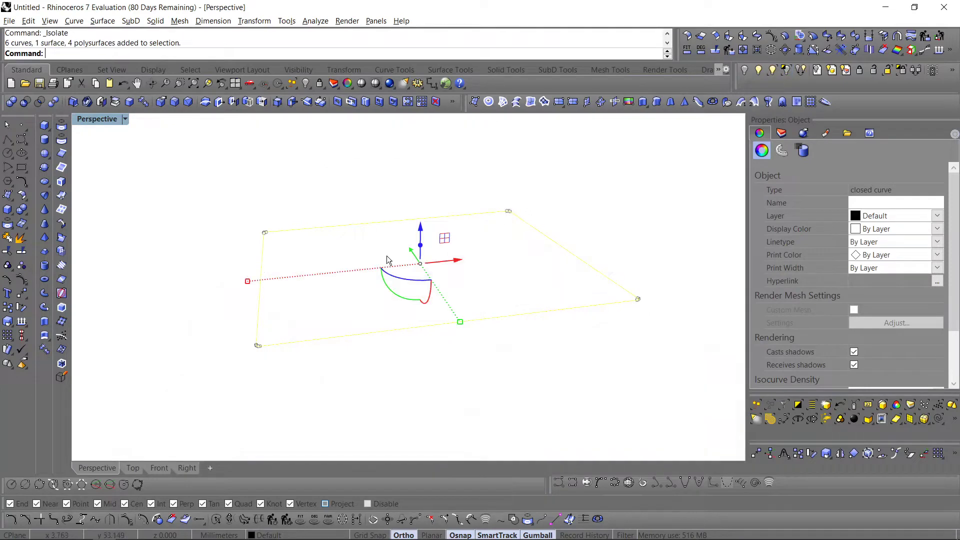
Step: Draw a diagonal polyline in the Top view from the trapezoid's lower-left rounded corner to its upper-right rounded corner
{"action": "left_click", "coordinate": [131, 468]}
{"action": "scroll", "coordinate": [248, 325], "scroll_direction": "down", "scroll_amount": 2}
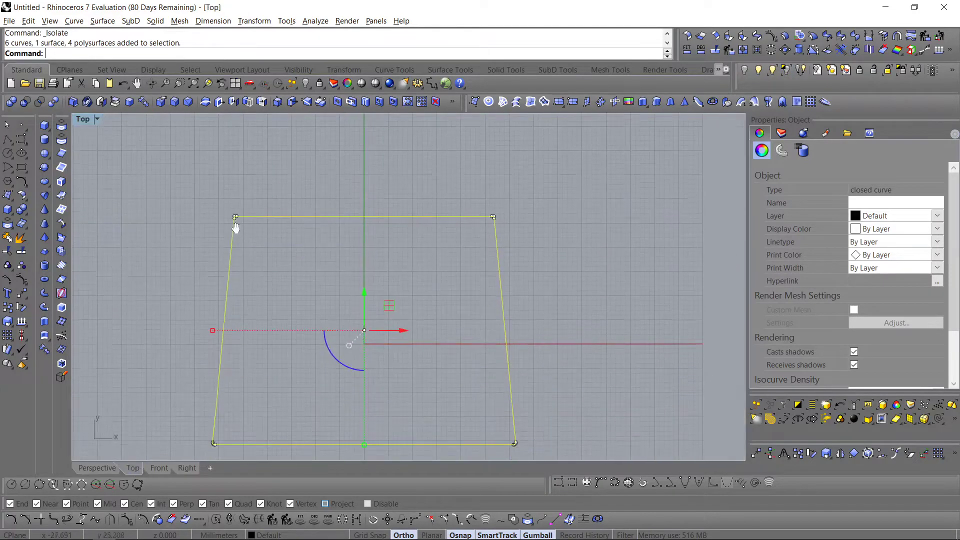
{"action": "left_click", "coordinate": [239, 256]}
{"action": "left_click", "coordinate": [8, 139]}
{"action": "scroll", "coordinate": [180, 268], "scroll_direction": "up", "scroll_amount": 6}
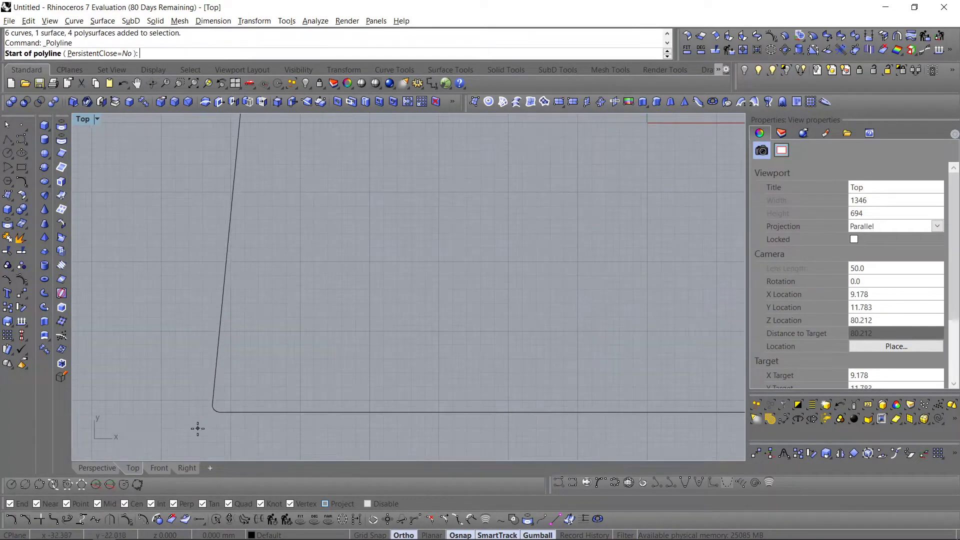
{"action": "left_click", "coordinate": [221, 376]}
{"action": "scroll", "coordinate": [221, 376], "scroll_direction": "down", "scroll_amount": 5}
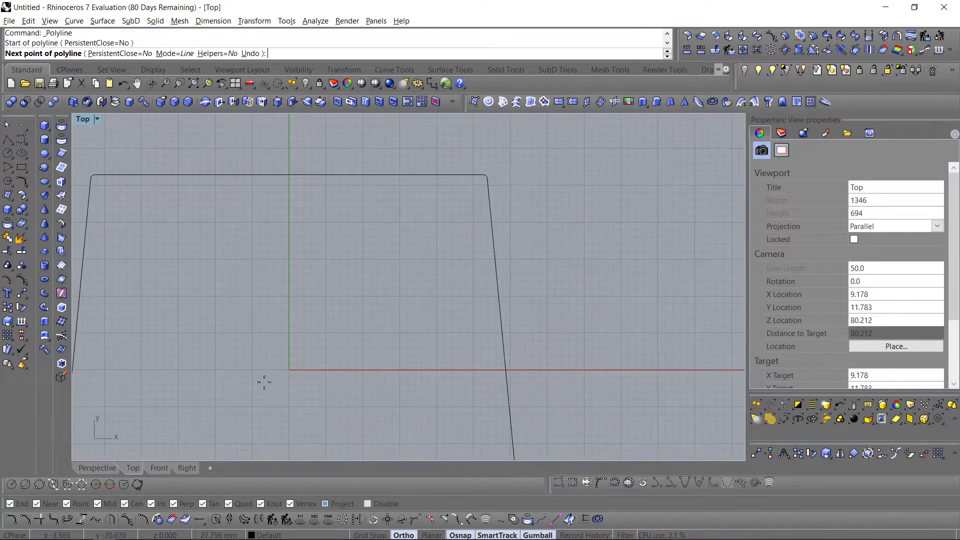
{"action": "scroll", "coordinate": [497, 154], "scroll_direction": "up", "scroll_amount": 6}
{"action": "left_click", "coordinate": [445, 248]}
{"action": "key", "text": "Return"}
Step: Mirror the diagonal line about the vertical centre axis to form a cross, keeping the original
{"action": "scroll", "coordinate": [444, 245], "scroll_direction": "down", "scroll_amount": 3}
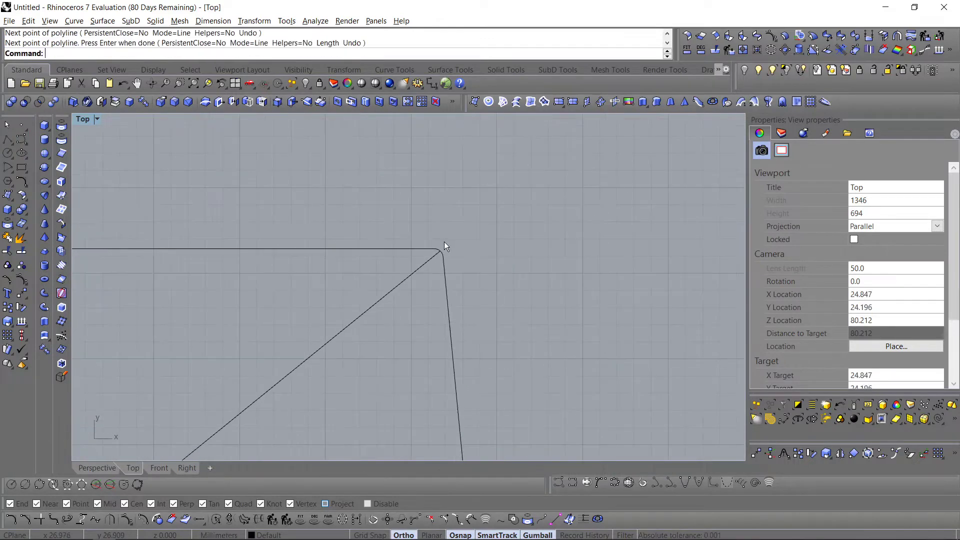
{"action": "left_click", "coordinate": [389, 288]}
{"action": "scroll", "coordinate": [389, 287], "scroll_direction": "down", "scroll_amount": 4}
{"action": "type", "text": "Mirror"}
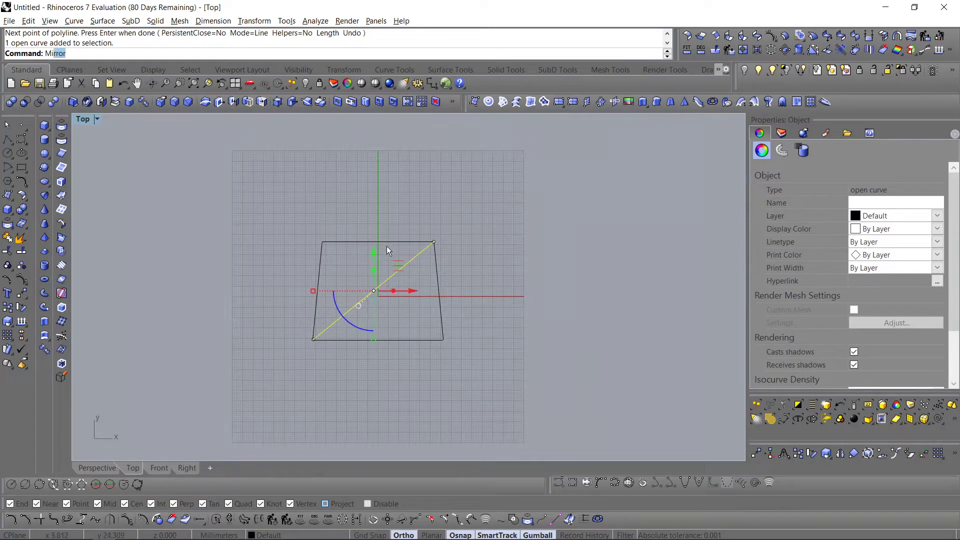
{"action": "key", "text": "Return"}
{"action": "left_click", "coordinate": [378, 242]}
{"action": "left_click", "coordinate": [395, 228]}
{"action": "key", "text": "Escape"}
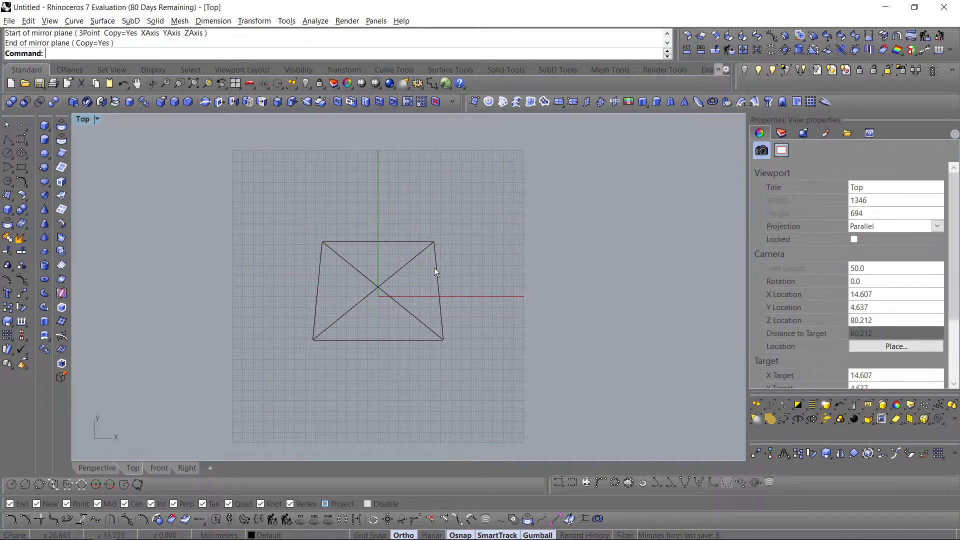
Step: Delete the trapezoid outline and pipe both crossing diagonals with a radius of 0.75 and round caps
{"action": "left_click", "coordinate": [439, 273]}
{"action": "key", "text": "Delete"}
{"action": "left_click_drag", "start_coordinate": [437, 268], "coordinate": [337, 265]}
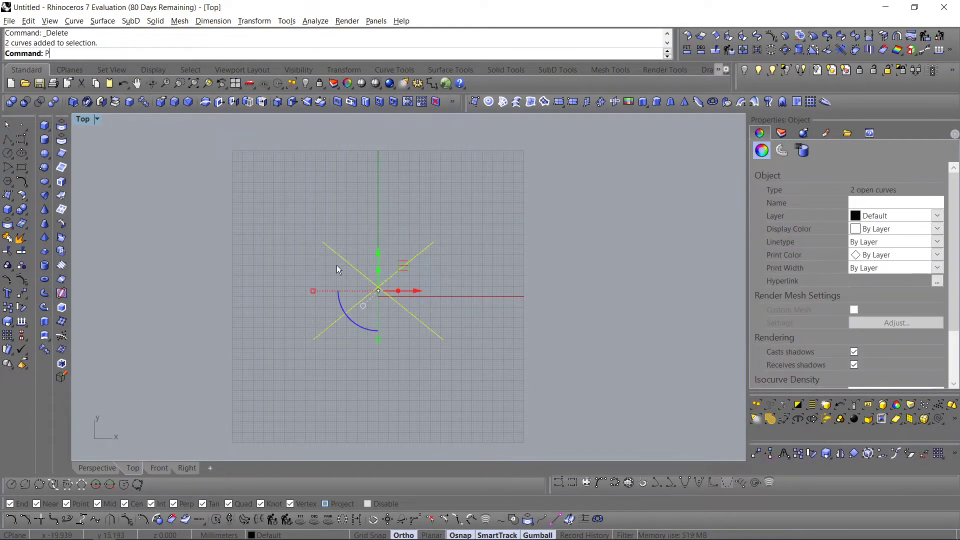
{"action": "type", "text": "Pipe"}
{"action": "key", "text": "Return"}
{"action": "left_click", "coordinate": [96, 468]}
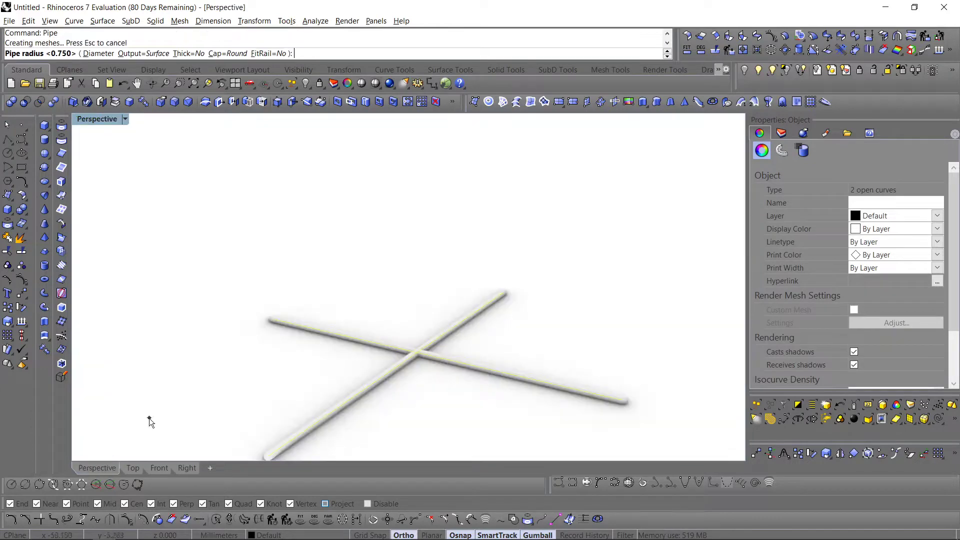
{"action": "key", "text": "Return"}
{"action": "left_click", "coordinate": [674, 143]}
Step: Show the hidden objects and move the crossed pipes with their curves vertically up between the legs, a little below the ring
{"action": "left_click", "coordinate": [758, 70]}
{"action": "scroll", "coordinate": [441, 273], "scroll_direction": "down", "scroll_amount": 2}
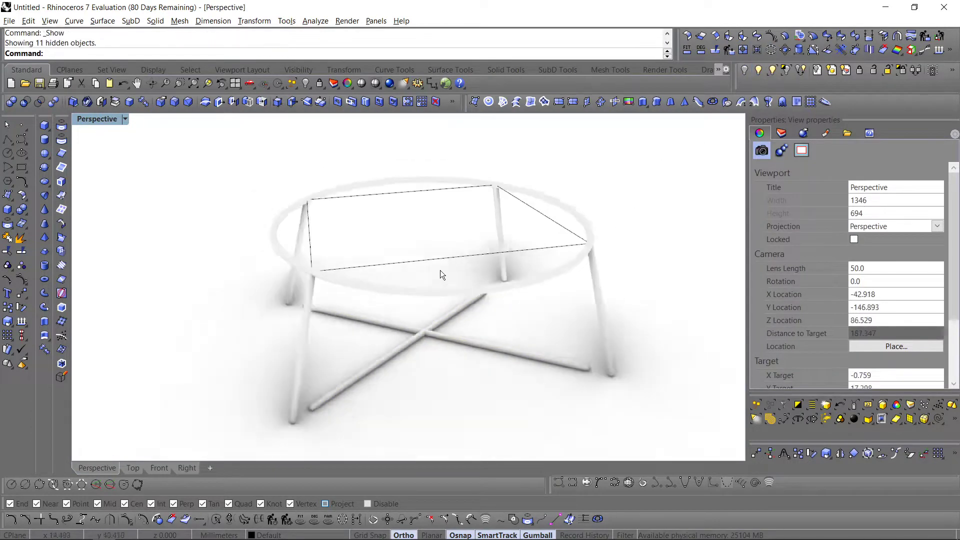
{"action": "right_click_drag", "start_coordinate": [441, 273], "coordinate": [418, 232]}
{"action": "left_click_drag", "start_coordinate": [421, 354], "coordinate": [415, 219]}
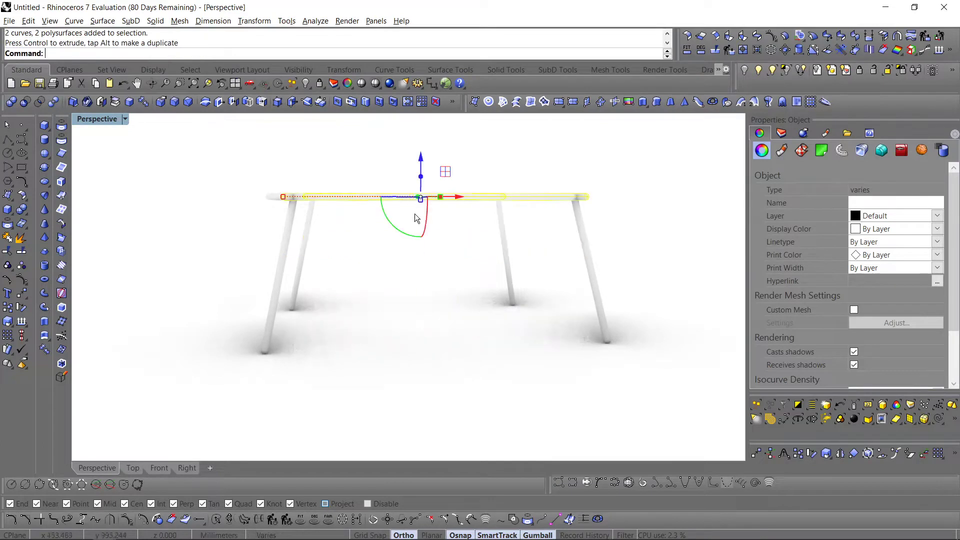
{"action": "left_click_drag", "start_coordinate": [420, 162], "coordinate": [422, 218]}
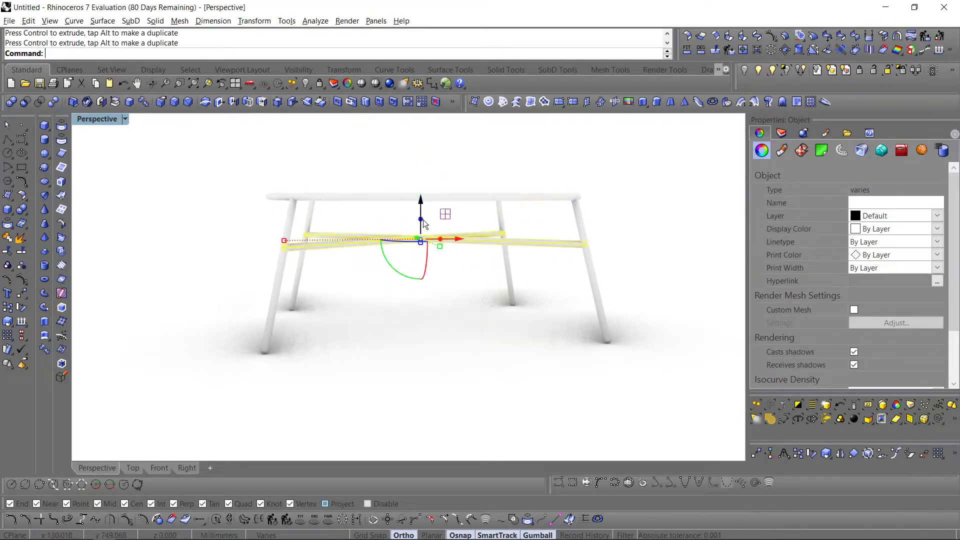
{"action": "left_click", "coordinate": [390, 288]}
{"action": "mouse_move", "coordinate": [391, 292]}
{"action": "right_mouse_down"}
{"action": "mouse_move", "coordinate": [259, 302]}
{"action": "mouse_move", "coordinate": [332, 330]}
{"action": "mouse_move", "coordinate": [388, 302]}
{"action": "mouse_move", "coordinate": [398, 272]}
{"action": "mouse_move", "coordinate": [420, 311]}
{"action": "mouse_move", "coordinate": [356, 326]}
{"action": "mouse_move", "coordinate": [400, 306]}
{"action": "right_mouse_up"}
{"action": "left_click", "coordinate": [758, 71]}
{"action": "mouse_move", "coordinate": [441, 246]}
{"action": "right_mouse_down"}
{"action": "mouse_move", "coordinate": [472, 268]}
{"action": "mouse_move", "coordinate": [449, 258]}
{"action": "right_mouse_up"}
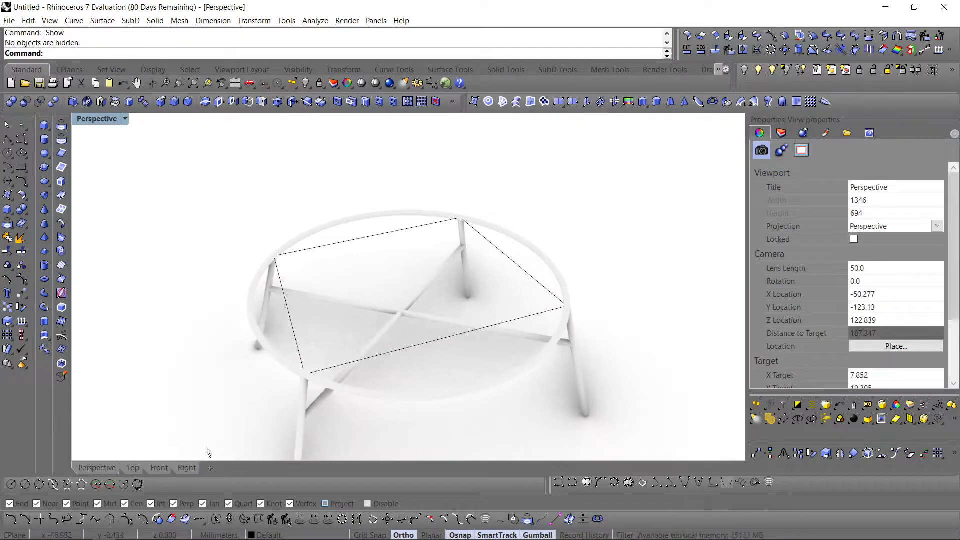
Step: Isolate the upper trapezoid guide curve inside the ring and switch to the Top view
{"action": "right_click_drag", "start_coordinate": [500, 380], "coordinate": [466, 350]}
{"action": "scroll", "coordinate": [550, 336], "scroll_direction": "up", "scroll_amount": 4}
{"action": "left_click", "coordinate": [533, 286]}
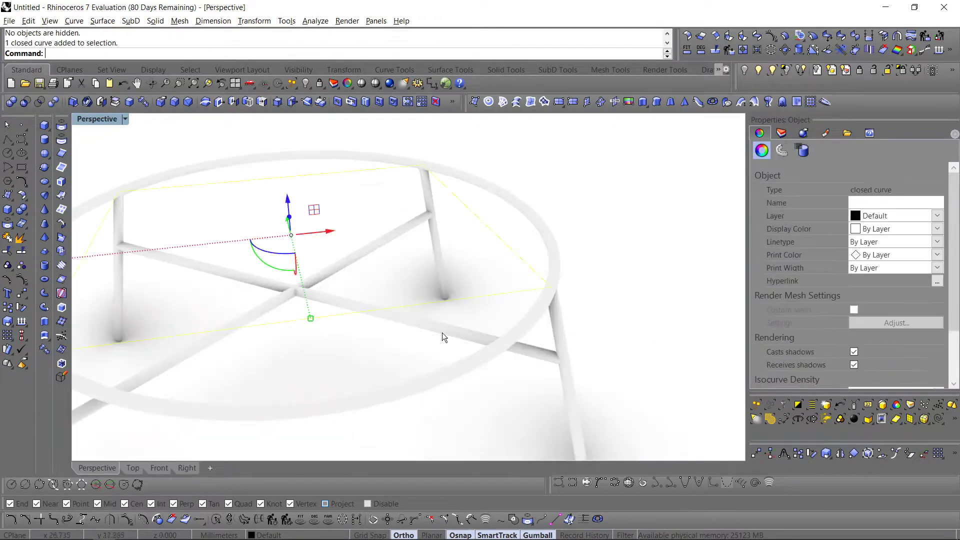
{"action": "scroll", "coordinate": [442, 322], "scroll_direction": "down", "scroll_amount": 4}
{"action": "scroll", "coordinate": [455, 337], "scroll_direction": "up", "scroll_amount": 4}
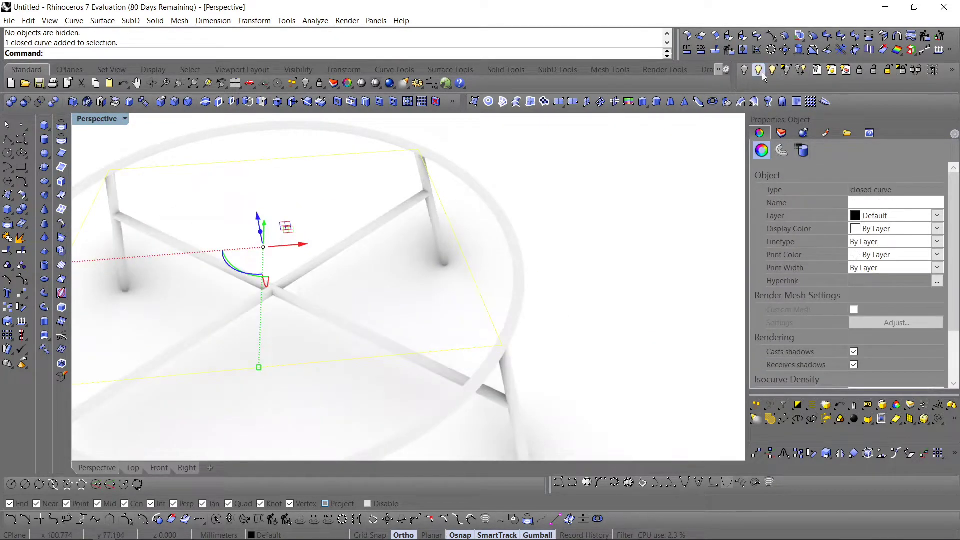
{"action": "scroll", "coordinate": [590, 165], "scroll_direction": "down", "scroll_amount": 4}
{"action": "left_click", "coordinate": [788, 70]}
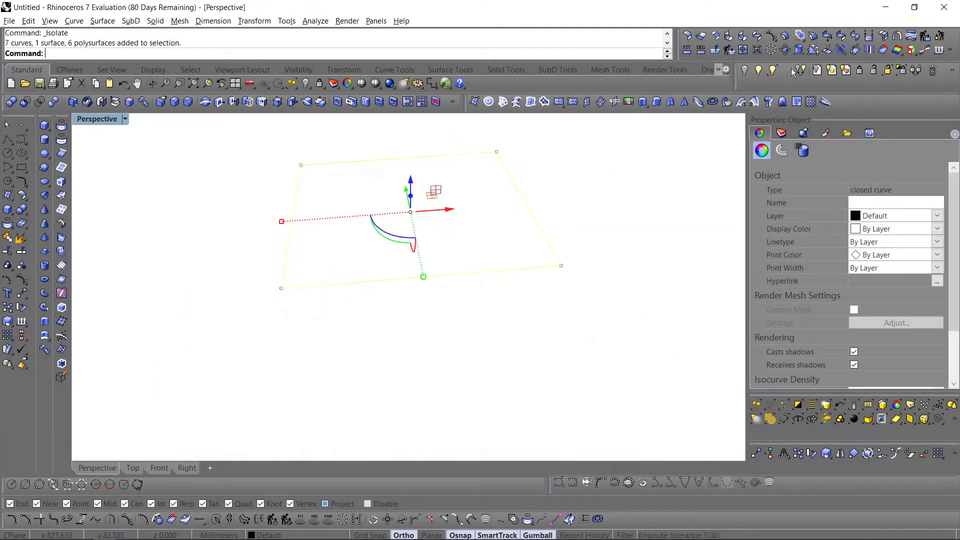
{"action": "scroll", "coordinate": [527, 284], "scroll_direction": "up", "scroll_amount": 8}
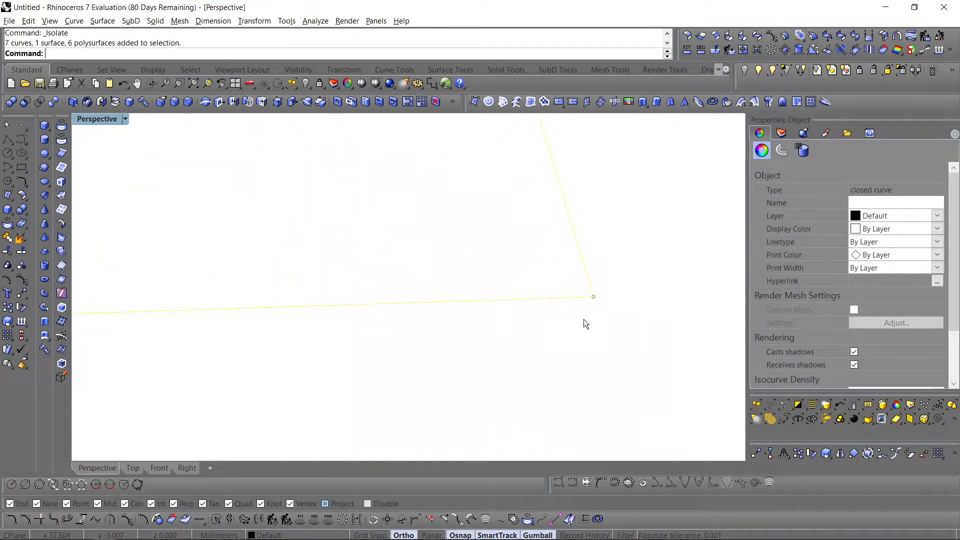
{"action": "left_click", "coordinate": [129, 469]}
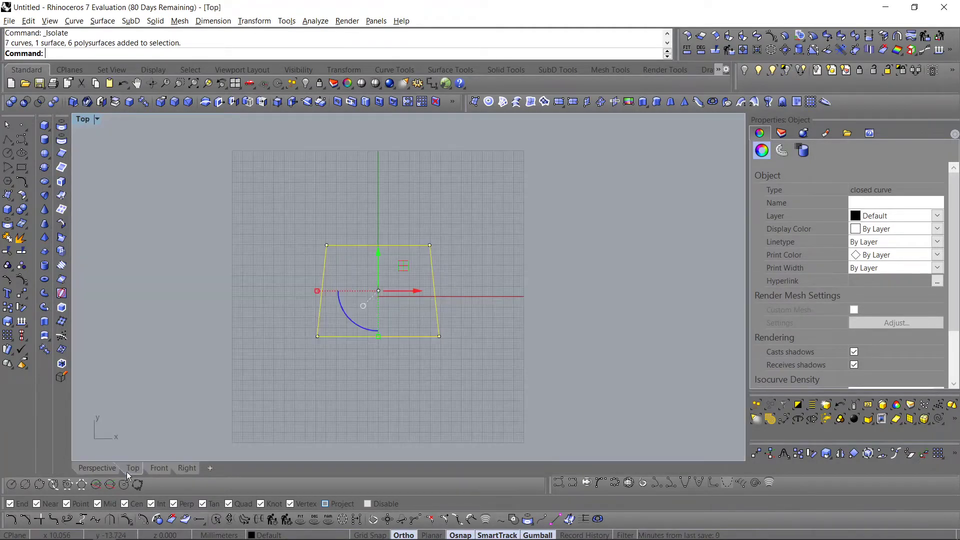
Step: Show the hidden objects to check the trapezoid's corner against the legs in the Top view, and undo that
{"action": "left_click", "coordinate": [757, 73]}
{"action": "scroll", "coordinate": [471, 319], "scroll_direction": "up", "scroll_amount": 14}
{"action": "scroll", "coordinate": [361, 350], "scroll_direction": "down", "scroll_amount": 6}
{"action": "key", "text": "ctrl+z"}
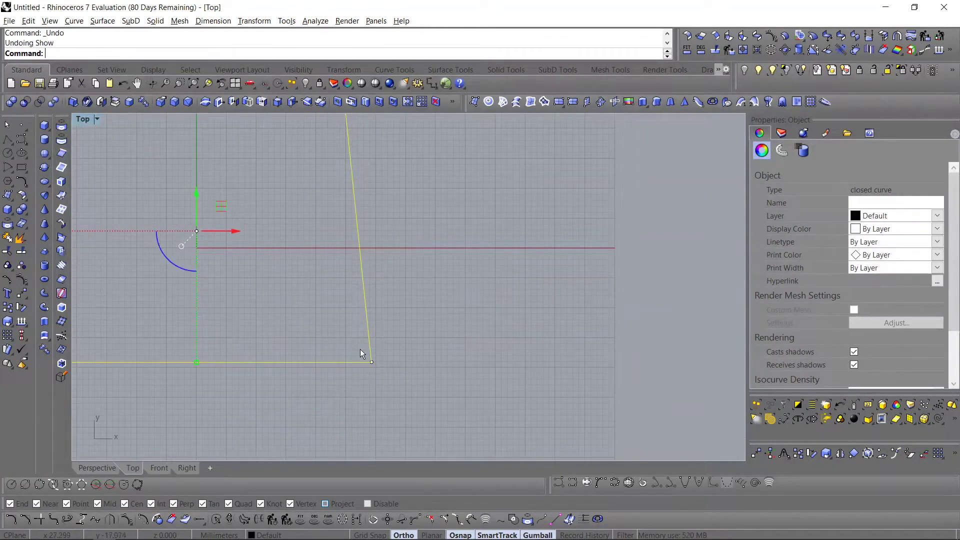
Step: Draw a vertical line upward from the trapezoid's wider front edge in the Right view
{"action": "left_click", "coordinate": [188, 469]}
{"action": "scroll", "coordinate": [319, 310], "scroll_direction": "down", "scroll_amount": 8}
{"action": "right_click_drag", "start_coordinate": [214, 240], "coordinate": [514, 298]}
{"action": "left_click", "coordinate": [400, 251]}
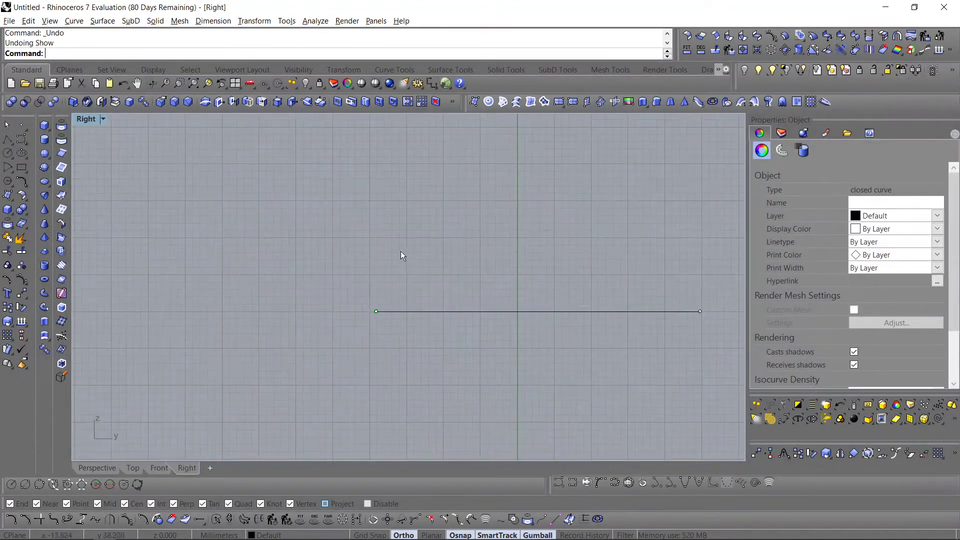
{"action": "left_click", "coordinate": [8, 139]}
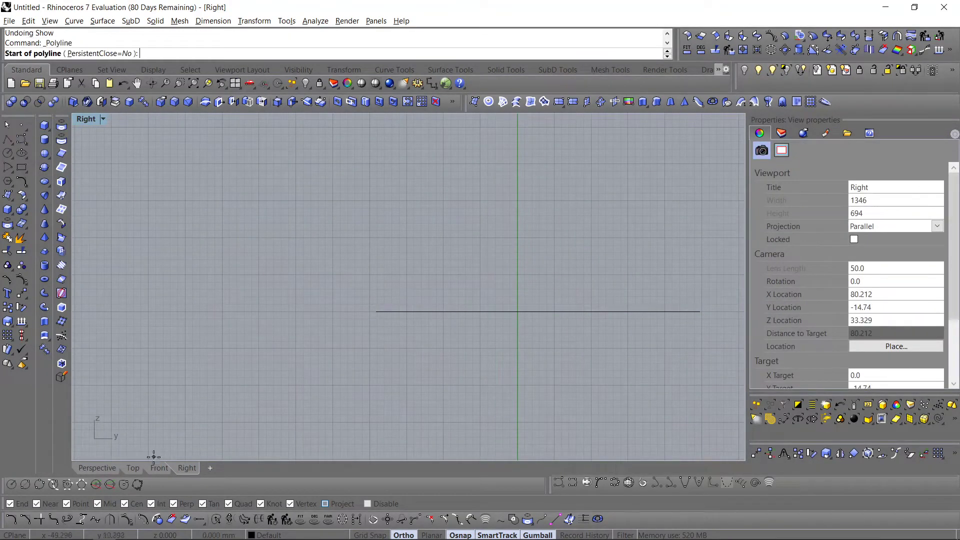
{"action": "left_click", "coordinate": [376, 312]}
{"action": "key", "text": "Return"}
{"action": "key", "text": "Return"}
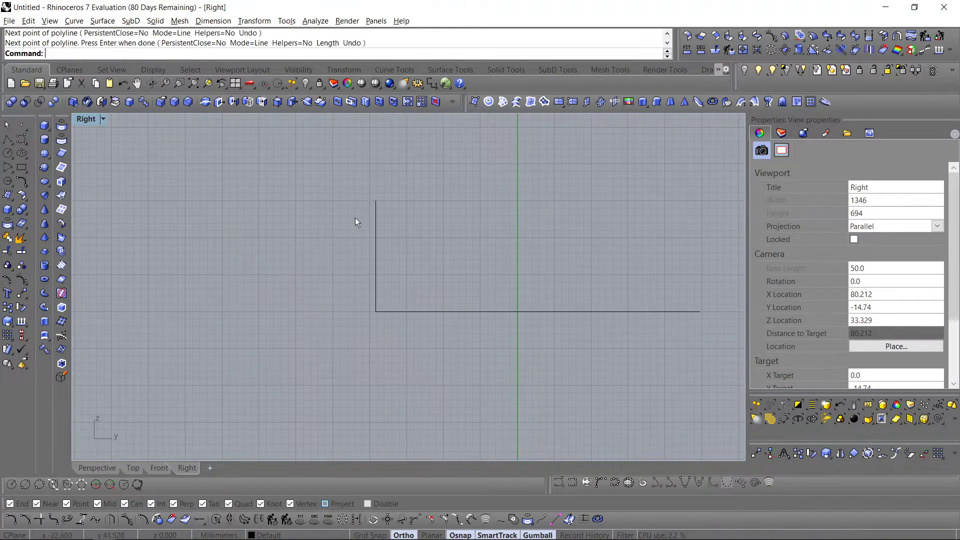
Step: Move the vertical line by its lower endpoint from the middle of the trapezoid's wider edge to near its adjacent corner
{"action": "left_click", "coordinate": [107, 463]}
{"action": "right_click_drag", "start_coordinate": [176, 382], "coordinate": [239, 219]}
{"action": "left_click", "coordinate": [184, 254]}
{"action": "type", "text": "Move"}
{"action": "key", "text": "Return"}
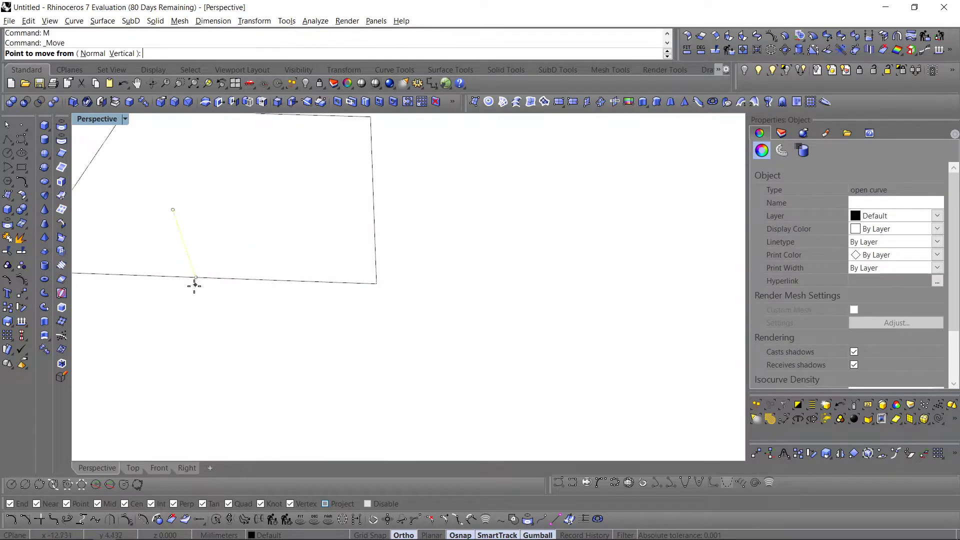
{"action": "left_click", "coordinate": [194, 279]}
{"action": "left_click", "coordinate": [381, 285]}
Step: Move the vertical line again so its lower endpoint sits exactly on the trapezoid's corner
{"action": "scroll", "coordinate": [378, 290], "scroll_direction": "up", "scroll_amount": 6}
{"action": "type", "text": "M"}
{"action": "key", "text": "Return"}
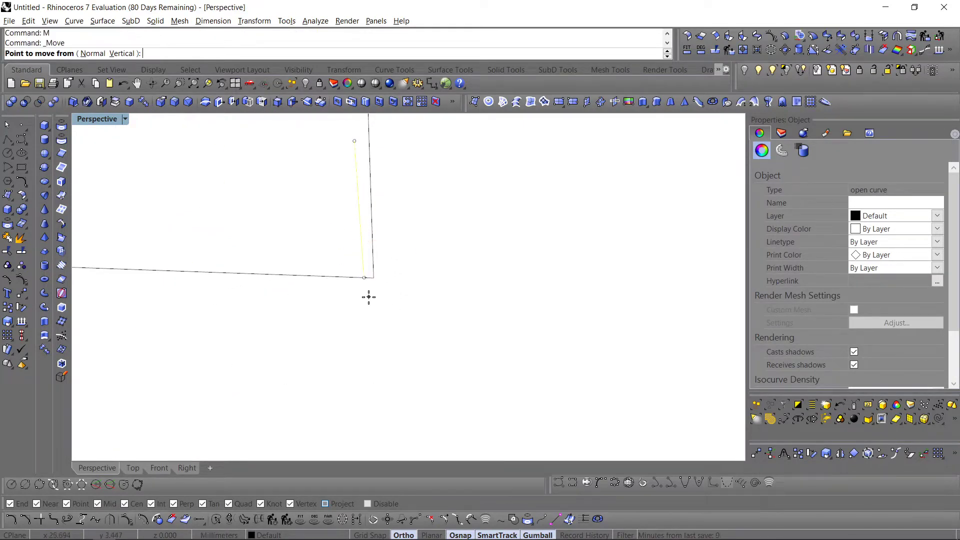
{"action": "left_click", "coordinate": [365, 277]}
{"action": "left_click", "coordinate": [373, 278]}
{"action": "left_click", "coordinate": [397, 313]}
{"action": "right_click_drag", "start_coordinate": [397, 313], "coordinate": [166, 420]}
Step: Check the vertical line and the trapezoid in the Front and Top views
{"action": "left_click", "coordinate": [159, 468]}
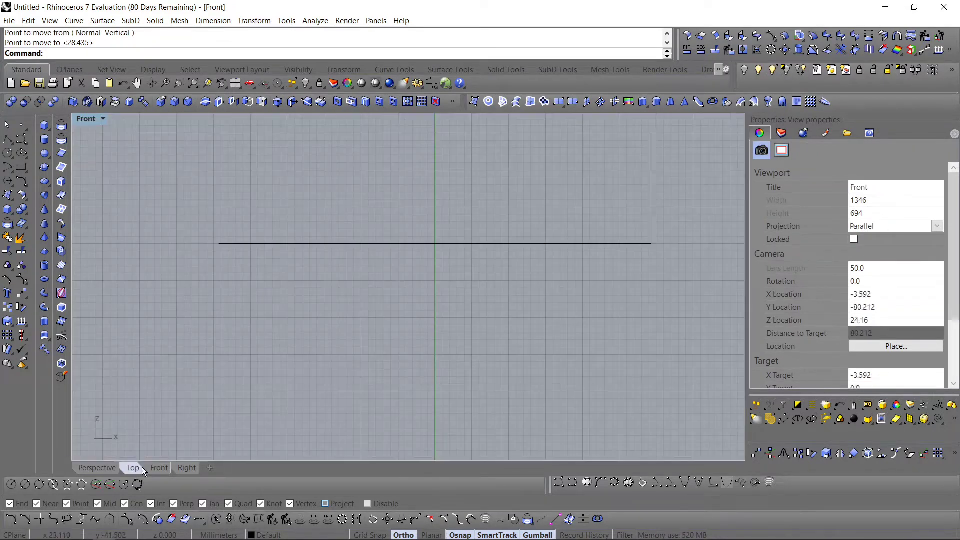
{"action": "left_click", "coordinate": [139, 467]}
{"action": "scroll", "coordinate": [269, 345], "scroll_direction": "down", "scroll_amount": 6}
{"action": "scroll", "coordinate": [289, 353], "scroll_direction": "up", "scroll_amount": 4}
{"action": "right_click_drag", "start_coordinate": [296, 343], "coordinate": [358, 325]}
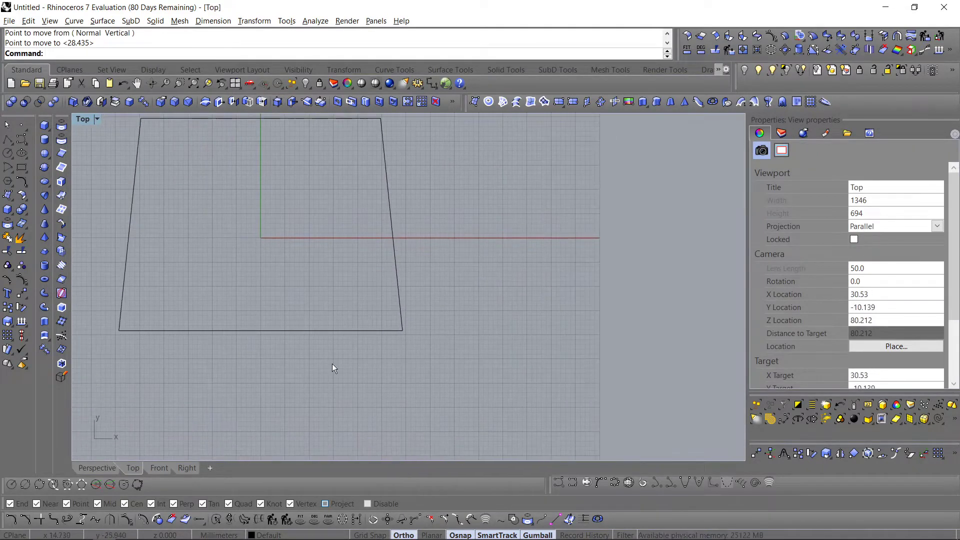
{"action": "right_click_drag", "start_coordinate": [298, 334], "coordinate": [363, 327]}
{"action": "scroll", "coordinate": [363, 327], "scroll_direction": "down", "scroll_amount": 6}
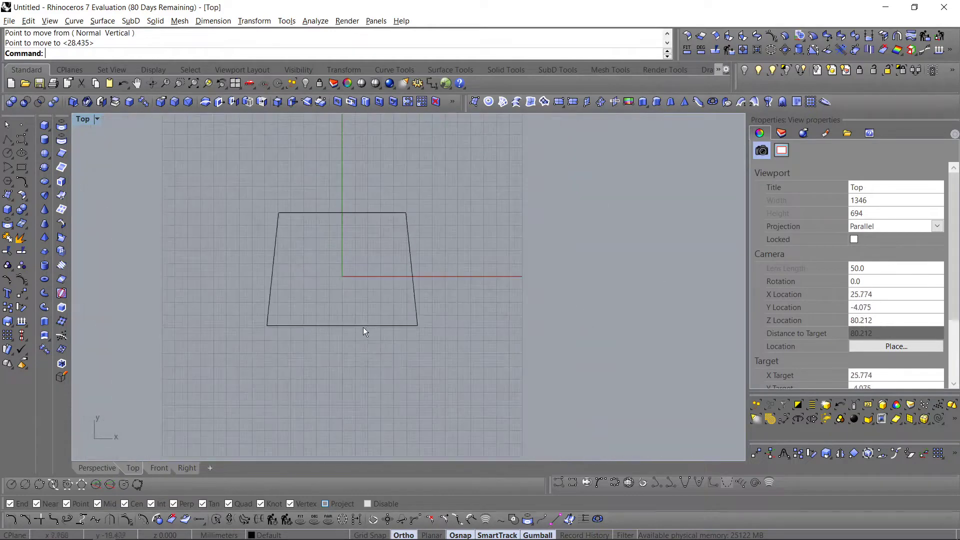
{"action": "right_click_drag", "start_coordinate": [298, 288], "coordinate": [338, 284]}
Step: Try a diagonal polyline between the trapezoid's upper-left and lower-right corners in the Top view, and delete it
{"action": "left_click", "coordinate": [7, 139]}
{"action": "scroll", "coordinate": [430, 340], "scroll_direction": "up", "scroll_amount": 3}
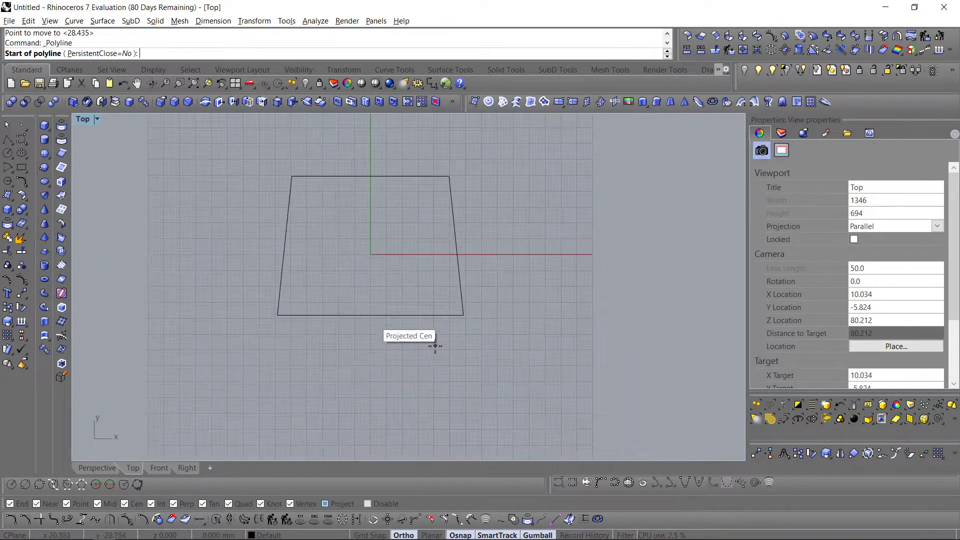
{"action": "left_click", "coordinate": [470, 308]}
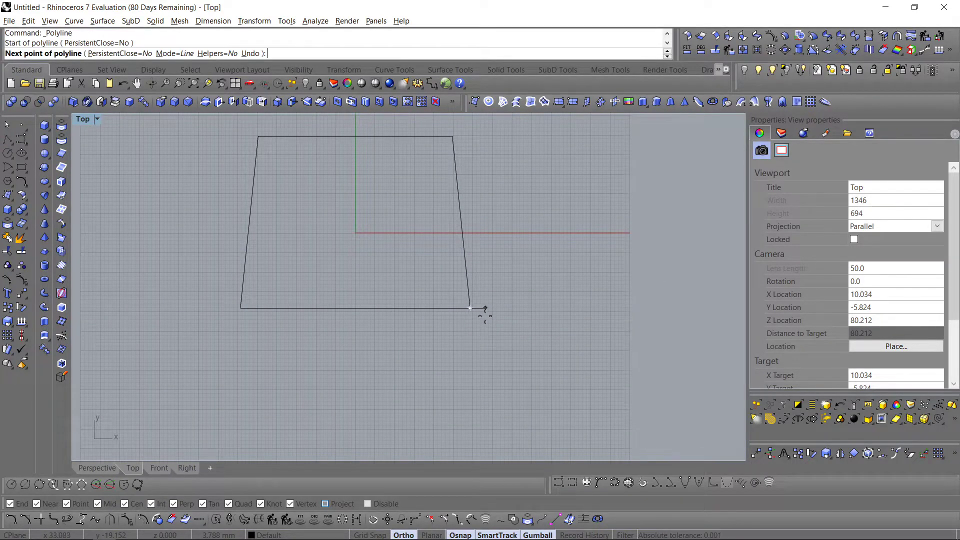
{"action": "left_click", "coordinate": [7, 139]}
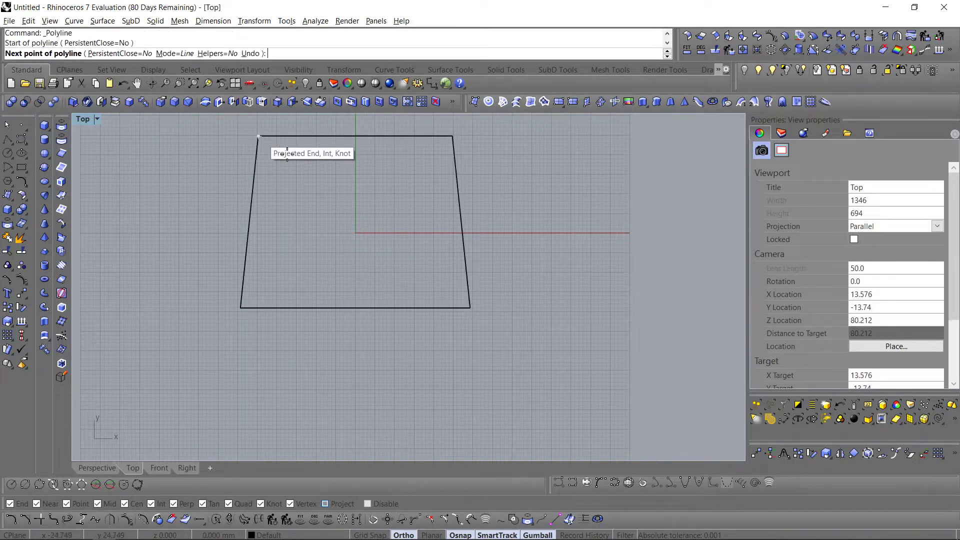
{"action": "left_click", "coordinate": [258, 136]}
{"action": "left_click", "coordinate": [470, 308]}
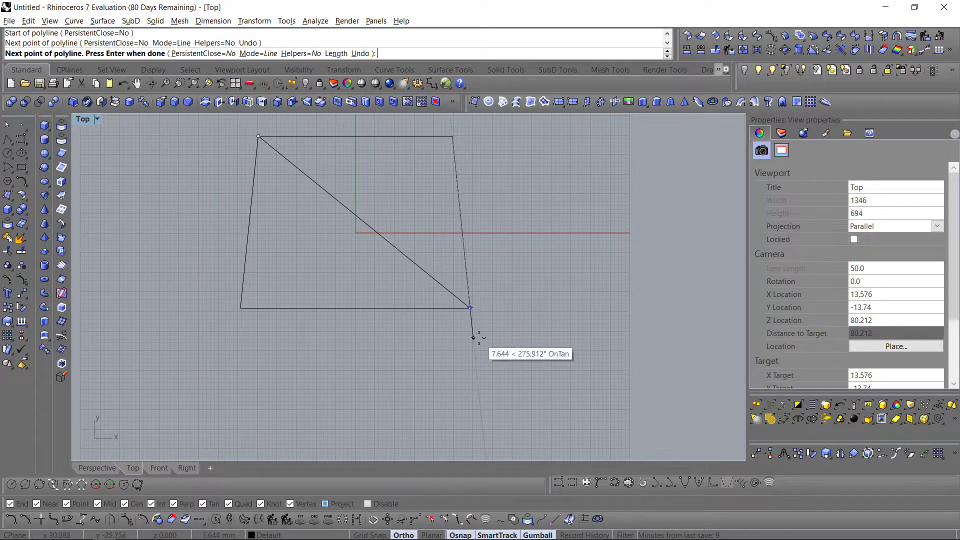
{"action": "key", "text": "Escape"}
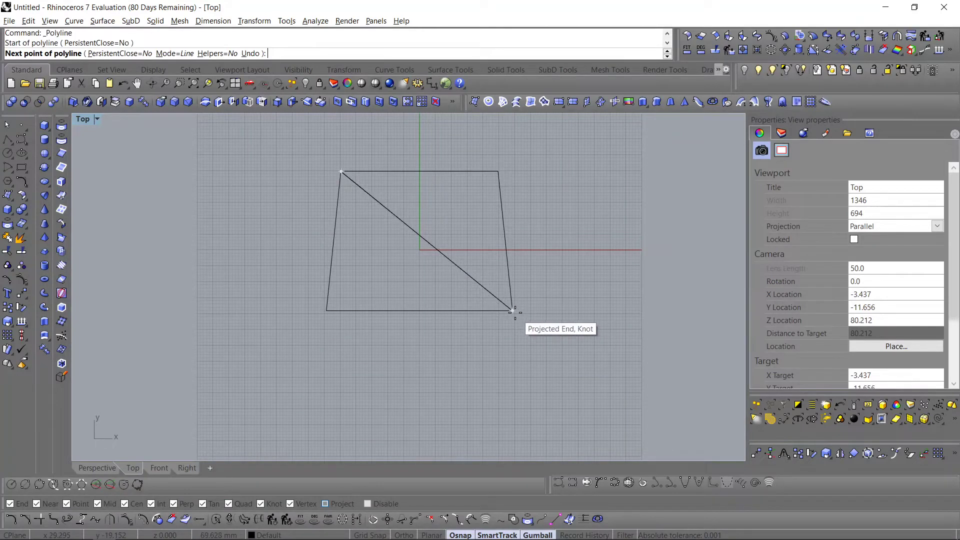
{"action": "left_click", "coordinate": [514, 311]}
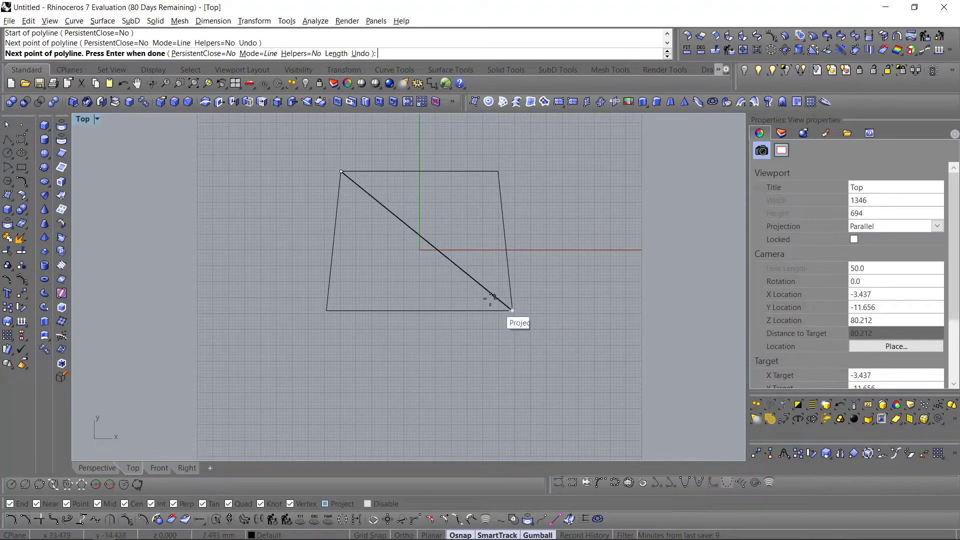
{"action": "key", "text": "Return"}
{"action": "left_click", "coordinate": [454, 268]}
{"action": "key", "text": "Delete"}
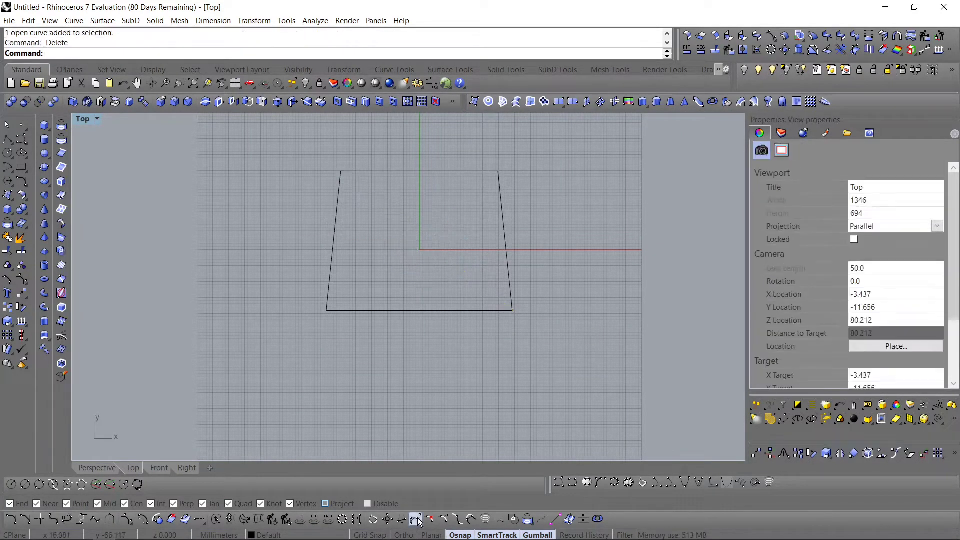
{"action": "left_click", "coordinate": [6, 139]}
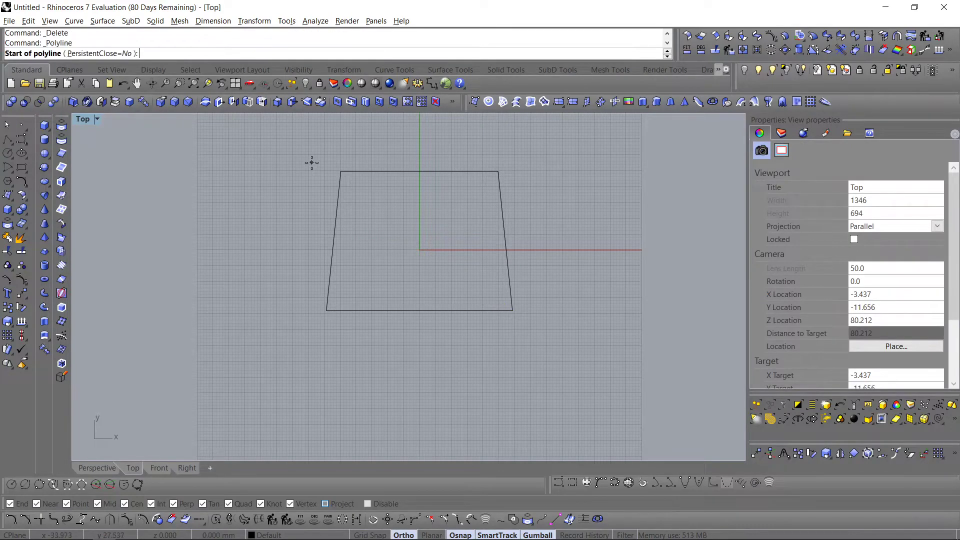
{"action": "left_click", "coordinate": [339, 171]}
{"action": "scroll", "coordinate": [413, 230], "scroll_direction": "up", "scroll_amount": 3}
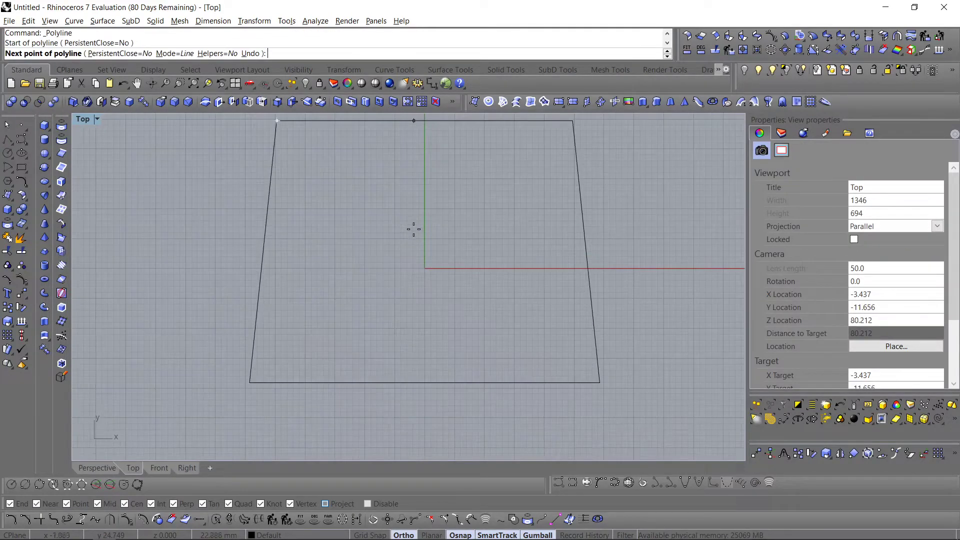
{"action": "left_click", "coordinate": [599, 382]}
{"action": "right_click_drag", "start_coordinate": [600, 383], "coordinate": [500, 339]}
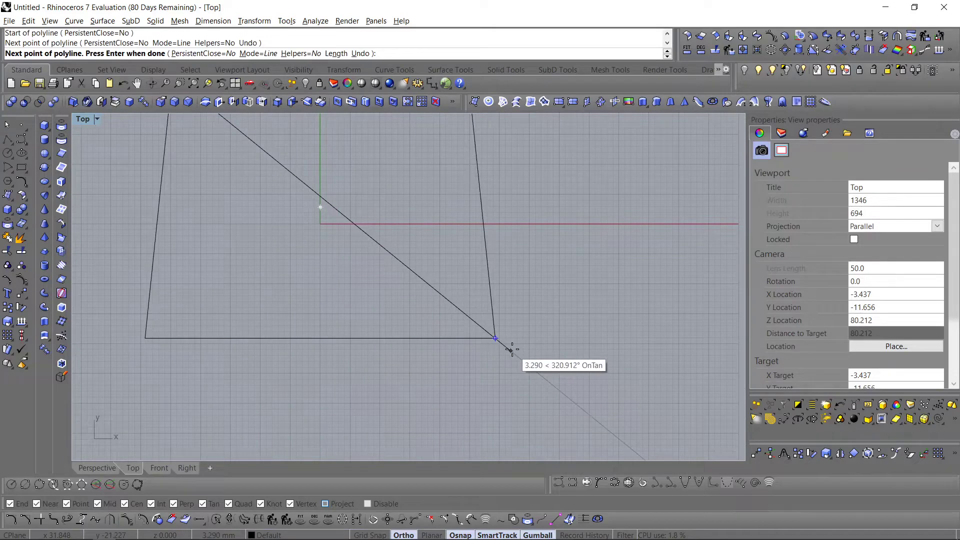
{"action": "type", "text": "8"}
{"action": "key", "text": "Return"}
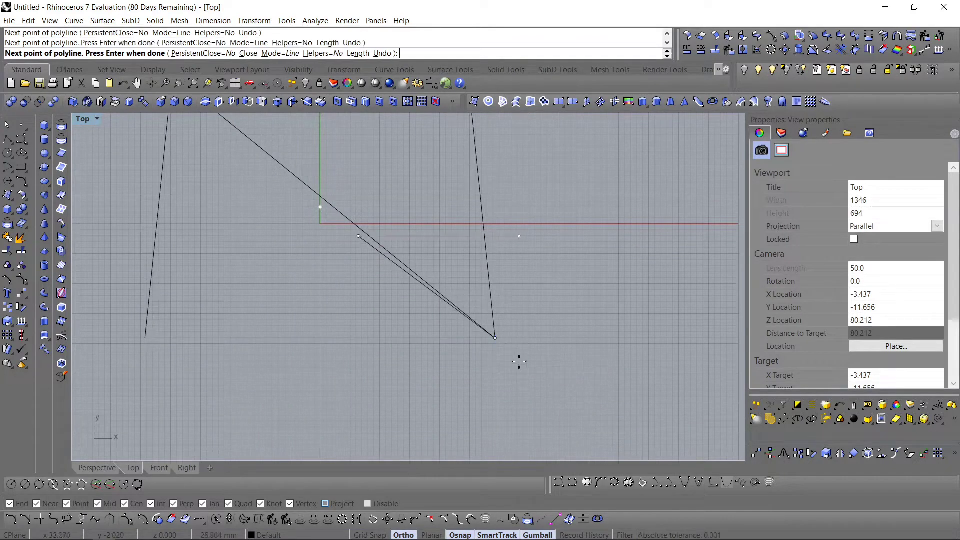
{"action": "key", "text": "Escape"}
Step: Try to draw a polyline from the trapezoid's centre through its lower-right corner with a 6 mm extension, and cancel it
{"action": "key", "text": "Return"}
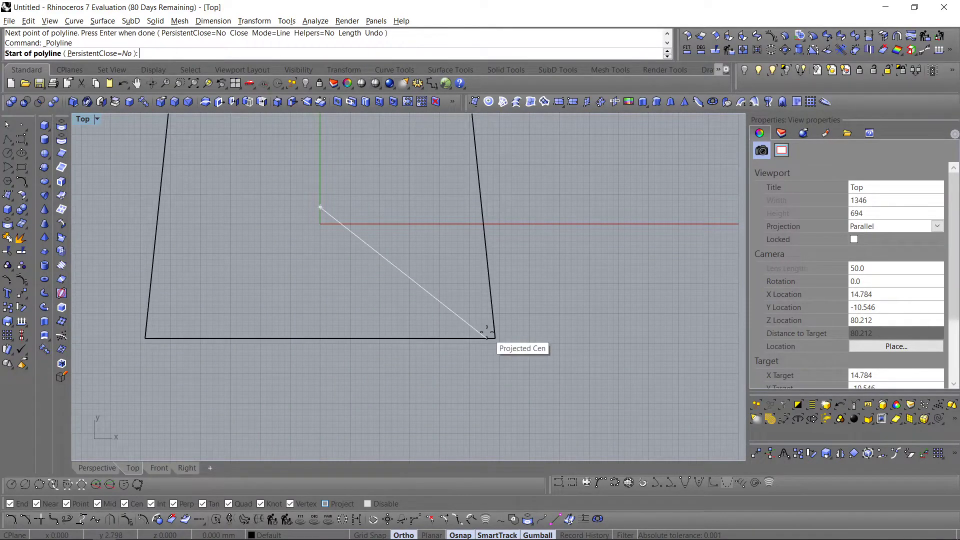
{"action": "type", "text": "0"}
{"action": "key", "text": "Return"}
{"action": "left_click", "coordinate": [495, 338]}
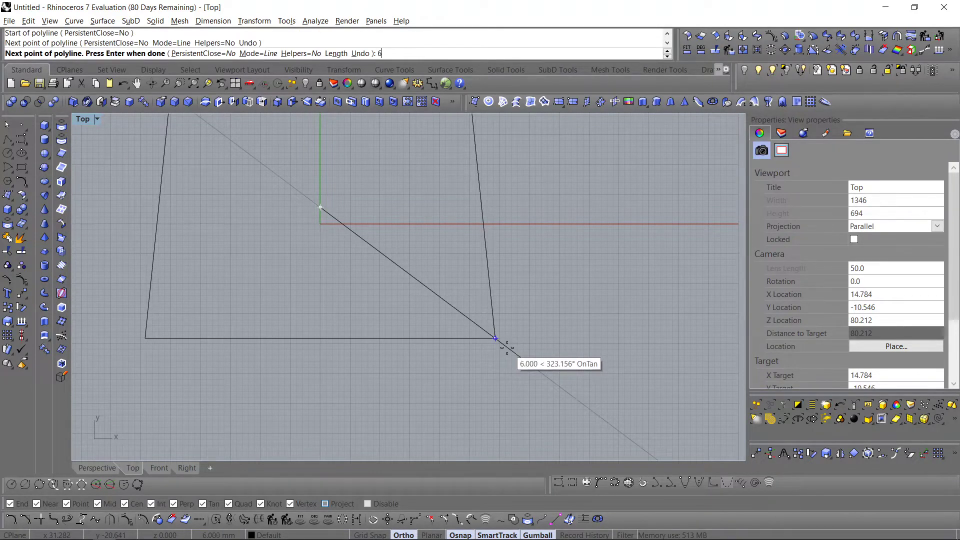
{"action": "key", "text": "Return"}
{"action": "left_click", "coordinate": [506, 346]}
{"action": "key", "text": "ctrl+z"}
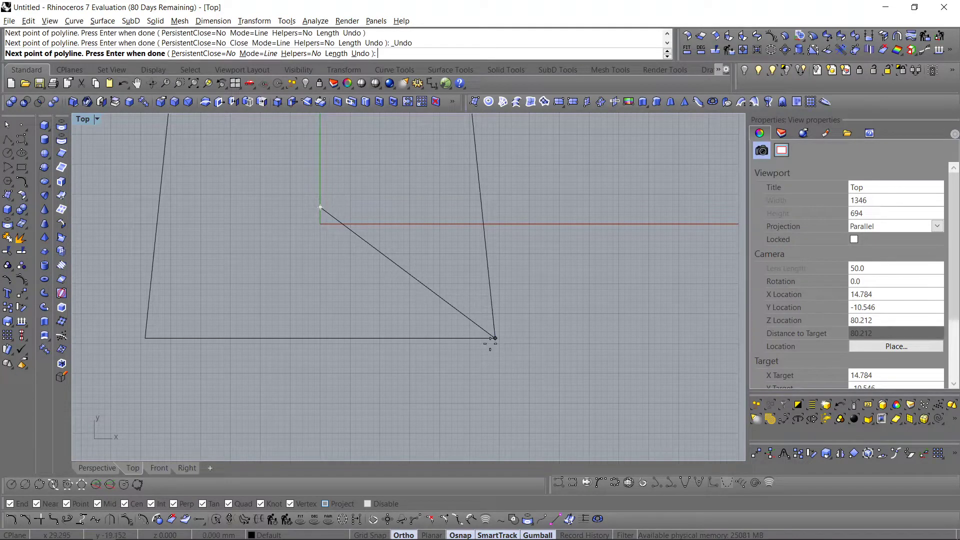
{"action": "key", "text": "Escape"}
Step: Draw a polyline from the trapezoid's centre to its lower-right corner and back to a point 6 mm from the centre
{"action": "key", "text": "Return"}
{"action": "left_click", "coordinate": [366, 338]}
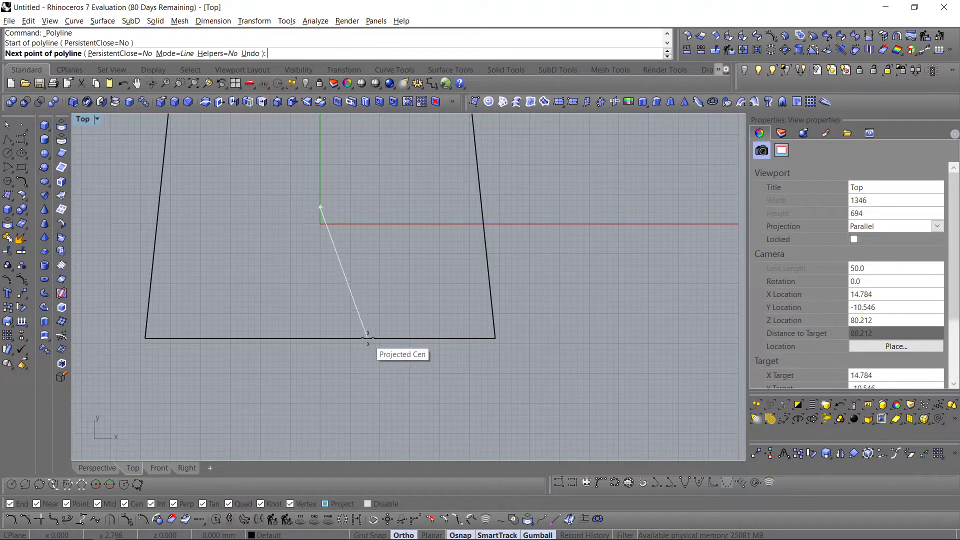
{"action": "left_click", "coordinate": [495, 337]}
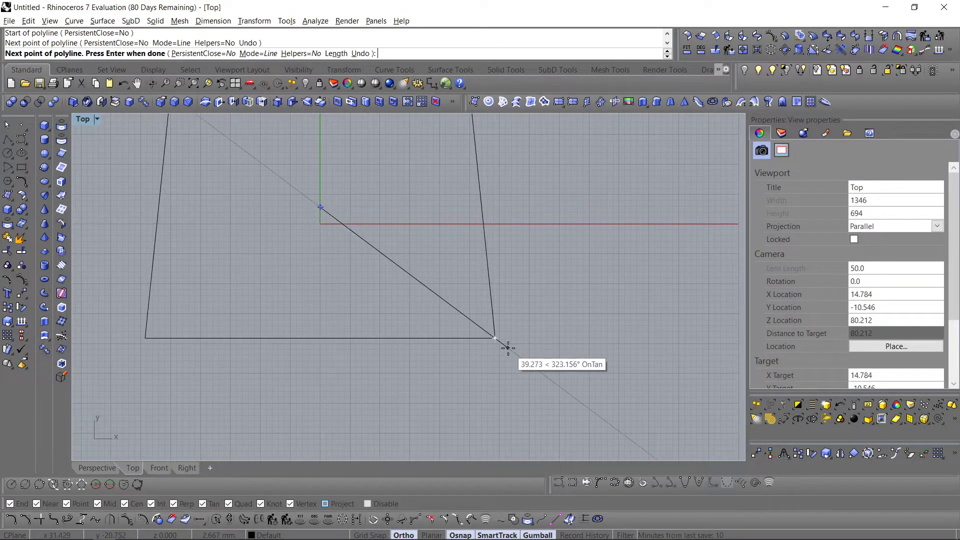
{"action": "type", "text": "6"}
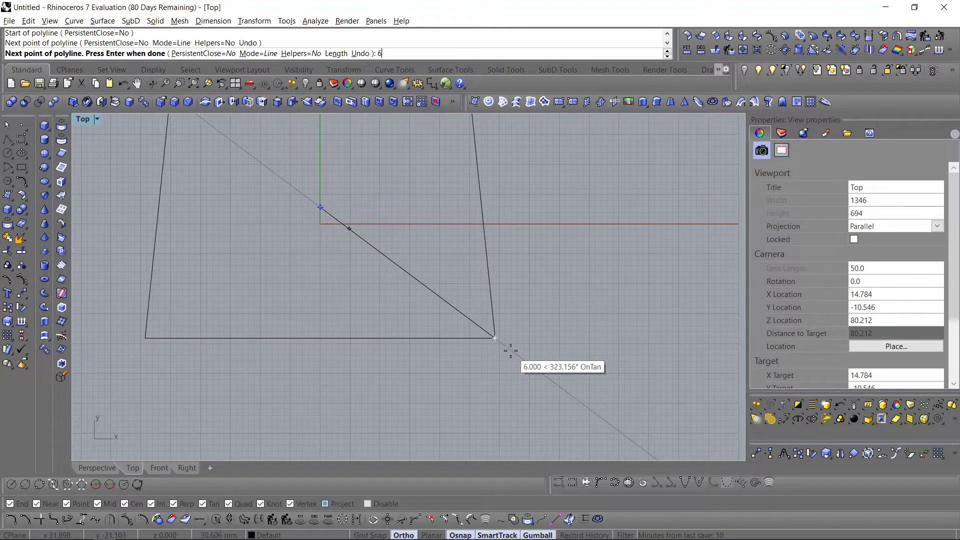
{"action": "key", "text": "Return"}
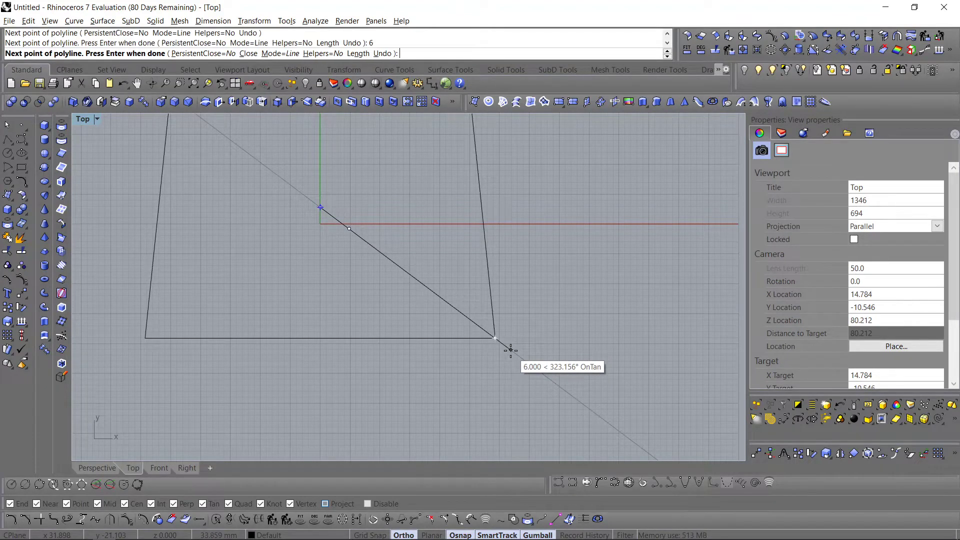
{"action": "key", "text": "Return"}
Step: Explode the doubled-back polyline into its segments, delete both segments and undo the deletion
{"action": "left_click", "coordinate": [432, 289]}
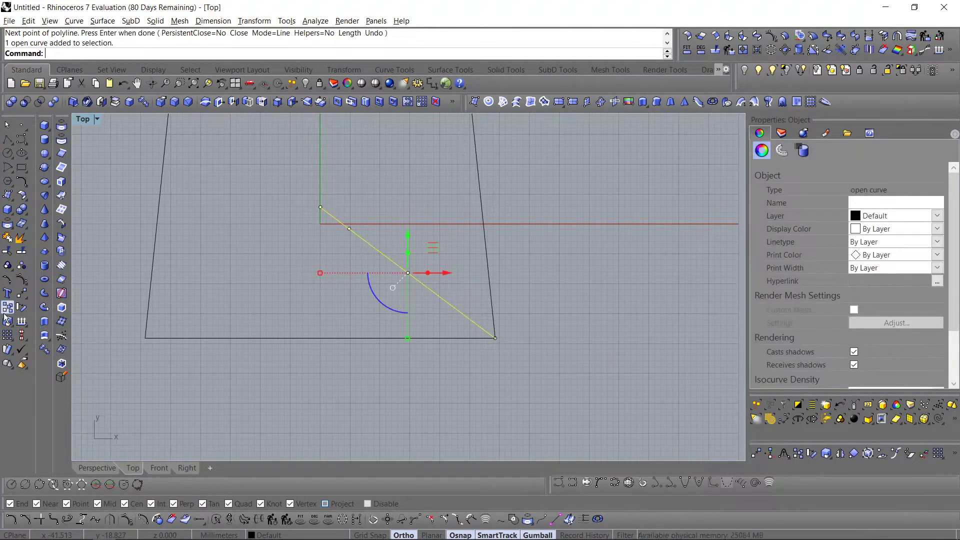
{"action": "left_click", "coordinate": [20, 240]}
{"action": "left_click_drag", "start_coordinate": [439, 285], "coordinate": [398, 306]}
{"action": "key", "text": "Delete"}
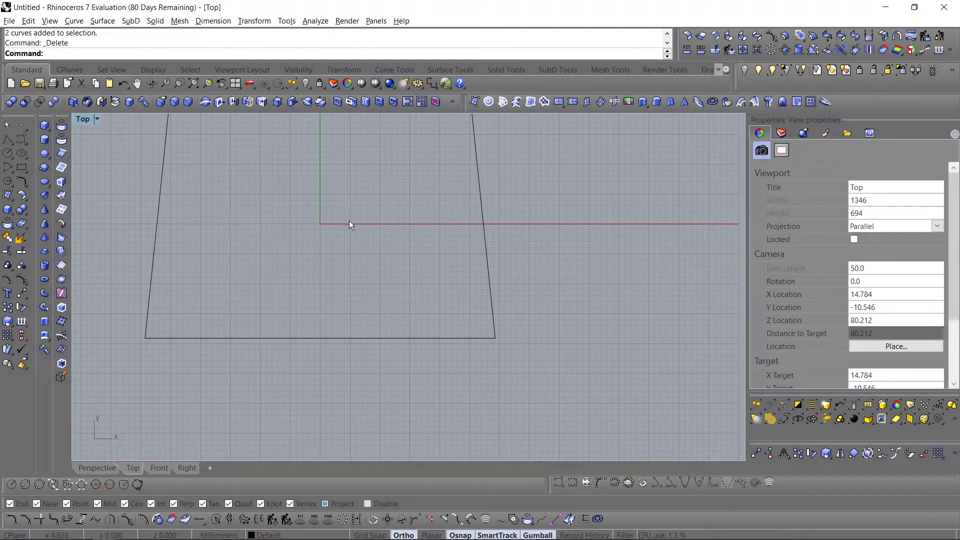
{"action": "key", "text": "ctrl+z"}
Step: Delete only the full-length segment between the trapezoid's centre and corner, and undo the deletion
{"action": "key", "text": "Escape"}
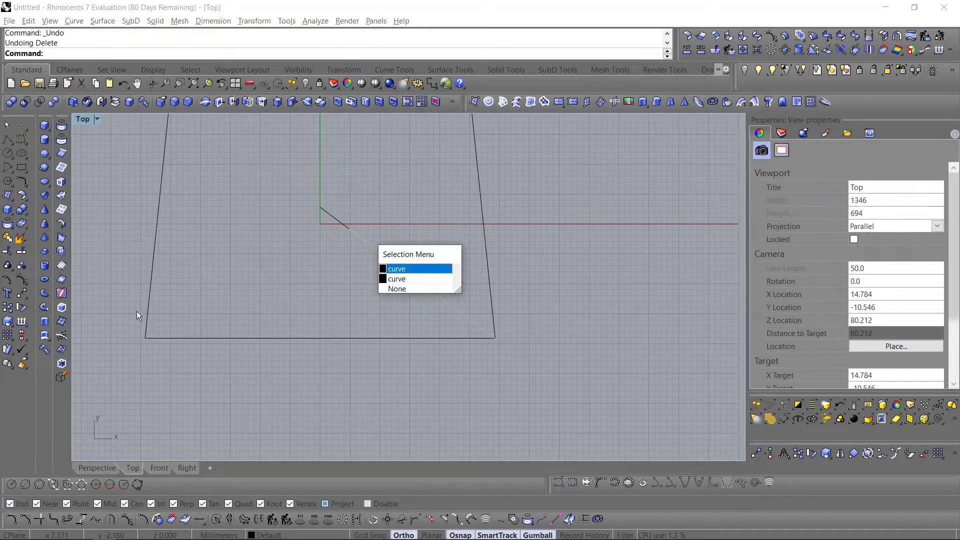
{"action": "left_click", "coordinate": [403, 278]}
{"action": "key", "text": "Delete"}
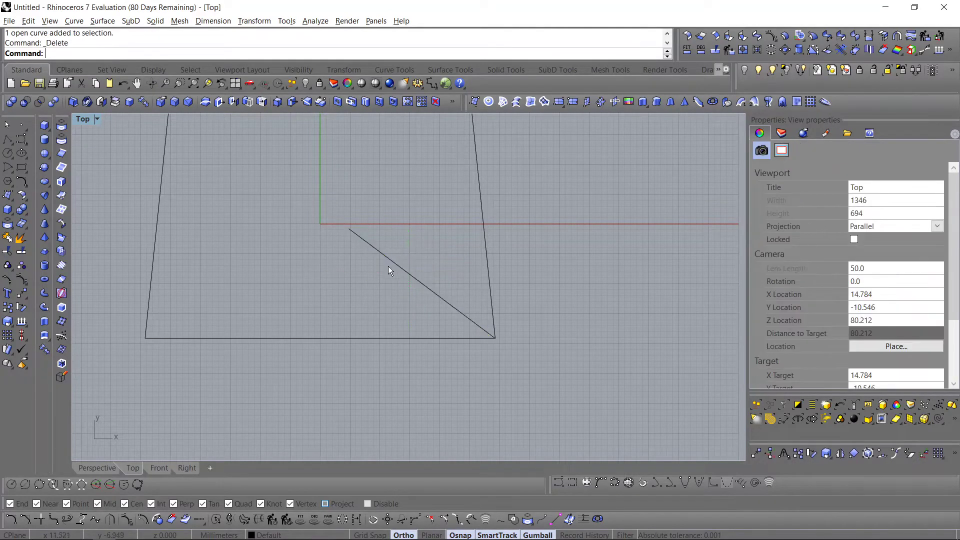
{"action": "key", "text": "ctrl+z"}
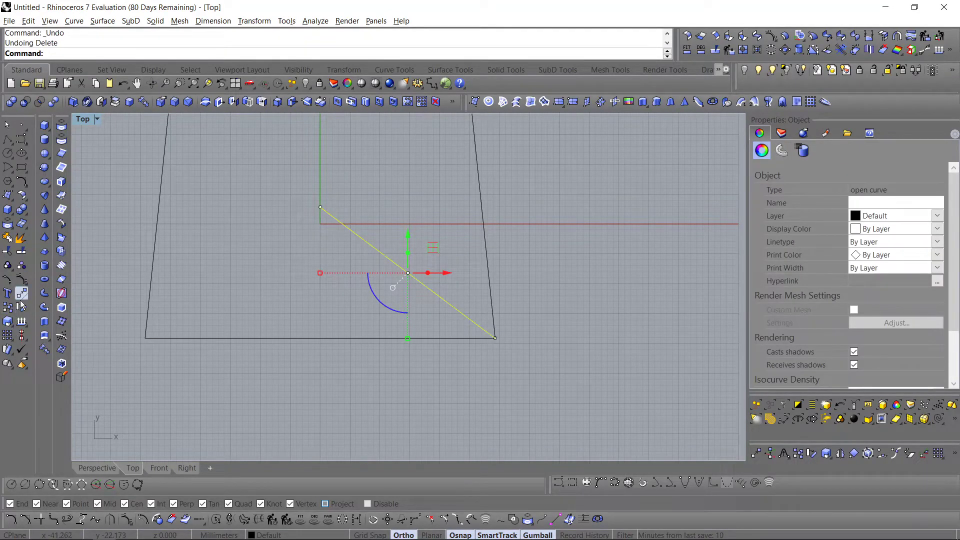
Step: Try to explode the full-length segment again and delete both overlapping segments between the centre and corner
{"action": "left_click", "coordinate": [24, 244]}
{"action": "left_click_drag", "start_coordinate": [277, 161], "coordinate": [365, 259]}
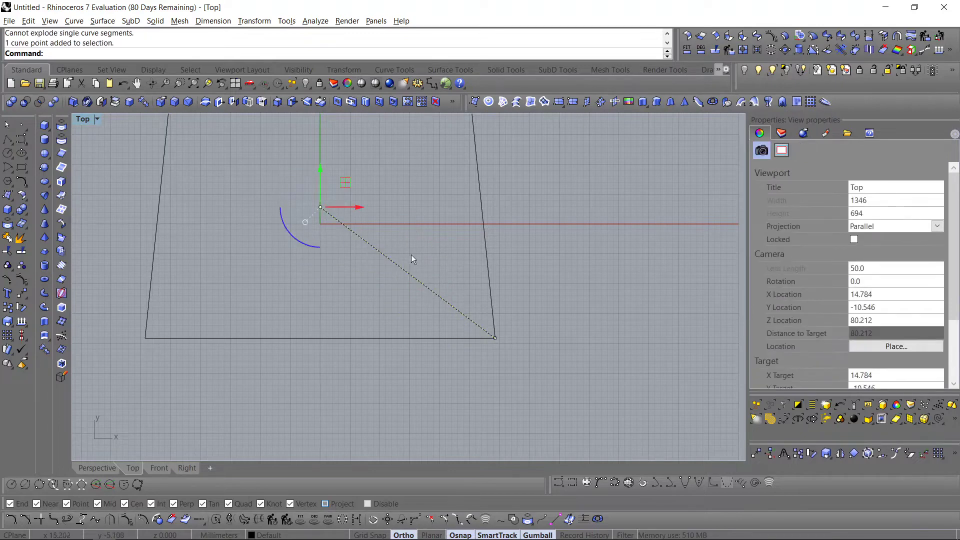
{"action": "left_click_drag", "start_coordinate": [419, 295], "coordinate": [419, 297]}
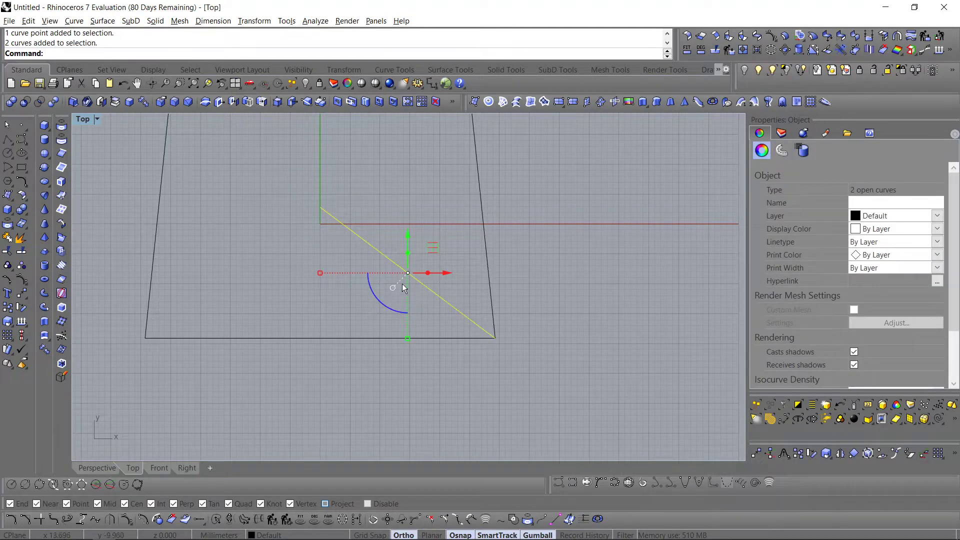
{"action": "key", "text": "Delete"}
{"action": "key", "text": "ctrl+z"}
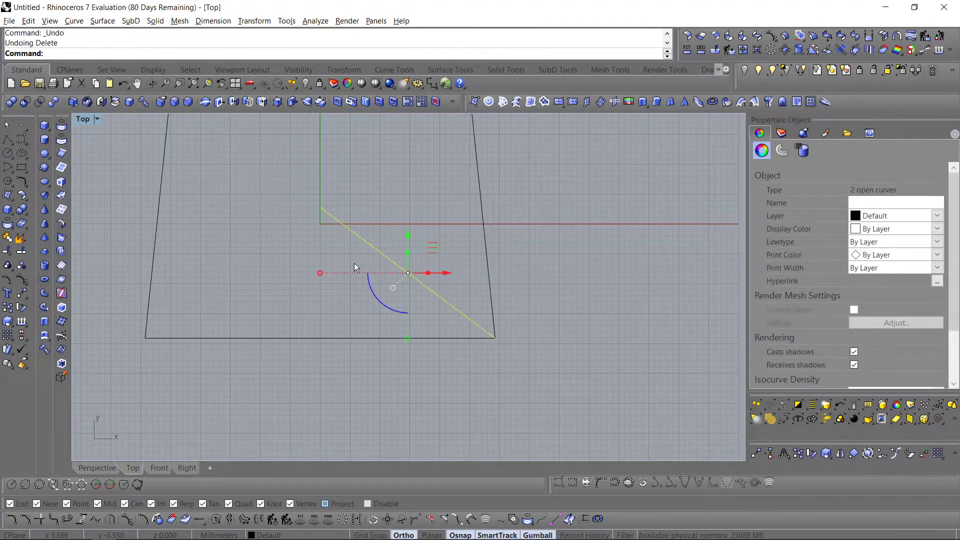
{"action": "key", "text": "Delete"}
{"action": "key", "text": "Return"}
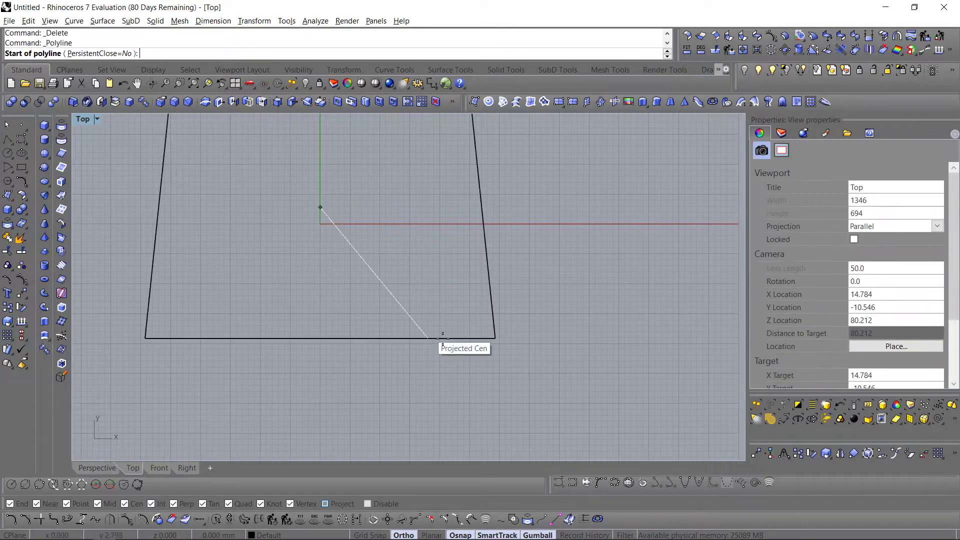
Step: Draw a diagonal polyline from the trapezoid's lower-right corner to its upper-left corner
{"action": "left_click", "coordinate": [495, 336]}
{"action": "scroll", "coordinate": [450, 323], "scroll_direction": "down", "scroll_amount": 2}
{"action": "left_click", "coordinate": [269, 161]}
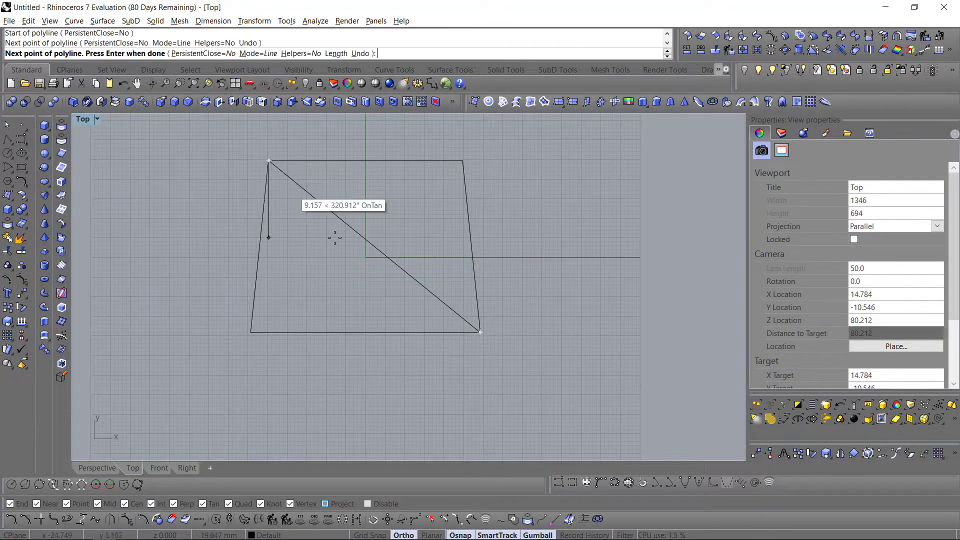
{"action": "key", "text": "Return"}
Step: Draw a polyline from the trapezoid's upper-left corner to its lower-right corner and back 6 mm along the diagonal
{"action": "key", "text": "Return"}
{"action": "left_click", "coordinate": [268, 161]}
{"action": "left_click", "coordinate": [485, 337]}
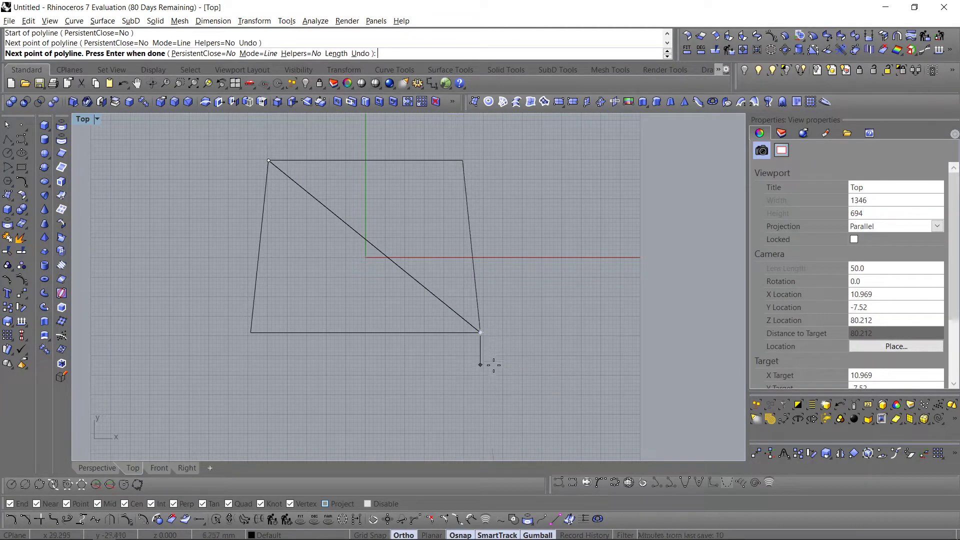
{"action": "left_click", "coordinate": [463, 318]}
{"action": "key", "text": "Return"}
Step: Explode the overlapping diagonal polylines and delete both full-length segments, keeping only the short one at the lower-right corner
{"action": "scroll", "coordinate": [454, 310], "scroll_direction": "up", "scroll_amount": 4}
{"action": "left_click", "coordinate": [454, 311]}
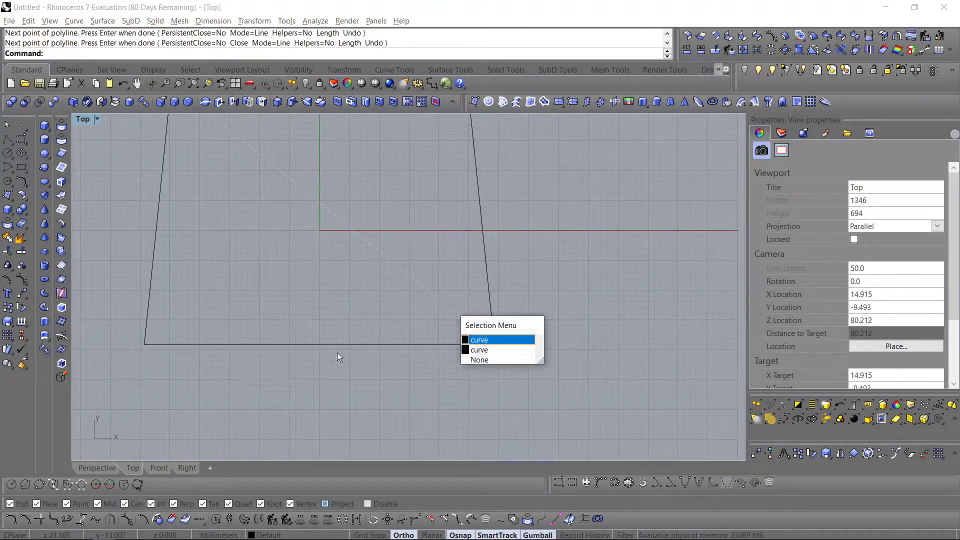
{"action": "left_click", "coordinate": [495, 351]}
{"action": "left_click_drag", "start_coordinate": [451, 323], "coordinate": [420, 285]}
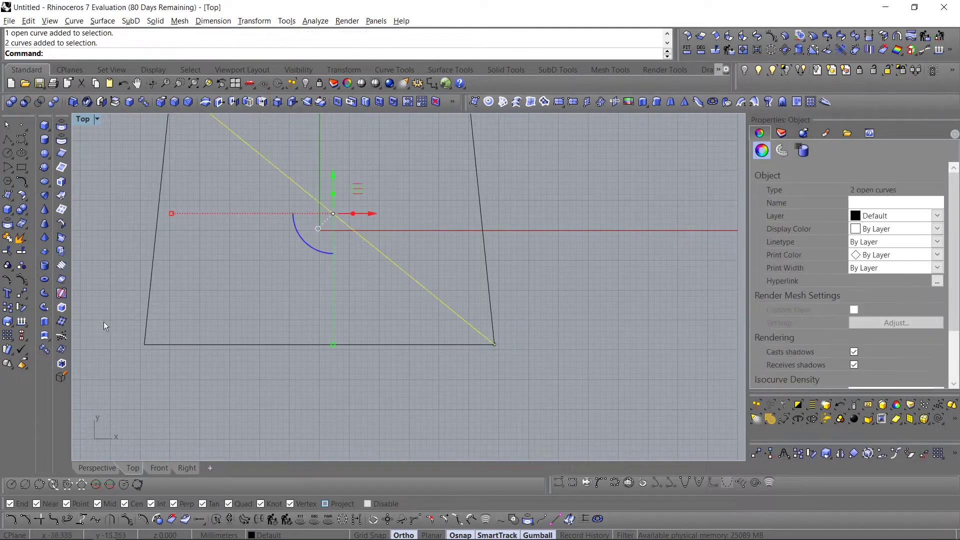
{"action": "left_click", "coordinate": [23, 240]}
{"action": "left_click", "coordinate": [396, 264]}
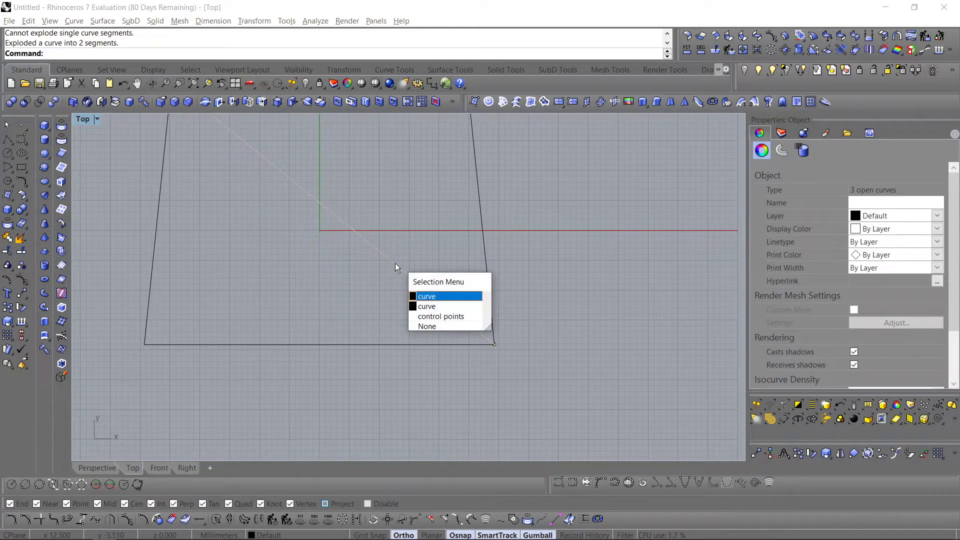
{"action": "key", "text": "Delete"}
{"action": "left_click", "coordinate": [400, 267]}
{"action": "key", "text": "Delete"}
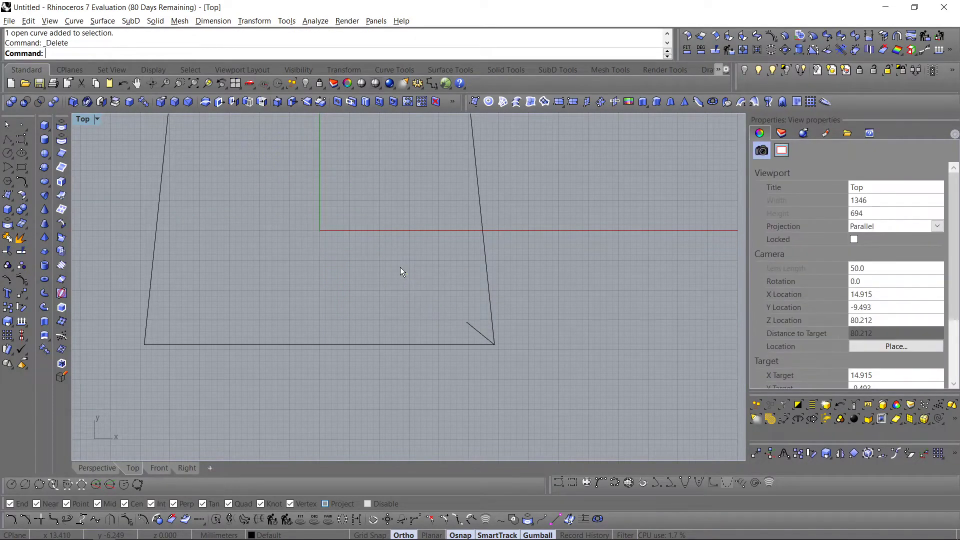
Step: Move the short segment from its inner end to the trapezoid's lower-right corner so that it points outward
{"action": "left_click", "coordinate": [478, 330]}
{"action": "scroll", "coordinate": [434, 329], "scroll_direction": "up", "scroll_amount": 3}
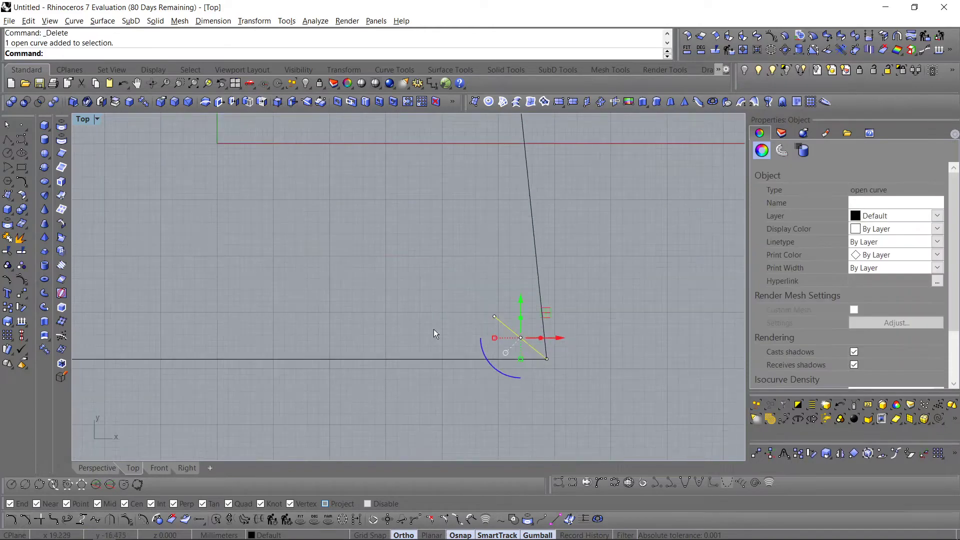
{"action": "type", "text": "m"}
{"action": "key", "text": "Return"}
{"action": "left_click", "coordinate": [489, 318]}
{"action": "left_click", "coordinate": [547, 358]}
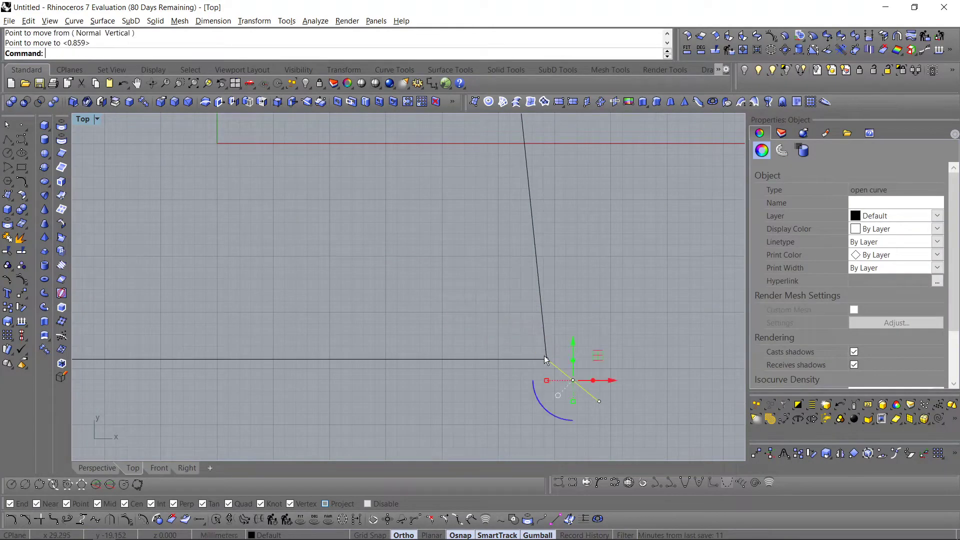
Step: Mirror the short outward line to the lower-left corner about a vertical line through the bottom edge's midpoint
{"action": "scroll", "coordinate": [544, 356], "scroll_direction": "down", "scroll_amount": 4}
{"action": "type", "text": "Mirror"}
{"action": "key", "text": "Return"}
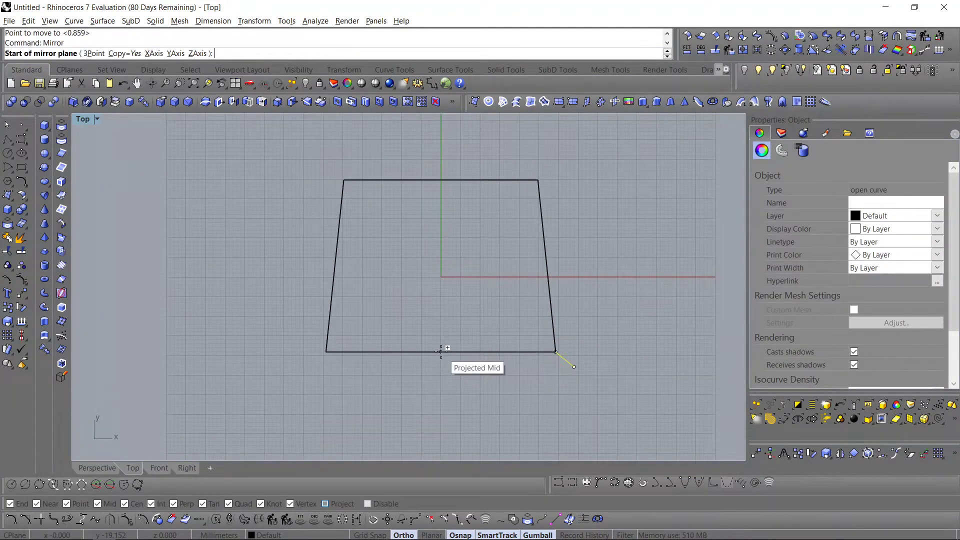
{"action": "left_click", "coordinate": [445, 344]}
{"action": "left_click", "coordinate": [452, 315]}
{"action": "key", "text": "Escape"}
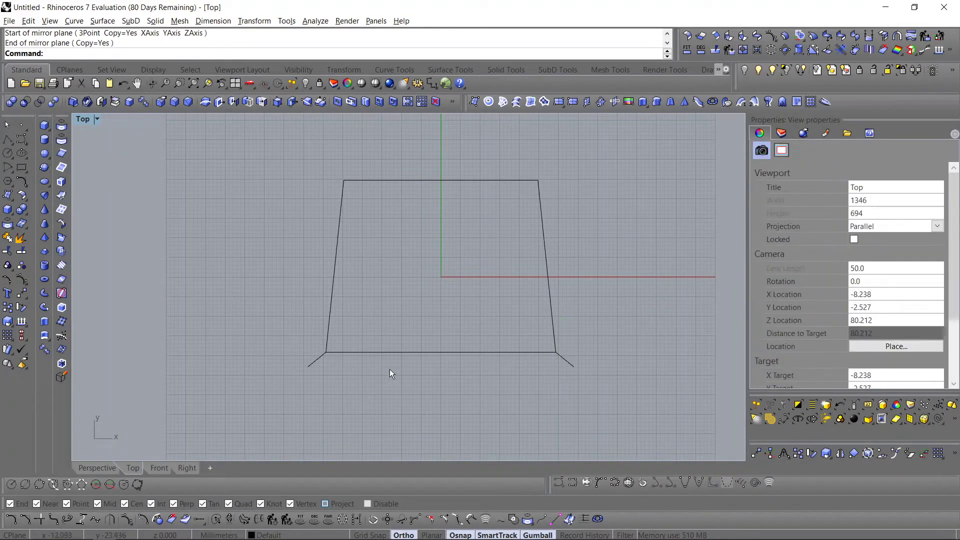
Step: Raise both short corner lines to the height of the upright line's top end
{"action": "left_click", "coordinate": [97, 467]}
{"action": "right_click_drag", "start_coordinate": [352, 377], "coordinate": [306, 296]}
{"action": "left_click_drag", "start_coordinate": [343, 272], "coordinate": [218, 424]}
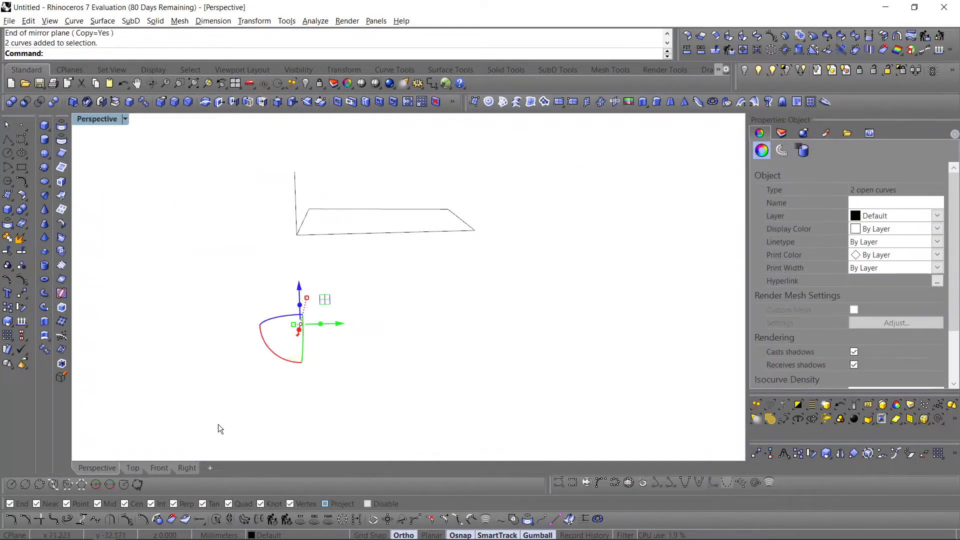
{"action": "left_click", "coordinate": [298, 288]}
{"action": "key", "text": "Return"}
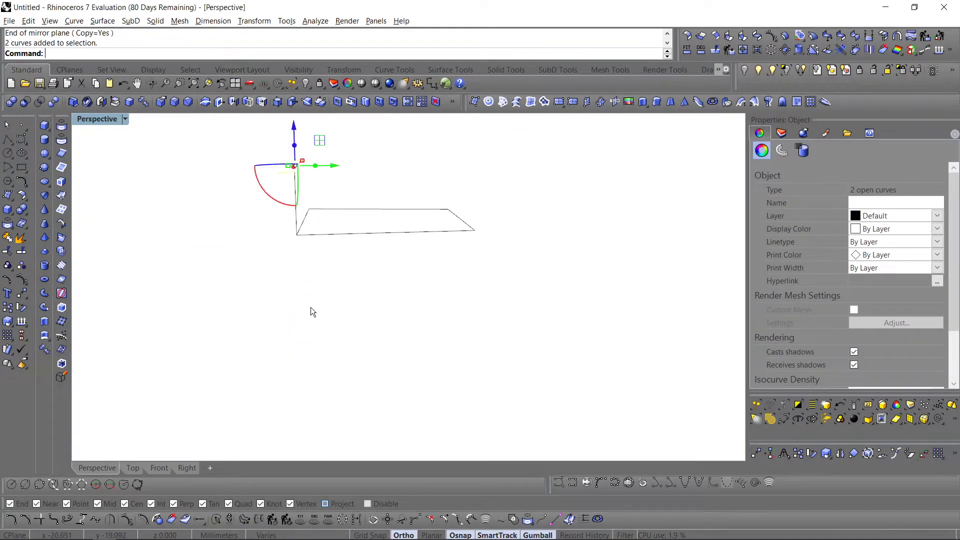
{"action": "right_click_drag", "start_coordinate": [311, 307], "coordinate": [417, 318]}
{"action": "left_click", "coordinate": [417, 318]}
{"action": "right_click_drag", "start_coordinate": [265, 250], "coordinate": [334, 239]}
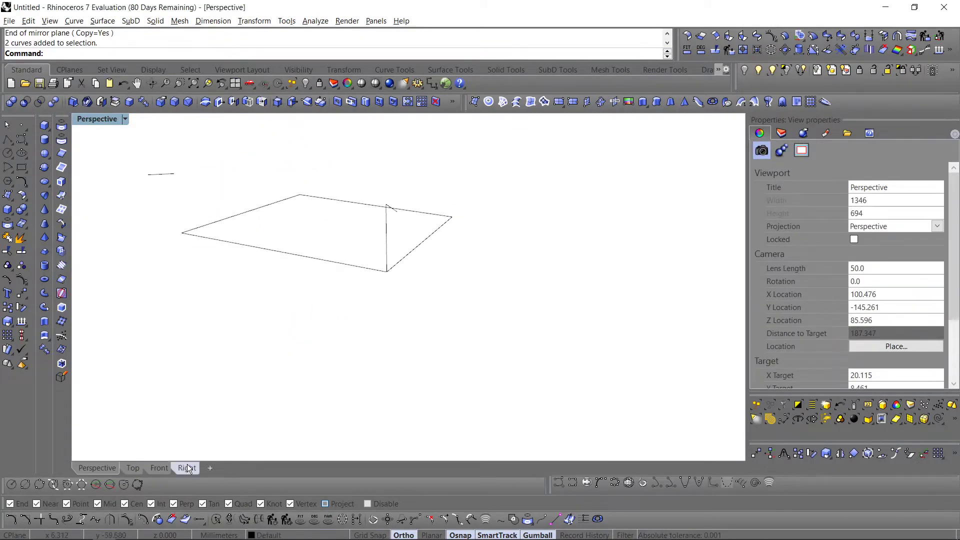
Step: Mirror the upright line to the trapezoid's opposite lower corner about a vertical line through the bottom edge's midpoint
{"action": "left_click", "coordinate": [386, 241]}
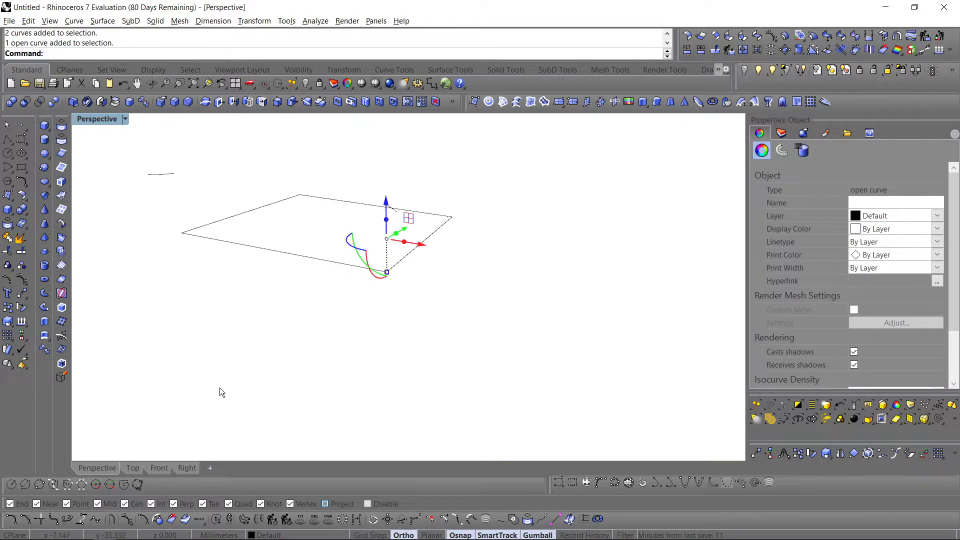
{"action": "left_click", "coordinate": [134, 469]}
{"action": "right_click_drag", "start_coordinate": [293, 338], "coordinate": [306, 295]}
{"action": "type", "text": "M"}
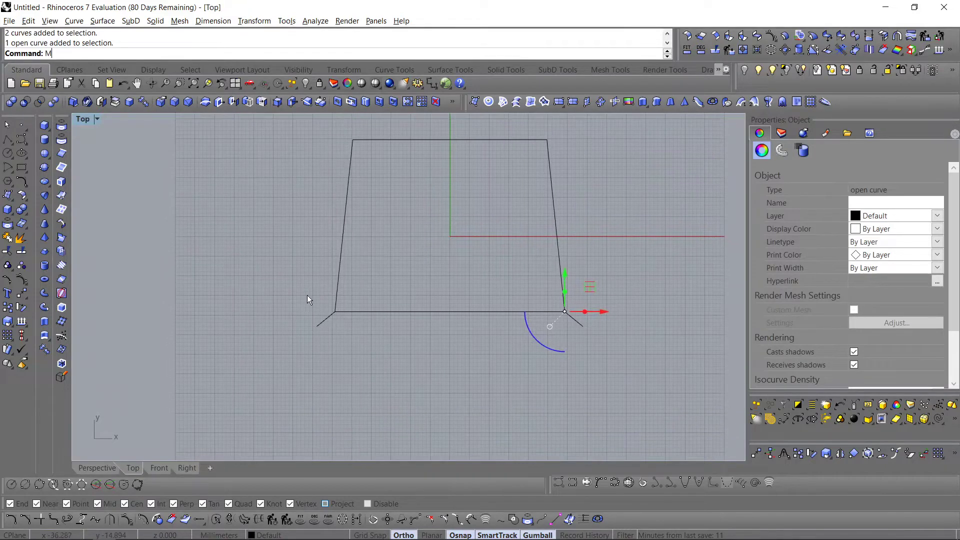
{"action": "type", "text": "irror"}
{"action": "key", "text": "Return"}
{"action": "left_click", "coordinate": [450, 311]}
{"action": "left_click", "coordinate": [453, 346]}
{"action": "left_click", "coordinate": [407, 384]}
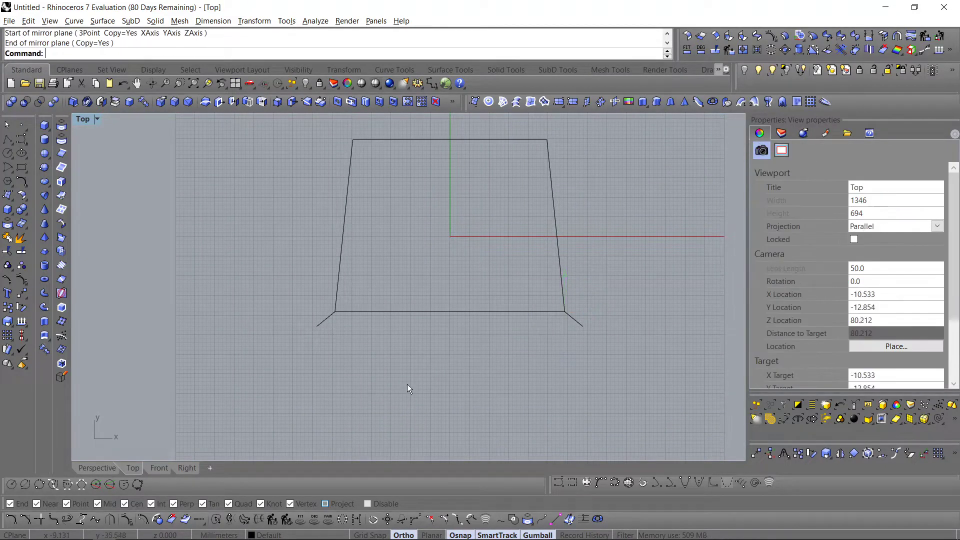
Step: Lower both short corner lines to the trapezoid's level at the foot of the upright lines
{"action": "left_click", "coordinate": [179, 468]}
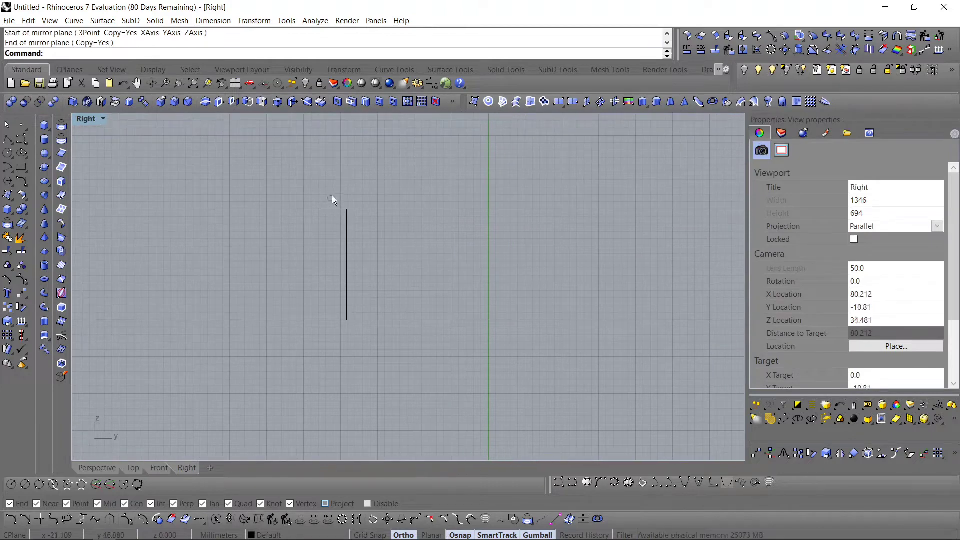
{"action": "left_click_drag", "start_coordinate": [332, 196], "coordinate": [325, 218]}
{"action": "left_click_drag", "start_coordinate": [333, 168], "coordinate": [334, 282]}
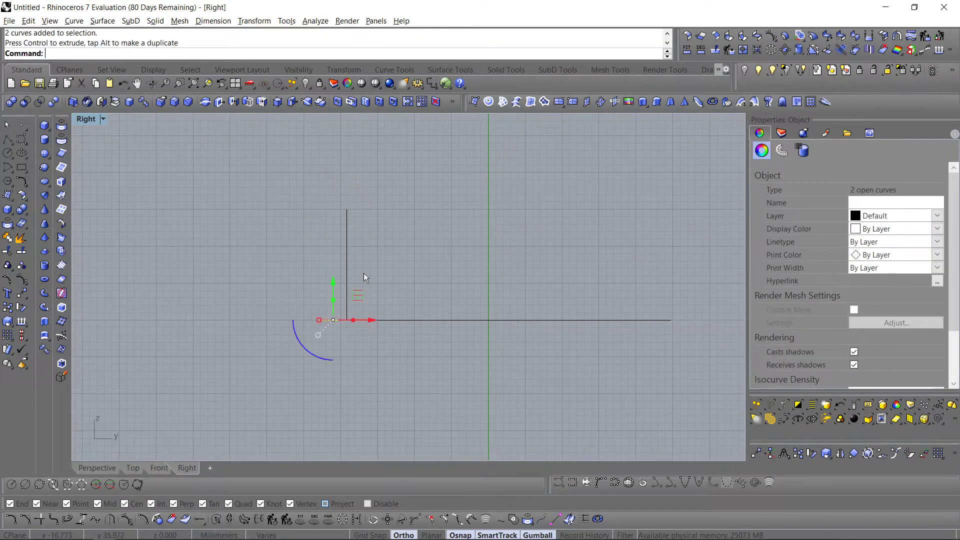
{"action": "left_click", "coordinate": [409, 257]}
Step: Move the right-hand upright line from the trapezoid's corner to the outer end of the short corner line
{"action": "left_click", "coordinate": [346, 290]}
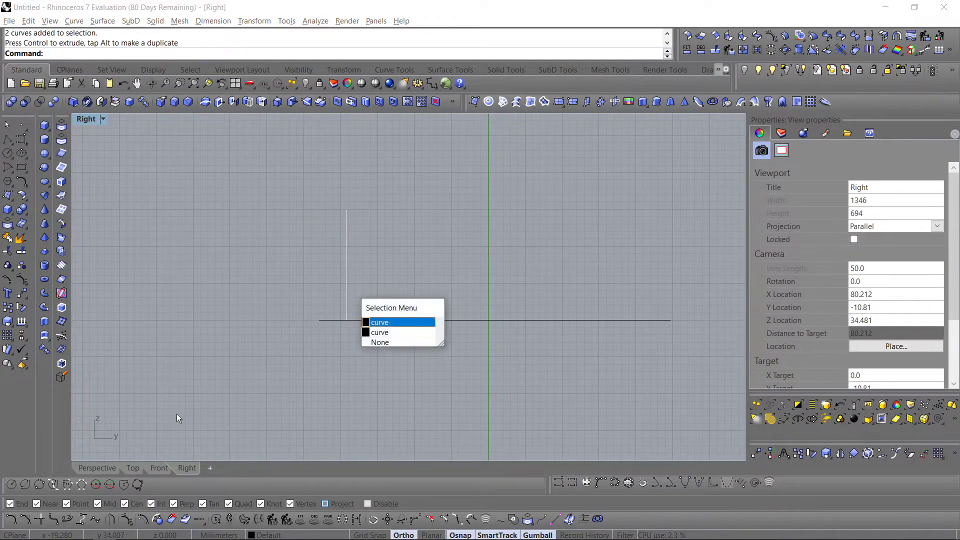
{"action": "left_click", "coordinate": [136, 469]}
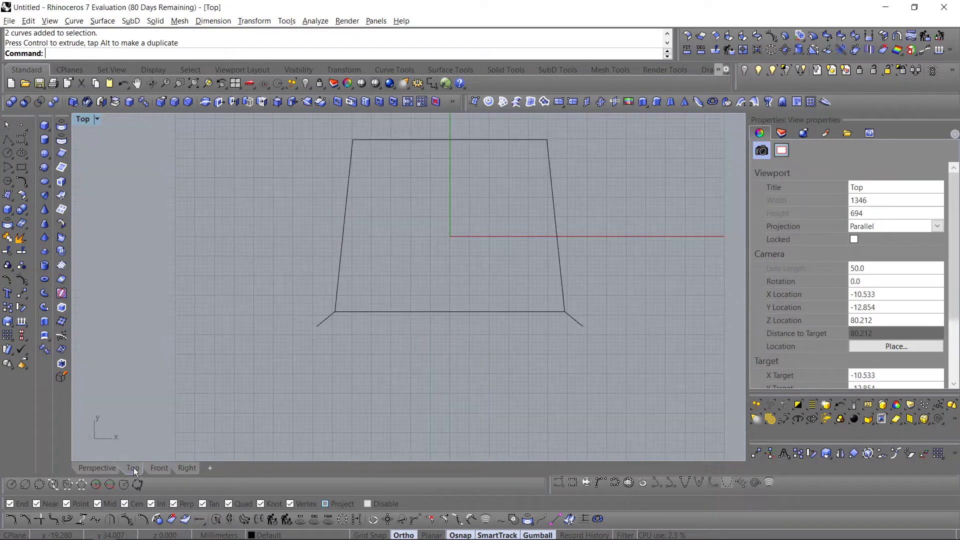
{"action": "scroll", "coordinate": [572, 325], "scroll_direction": "up", "scroll_amount": 4}
{"action": "type", "text": "m"}
{"action": "key", "text": "Return"}
{"action": "left_click", "coordinate": [558, 300]}
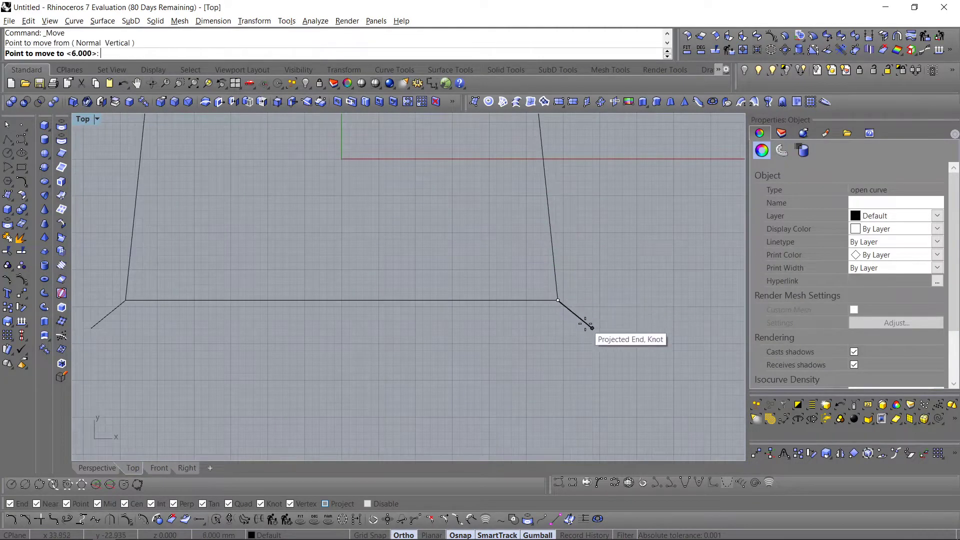
{"action": "left_click", "coordinate": [592, 328]}
{"action": "left_click", "coordinate": [311, 332]}
Step: Delete the short line and the upright line at the trapezoid's lower-left corner
{"action": "right_click_drag", "start_coordinate": [310, 332], "coordinate": [387, 317]}
{"action": "scroll", "coordinate": [273, 296], "scroll_direction": "down", "scroll_amount": 4}
{"action": "left_click_drag", "start_coordinate": [152, 258], "coordinate": [275, 359]}
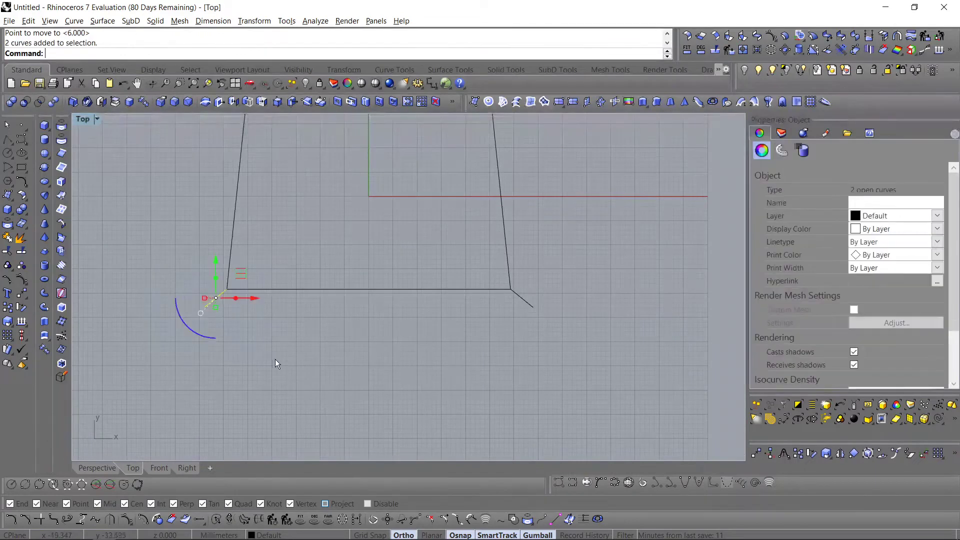
{"action": "key", "text": "Delete"}
Step: Fillet the remaining short corner line and its upright with radius 4, without joining them
{"action": "right_click_drag", "start_coordinate": [407, 340], "coordinate": [392, 338]}
{"action": "left_click_drag", "start_coordinate": [519, 366], "coordinate": [502, 296]}
{"action": "left_click_drag", "start_coordinate": [425, 356], "coordinate": [503, 293]}
{"action": "left_click", "coordinate": [101, 465]}
{"action": "right_click_drag", "start_coordinate": [440, 285], "coordinate": [304, 309]}
{"action": "left_click", "coordinate": [303, 305]}
{"action": "scroll", "coordinate": [271, 301], "scroll_direction": "up", "scroll_amount": 5}
{"action": "right_click_drag", "start_coordinate": [270, 228], "coordinate": [216, 276], "text": "shift"}
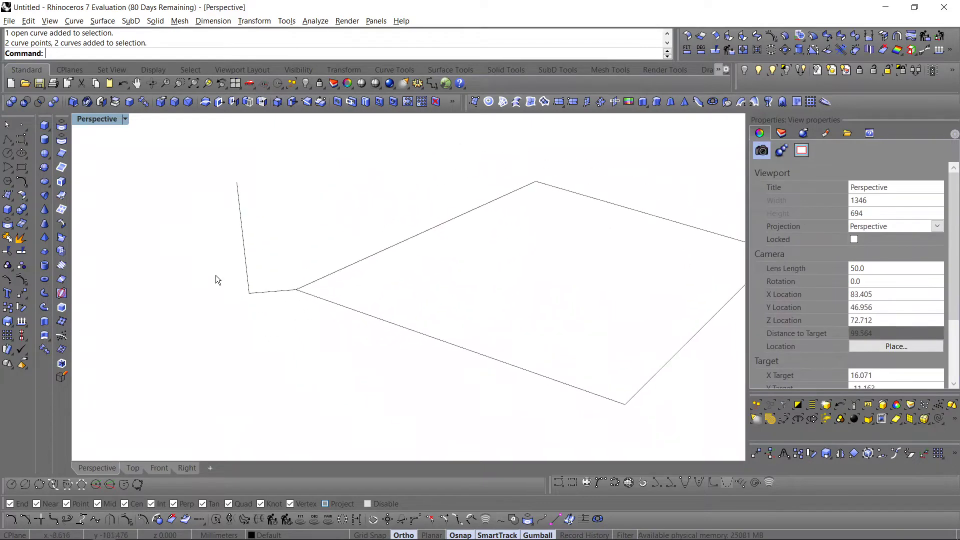
{"action": "left_click", "coordinate": [12, 520]}
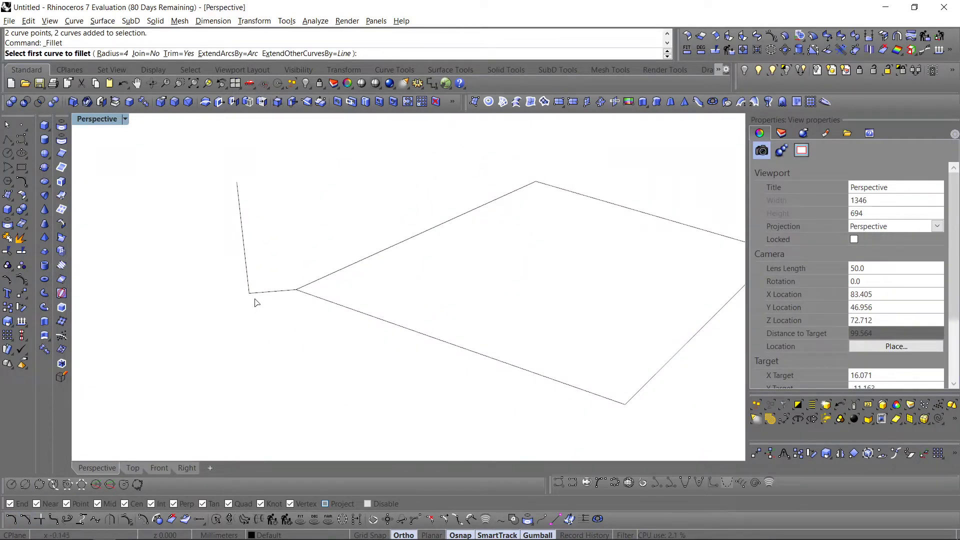
{"action": "left_click", "coordinate": [261, 292]}
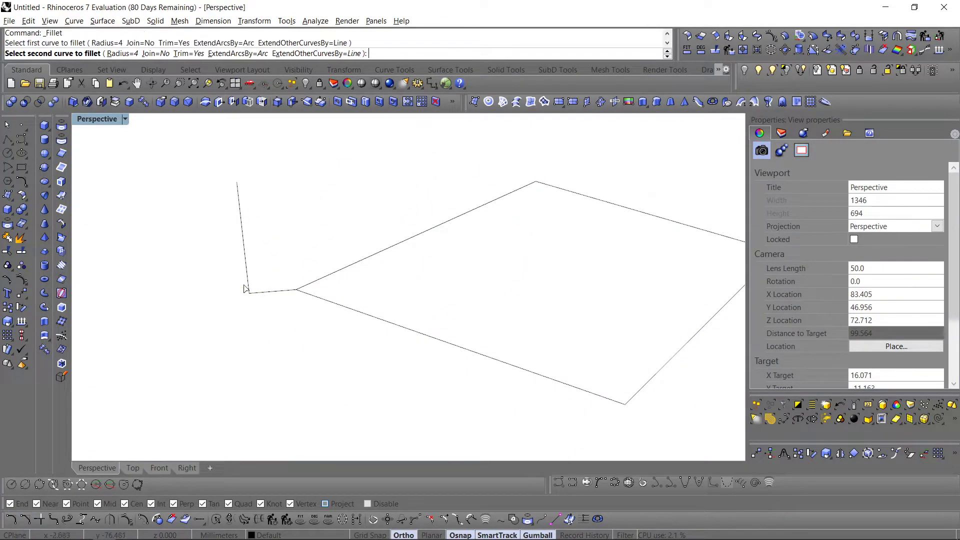
{"action": "left_click", "coordinate": [249, 281]}
Step: Mirror the three filleted support curves to the opposite lower corner about the midline of the trapezoid's longer edge
{"action": "right_click_drag", "start_coordinate": [251, 280], "coordinate": [467, 392]}
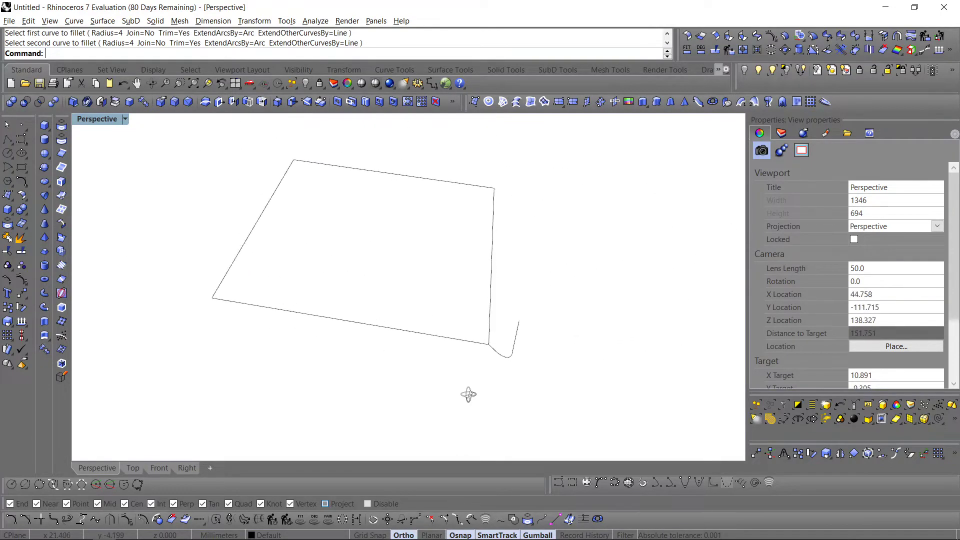
{"action": "left_click_drag", "start_coordinate": [446, 420], "coordinate": [585, 293]}
{"action": "right_click_drag", "start_coordinate": [585, 293], "coordinate": [434, 368]}
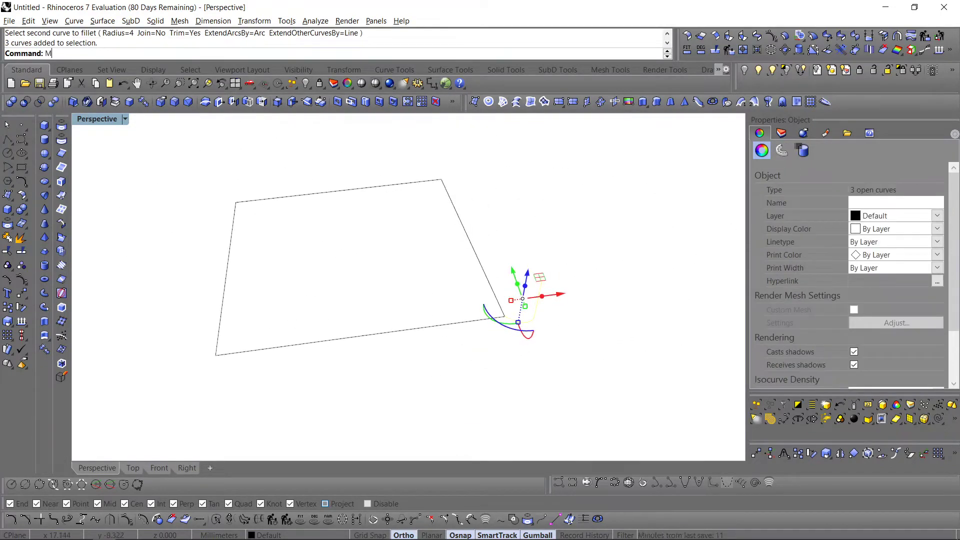
{"action": "key", "text": "Return"}
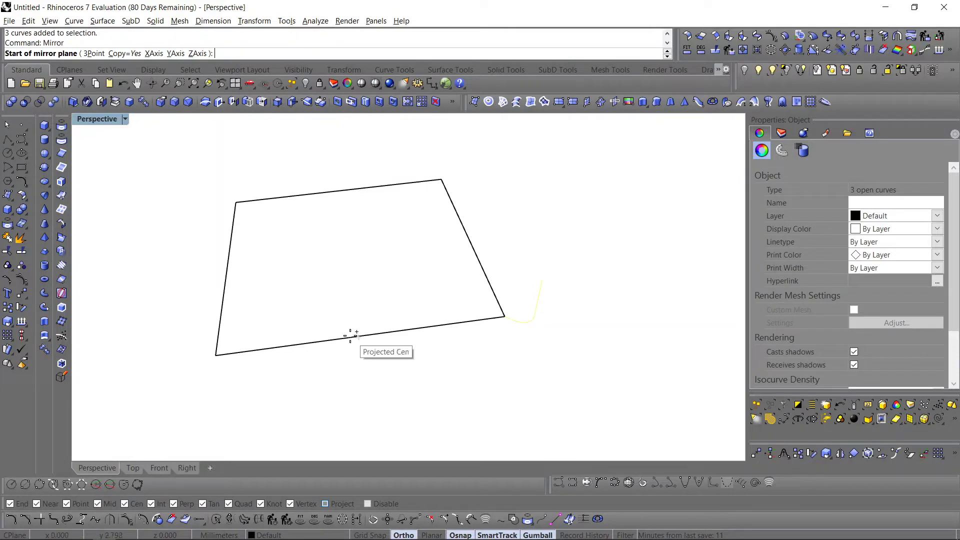
{"action": "left_click", "coordinate": [356, 331]}
{"action": "left_click", "coordinate": [358, 375]}
{"action": "scroll", "coordinate": [215, 353], "scroll_direction": "up", "scroll_amount": 5}
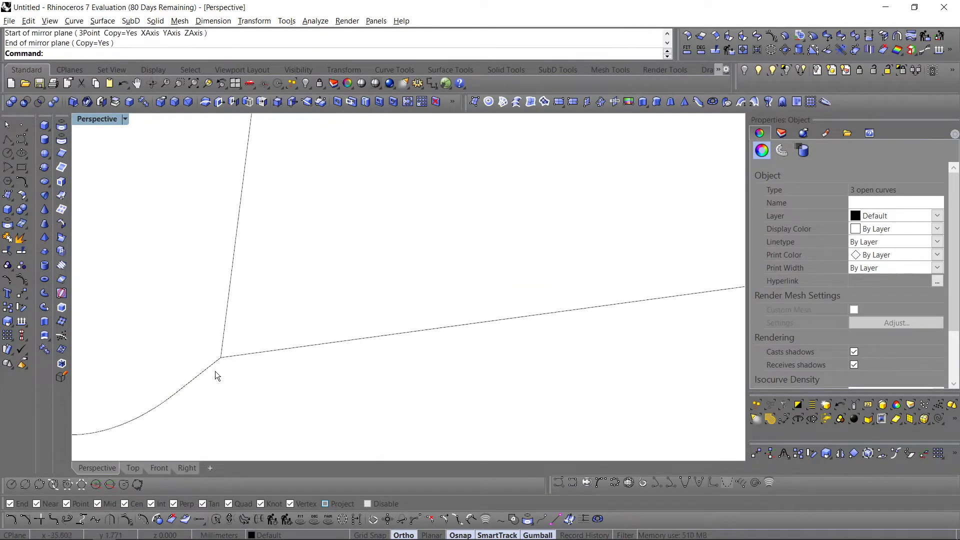
{"action": "scroll", "coordinate": [215, 371], "scroll_direction": "down", "scroll_amount": 6}
{"action": "key", "text": "Escape"}
{"action": "right_click_drag", "start_coordinate": [214, 360], "coordinate": [203, 376]}
Step: Draw a circle centred on the origin with its radius reaching the outer end of the lower-left support curve
{"action": "left_click", "coordinate": [133, 468]}
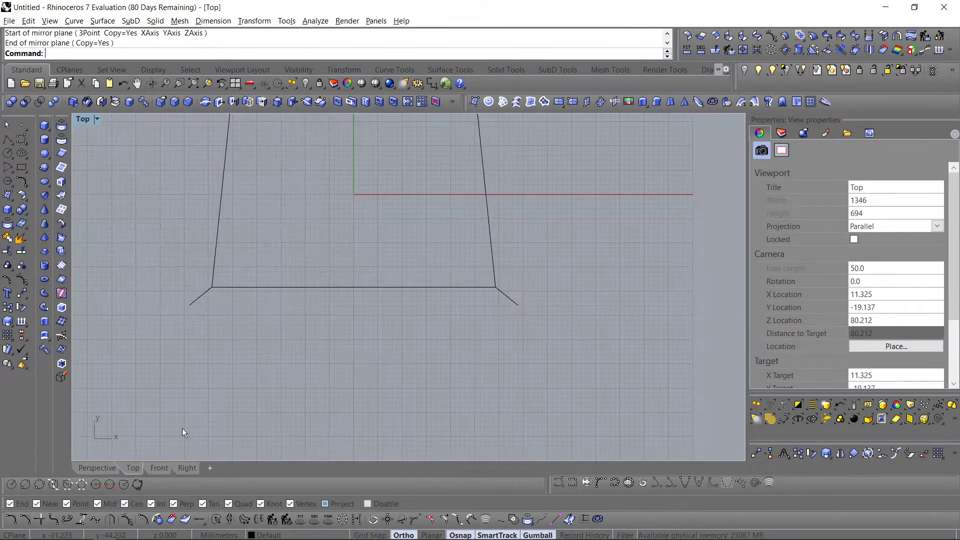
{"action": "scroll", "coordinate": [273, 343], "scroll_direction": "down", "scroll_amount": 8}
{"action": "right_click_drag", "start_coordinate": [274, 284], "coordinate": [318, 295]}
{"action": "left_click", "coordinate": [7, 153]}
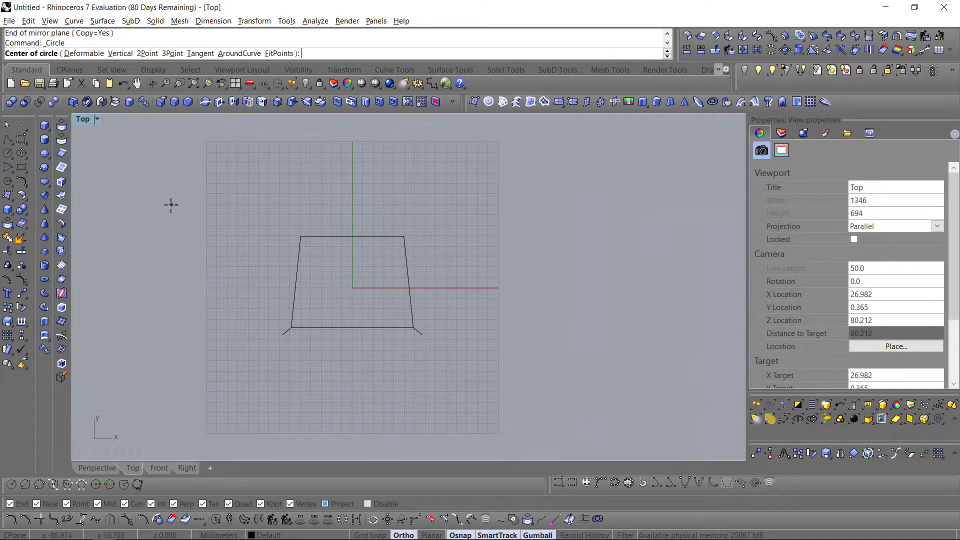
{"action": "type", "text": "0"}
{"action": "key", "text": "Return"}
{"action": "scroll", "coordinate": [314, 284], "scroll_direction": "up", "scroll_amount": 3}
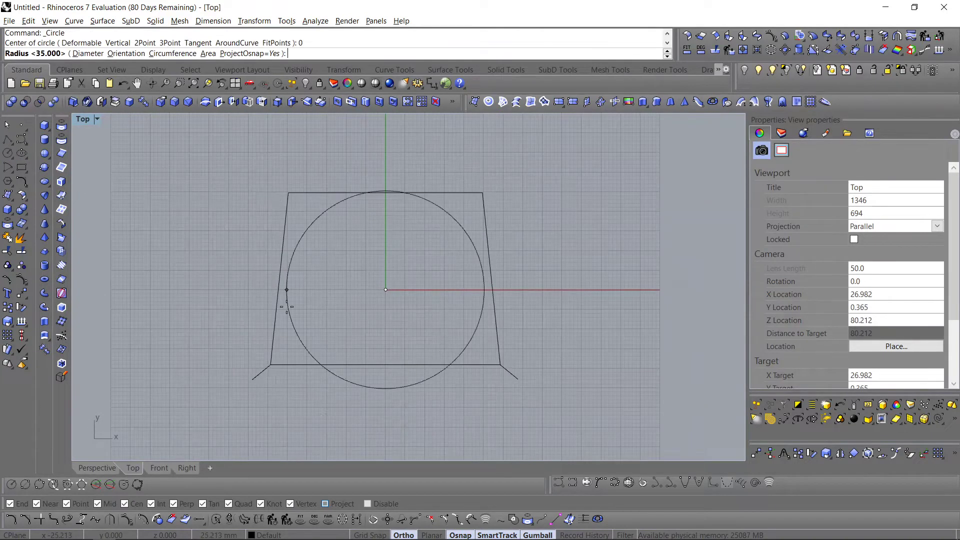
{"action": "left_click", "coordinate": [253, 380]}
Step: Trim away the circle's lower arc between the outer ends of the two support curves
{"action": "type", "text": "Trim"}
{"action": "key", "text": "Return"}
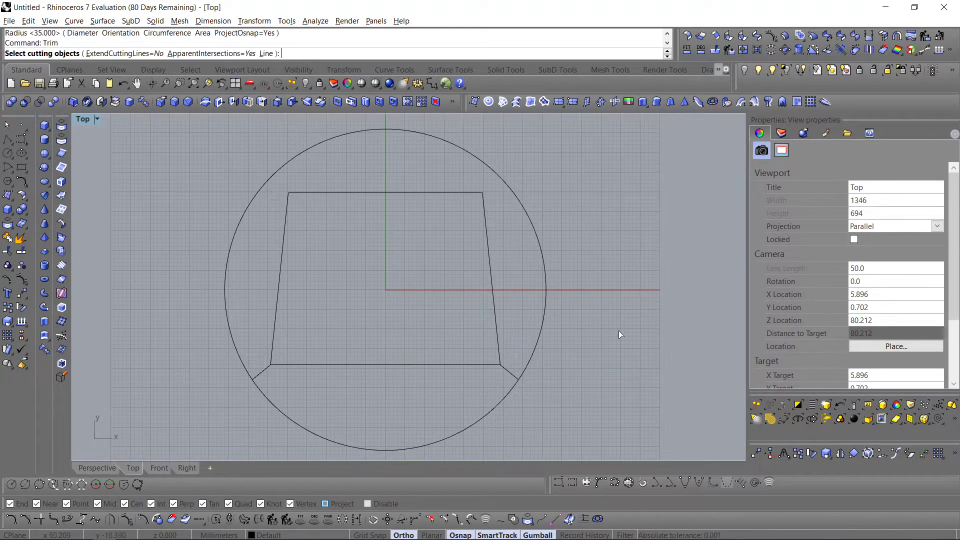
{"action": "left_click_drag", "start_coordinate": [221, 401], "coordinate": [221, 401]}
{"action": "right_click", "coordinate": [221, 401]}
{"action": "left_click", "coordinate": [279, 410]}
{"action": "right_click", "coordinate": [278, 400]}
{"action": "scroll", "coordinate": [279, 394], "scroll_direction": "down", "scroll_amount": 4}
{"action": "right_click_drag", "start_coordinate": [277, 394], "coordinate": [286, 416]}
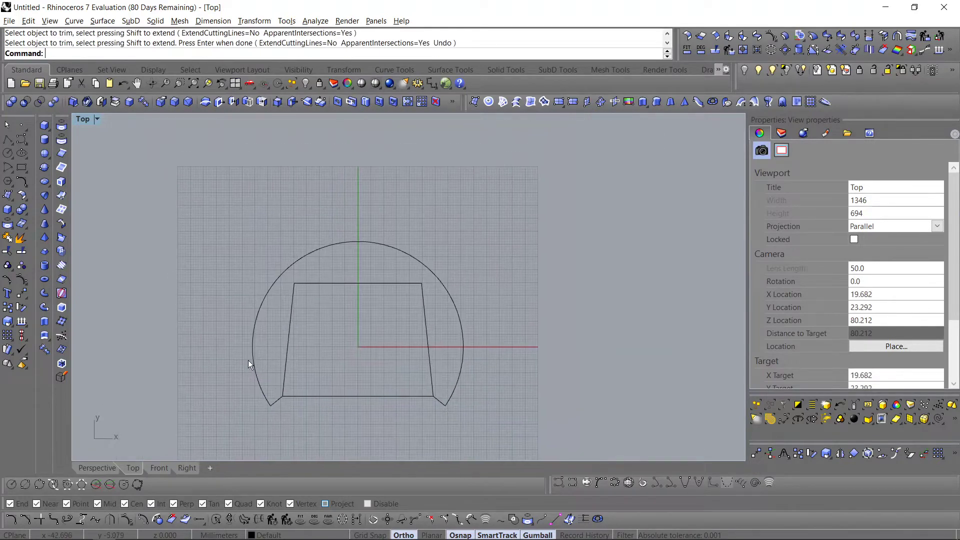
{"action": "left_click", "coordinate": [250, 356]}
{"action": "left_click", "coordinate": [130, 320]}
{"action": "left_click", "coordinate": [7, 125]}
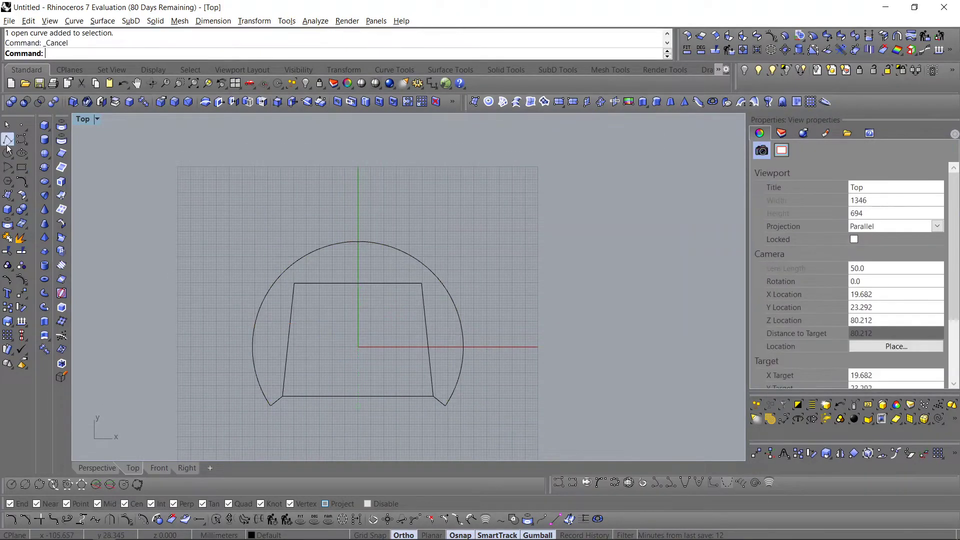
Step: Draw a straight line joining the outer ends of the two support curves in the Top view
{"action": "left_click", "coordinate": [7, 139]}
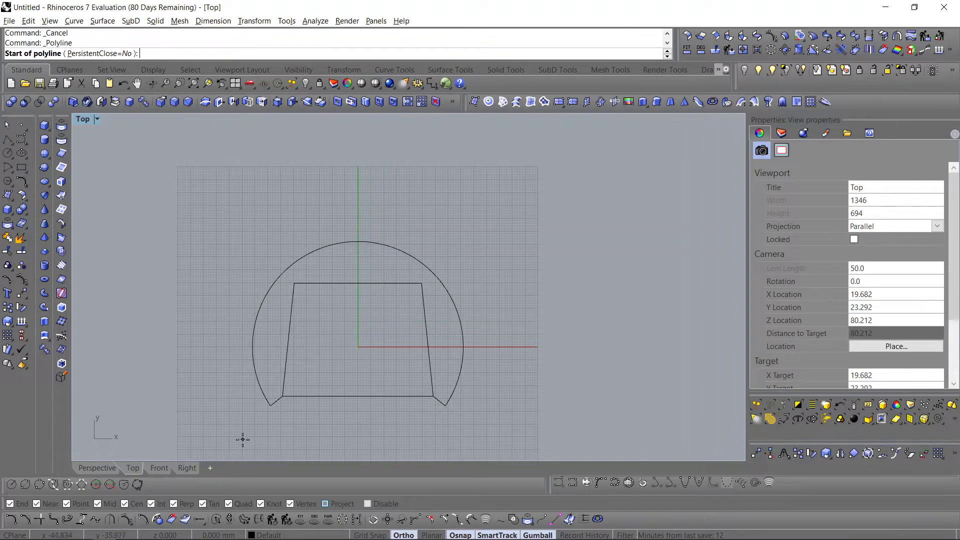
{"action": "left_click", "coordinate": [270, 405]}
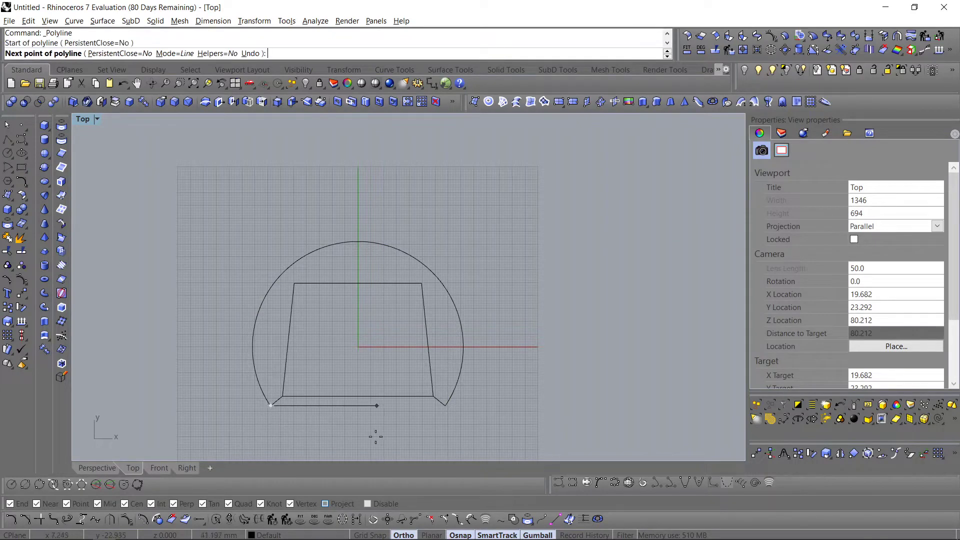
{"action": "left_click", "coordinate": [446, 405]}
{"action": "key", "text": "Return"}
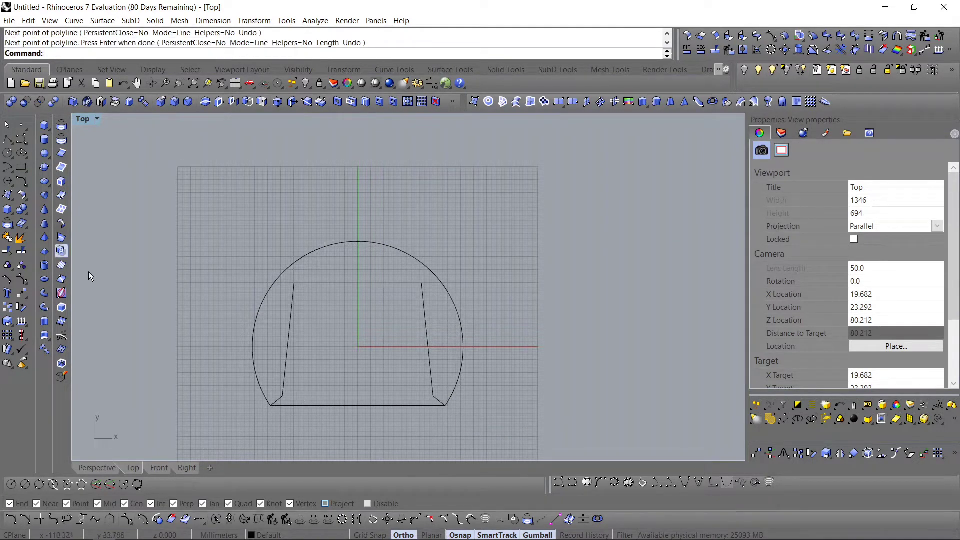
Step: Scale the large arc in one direction from the joining line's midpoint, stretching its depth to 73 mm
{"action": "left_click", "coordinate": [259, 312]}
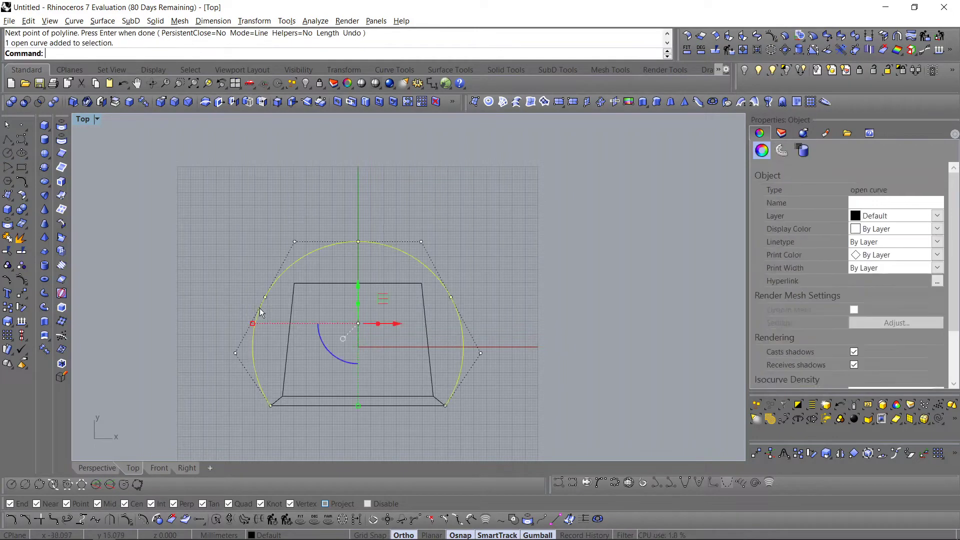
{"action": "type", "text": "Scale"}
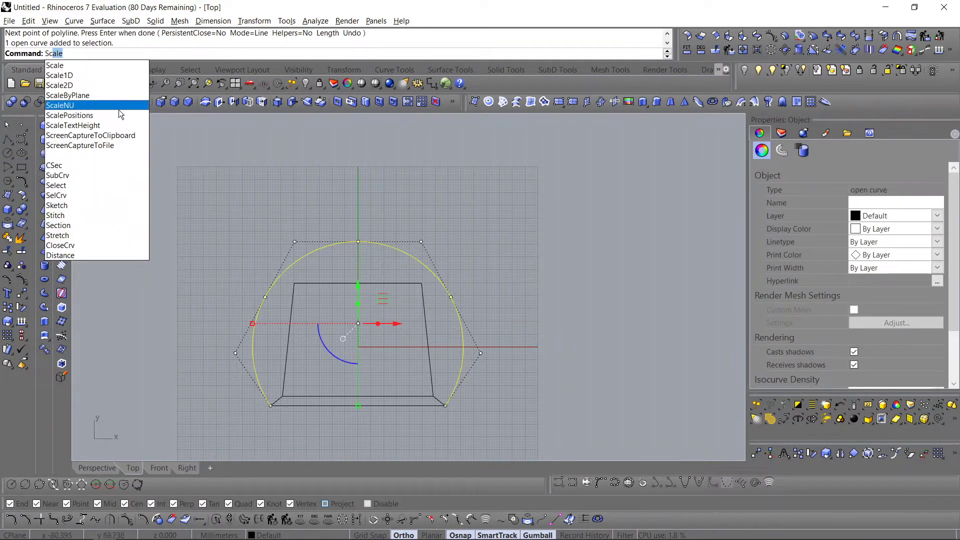
{"action": "left_click", "coordinate": [91, 77]}
{"action": "left_click", "coordinate": [358, 405]}
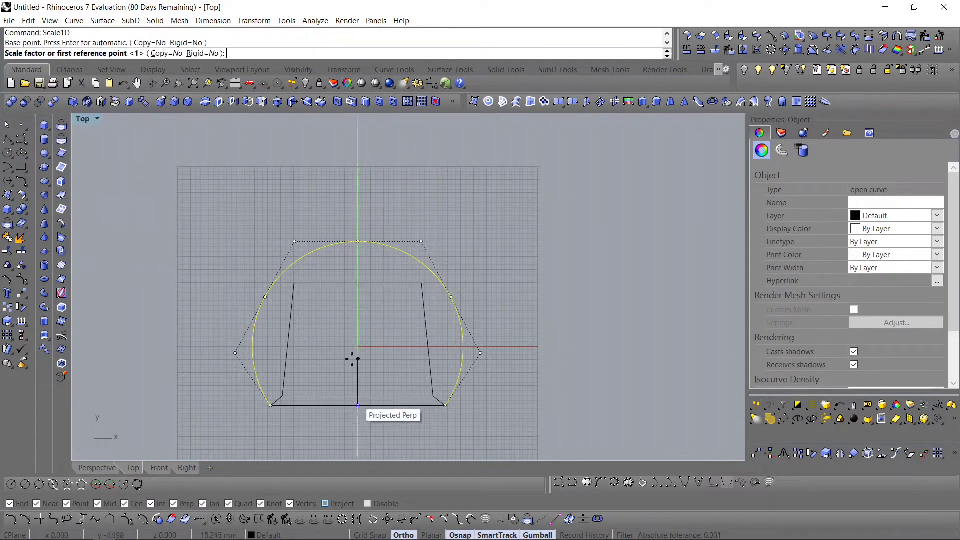
{"action": "left_click", "coordinate": [358, 242]}
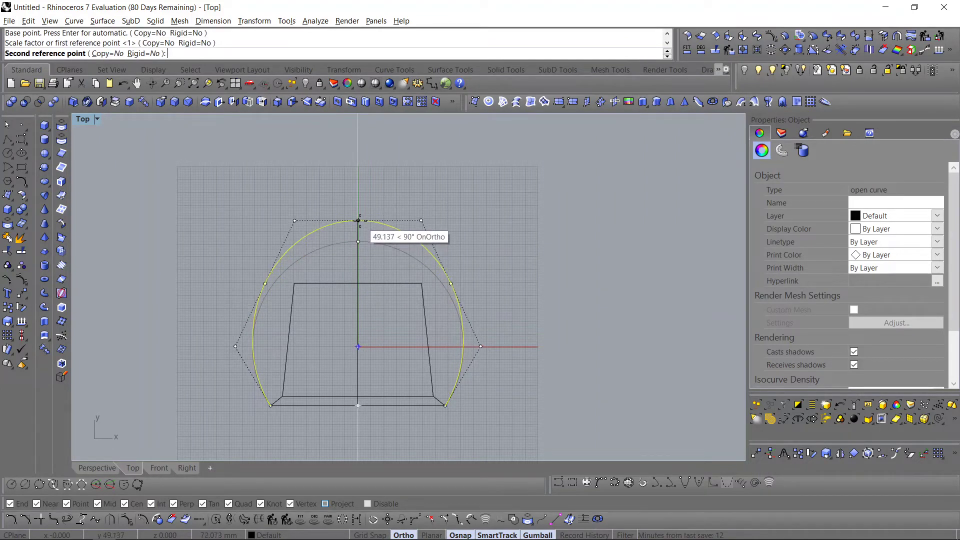
{"action": "type", "text": "75"}
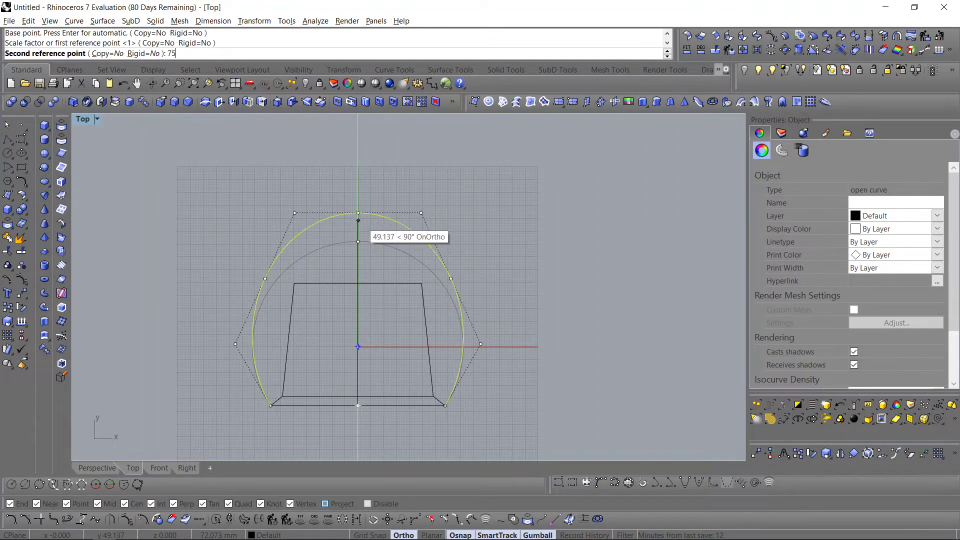
{"action": "key", "text": "BackSpace"}
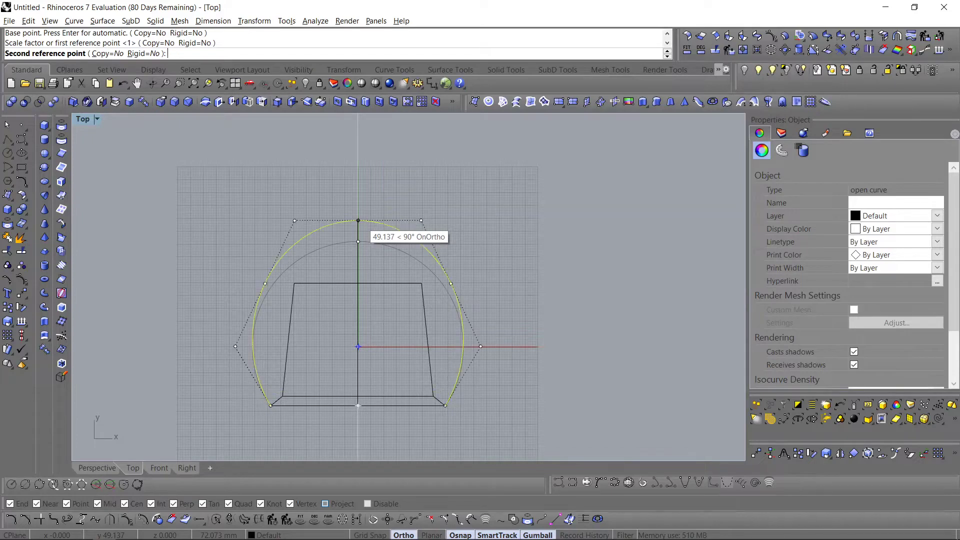
{"action": "type", "text": "0"}
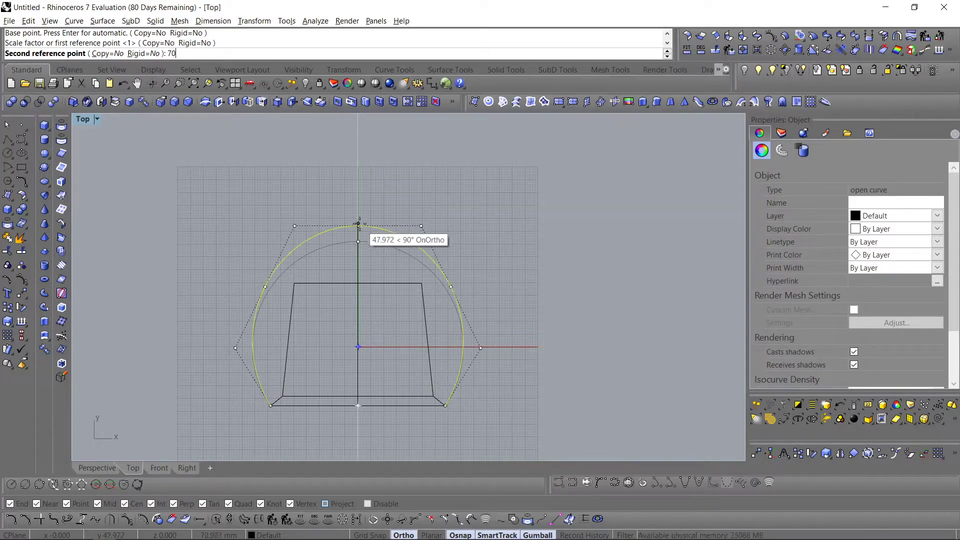
{"action": "key", "text": "BackSpace"}
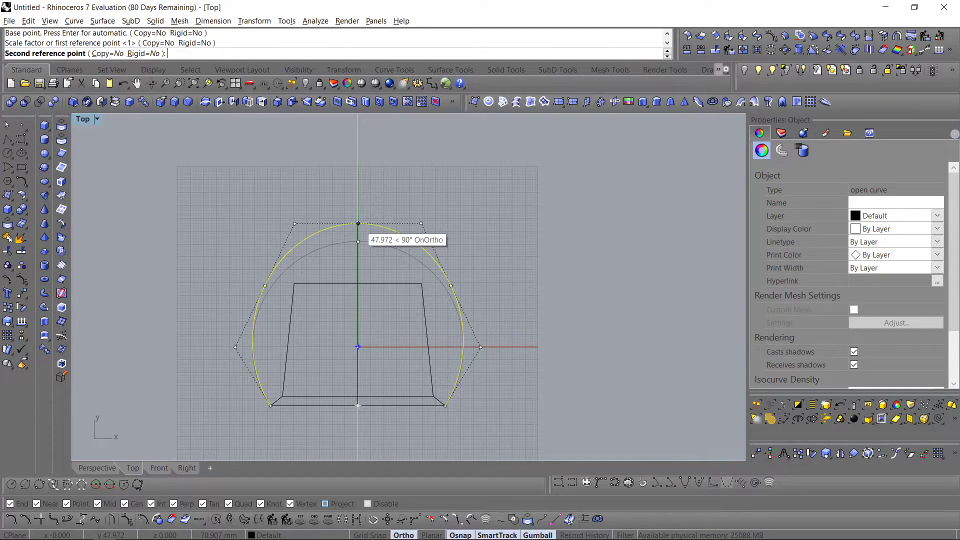
{"action": "type", "text": "5"}
{"action": "key", "text": "BackSpace"}
{"action": "type", "text": "2"}
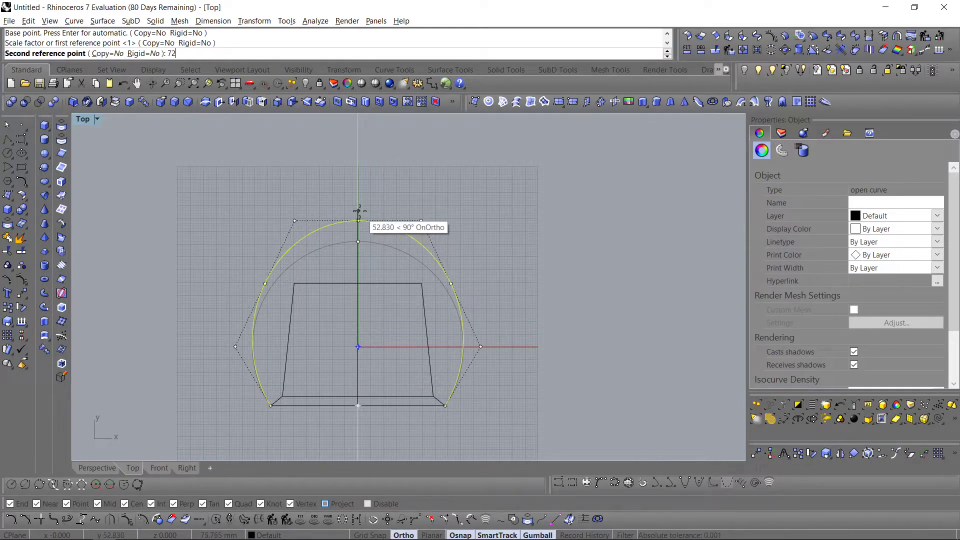
{"action": "key", "text": "BackSpace"}
{"action": "type", "text": "3"}
{"action": "key", "text": "Return"}
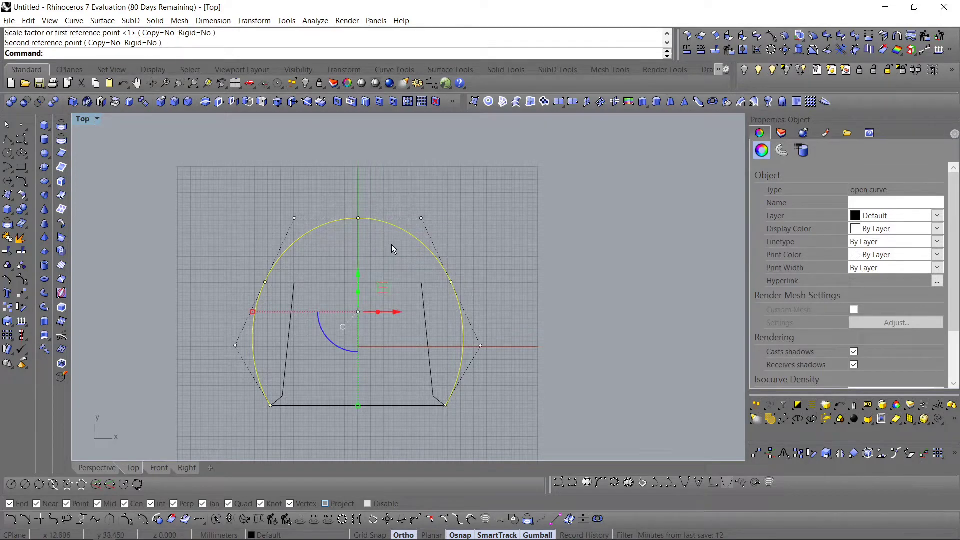
{"action": "key", "text": "Escape"}
Step: Delete the straight line joining the outer ends of the support curves
{"action": "scroll", "coordinate": [436, 365], "scroll_direction": "up", "scroll_amount": 4}
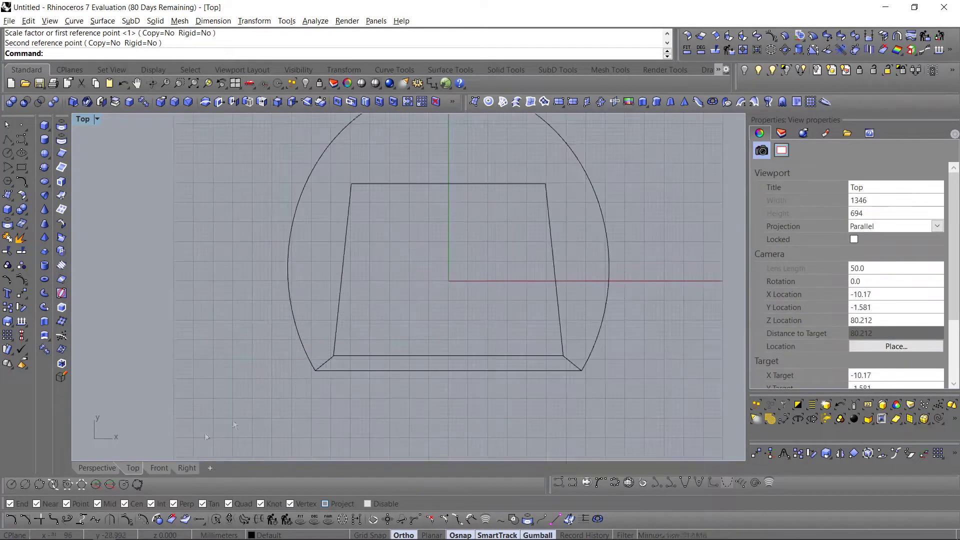
{"action": "left_click", "coordinate": [448, 370]}
{"action": "key", "text": "Delete"}
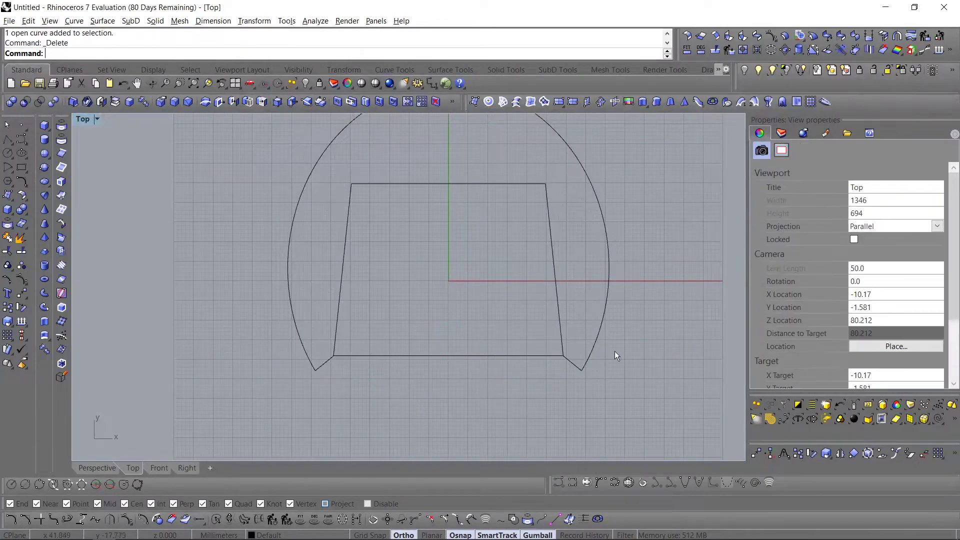
Step: Examine in the Perspective view how the stretched arc meets the tops of the support uprights
{"action": "left_click", "coordinate": [592, 352]}
{"action": "left_click", "coordinate": [97, 468]}
{"action": "right_click_drag", "start_coordinate": [303, 374], "coordinate": [218, 272]}
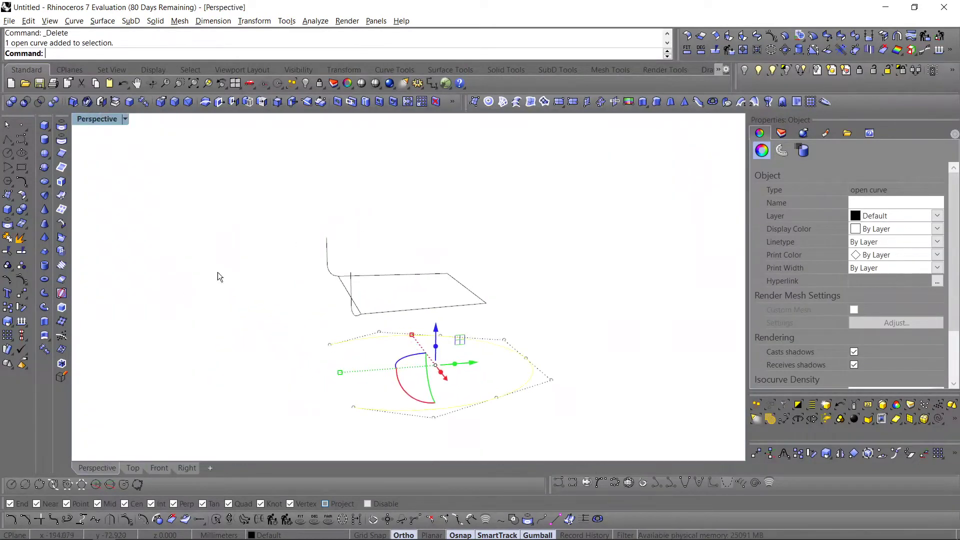
{"action": "right_click_drag", "start_coordinate": [434, 323], "coordinate": [446, 357]}
{"action": "key", "text": "Escape"}
{"action": "scroll", "coordinate": [341, 273], "scroll_direction": "up", "scroll_amount": 6}
{"action": "right_click_drag", "start_coordinate": [341, 273], "coordinate": [150, 255]}
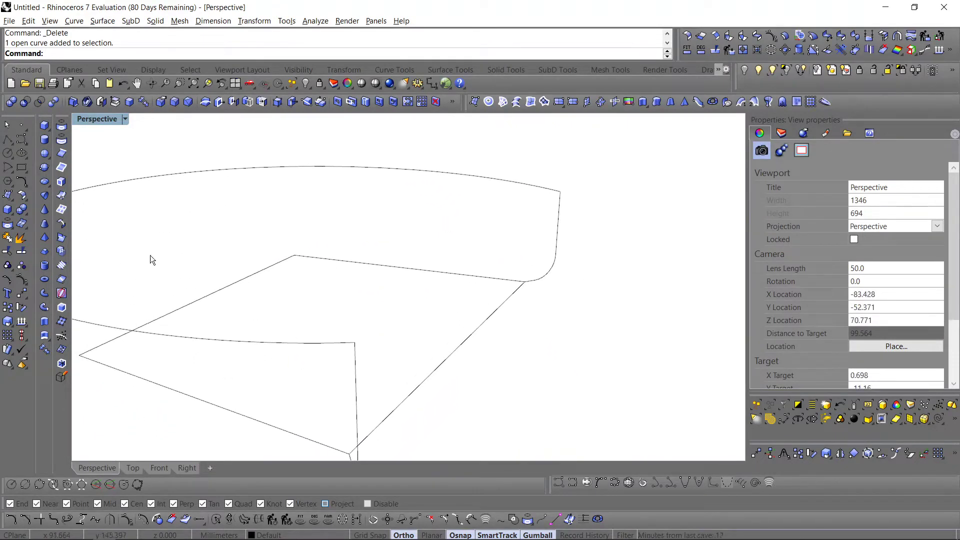
Step: Turn off projected snapping and draw a guide line about 3 mm long down the support upright from its top end
{"action": "left_click", "coordinate": [13, 172]}
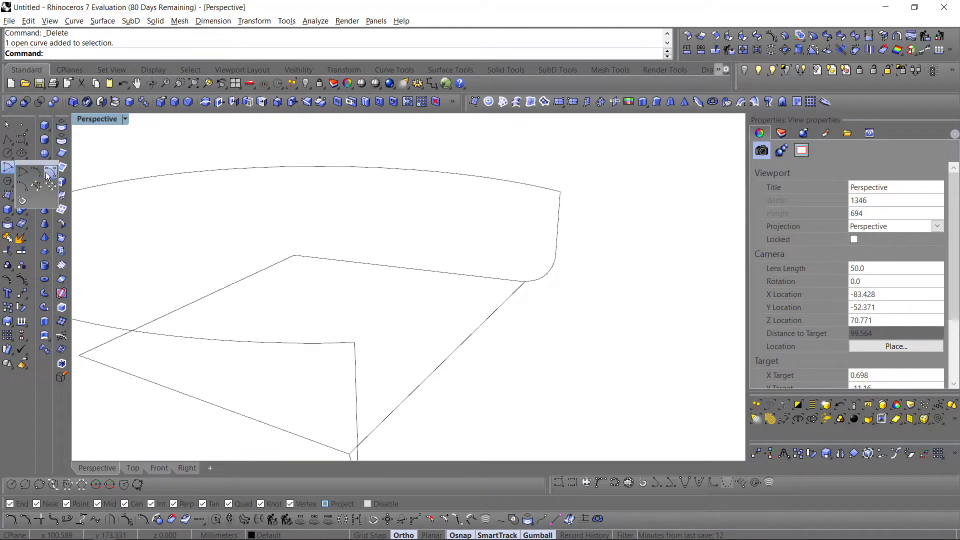
{"action": "left_click", "coordinate": [50, 175]}
{"action": "scroll", "coordinate": [330, 349], "scroll_direction": "up", "scroll_amount": 2}
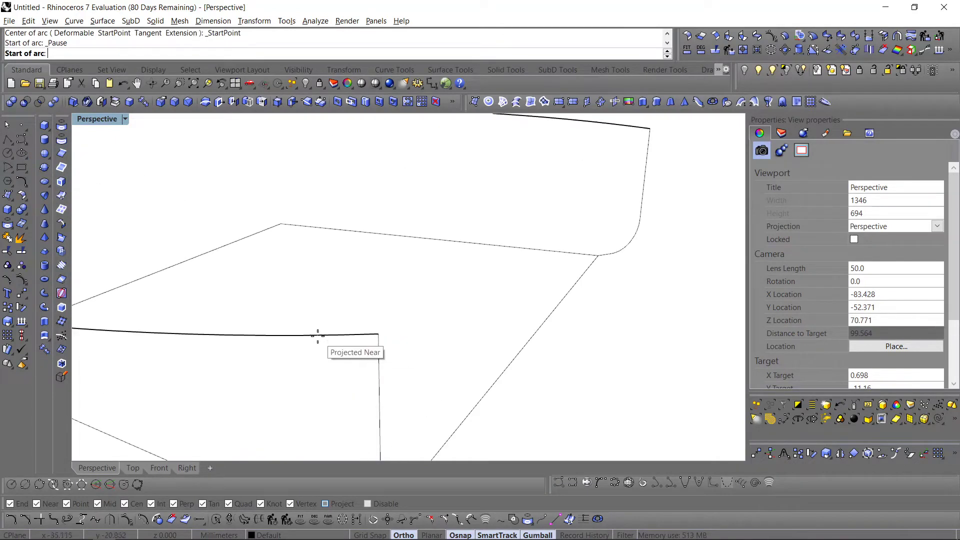
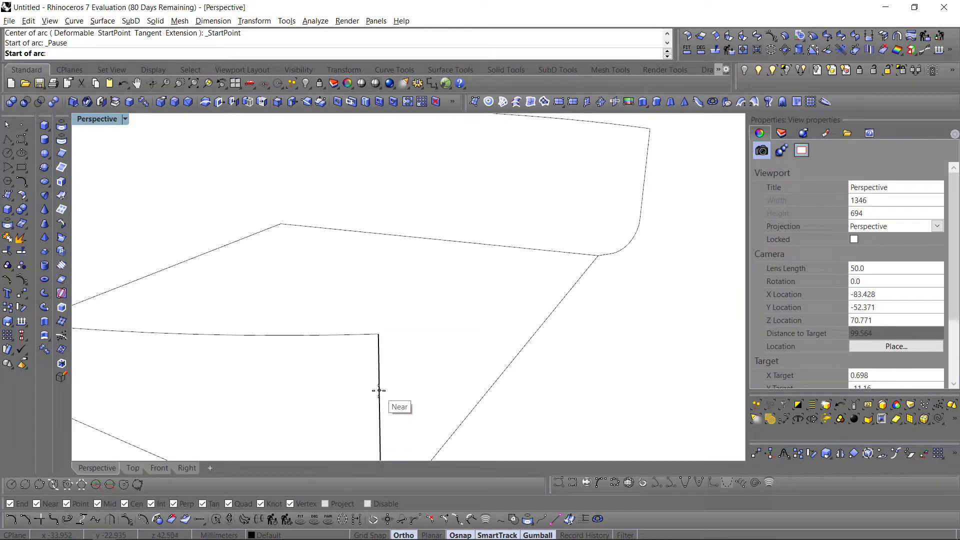
{"action": "scroll", "coordinate": [379, 390], "scroll_direction": "up", "scroll_amount": 1}
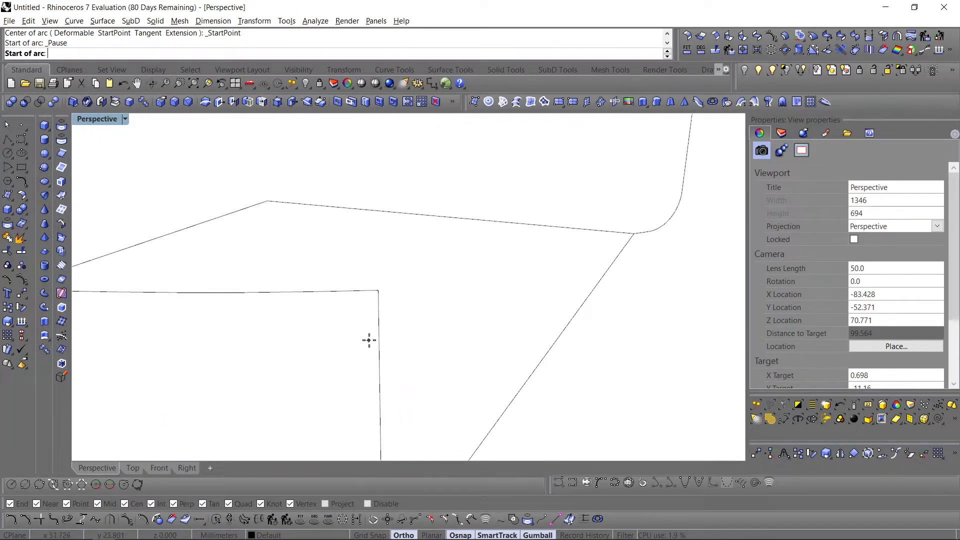
{"action": "left_click", "coordinate": [8, 139]}
{"action": "left_click", "coordinate": [378, 290]}
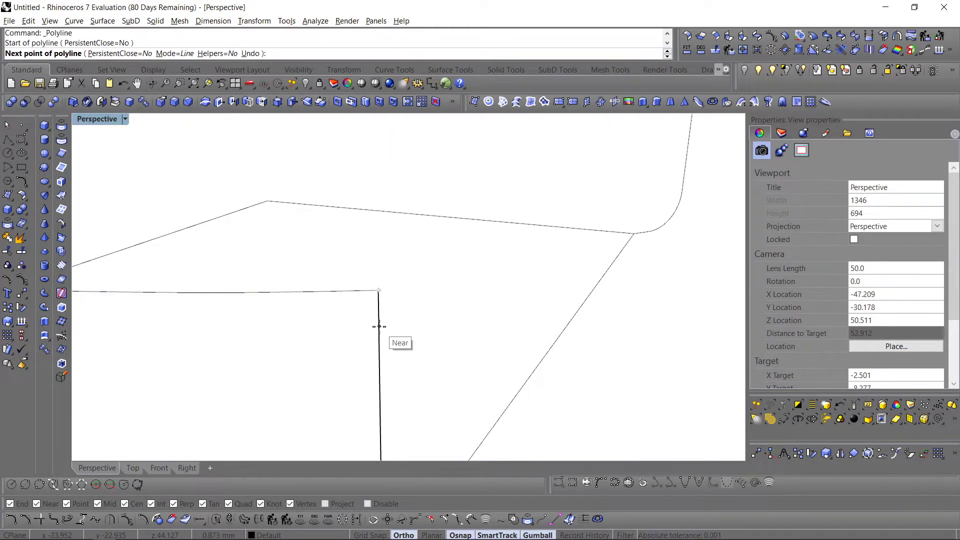
{"action": "key", "text": "Return"}
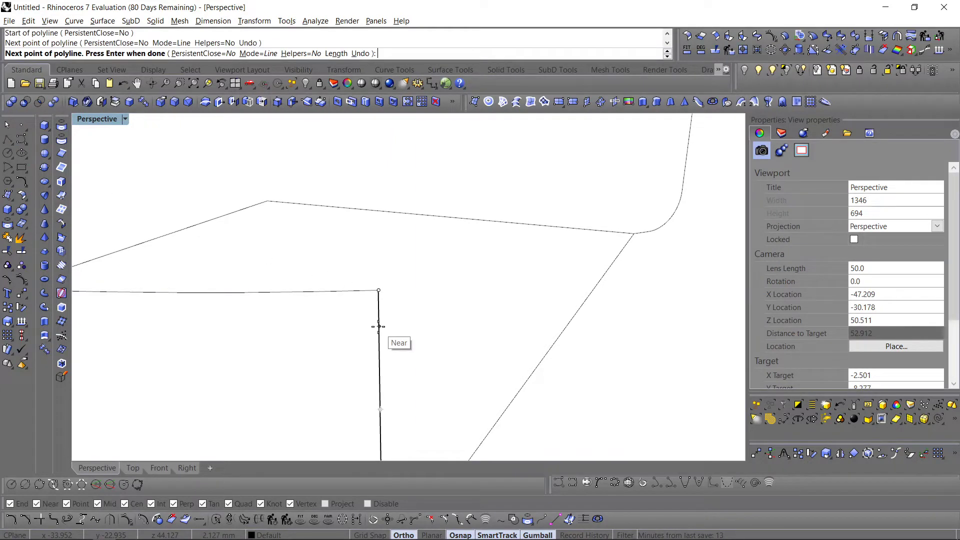
{"action": "key", "text": "Return"}
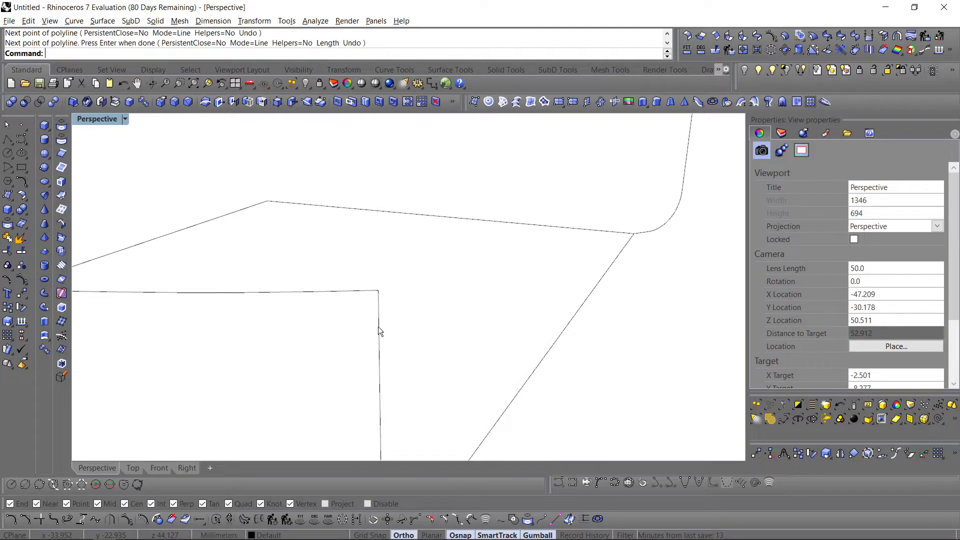
{"action": "left_click", "coordinate": [11, 170]}
{"action": "left_click", "coordinate": [49, 174]}
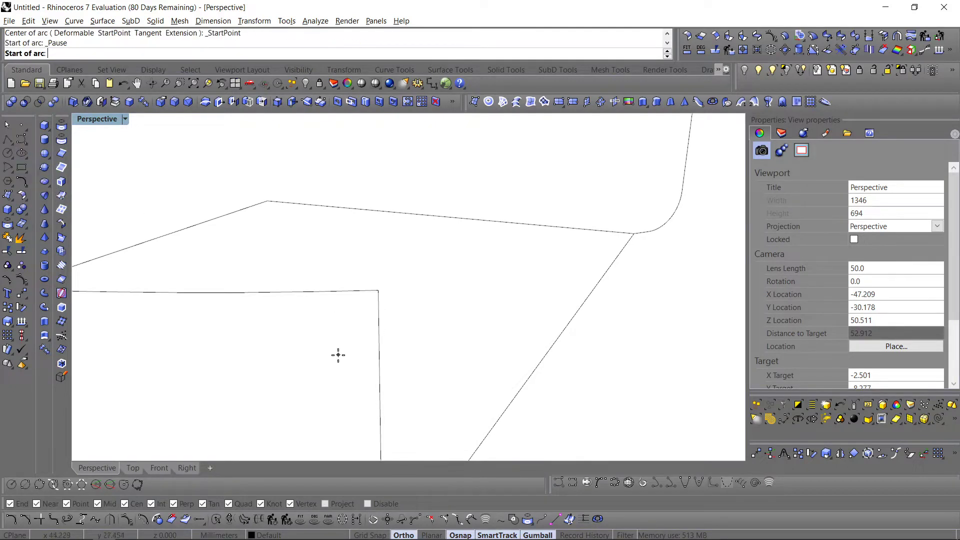
{"action": "left_click", "coordinate": [381, 408]}
{"action": "left_click", "coordinate": [379, 295]}
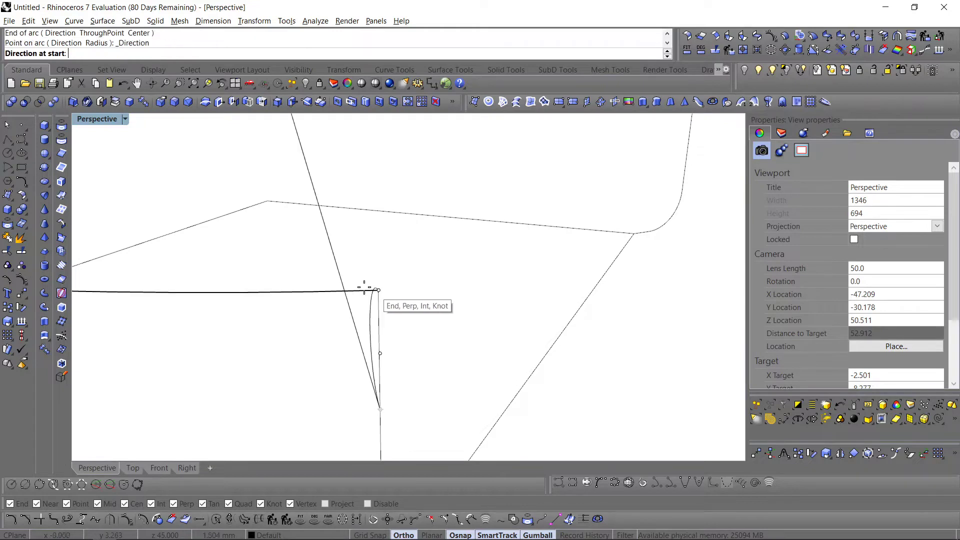
{"action": "key", "text": "Escape"}
Step: Draw a start-end-direction arc from the guide line's lower end to the large arc, with its start direction toward the corner
{"action": "right_click", "coordinate": [375, 403]}
{"action": "left_click", "coordinate": [379, 413]}
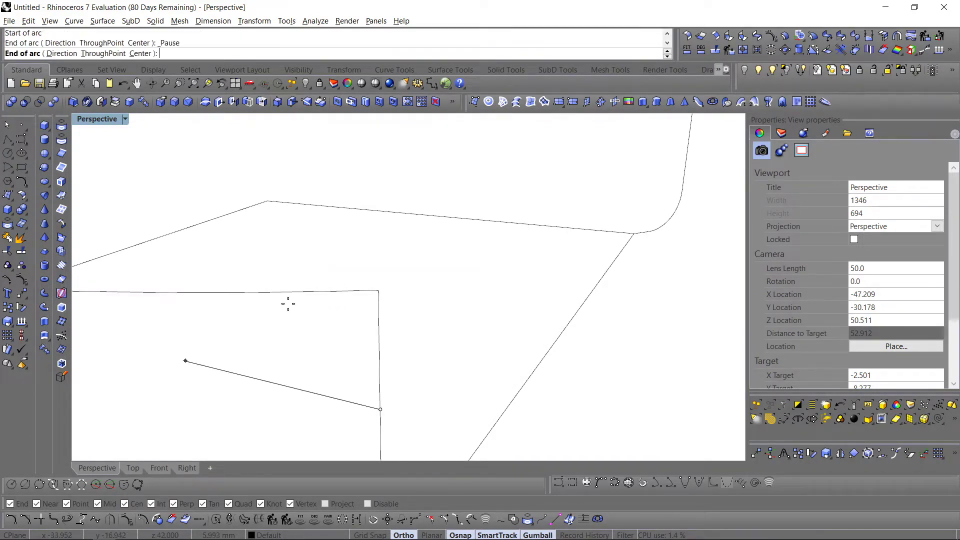
{"action": "left_click", "coordinate": [254, 293]}
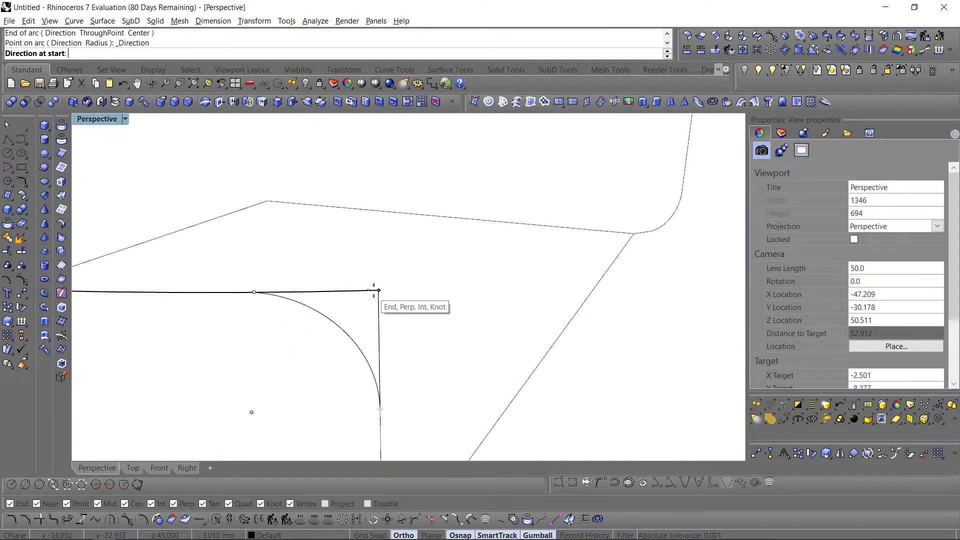
{"action": "left_click", "coordinate": [379, 290]}
Step: Trim the large arc and upright back to the new corner arc, removing the sharp corner
{"action": "scroll", "coordinate": [393, 308], "scroll_direction": "down", "scroll_amount": 2}
{"action": "right_click_drag", "start_coordinate": [393, 308], "coordinate": [376, 311]}
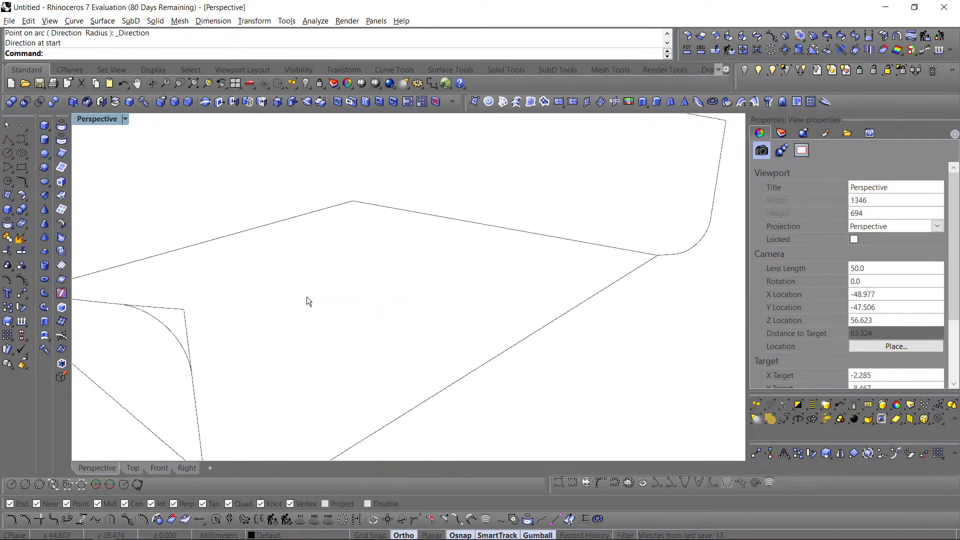
{"action": "right_click_drag", "start_coordinate": [307, 296], "coordinate": [329, 302]}
{"action": "type", "text": "trim"}
{"action": "key", "text": "Return"}
{"action": "left_click_drag", "start_coordinate": [379, 278], "coordinate": [298, 382]}
{"action": "key", "text": "Return"}
{"action": "left_click", "coordinate": [349, 341]}
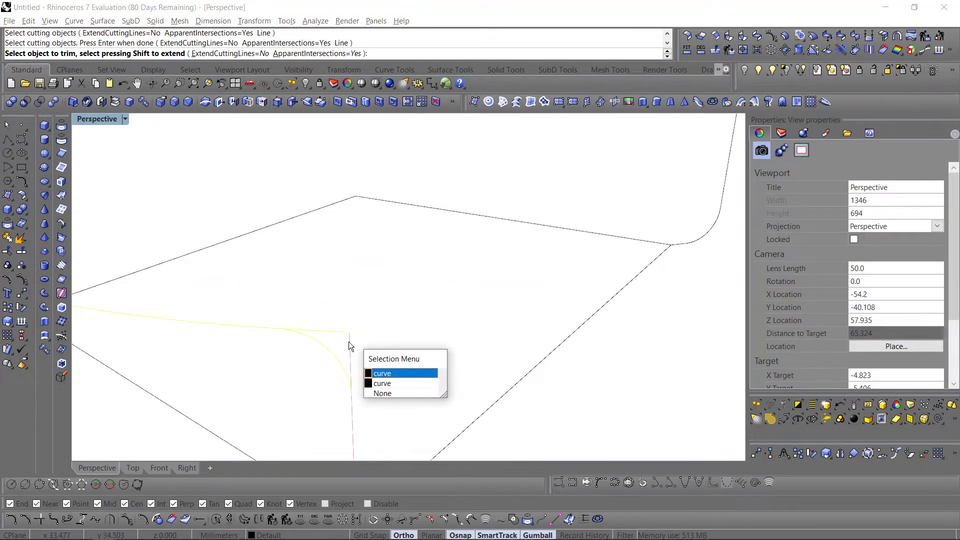
{"action": "left_click", "coordinate": [403, 374]}
{"action": "key", "text": "Return"}
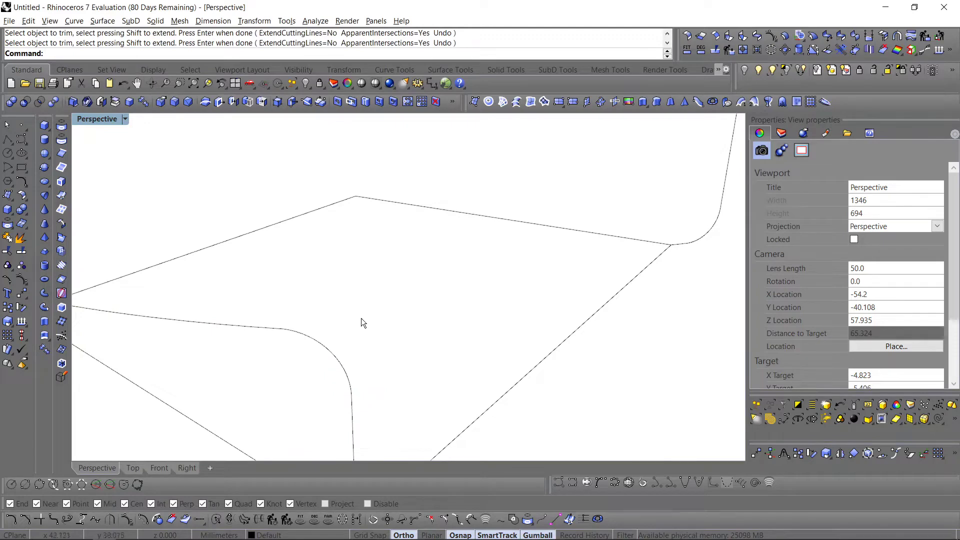
Step: Mirror the corner arc to the opposite support about the midline of the trapezoid's longer edge
{"action": "left_click", "coordinate": [328, 350]}
{"action": "left_click", "coordinate": [132, 468]}
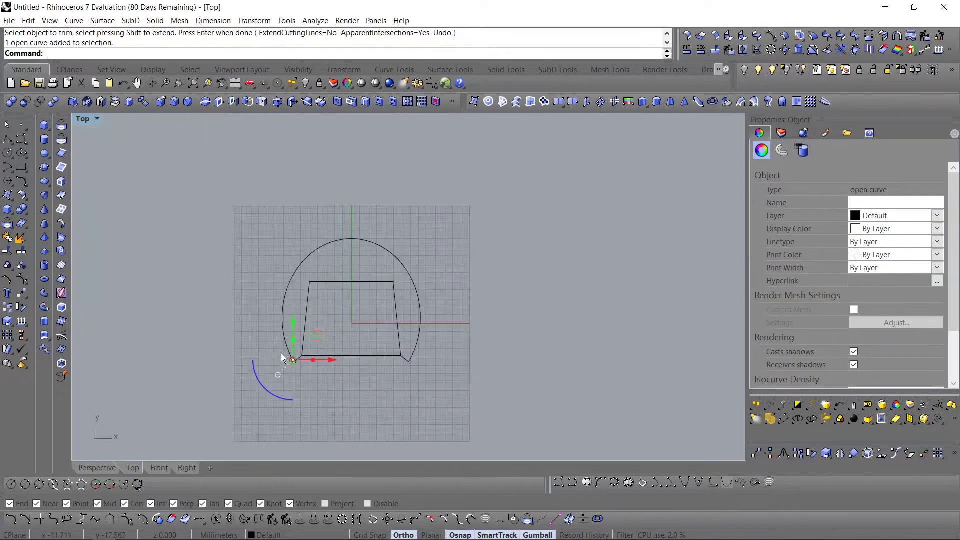
{"action": "scroll", "coordinate": [310, 360], "scroll_direction": "up", "scroll_amount": 2}
{"action": "type", "text": "mirror"}
{"action": "key", "text": "Return"}
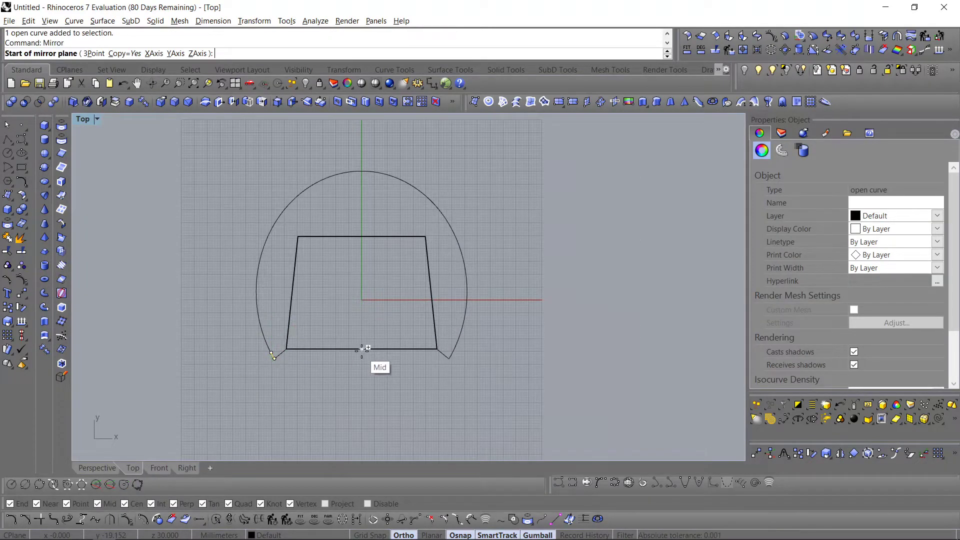
{"action": "left_click", "coordinate": [361, 348]}
{"action": "left_click", "coordinate": [360, 386]}
{"action": "scroll", "coordinate": [432, 370], "scroll_direction": "up", "scroll_amount": 2}
{"action": "left_click", "coordinate": [236, 410]}
Step: Trim the large arc and the opposite upright back to the mirrored corner arc, removing the sharp corner
{"action": "scroll", "coordinate": [464, 345], "scroll_direction": "up", "scroll_amount": 10}
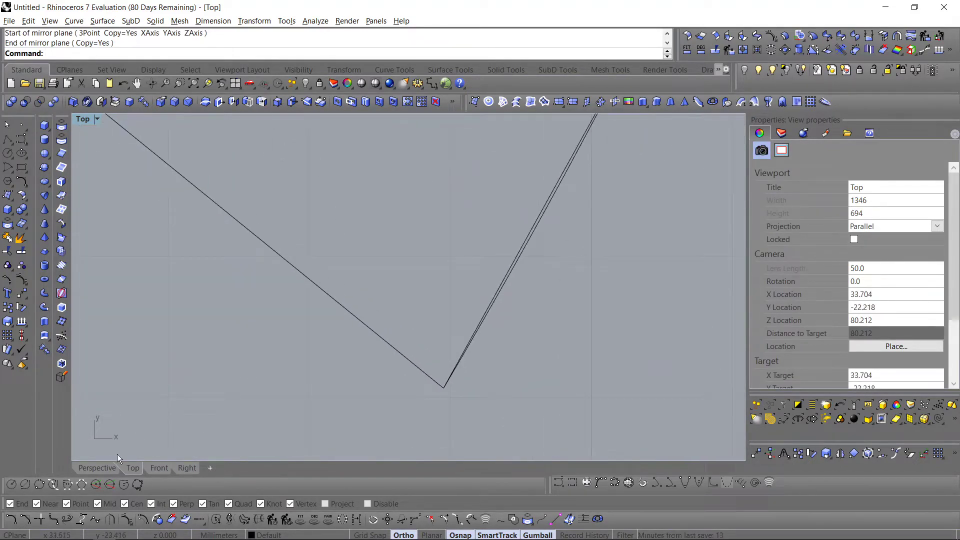
{"action": "left_click", "coordinate": [98, 466]}
{"action": "right_click_drag", "start_coordinate": [415, 253], "coordinate": [304, 332], "text": "shift"}
{"action": "right_click_drag", "start_coordinate": [595, 196], "coordinate": [595, 268]}
{"action": "scroll", "coordinate": [617, 192], "scroll_direction": "up", "scroll_amount": 2}
{"action": "key", "text": "Return"}
{"action": "left_click_drag", "start_coordinate": [604, 208], "coordinate": [527, 281]}
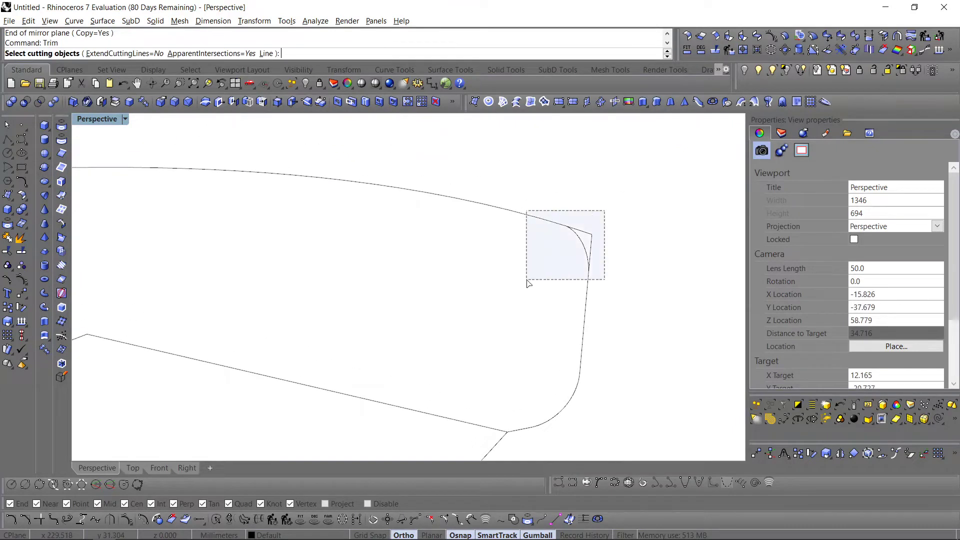
{"action": "key", "text": "Return"}
{"action": "left_click", "coordinate": [592, 240]}
{"action": "left_click", "coordinate": [625, 264]}
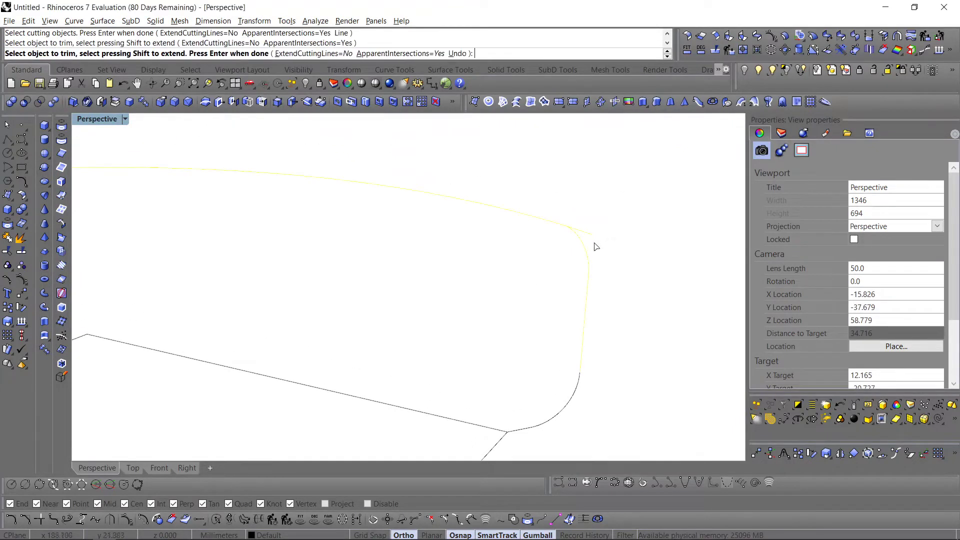
{"action": "key", "text": "Return"}
{"action": "left_click", "coordinate": [594, 241]}
{"action": "key", "text": "Escape"}
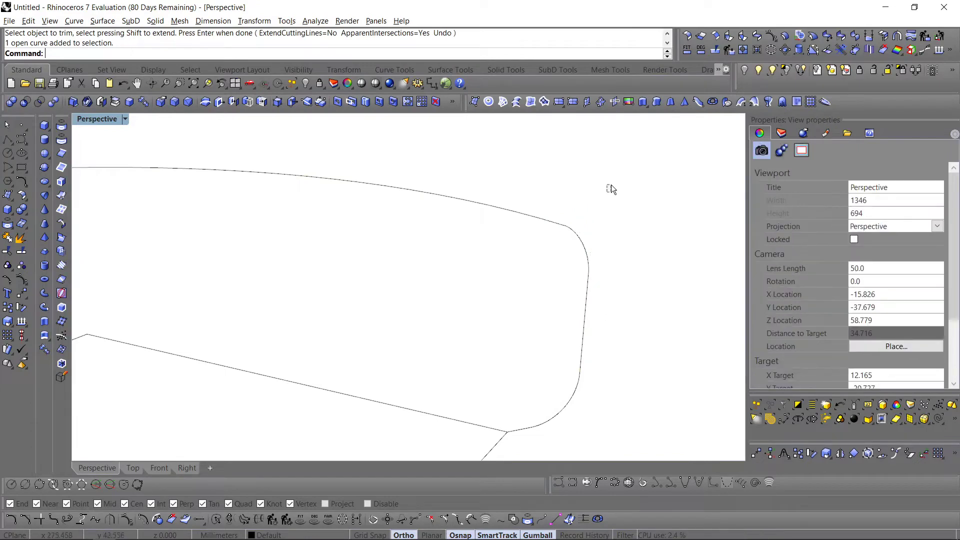
Step: Hide the closed trapezoid curve, leaving only the arc and its corner supports displayed
{"action": "left_click_drag", "start_coordinate": [611, 184], "coordinate": [530, 287]}
{"action": "scroll", "coordinate": [530, 287], "scroll_direction": "down", "scroll_amount": 4}
{"action": "right_click_drag", "start_coordinate": [547, 302], "coordinate": [544, 286], "text": "shift"}
{"action": "scroll", "coordinate": [545, 291], "scroll_direction": "down", "scroll_amount": 4}
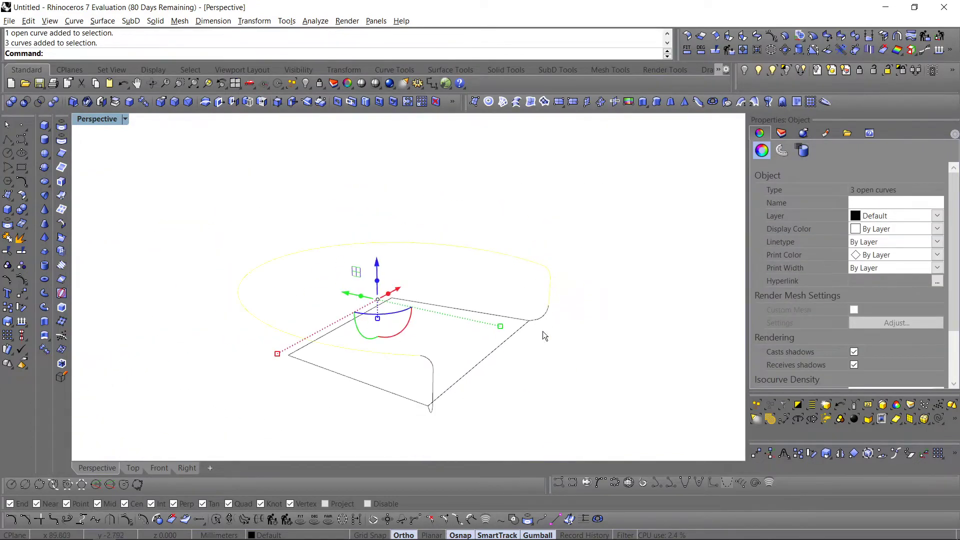
{"action": "key", "text": "Escape"}
{"action": "left_click", "coordinate": [502, 346]}
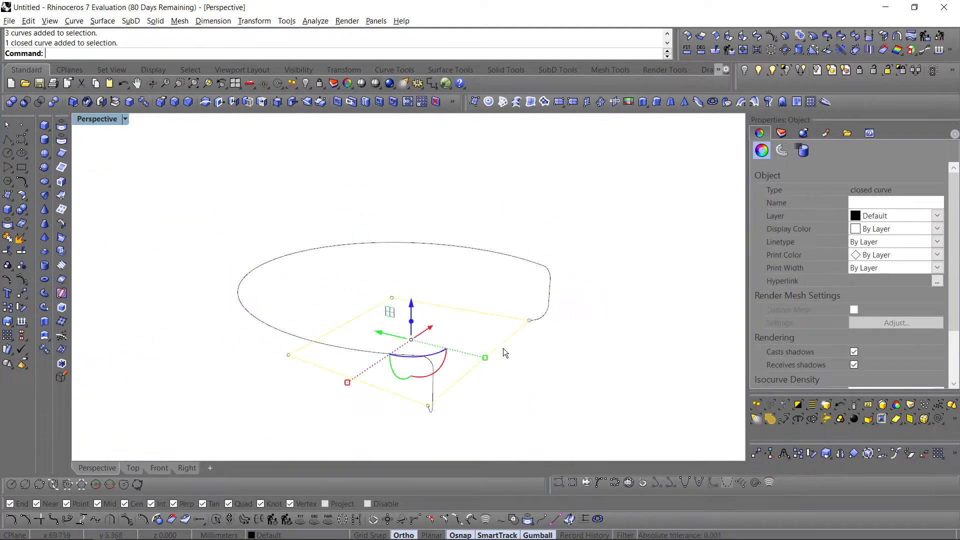
{"action": "left_click", "coordinate": [736, 71]}
Step: Join all the displayed arc and support segments into one open curve
{"action": "scroll", "coordinate": [431, 293], "scroll_direction": "down", "scroll_amount": 2}
{"action": "left_click_drag", "start_coordinate": [541, 212], "coordinate": [278, 415]}
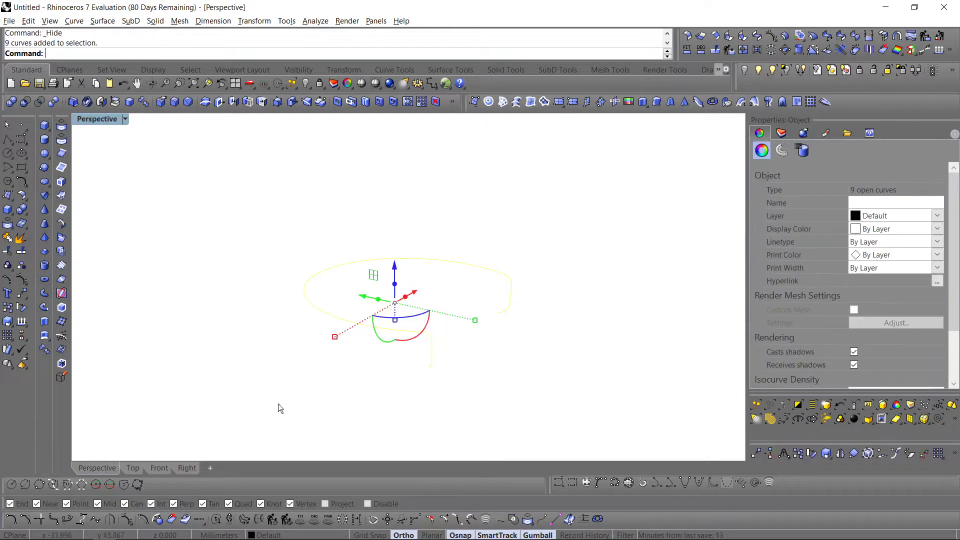
{"action": "type", "text": "join"}
{"action": "key", "text": "Return"}
Step: Pipe the joined curve with a 0.75 mm start and end radius and round caps
{"action": "left_click", "coordinate": [355, 323]}
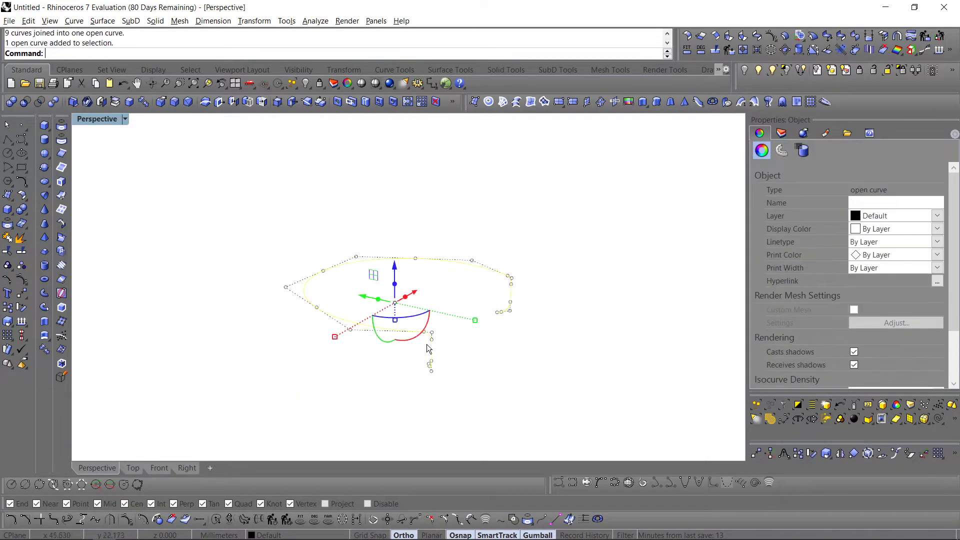
{"action": "scroll", "coordinate": [429, 347], "scroll_direction": "up", "scroll_amount": 4}
{"action": "right_click_drag", "start_coordinate": [429, 347], "coordinate": [440, 325]}
{"action": "type", "text": "Pipe"}
{"action": "key", "text": "Return"}
{"action": "key", "text": "Return"}
{"action": "key", "text": "Return"}
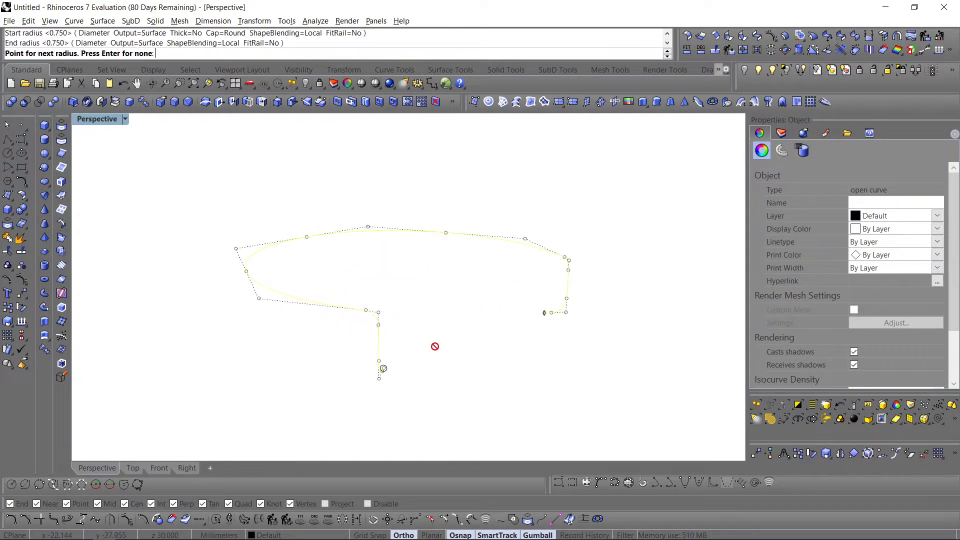
{"action": "key", "text": "Return"}
Step: Show all hidden frame parts and hide the closed trapezoid guide curve again
{"action": "left_click", "coordinate": [463, 372]}
{"action": "right_click_drag", "start_coordinate": [463, 372], "coordinate": [361, 332]}
{"action": "left_click", "coordinate": [758, 70]}
{"action": "right_click_drag", "start_coordinate": [427, 303], "coordinate": [385, 340]}
{"action": "left_click", "coordinate": [463, 356]}
{"action": "left_click", "coordinate": [743, 71]}
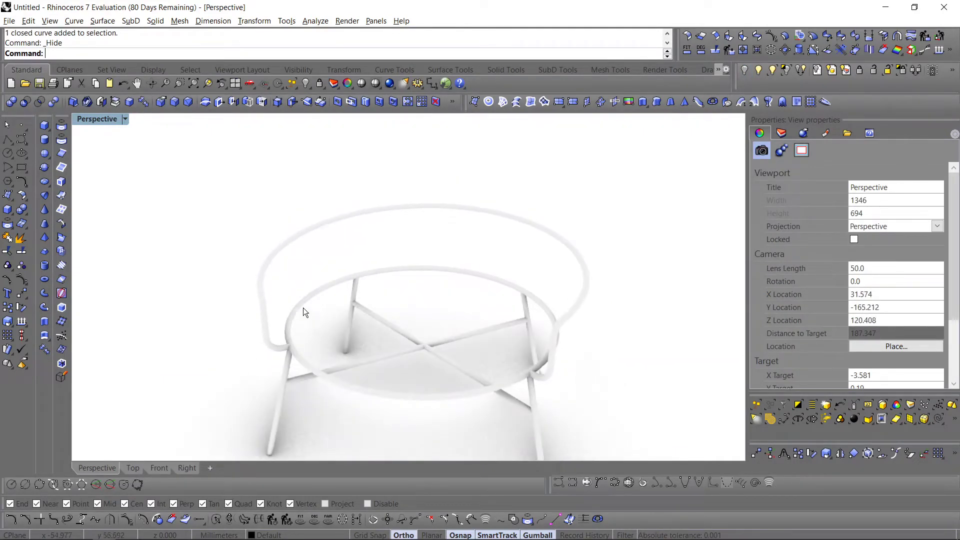
Step: Select the complete frame in the top view and hide it to clear the workspace
{"action": "left_click", "coordinate": [187, 468]}
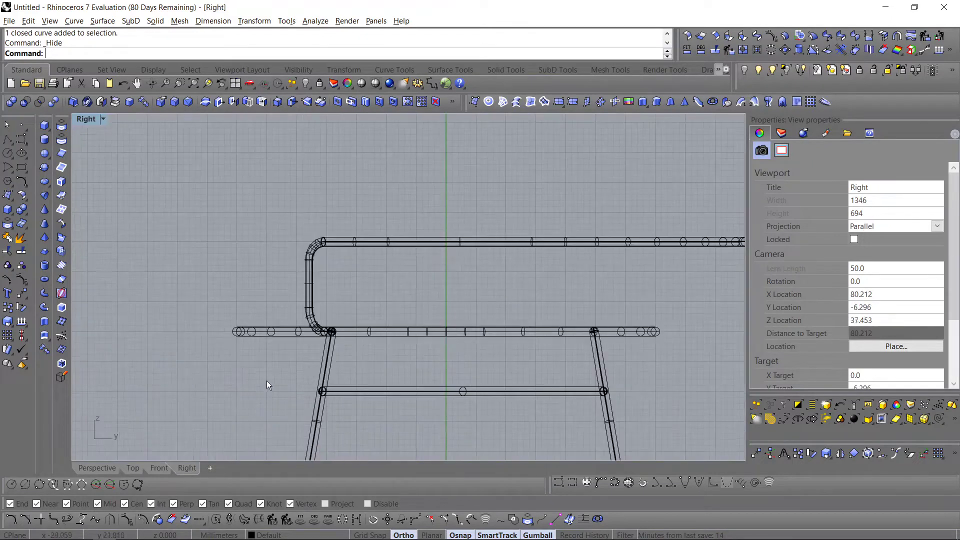
{"action": "left_click", "coordinate": [133, 467]}
{"action": "scroll", "coordinate": [290, 361], "scroll_direction": "down", "scroll_amount": 10}
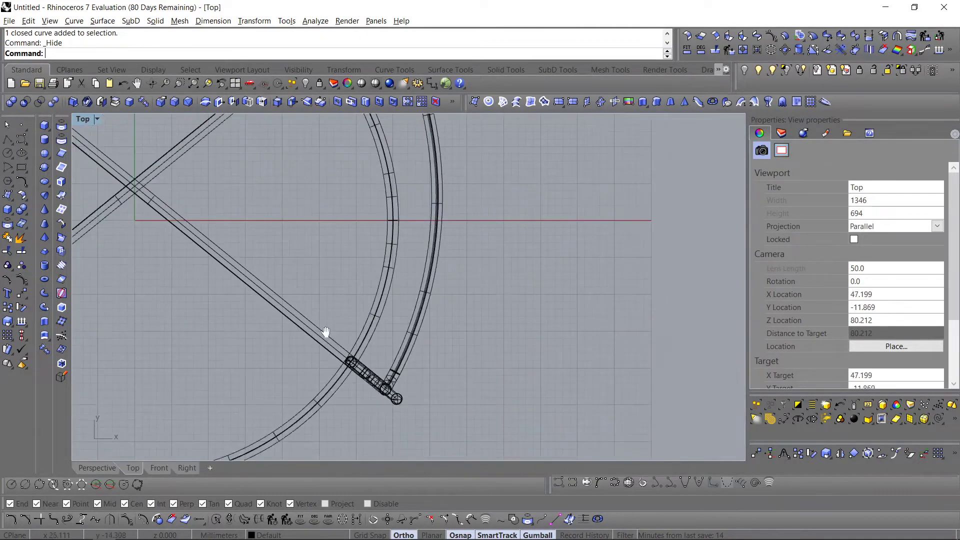
{"action": "left_click_drag", "start_coordinate": [515, 427], "coordinate": [199, 207]}
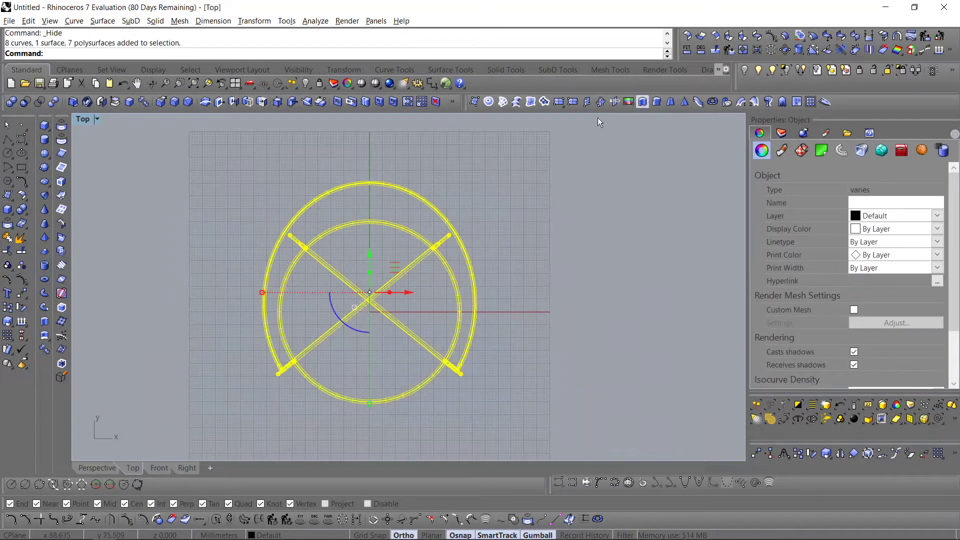
{"action": "left_click", "coordinate": [783, 72]}
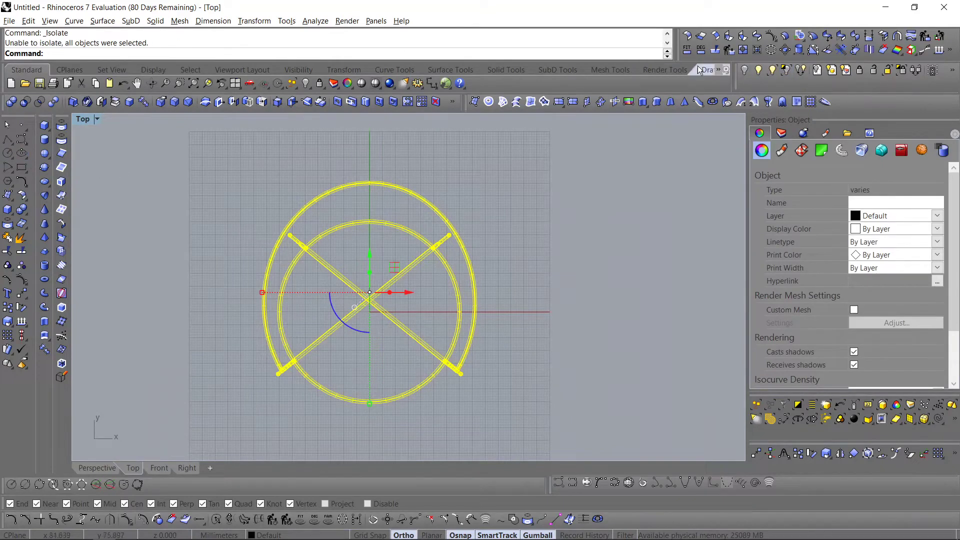
{"action": "left_click", "coordinate": [744, 70]}
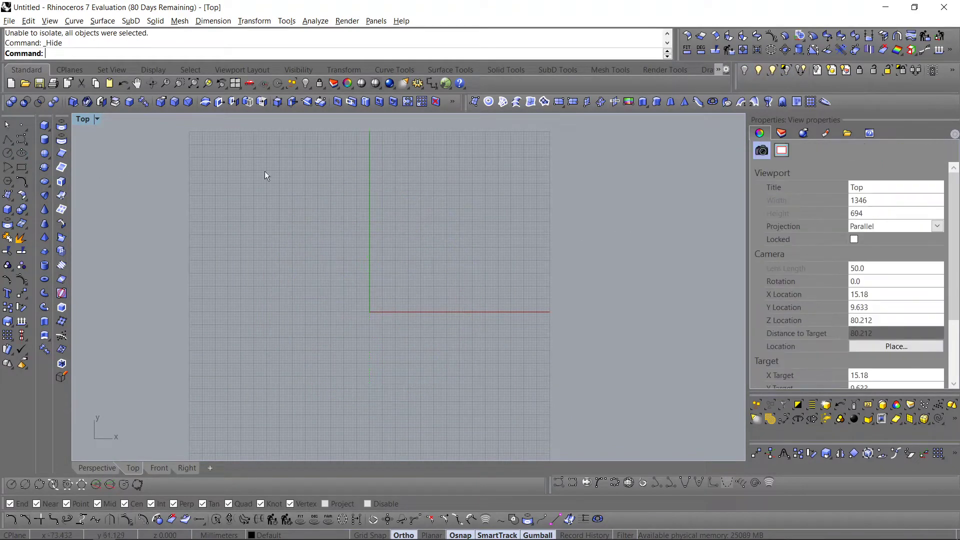
Step: Draw a circle with a 40 mm radius centred at the origin in the top view
{"action": "left_click", "coordinate": [7, 155]}
{"action": "type", "text": "0"}
{"action": "key", "text": "Return"}
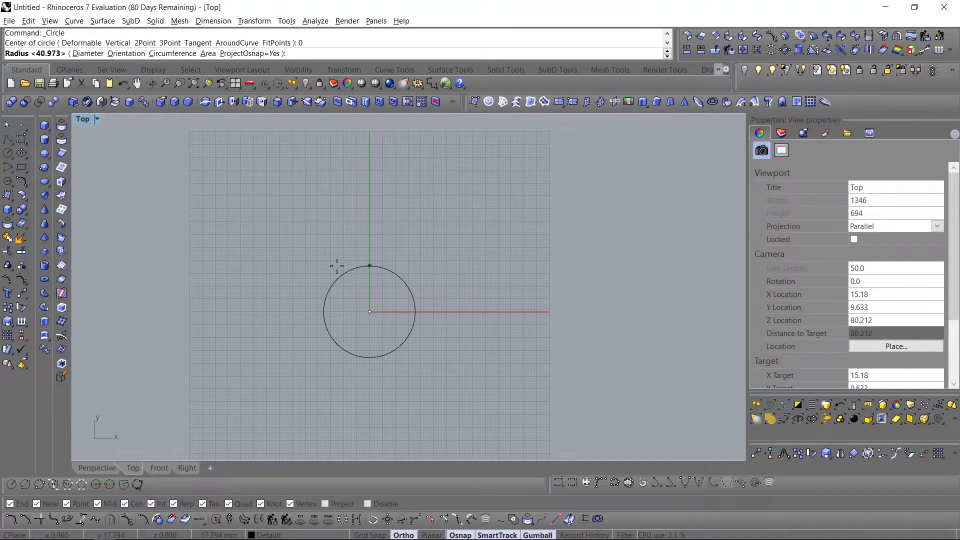
{"action": "type", "text": "40"}
{"action": "key", "text": "Return"}
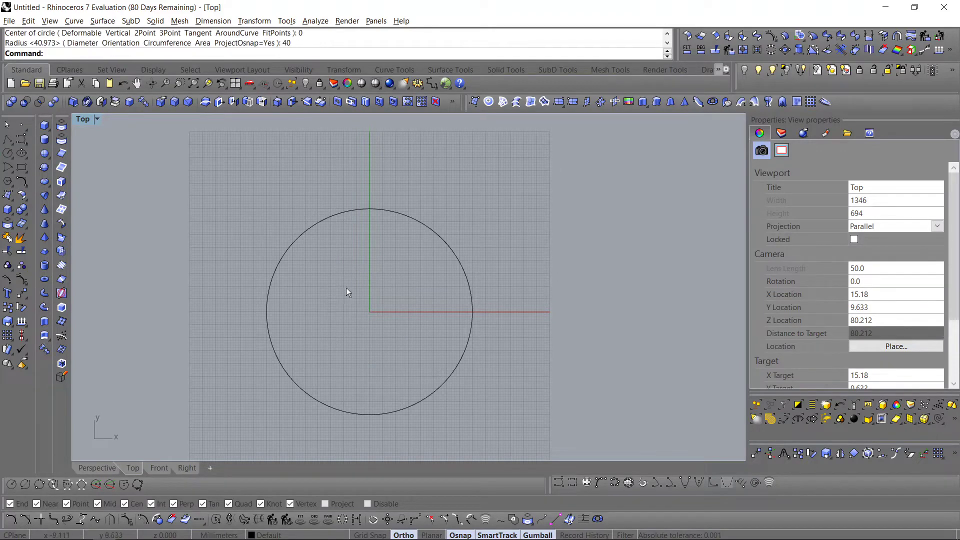
Step: Try to create an ellipsoid at the origin with 40 mm horizontal axes, entering the 10 mm height in the right view
{"action": "left_click", "coordinate": [44, 167]}
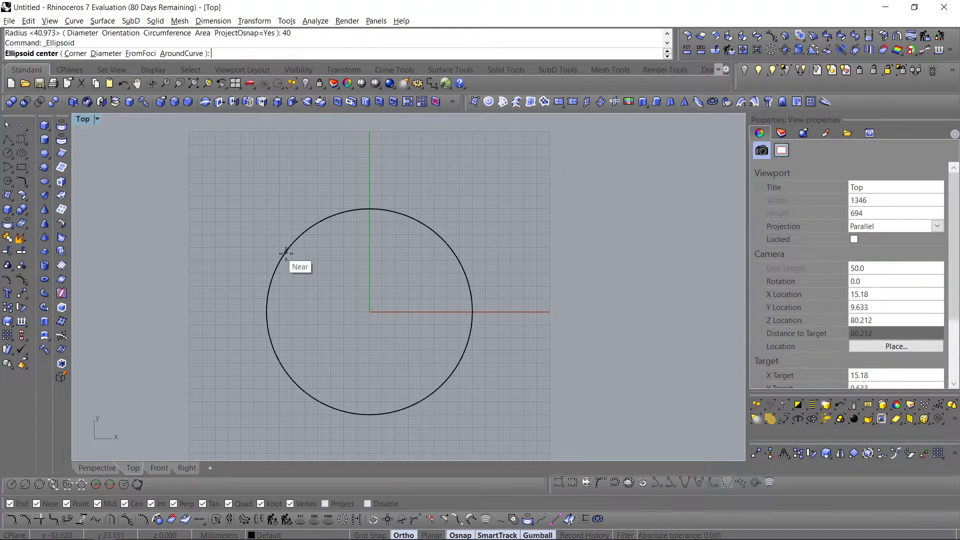
{"action": "type", "text": "0"}
{"action": "key", "text": "Return"}
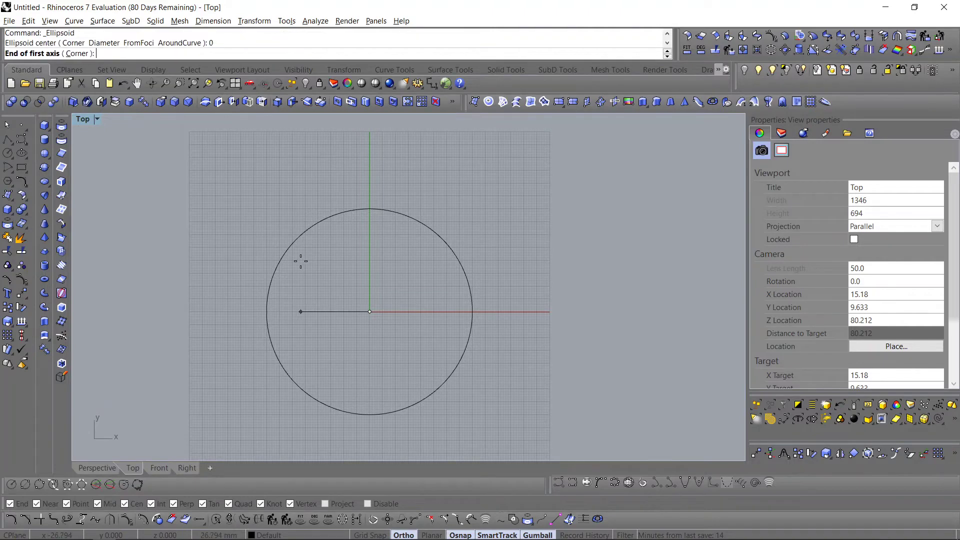
{"action": "type", "text": "40"}
{"action": "key", "text": "Return"}
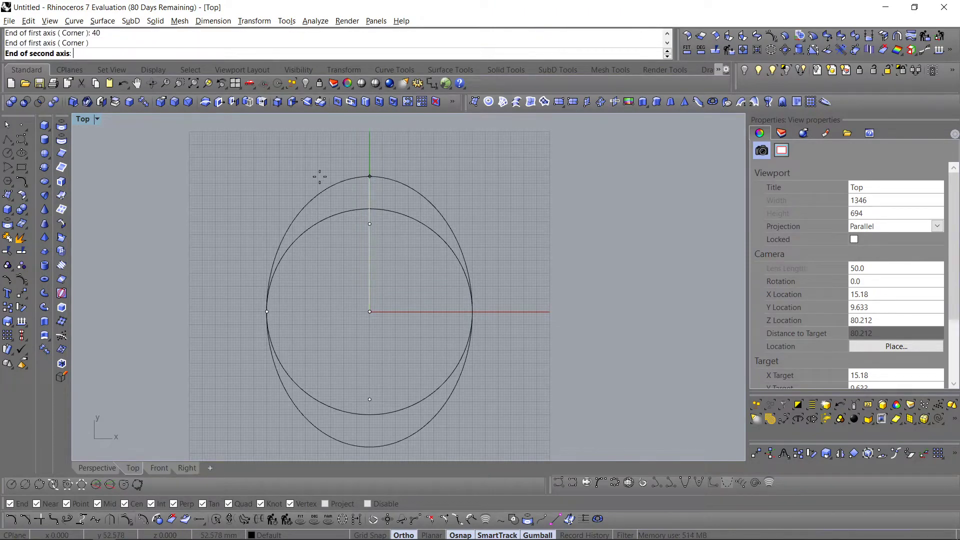
{"action": "type", "text": "40"}
{"action": "key", "text": "Return"}
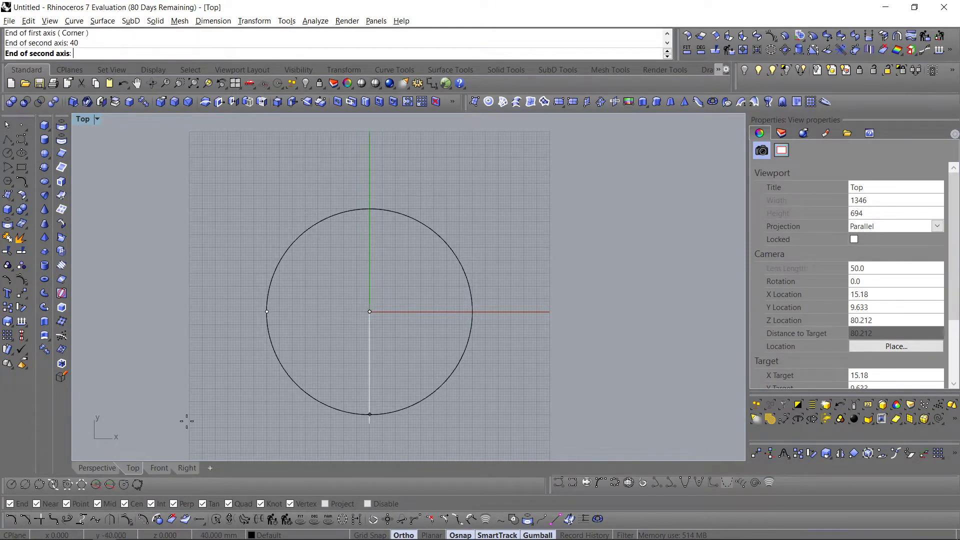
{"action": "left_click", "coordinate": [187, 467]}
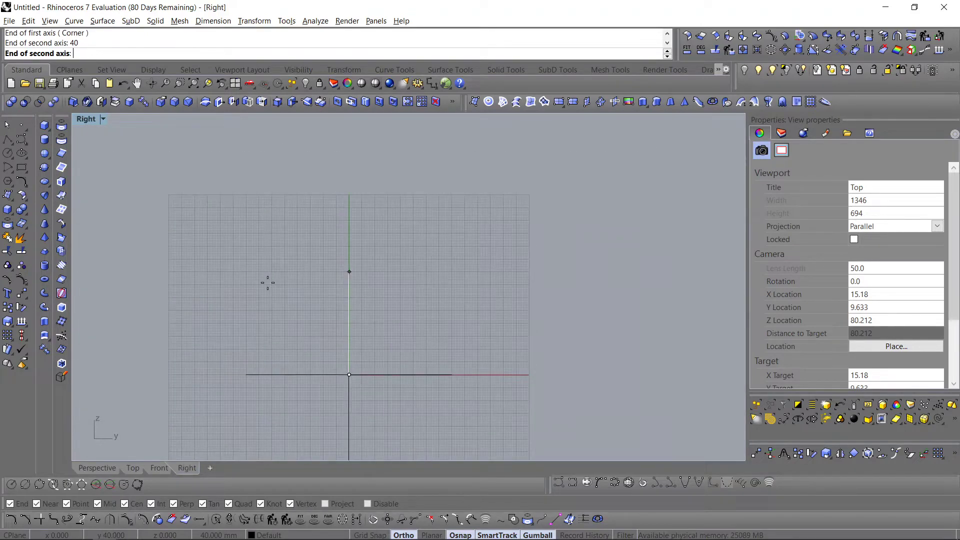
{"action": "type", "text": "10"}
{"action": "key", "text": "Return"}
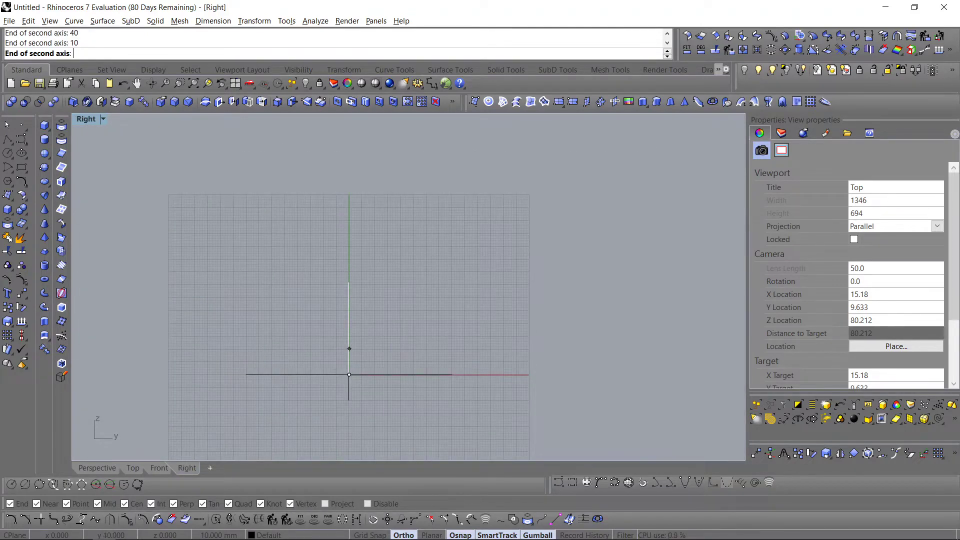
{"action": "left_click", "coordinate": [268, 283]}
{"action": "key", "text": "Escape"}
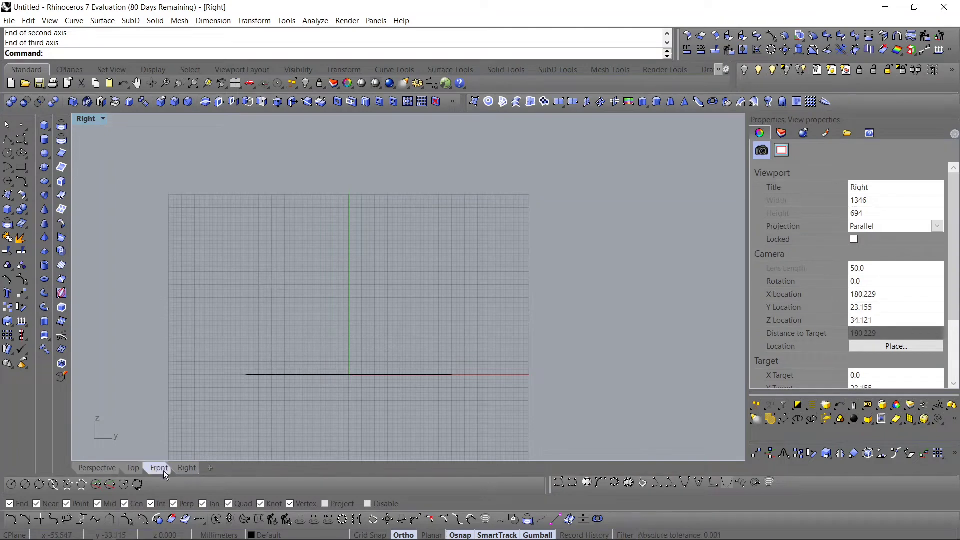
Step: Create an ellipsoid centred at the origin in the top view with axis lengths of 40, 40 and 10 mm from its centre
{"action": "left_click", "coordinate": [111, 469]}
{"action": "left_click", "coordinate": [138, 469]}
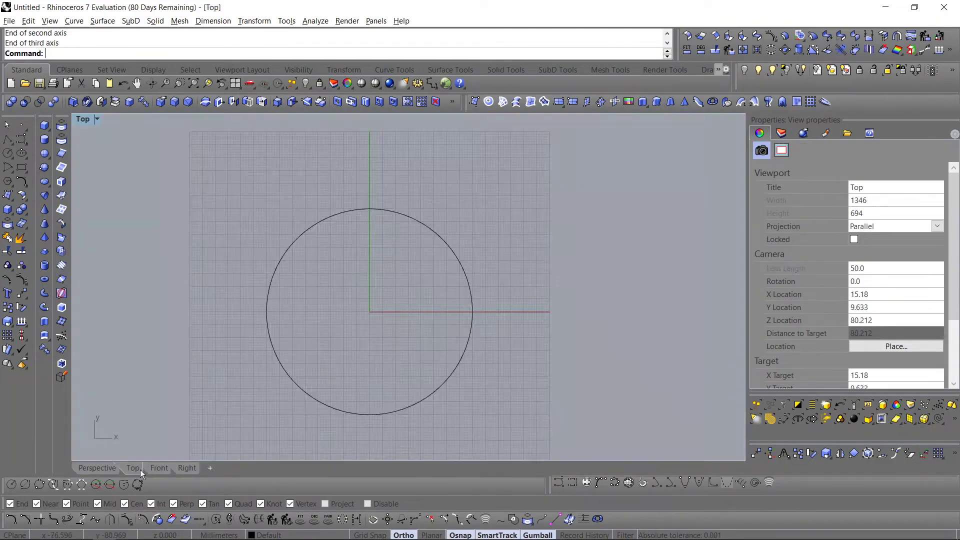
{"action": "left_click", "coordinate": [62, 181]}
{"action": "type", "text": "0"}
{"action": "key", "text": "Return"}
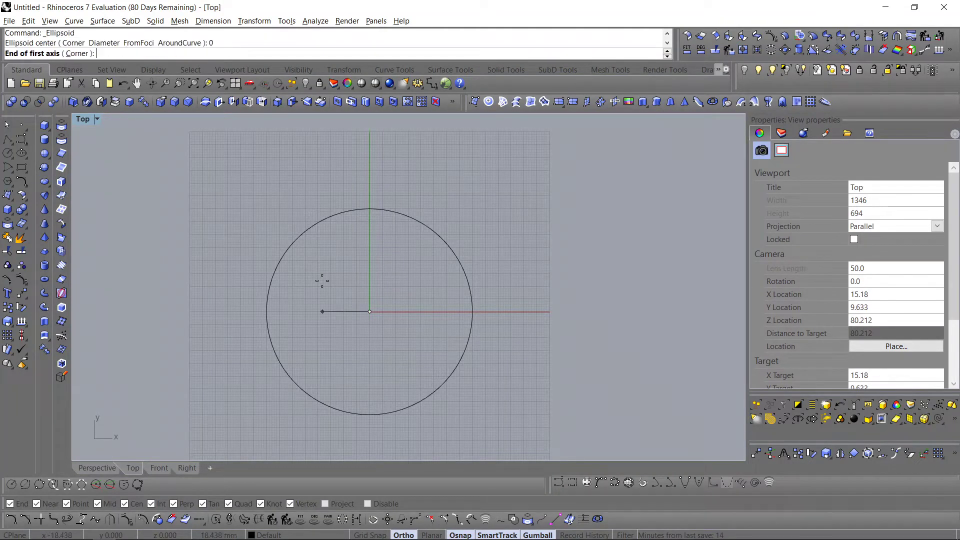
{"action": "type", "text": "5"}
{"action": "key", "text": "BackSpace"}
{"action": "type", "text": "40"}
{"action": "key", "text": "Return"}
{"action": "left_click", "coordinate": [318, 277]}
{"action": "type", "text": "40"}
{"action": "key", "text": "Return"}
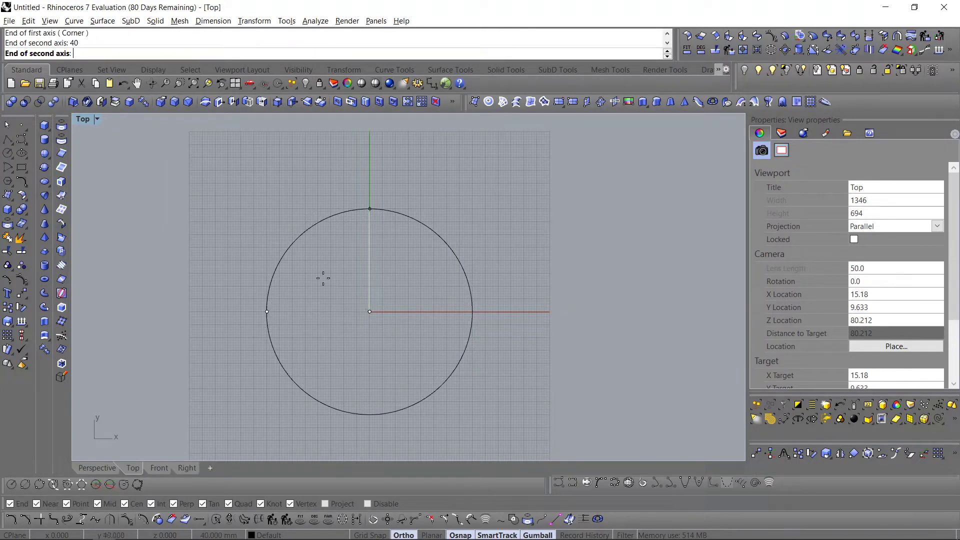
{"action": "left_click", "coordinate": [322, 276]}
{"action": "type", "text": "10"}
{"action": "key", "text": "Return"}
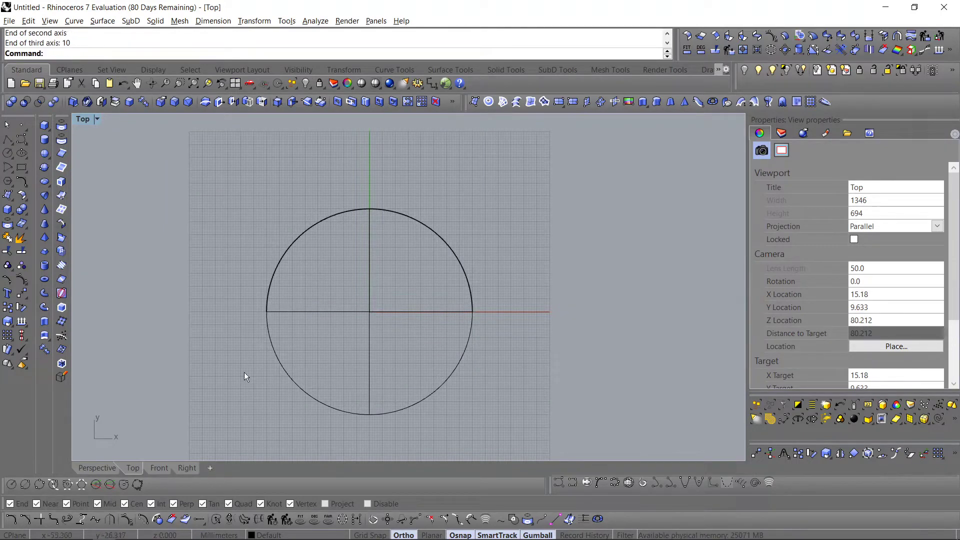
Step: Move the ellipsoid 30 mm vertically upward in the right view
{"action": "left_click", "coordinate": [175, 467]}
{"action": "left_click", "coordinate": [364, 350]}
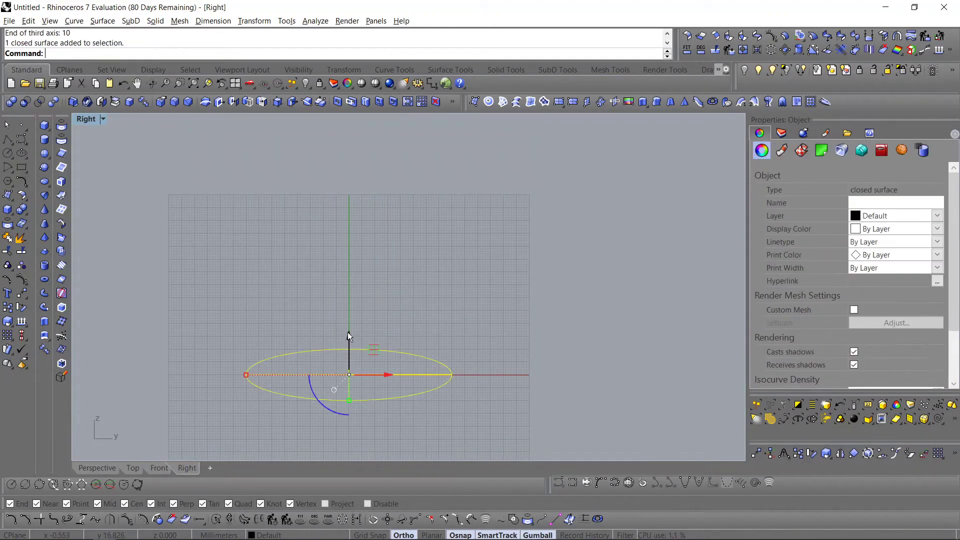
{"action": "left_click", "coordinate": [347, 332]}
{"action": "type", "text": "30"}
{"action": "key", "text": "Return"}
{"action": "left_click", "coordinate": [517, 247]}
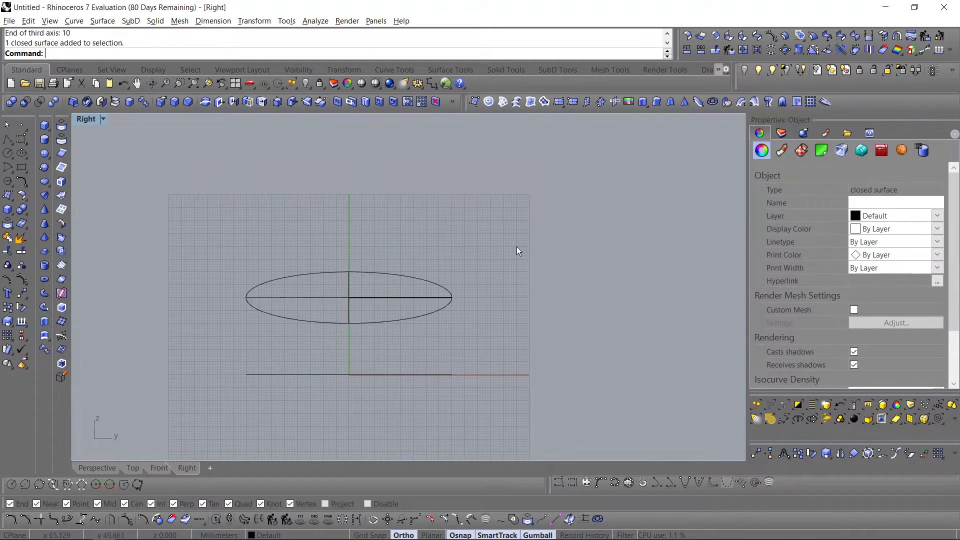
Step: Start a box in the right view with its first base corner at the ellipsoid's centre
{"action": "scroll", "coordinate": [358, 302], "scroll_direction": "up", "scroll_amount": 3}
{"action": "scroll", "coordinate": [347, 284], "scroll_direction": "down", "scroll_amount": 1}
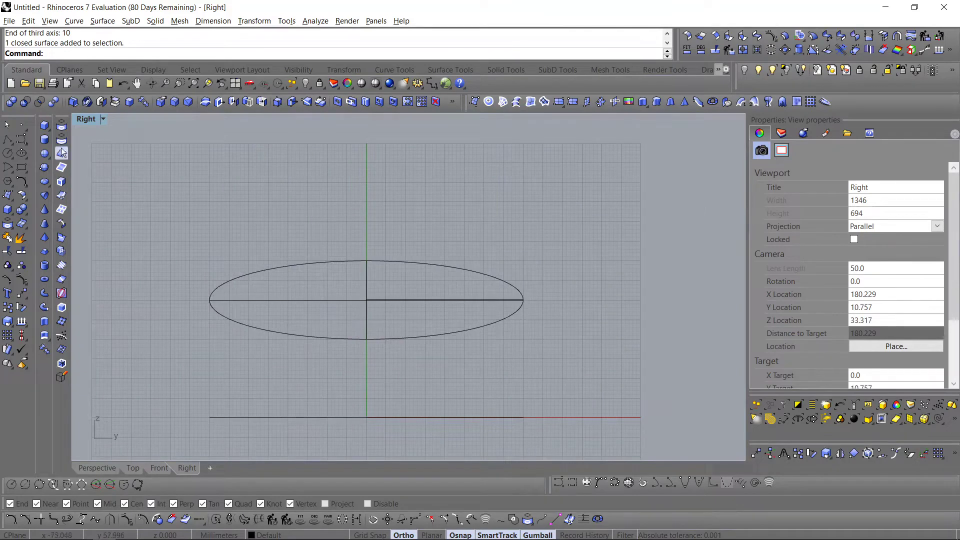
{"action": "left_click", "coordinate": [44, 140]}
{"action": "left_click", "coordinate": [45, 126]}
{"action": "scroll", "coordinate": [365, 304], "scroll_direction": "up", "scroll_amount": 2}
{"action": "left_click", "coordinate": [354, 296]}
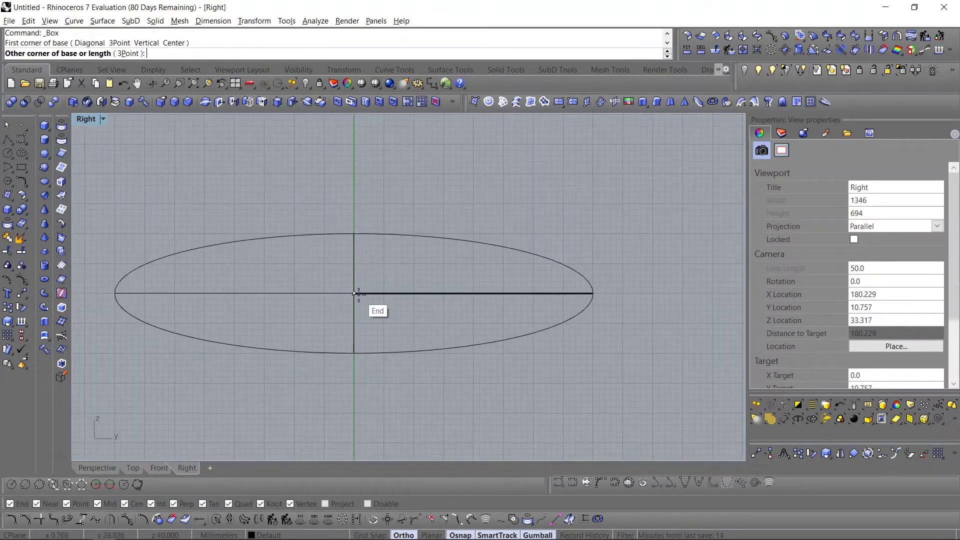
{"action": "right_click_drag", "start_coordinate": [535, 224], "coordinate": [489, 276]}
{"action": "type", "text": "1"}
{"action": "key", "text": "Return"}
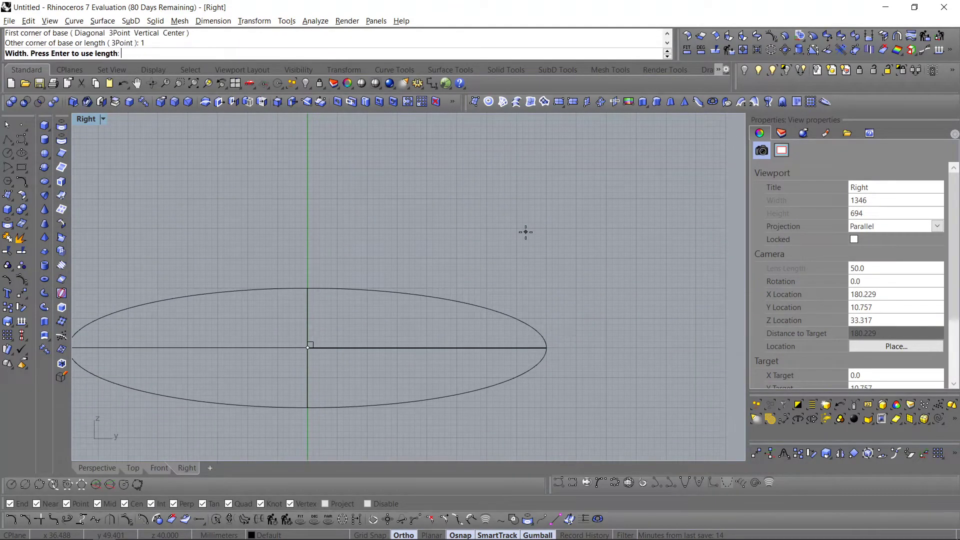
{"action": "key", "text": "Escape"}
Step: Create a box from the ellipse's center, 100 mm long, 1 mm wide and 100 mm high
{"action": "key", "text": "Return"}
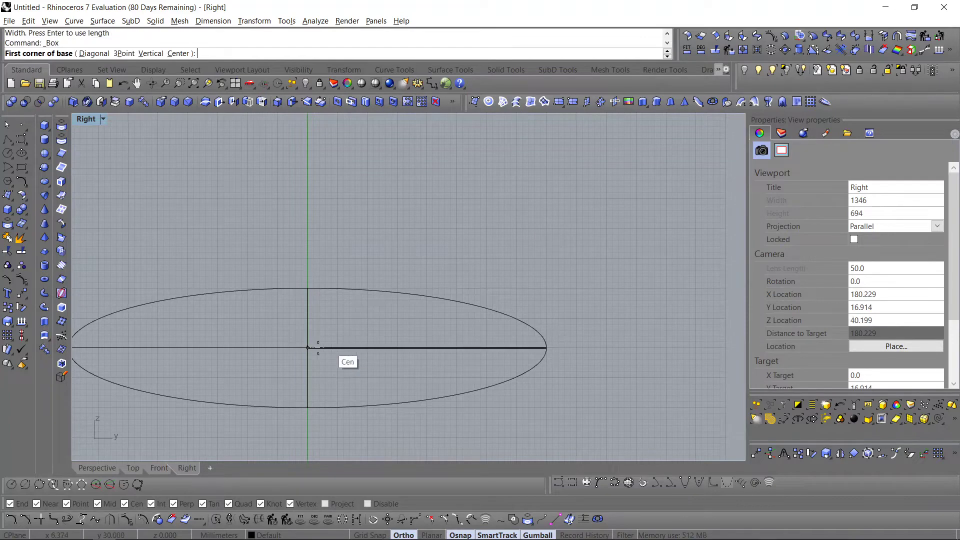
{"action": "left_click", "coordinate": [317, 343]}
{"action": "type", "text": "100"}
{"action": "key", "text": "Return"}
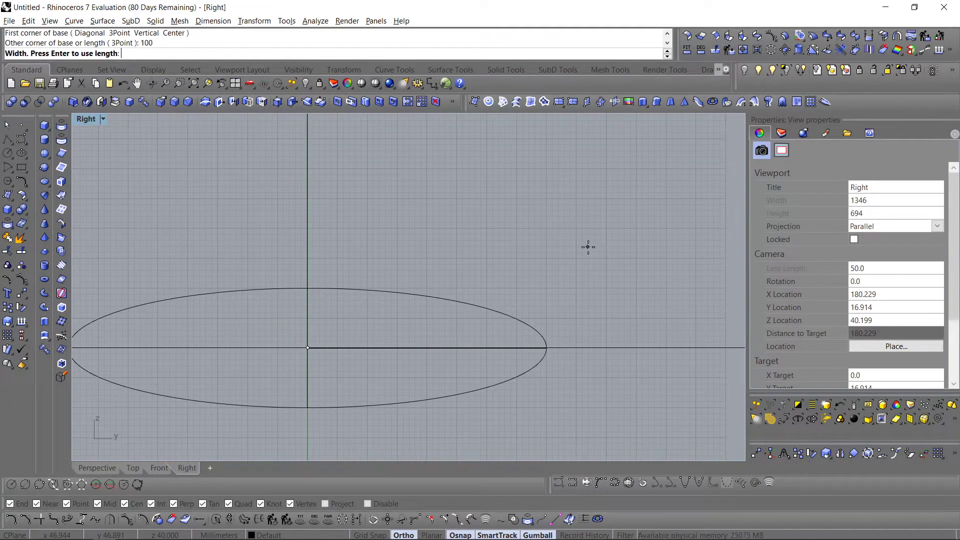
{"action": "type", "text": "1"}
{"action": "key", "text": "Return"}
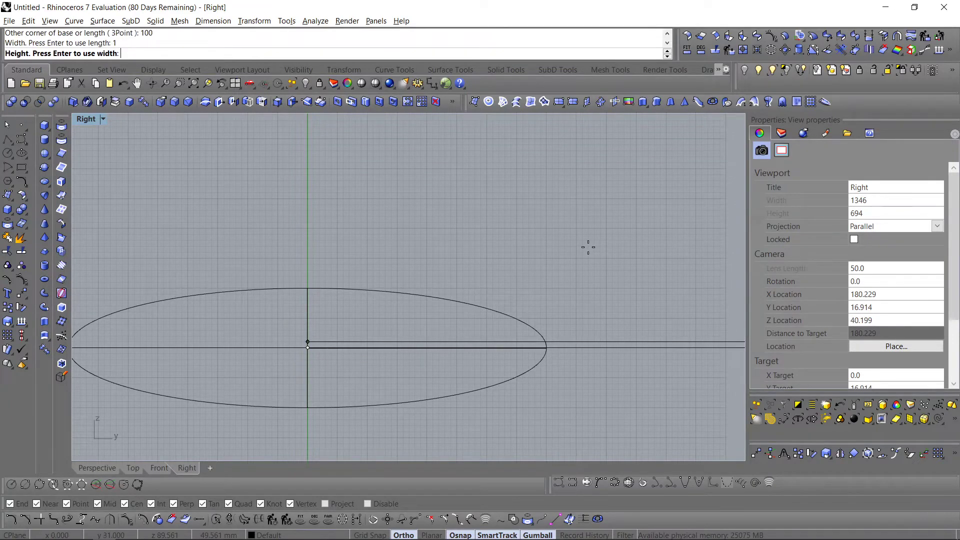
{"action": "type", "text": "5100"}
{"action": "key", "text": "Return"}
Step: Move the thin box sideways along the ellipse's horizontal axis so it extends past both ends of the ellipse
{"action": "left_click", "coordinate": [590, 345]}
{"action": "scroll", "coordinate": [588, 328], "scroll_direction": "down", "scroll_amount": 6}
{"action": "left_click_drag", "start_coordinate": [629, 340], "coordinate": [469, 354]}
{"action": "scroll", "coordinate": [526, 342], "scroll_direction": "up", "scroll_amount": 6}
{"action": "scroll", "coordinate": [583, 329], "scroll_direction": "down", "scroll_amount": 5}
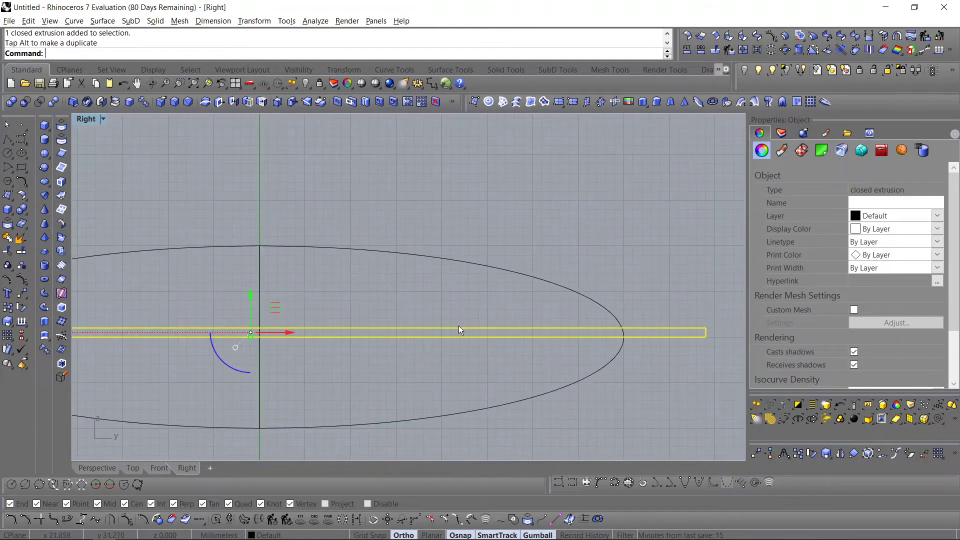
{"action": "right_click_drag", "start_coordinate": [467, 310], "coordinate": [448, 307]}
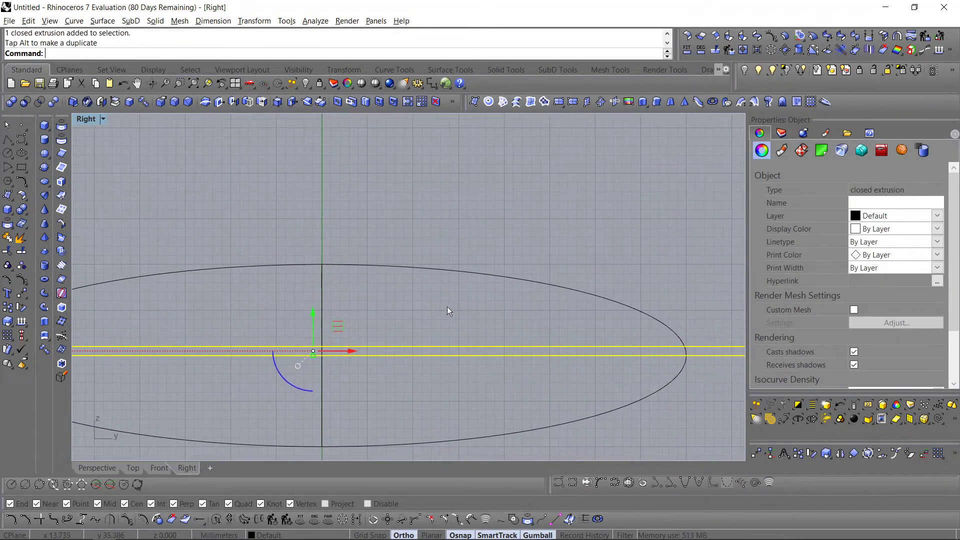
{"action": "scroll", "coordinate": [551, 333], "scroll_direction": "up", "scroll_amount": 3}
{"action": "scroll", "coordinate": [510, 307], "scroll_direction": "down", "scroll_amount": 3}
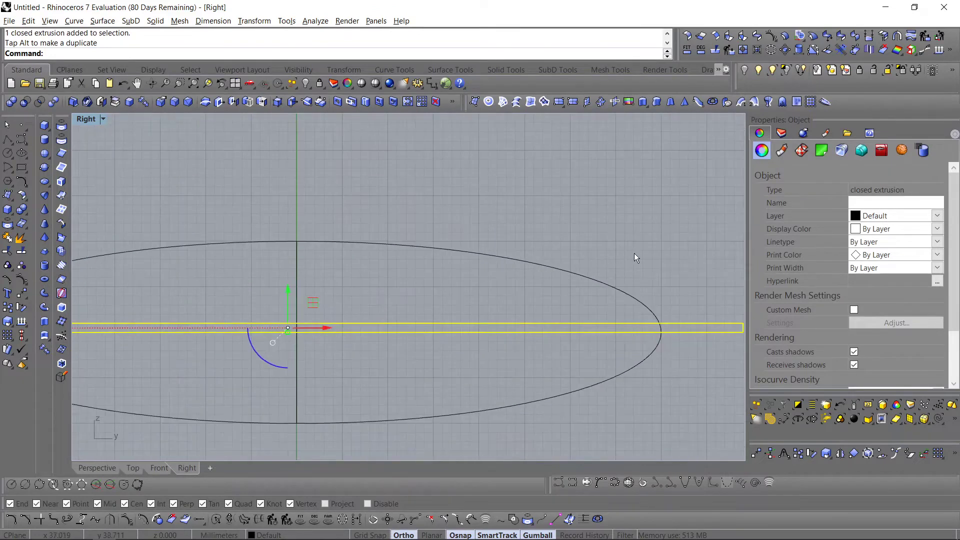
{"action": "right_click_drag", "start_coordinate": [570, 277], "coordinate": [593, 266]}
{"action": "right_click_drag", "start_coordinate": [409, 309], "coordinate": [464, 305]}
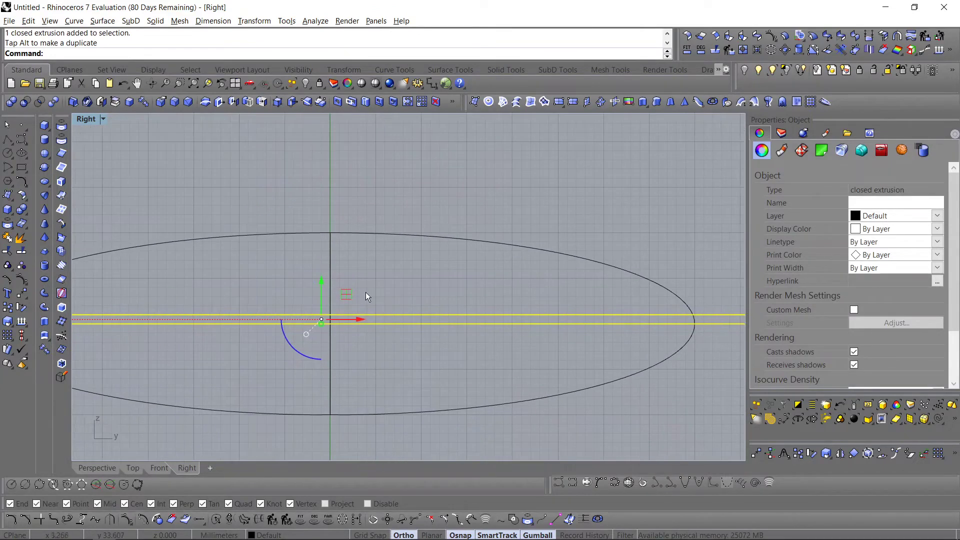
Step: Move the thin box up by 1 mm so it sits one thickness above the ellipse's horizontal axis, and deselect it
{"action": "left_click", "coordinate": [320, 280]}
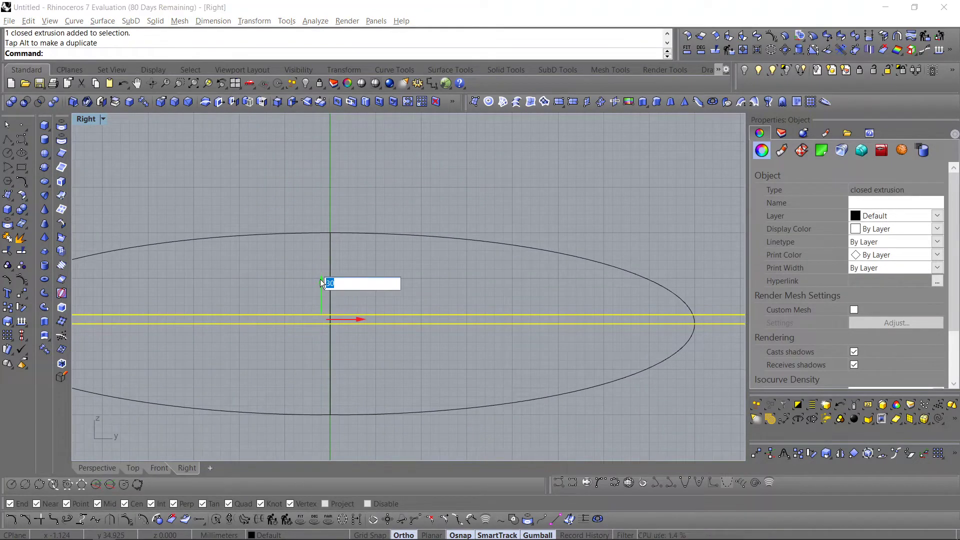
{"action": "key", "text": "Return"}
{"action": "scroll", "coordinate": [320, 279], "scroll_direction": "down", "scroll_amount": 1}
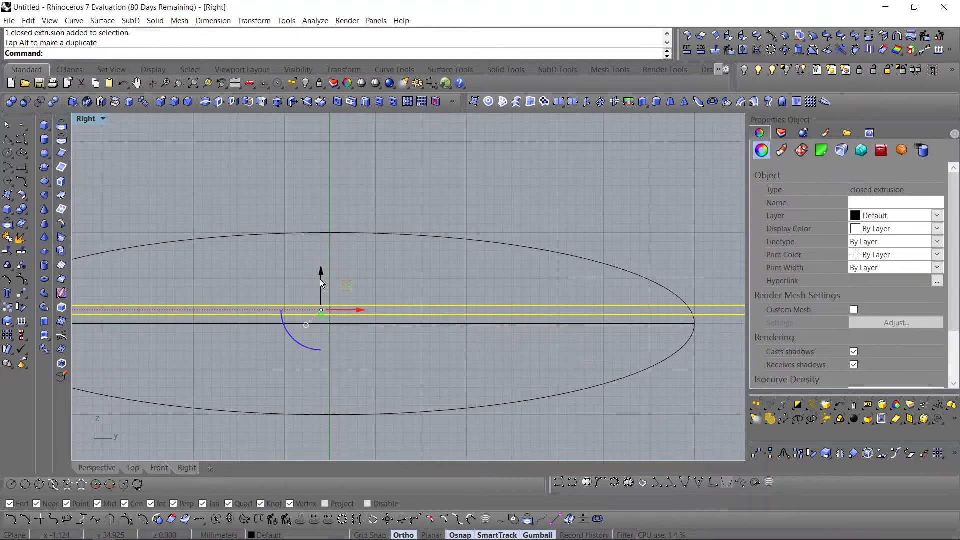
{"action": "scroll", "coordinate": [398, 319], "scroll_direction": "down", "scroll_amount": 1}
{"action": "right_click_drag", "start_coordinate": [398, 319], "coordinate": [434, 330]}
{"action": "left_click", "coordinate": [492, 349]}
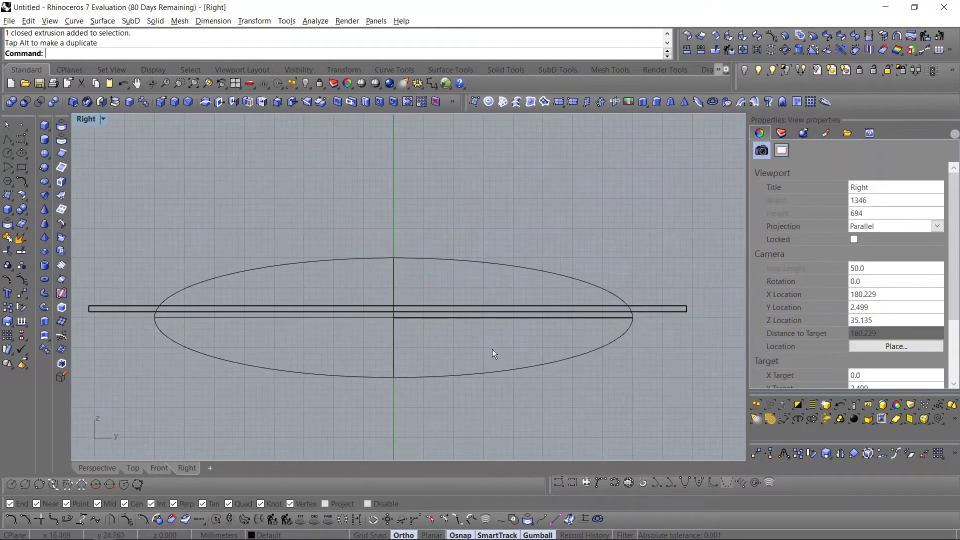
Step: Try to trim the ellipse's short end segment lying within the thickness of the thin box
{"action": "type", "text": "Trim"}
{"action": "key", "text": "Return"}
{"action": "left_click_drag", "start_coordinate": [650, 260], "coordinate": [521, 336]}
{"action": "scroll", "coordinate": [626, 307], "scroll_direction": "up", "scroll_amount": 8}
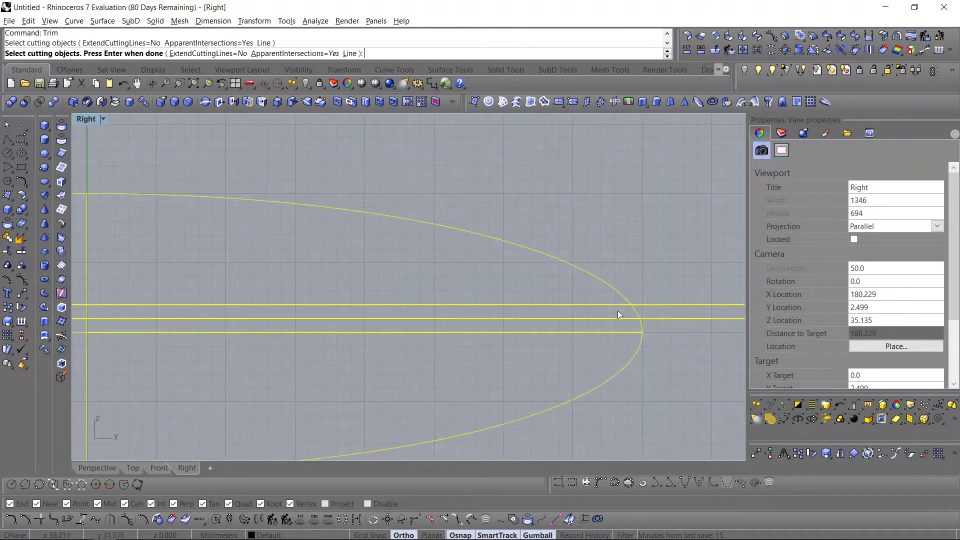
{"action": "key", "text": "Return"}
{"action": "left_click", "coordinate": [633, 311]}
{"action": "scroll", "coordinate": [634, 311], "scroll_direction": "down", "scroll_amount": 6}
{"action": "scroll", "coordinate": [637, 311], "scroll_direction": "up", "scroll_amount": 14}
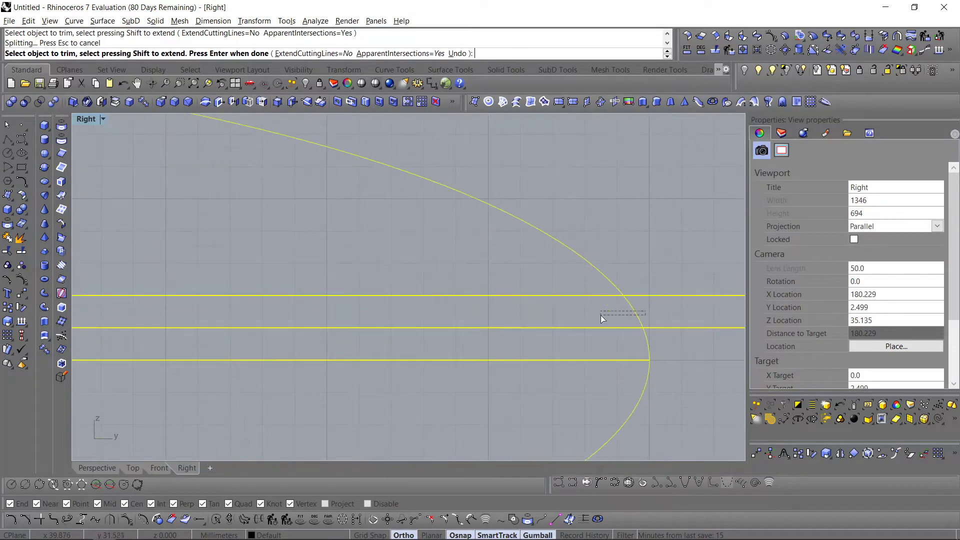
{"action": "left_click", "coordinate": [604, 314]}
{"action": "scroll", "coordinate": [616, 313], "scroll_direction": "down", "scroll_amount": 8}
{"action": "scroll", "coordinate": [616, 313], "scroll_direction": "down", "scroll_amount": 1}
{"action": "key", "text": "Return"}
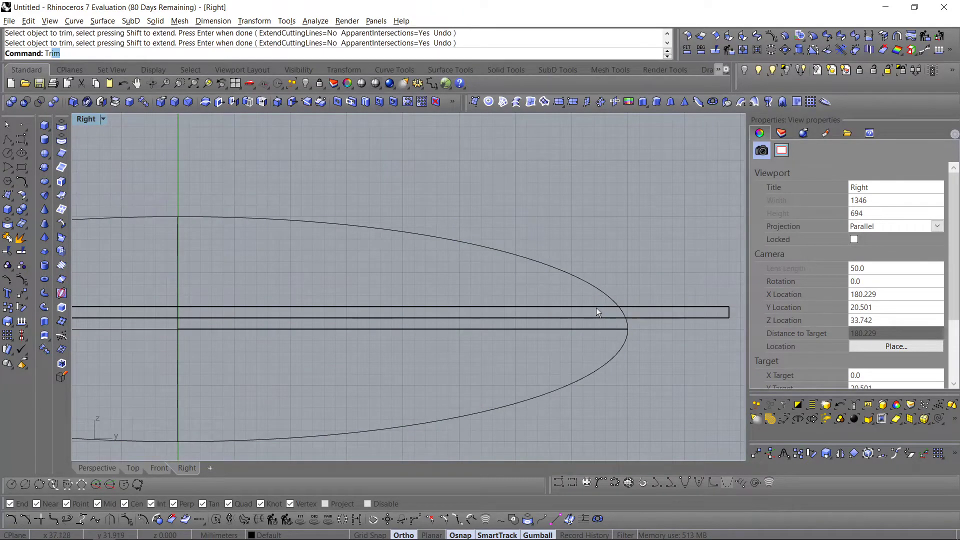
Step: Retry the Trim on the ellipse's end segment, using the ellipse, axis line and box as cutting objects
{"action": "key", "text": "Return"}
{"action": "left_click_drag", "start_coordinate": [642, 278], "coordinate": [543, 334]}
{"action": "scroll", "coordinate": [605, 321], "scroll_direction": "up", "scroll_amount": 6}
{"action": "key", "text": "Return"}
{"action": "left_click", "coordinate": [636, 304]}
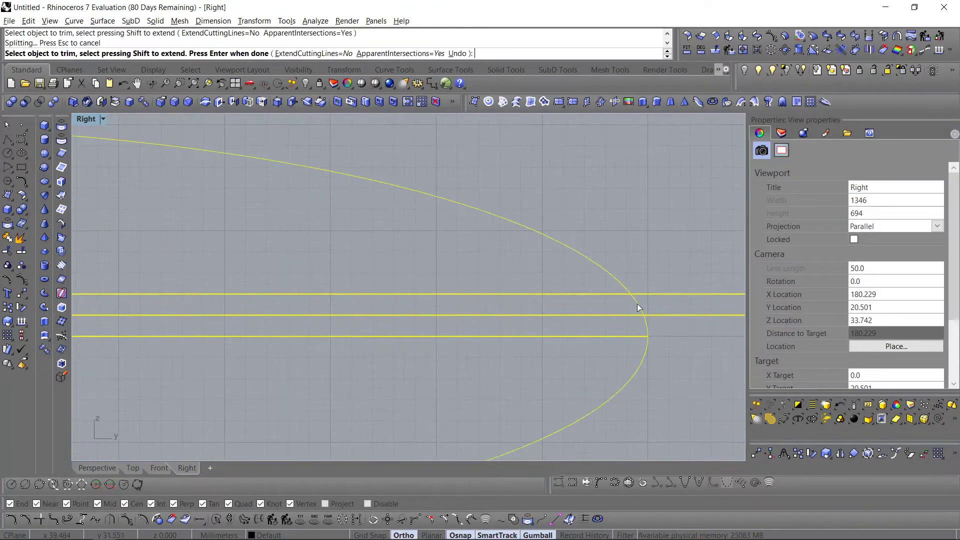
{"action": "key", "text": "Return"}
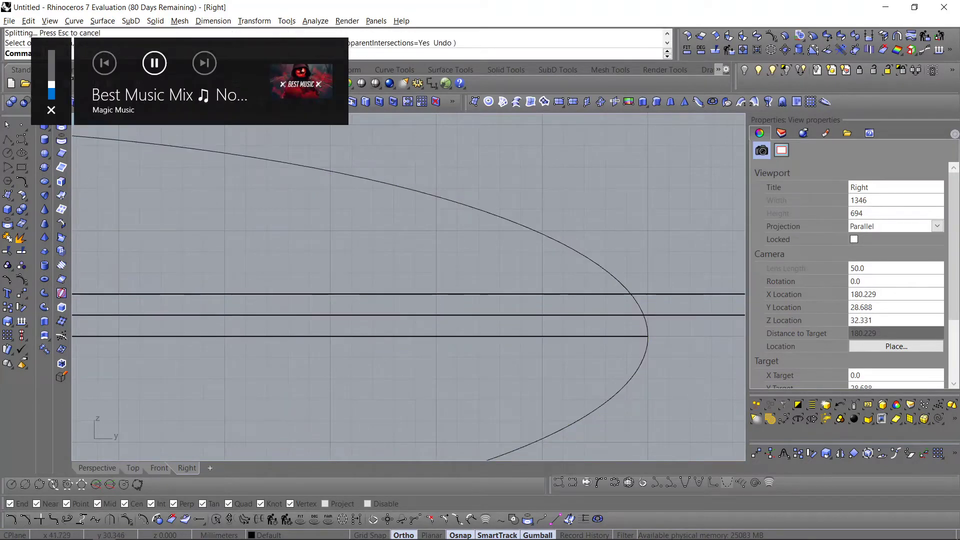
Step: In the Top view, move the box over the circle so it covers it completely, and return to the Right view
{"action": "left_click", "coordinate": [133, 467]}
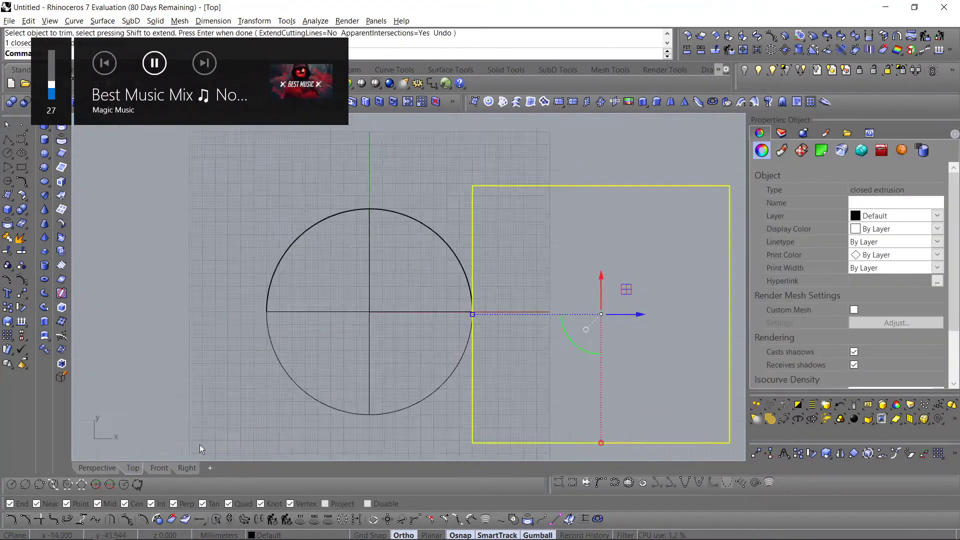
{"action": "left_click_drag", "start_coordinate": [568, 332], "coordinate": [416, 346]}
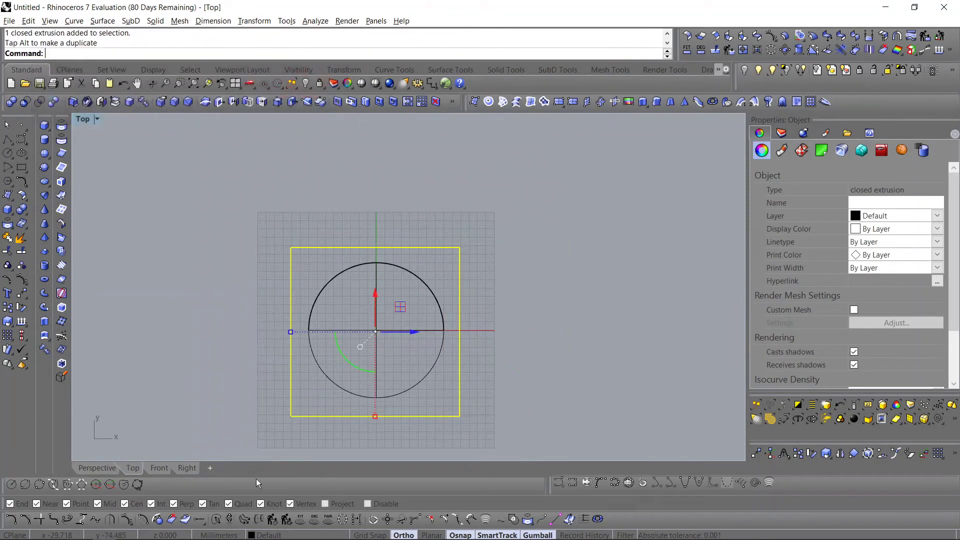
{"action": "left_click", "coordinate": [187, 468]}
{"action": "left_click", "coordinate": [467, 399]}
Step: Trim away the ellipse's end segment between the box's upper and lower faces, and delete the box
{"action": "type", "text": "Trim"}
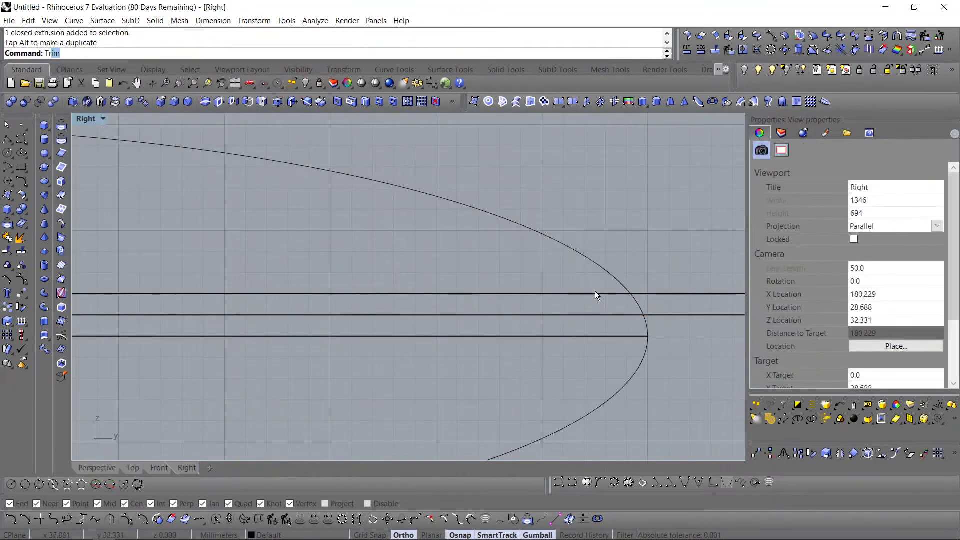
{"action": "key", "text": "Return"}
{"action": "key", "text": "ctrl+a"}
{"action": "key", "text": "Return"}
{"action": "left_click", "coordinate": [638, 303]}
{"action": "key", "text": "Return"}
{"action": "scroll", "coordinate": [634, 309], "scroll_direction": "down", "scroll_amount": 3}
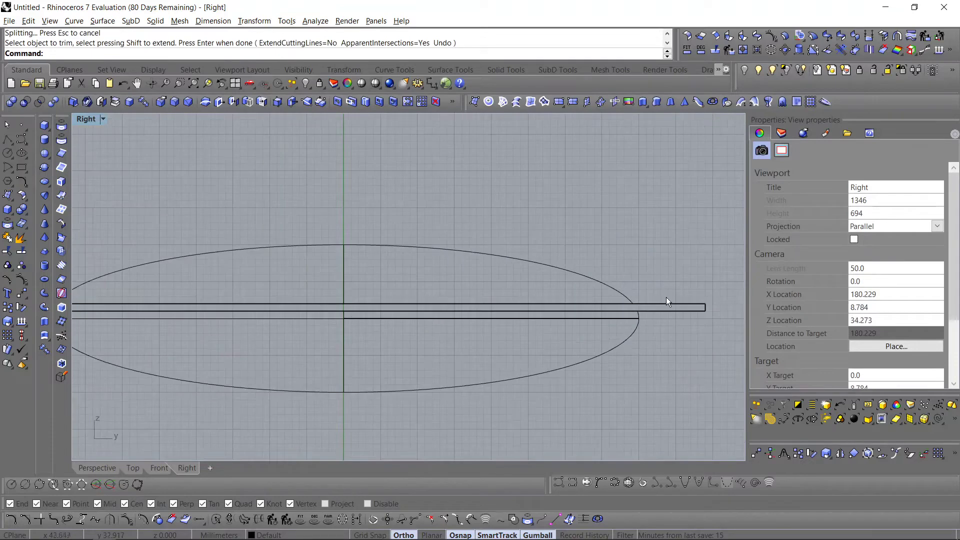
{"action": "left_click", "coordinate": [665, 306]}
{"action": "key", "text": "Delete"}
Step: Draw an interpolated curve with Ortho off from the gap's lower cut end, arching up and inward past the upper cut end
{"action": "scroll", "coordinate": [645, 307], "scroll_direction": "up", "scroll_amount": 5}
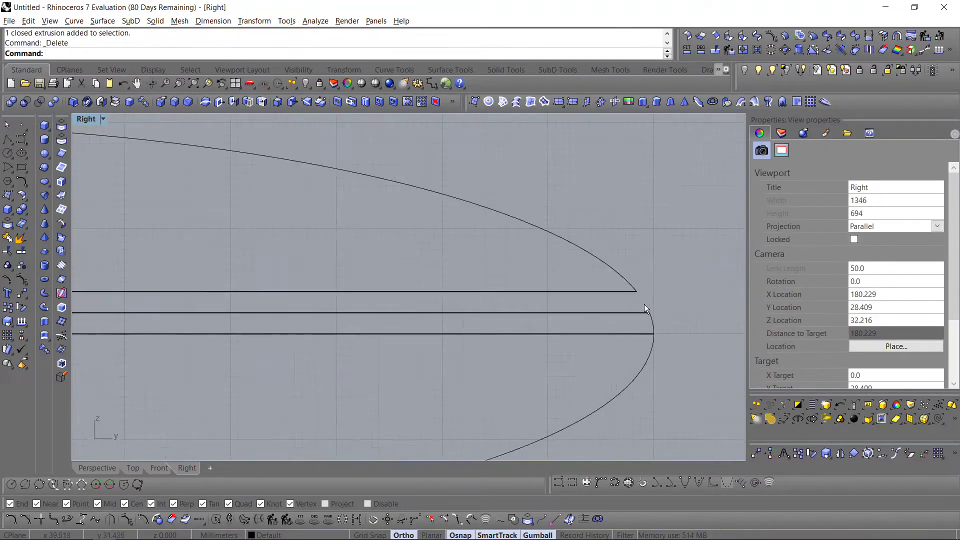
{"action": "right_click_drag", "start_coordinate": [644, 308], "coordinate": [605, 322]}
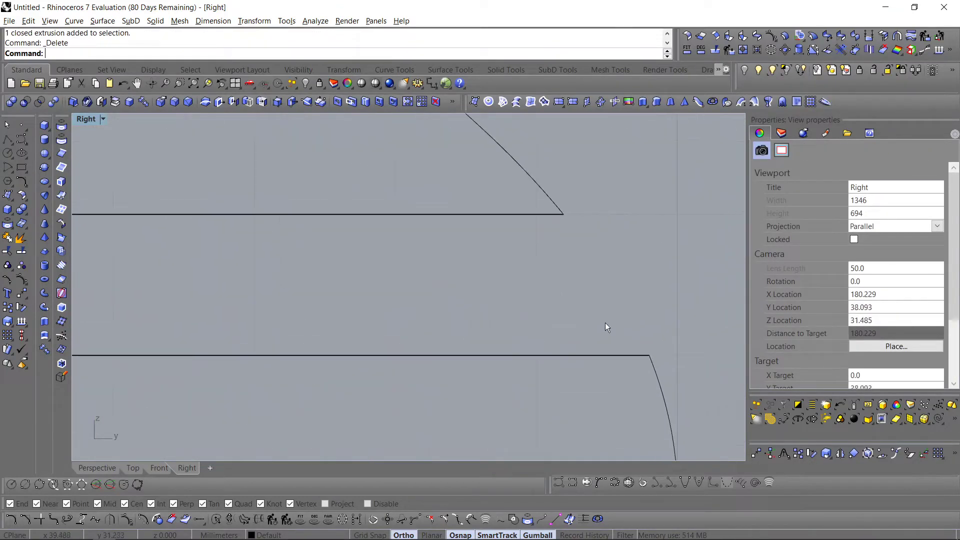
{"action": "left_click", "coordinate": [25, 144]}
{"action": "left_click", "coordinate": [54, 145]}
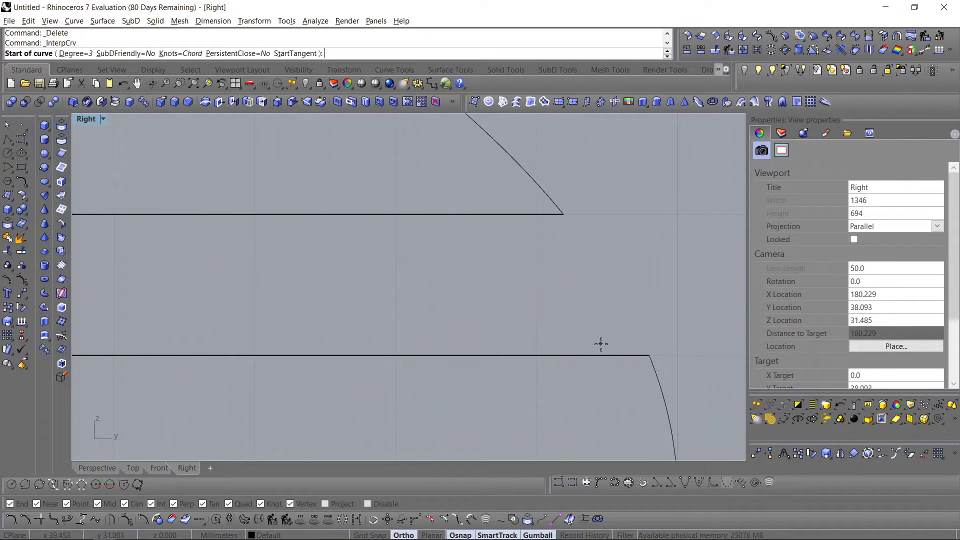
{"action": "left_click", "coordinate": [644, 352]}
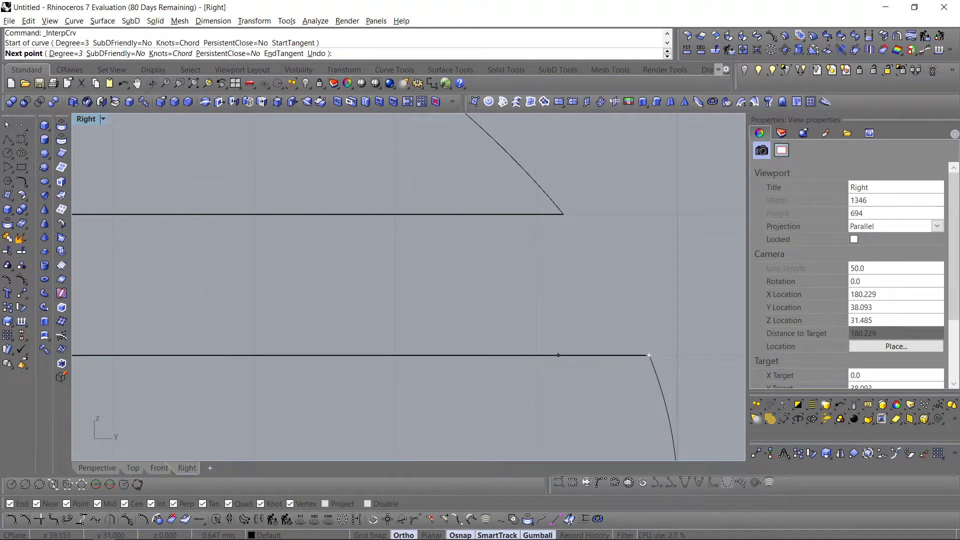
{"action": "key", "text": "F8"}
{"action": "left_click", "coordinate": [628, 321]}
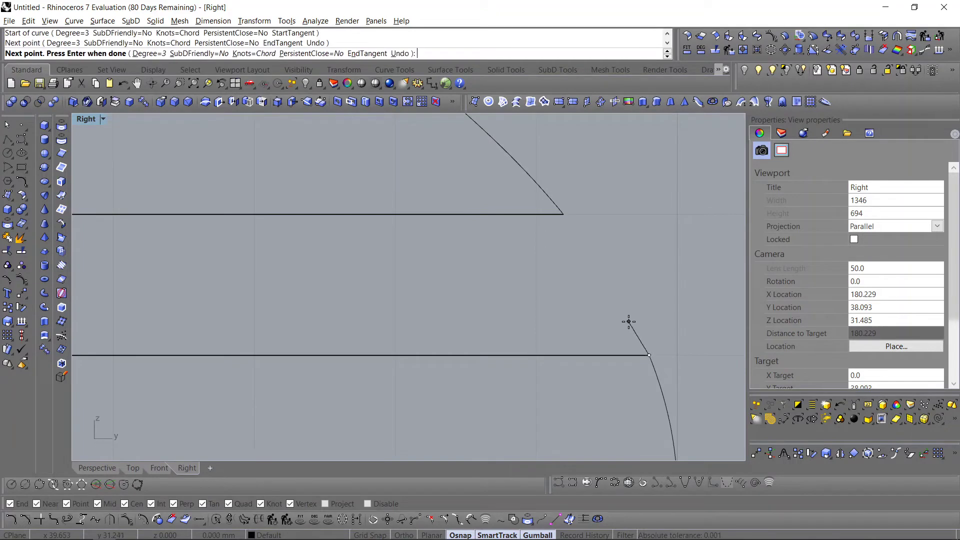
{"action": "left_click", "coordinate": [601, 299]}
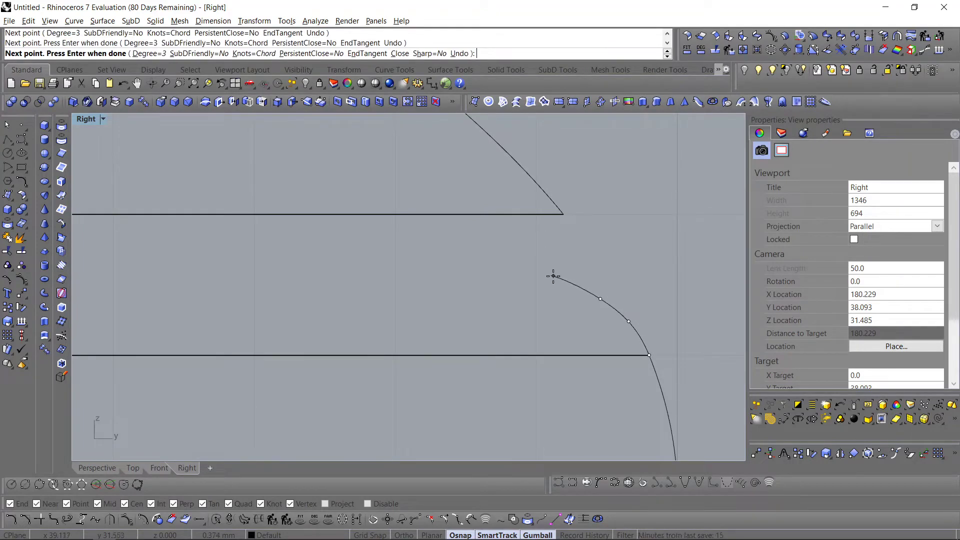
{"action": "left_click", "coordinate": [551, 278]}
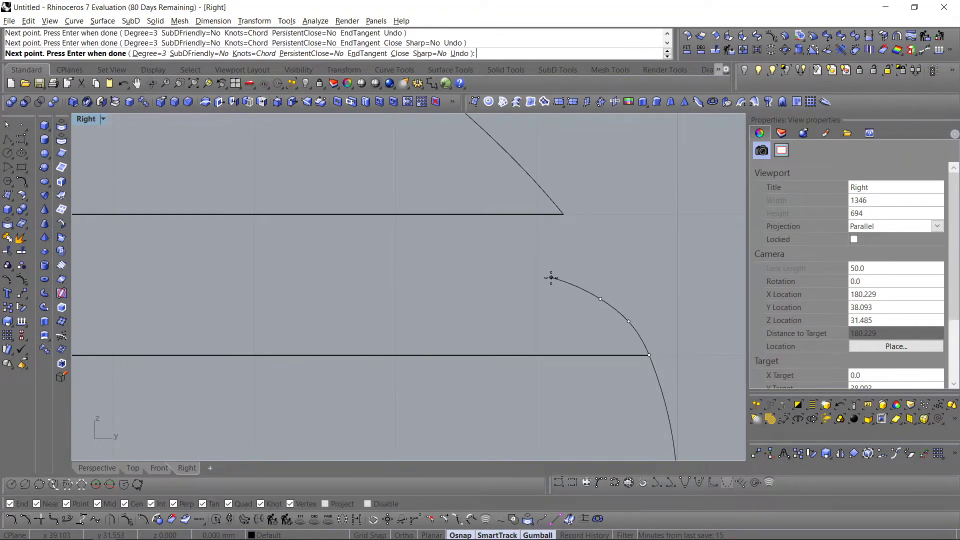
{"action": "left_click", "coordinate": [448, 271]}
{"action": "key", "text": "Return"}
Step: Draw a second interpolated curve from the gap's upper cut end, bulging outward and down to meet the first curve
{"action": "key", "text": "Return"}
{"action": "left_click", "coordinate": [562, 214]}
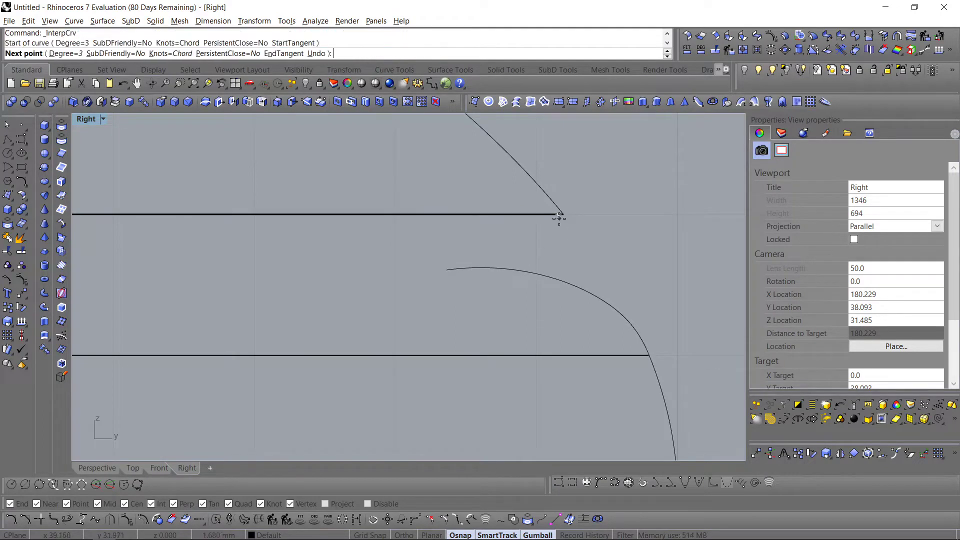
{"action": "scroll", "coordinate": [562, 215], "scroll_direction": "up", "scroll_amount": 2}
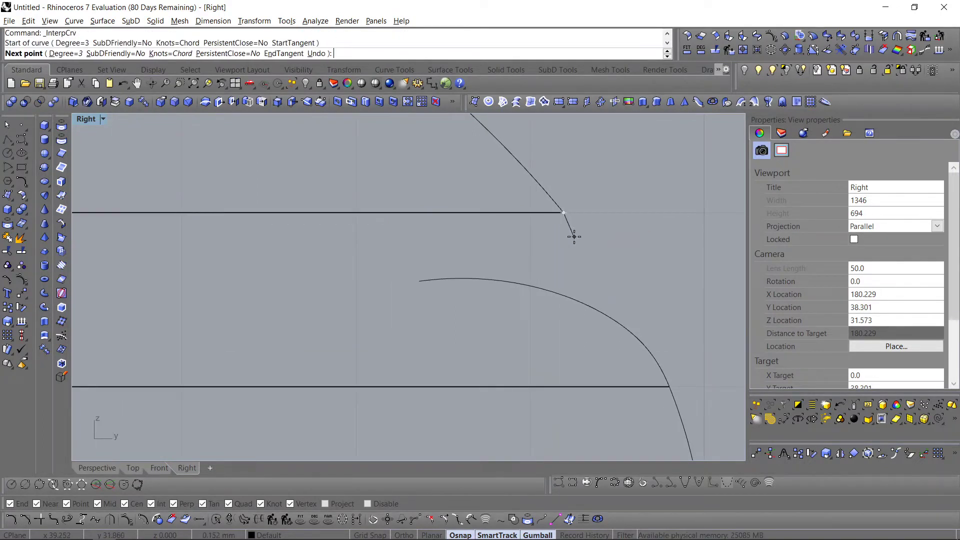
{"action": "left_click", "coordinate": [574, 238]}
{"action": "left_click", "coordinate": [575, 266]}
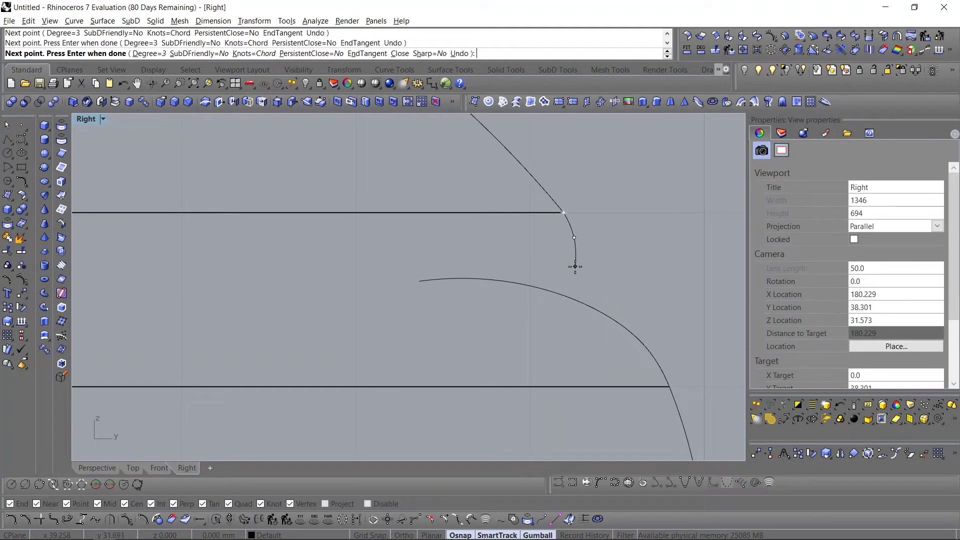
{"action": "left_click", "coordinate": [566, 296]}
{"action": "key", "text": "Return"}
Step: Trim off the inner part of the first curve that extends beyond the second curve
{"action": "type", "text": "Trim"}
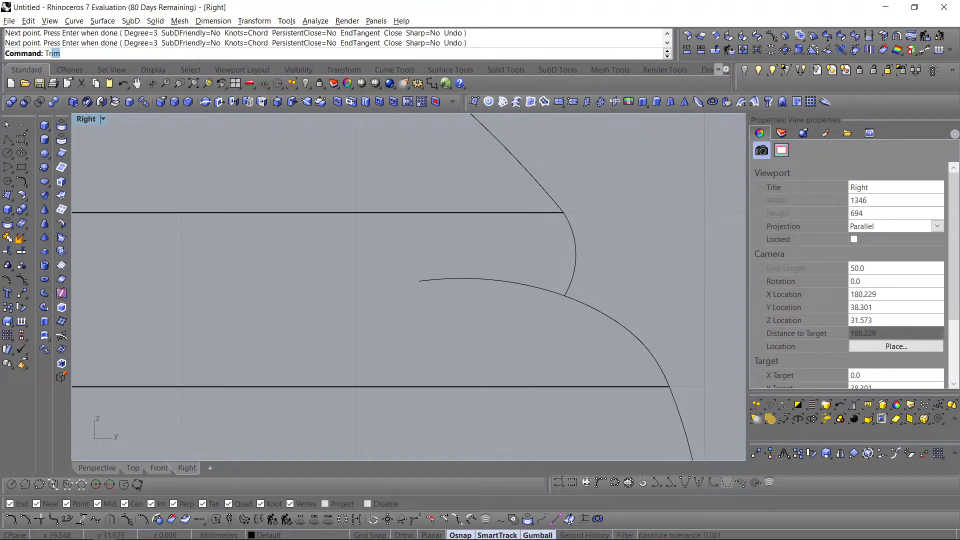
{"action": "key", "text": "Return"}
{"action": "left_click_drag", "start_coordinate": [629, 284], "coordinate": [490, 336]}
{"action": "key", "text": "Return"}
{"action": "left_click", "coordinate": [519, 284]}
{"action": "key", "text": "Return"}
Step: Join the two curves bridging the gap into one open curve
{"action": "left_click_drag", "start_coordinate": [595, 280], "coordinate": [498, 328]}
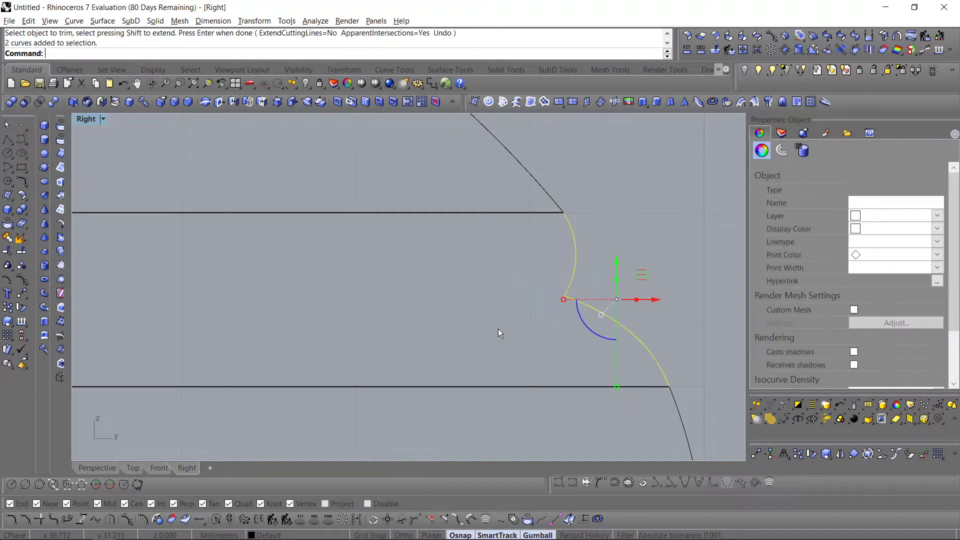
{"action": "type", "text": "Join"}
{"action": "key", "text": "Return"}
{"action": "key", "text": "Escape"}
Step: Show the joined curve's control points and move its inner corner point inward to deepen the notch
{"action": "left_click", "coordinate": [564, 299]}
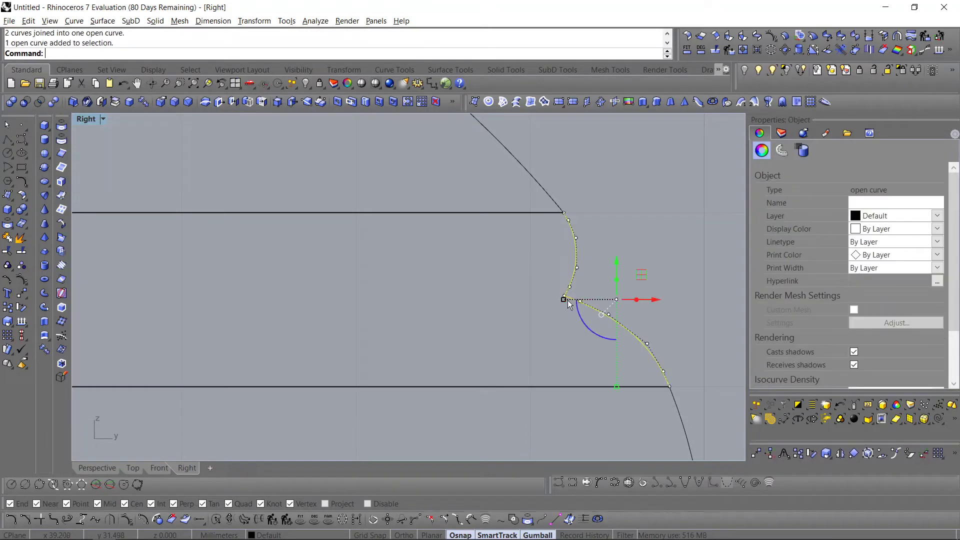
{"action": "key", "text": "F10"}
{"action": "mouse_move", "coordinate": [553, 290]}
{"action": "left_mouse_down"}
{"action": "mouse_move", "coordinate": [584, 297]}
{"action": "mouse_move", "coordinate": [564, 302]}
{"action": "left_mouse_up"}
{"action": "left_click", "coordinate": [561, 298]}
{"action": "scroll", "coordinate": [566, 307], "scroll_direction": "up", "scroll_amount": 2}
{"action": "key", "text": "Escape"}
{"action": "key", "text": "Escape"}
Step: Reshape the upper bulge of the joined curve by lowering the control point on its outer side
{"action": "scroll", "coordinate": [537, 310], "scroll_direction": "down", "scroll_amount": 8}
{"action": "scroll", "coordinate": [548, 265], "scroll_direction": "up", "scroll_amount": 2}
{"action": "key", "text": "F10"}
{"action": "left_click_drag", "start_coordinate": [548, 260], "coordinate": [575, 306]}
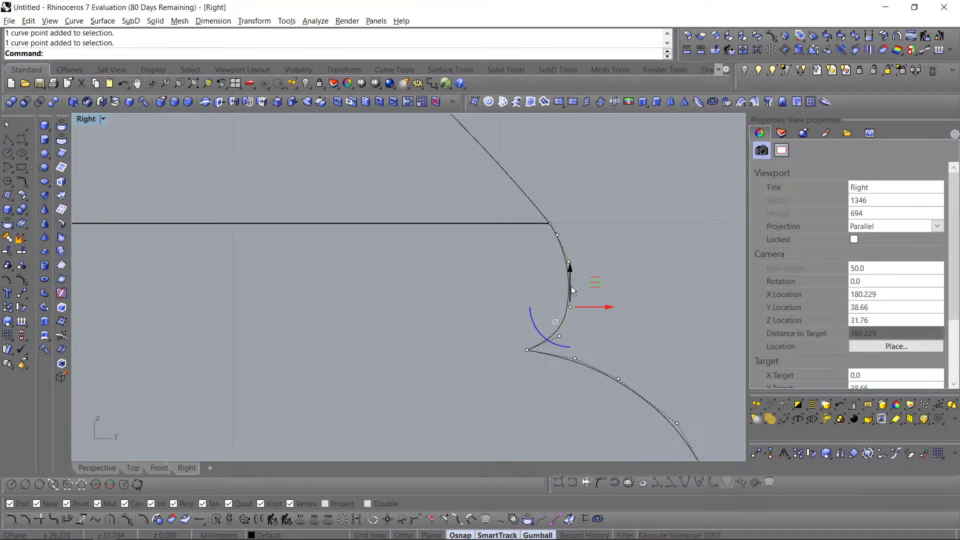
{"action": "left_click_drag", "start_coordinate": [568, 274], "coordinate": [570, 279]}
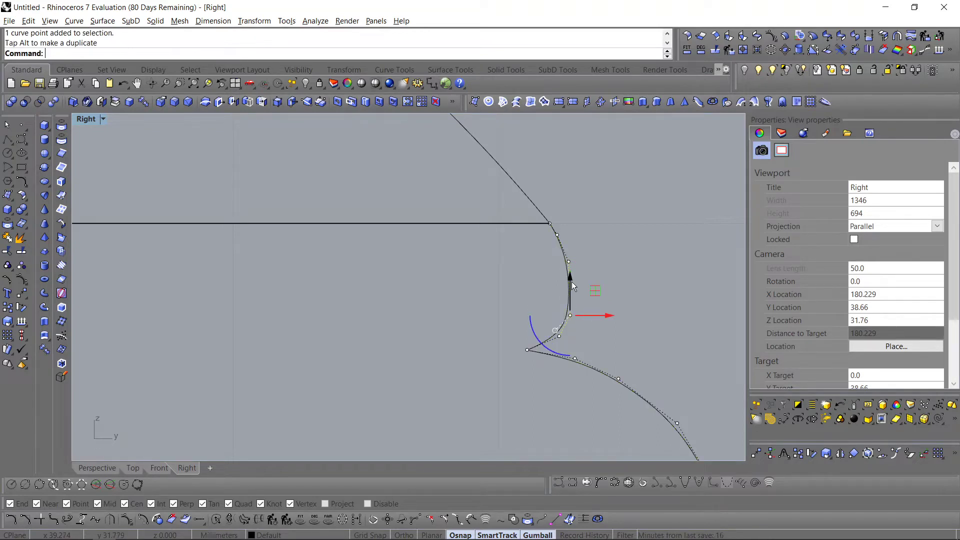
Step: Turn off the joined rim curve's control points and leave point editing
{"action": "scroll", "coordinate": [460, 364], "scroll_direction": "down", "scroll_amount": 4}
{"action": "key", "text": "Escape"}
{"action": "scroll", "coordinate": [527, 330], "scroll_direction": "down", "scroll_amount": 4}
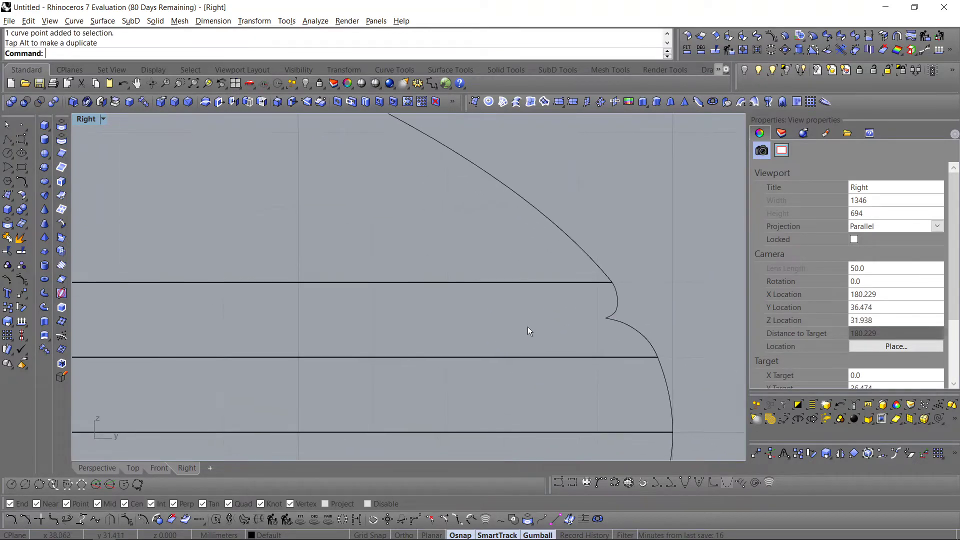
{"action": "key", "text": "Escape"}
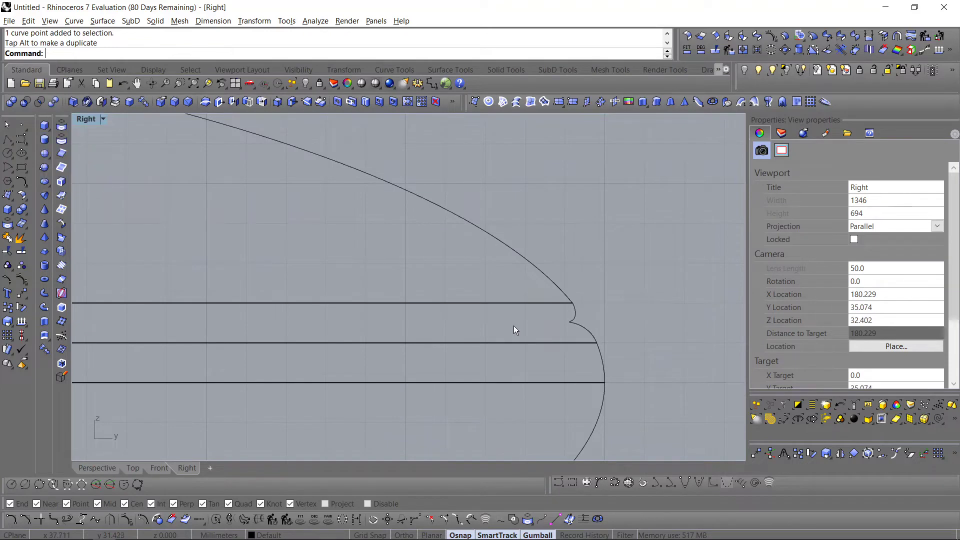
{"action": "scroll", "coordinate": [200, 430], "scroll_direction": "up", "scroll_amount": 2}
{"action": "scroll", "coordinate": [394, 381], "scroll_direction": "down", "scroll_amount": 5}
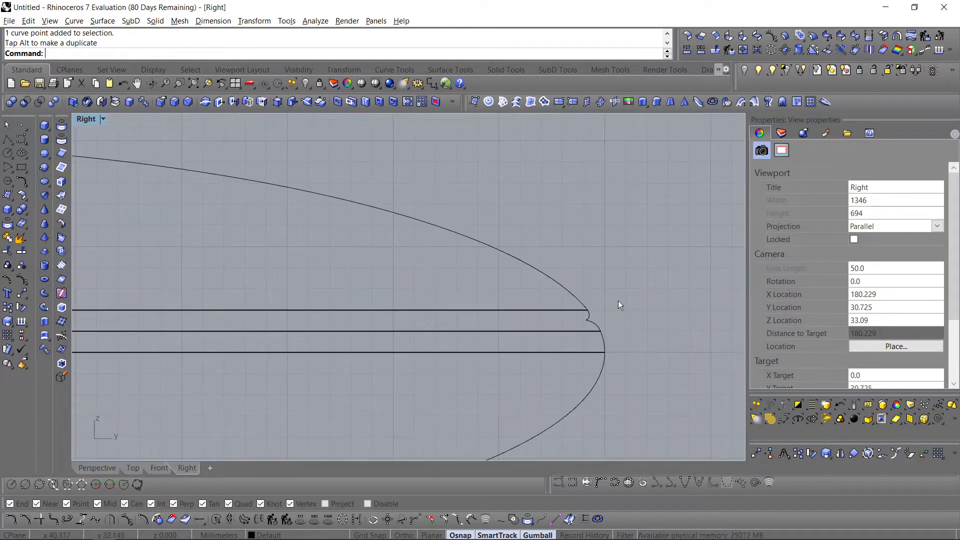
{"action": "left_click", "coordinate": [598, 322]}
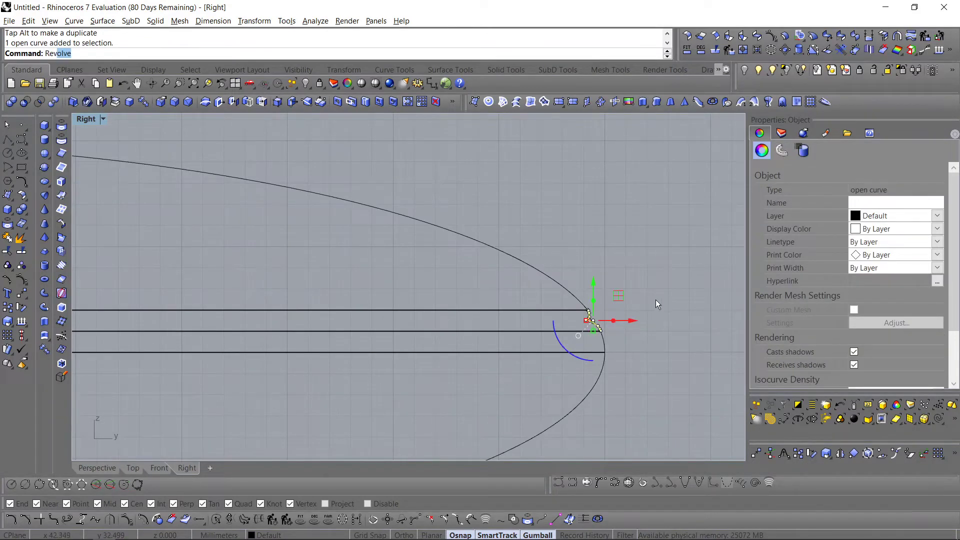
{"action": "type", "text": "Rev"}
{"action": "key", "text": "Return"}
{"action": "scroll", "coordinate": [649, 281], "scroll_direction": "down", "scroll_amount": 3}
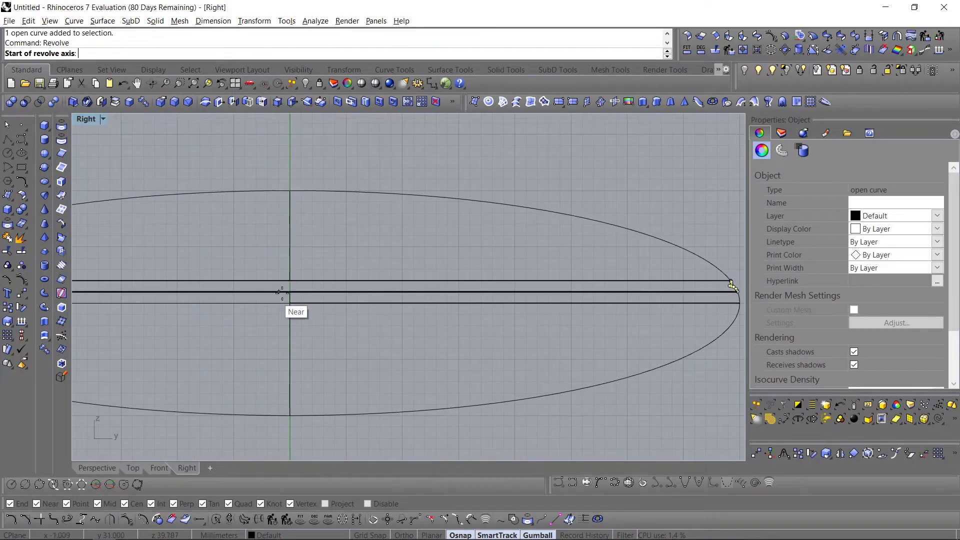
{"action": "left_click", "coordinate": [290, 292]}
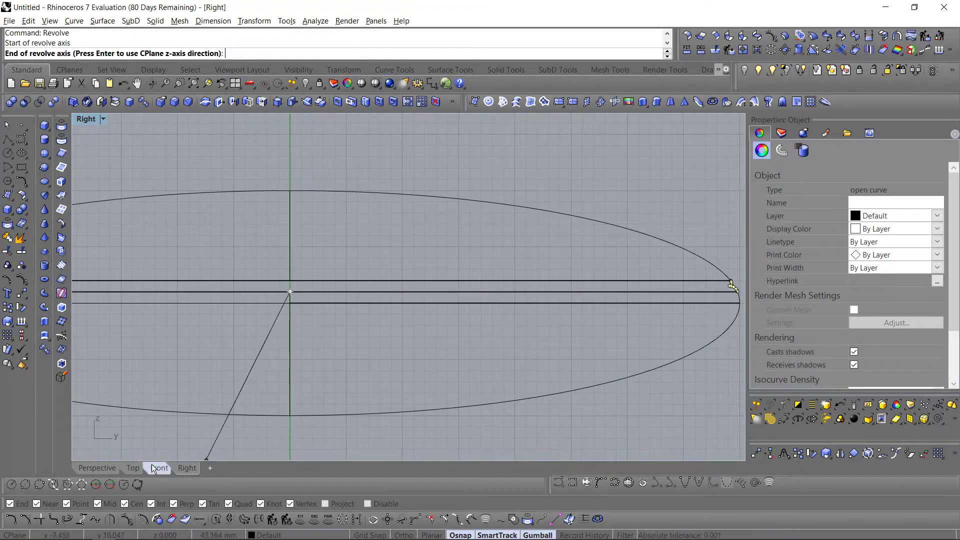
{"action": "left_click", "coordinate": [132, 468]}
{"action": "key", "text": "Escape"}
{"action": "scroll", "coordinate": [382, 324], "scroll_direction": "up", "scroll_amount": 2}
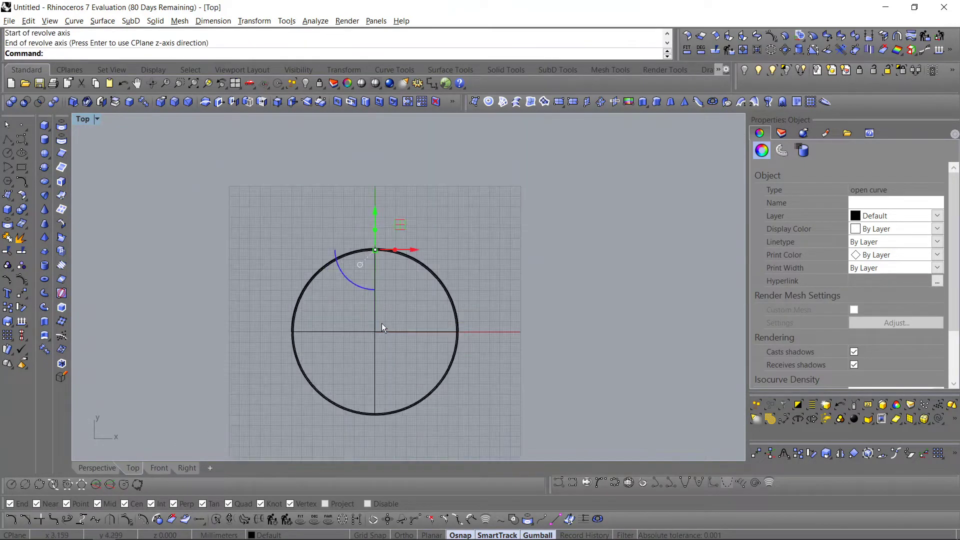
{"action": "key", "text": "Return"}
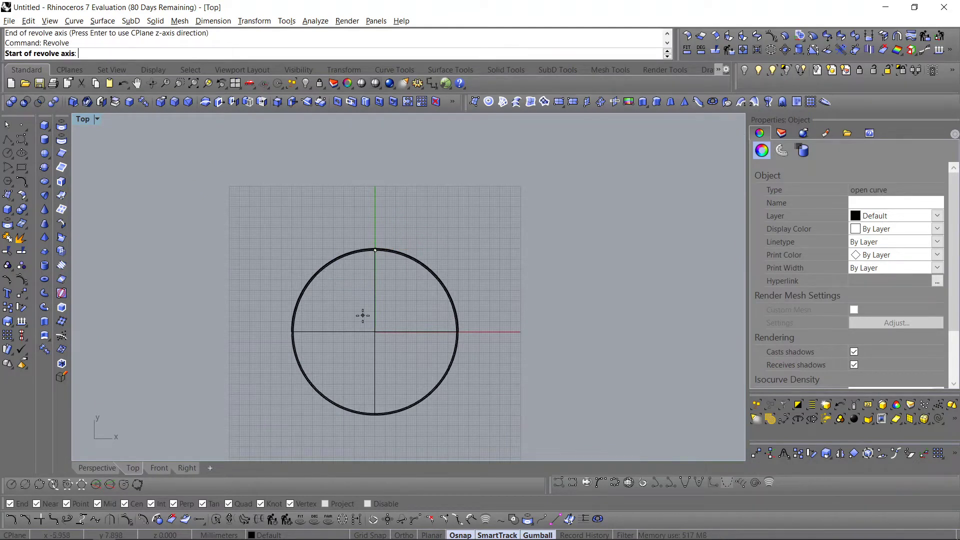
{"action": "type", "text": "0"}
{"action": "key", "text": "Return"}
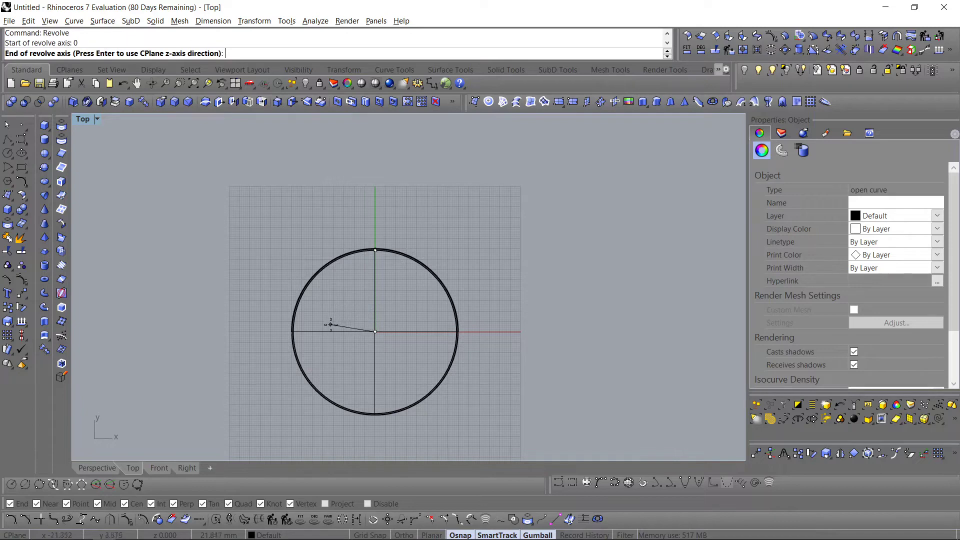
{"action": "left_click", "coordinate": [292, 331]}
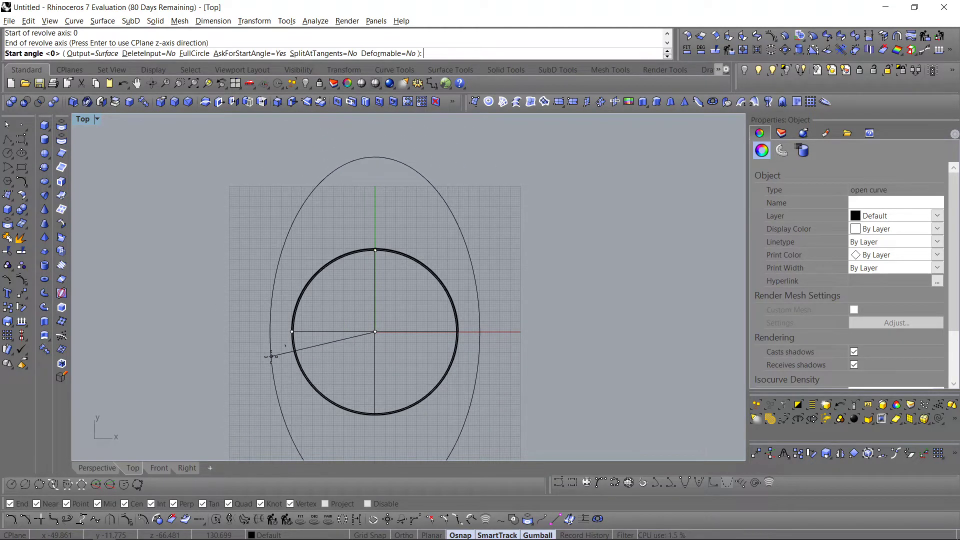
{"action": "left_click", "coordinate": [202, 464]}
{"action": "left_click", "coordinate": [189, 472]}
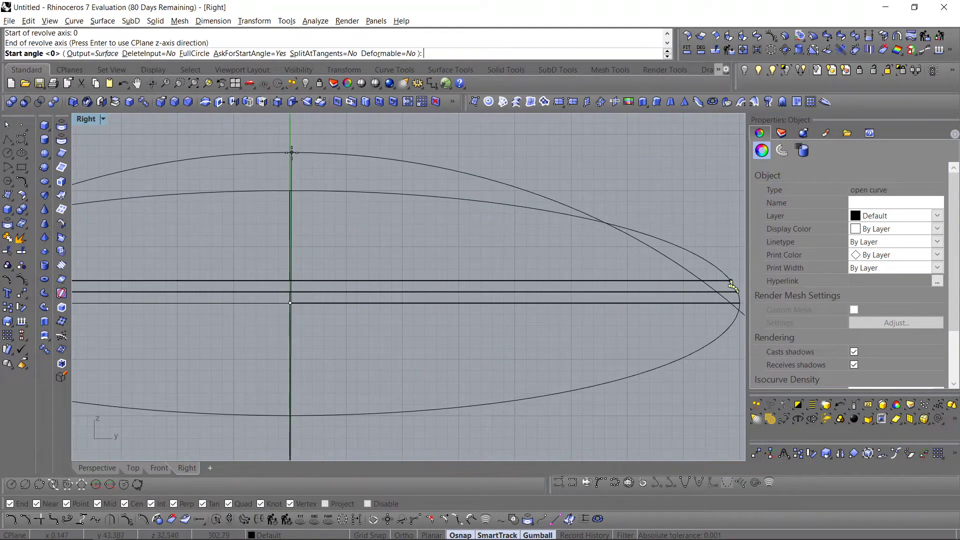
Step: Turn on Ortho and cancel the unfinished Revolve of the rim curve
{"action": "scroll", "coordinate": [321, 289], "scroll_direction": "down", "scroll_amount": 3}
{"action": "left_click", "coordinate": [403, 535]}
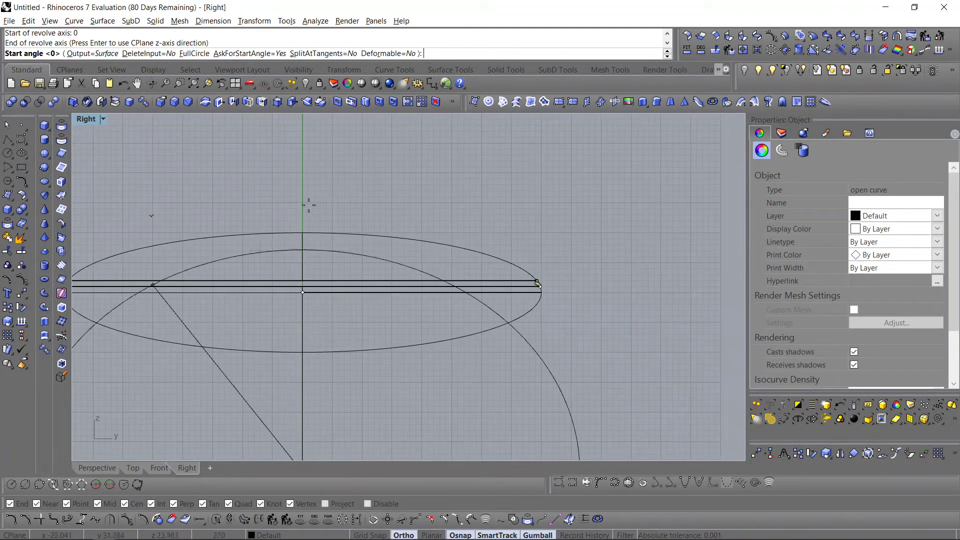
{"action": "key", "text": "Escape"}
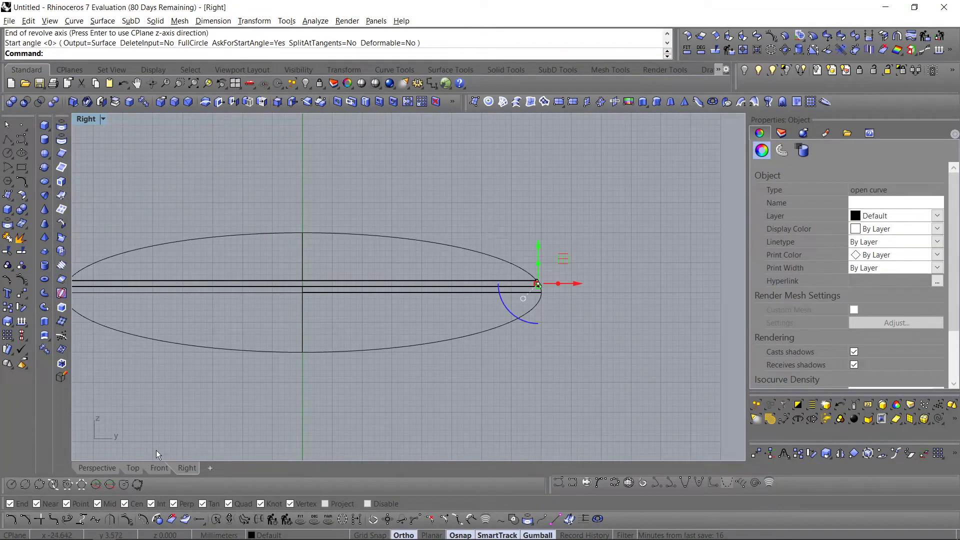
{"action": "left_click", "coordinate": [132, 467]}
{"action": "right_click_drag", "start_coordinate": [244, 394], "coordinate": [262, 385]}
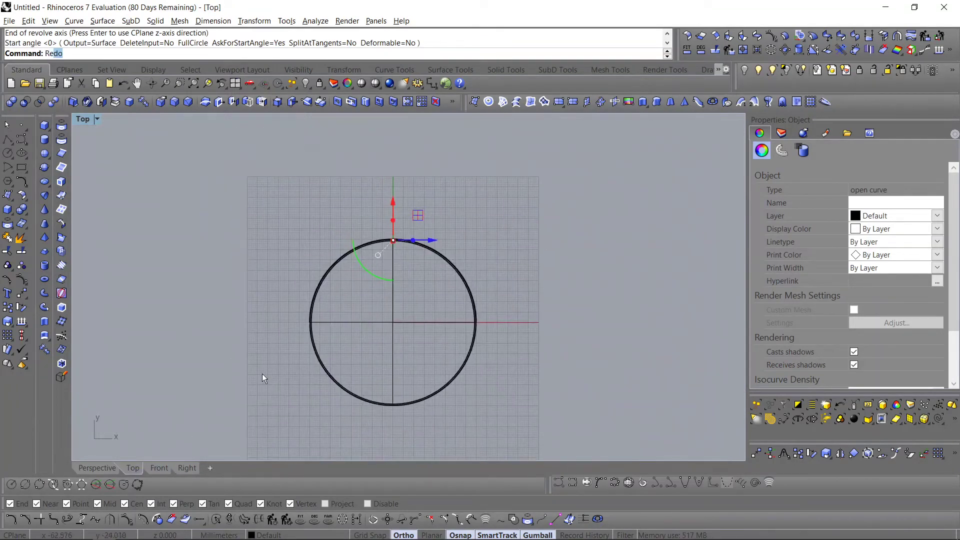
{"action": "type", "text": "W"}
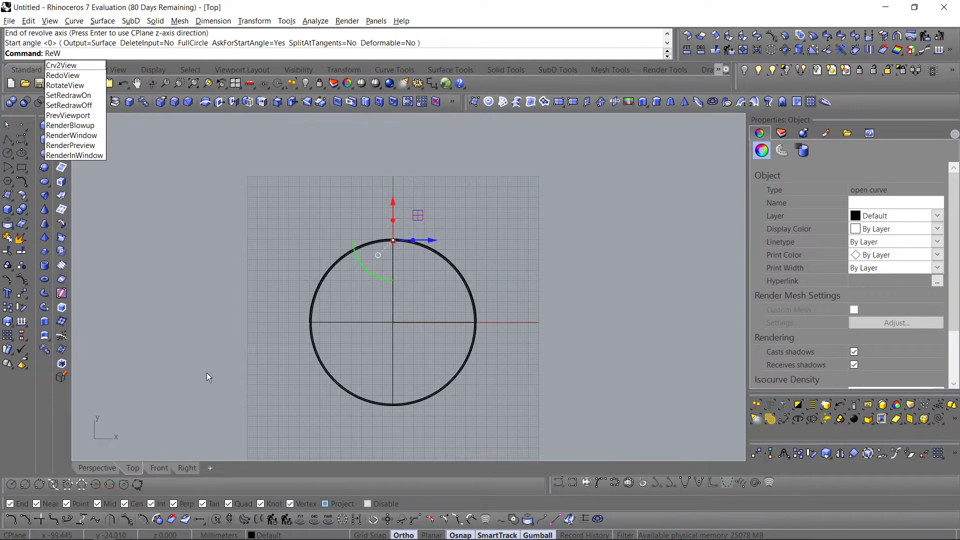
{"action": "key", "text": "BackSpace"}
{"action": "type", "text": "v"}
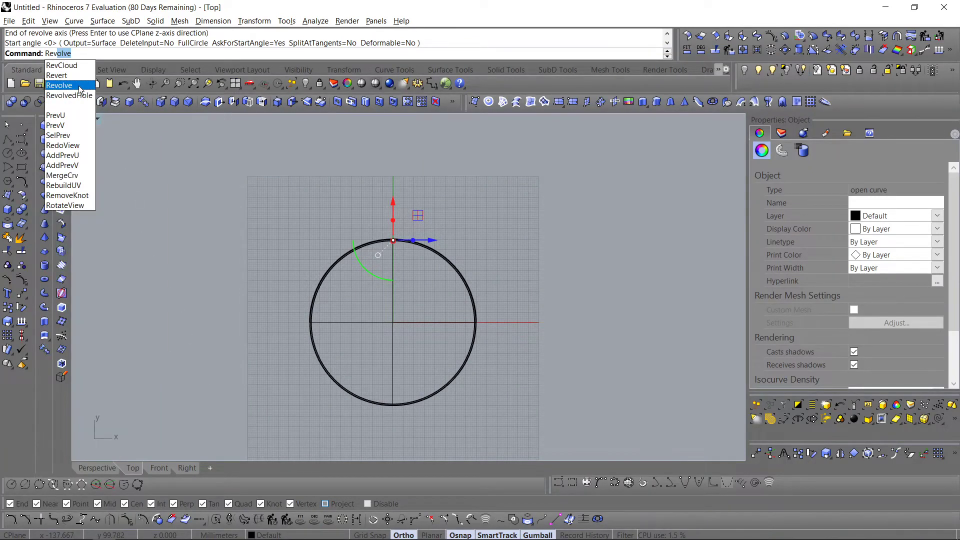
{"action": "left_click", "coordinate": [62, 85]}
{"action": "scroll", "coordinate": [352, 327], "scroll_direction": "up", "scroll_amount": 1}
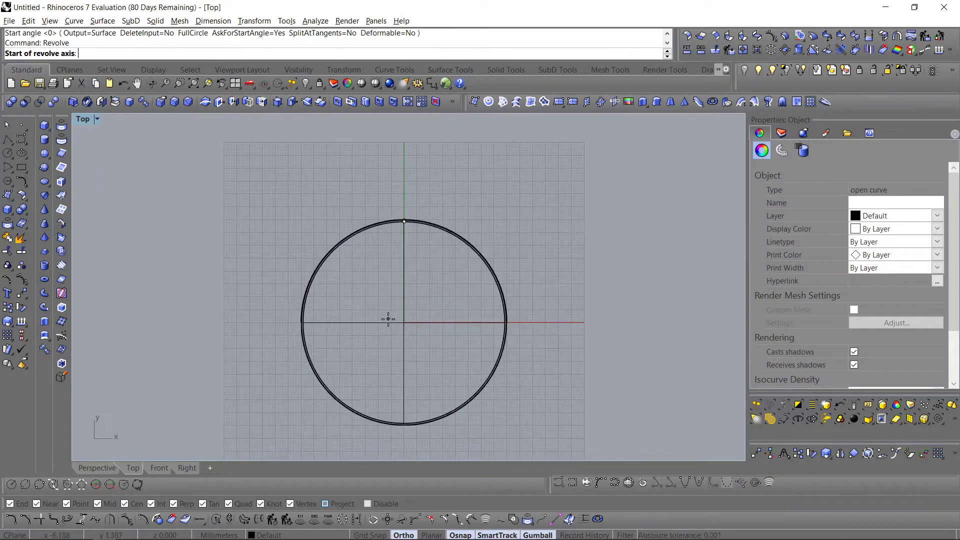
{"action": "key", "text": "Return"}
{"action": "left_click", "coordinate": [340, 310]}
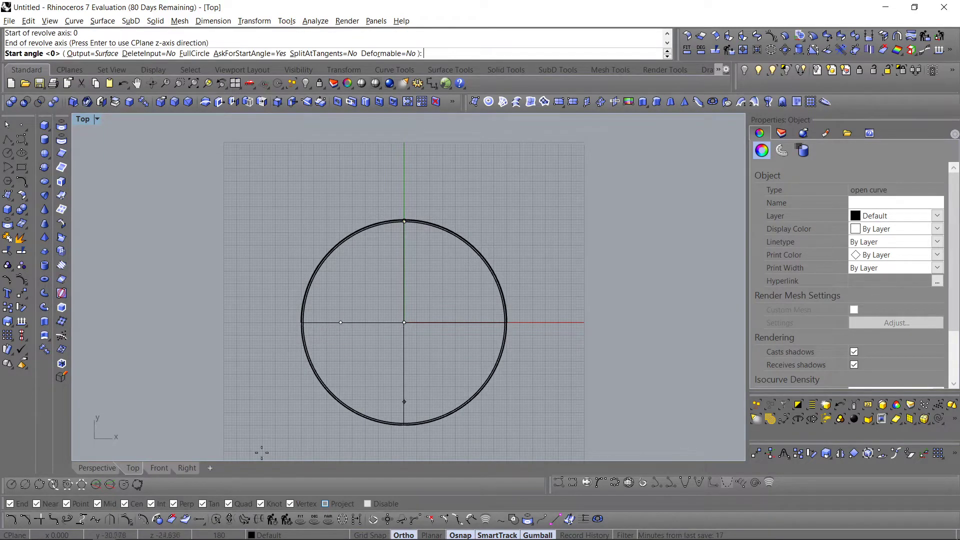
{"action": "left_click", "coordinate": [186, 470]}
{"action": "scroll", "coordinate": [316, 247], "scroll_direction": "down", "scroll_amount": 4}
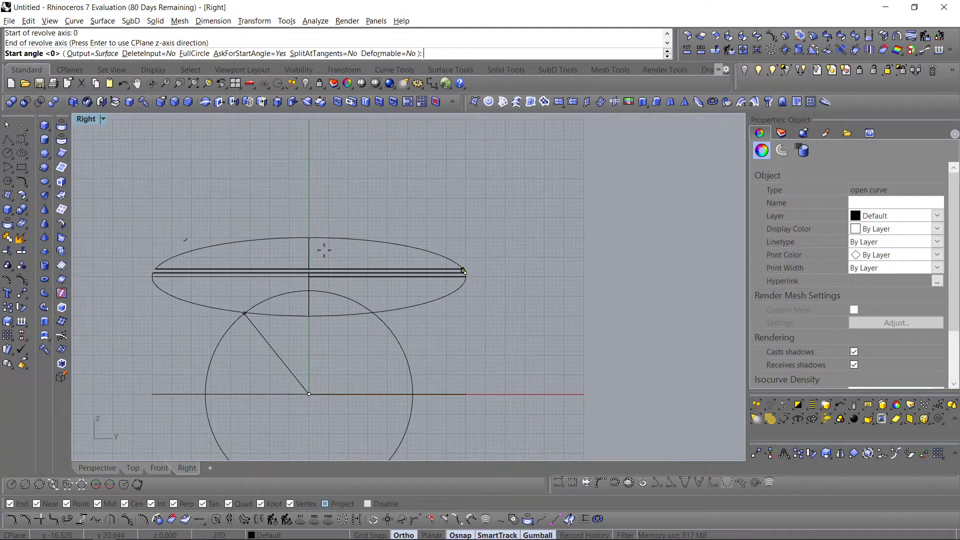
{"action": "key", "text": "Escape"}
{"action": "right_click_drag", "start_coordinate": [299, 300], "coordinate": [365, 308]}
{"action": "scroll", "coordinate": [488, 349], "scroll_direction": "up", "scroll_amount": 5}
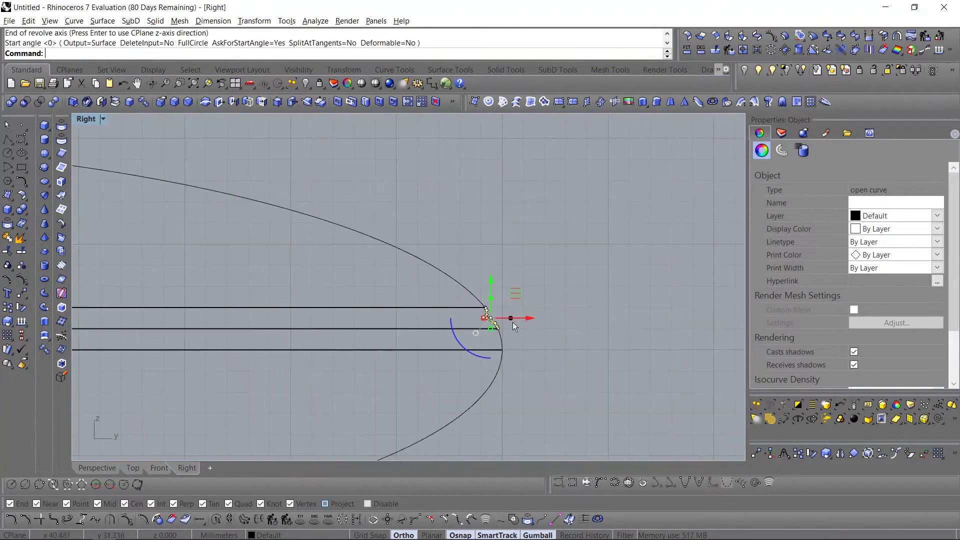
Step: Isolate the notched rim curve together with the seat's circular edge curve
{"action": "left_click", "coordinate": [132, 469]}
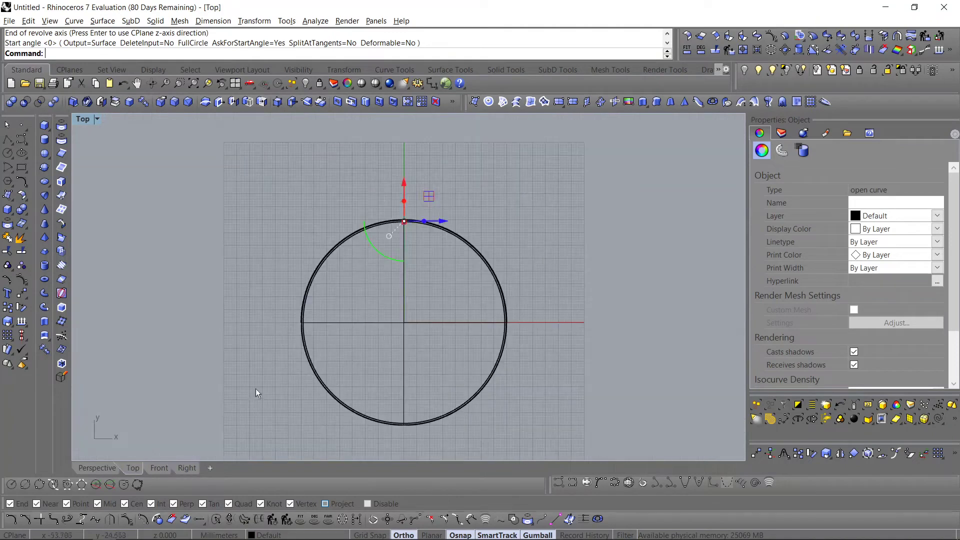
{"action": "scroll", "coordinate": [303, 298], "scroll_direction": "up", "scroll_amount": 4}
{"action": "left_click", "coordinate": [309, 312]}
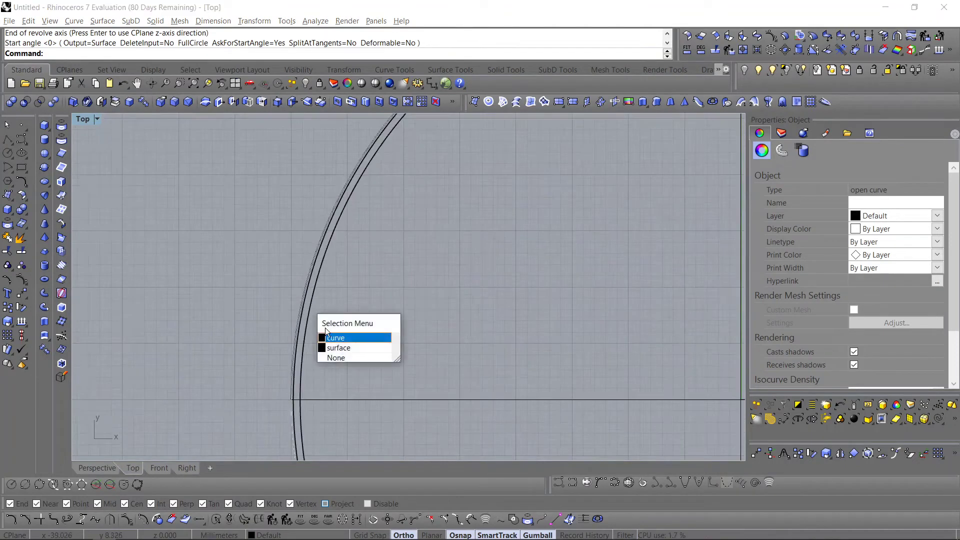
{"action": "left_click", "coordinate": [332, 339]}
{"action": "scroll", "coordinate": [332, 343], "scroll_direction": "down", "scroll_amount": 4}
{"action": "left_click", "coordinate": [783, 72]}
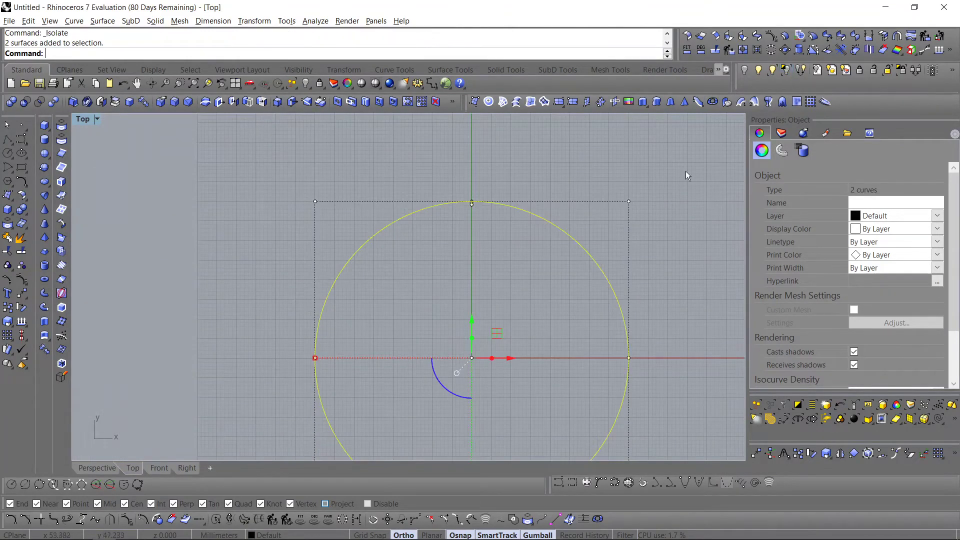
{"action": "left_click", "coordinate": [526, 283]}
{"action": "type", "text": "Revolve"}
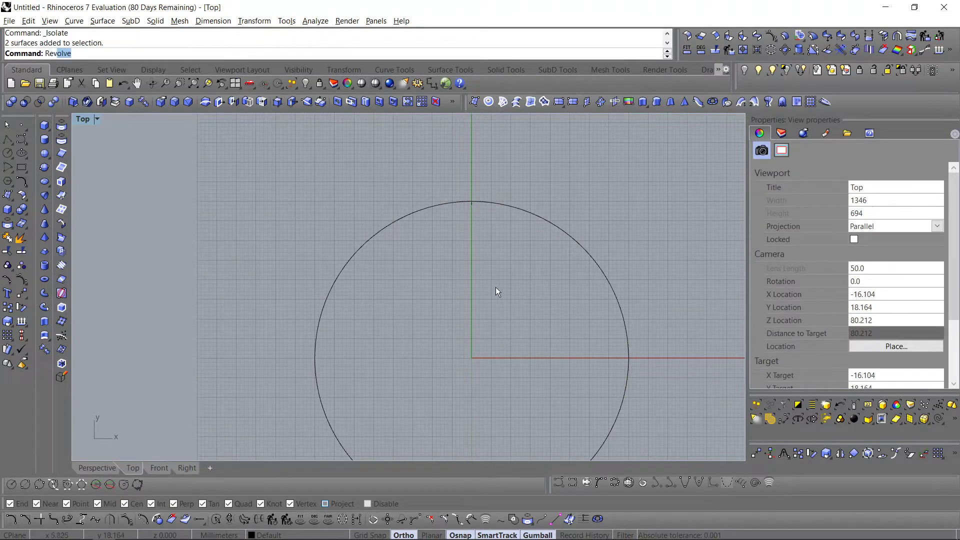
{"action": "key", "text": "Return"}
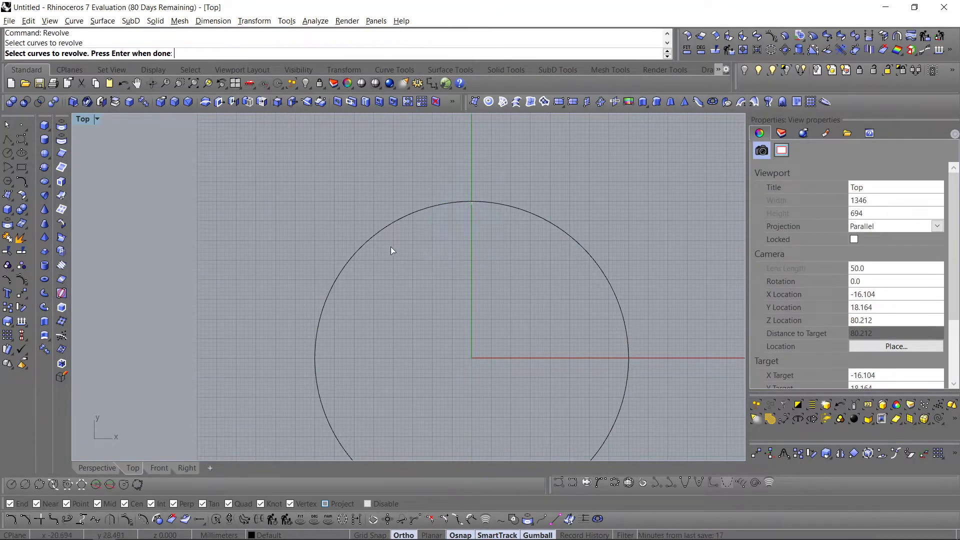
{"action": "key", "text": "Return"}
{"action": "left_click", "coordinate": [390, 225]}
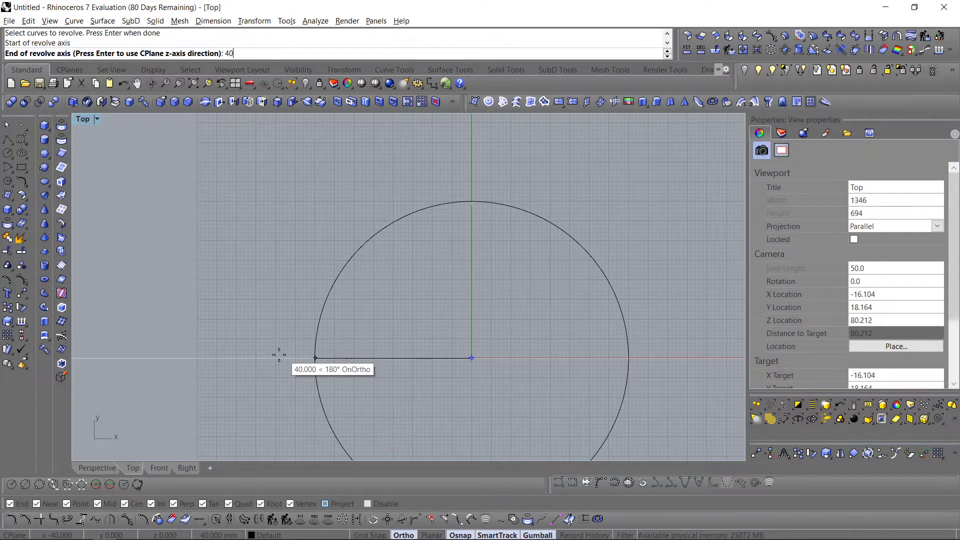
{"action": "left_click", "coordinate": [280, 355]}
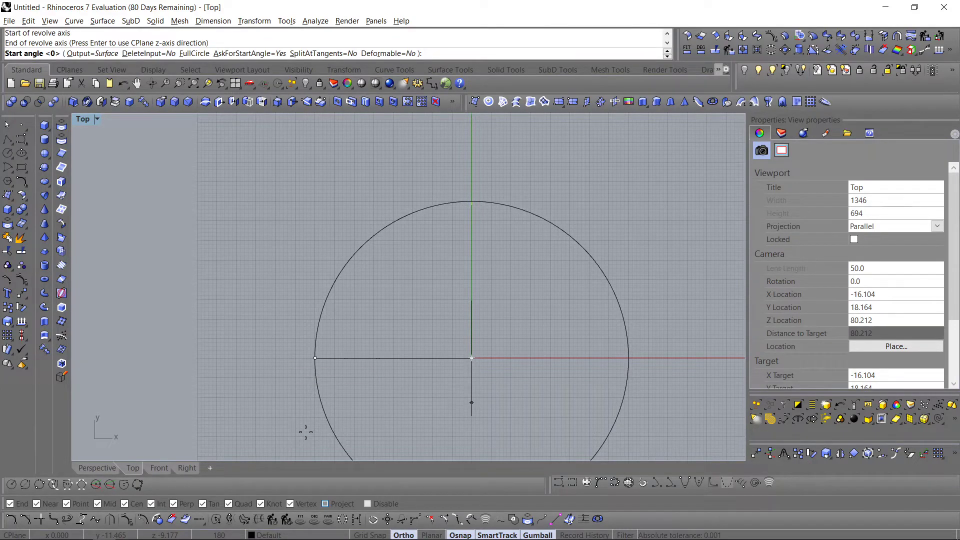
{"action": "key", "text": "Escape"}
Step: Revolve the notched rim curve a full 360 degrees about the vertical axis through the origin, starting at angle 0, as a surface
{"action": "left_click_drag", "start_coordinate": [443, 182], "coordinate": [517, 272]}
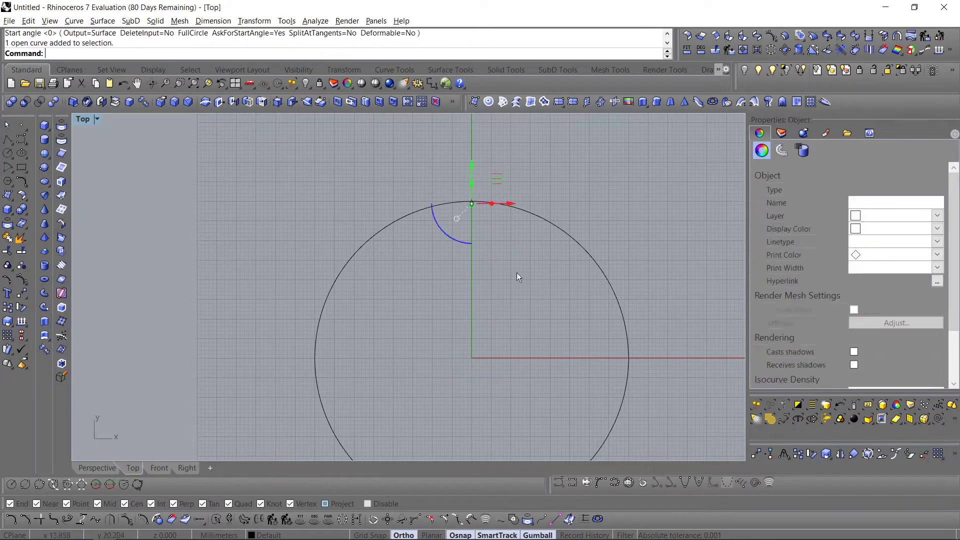
{"action": "right_click", "coordinate": [517, 272]}
{"action": "left_click", "coordinate": [188, 469]}
{"action": "scroll", "coordinate": [449, 328], "scroll_direction": "down", "scroll_amount": 3}
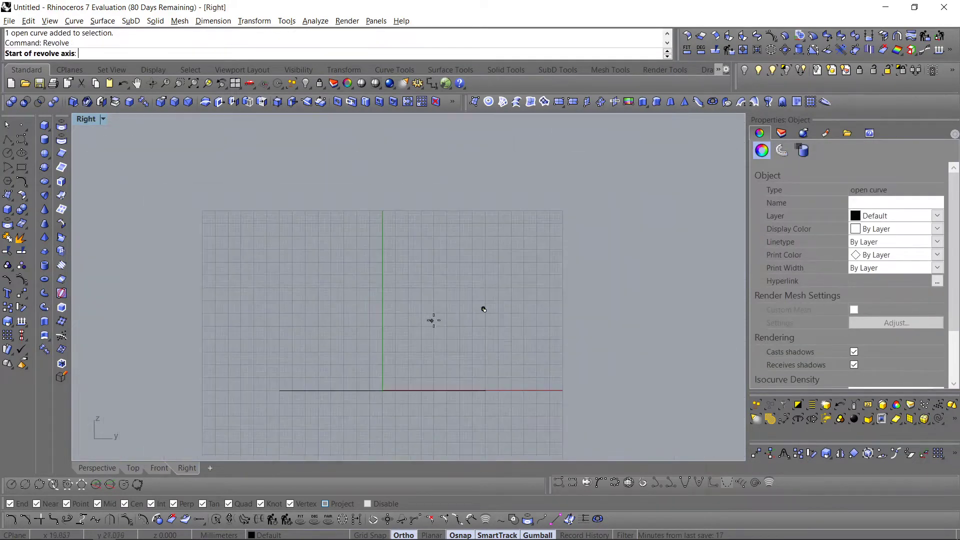
{"action": "left_click", "coordinate": [382, 390]}
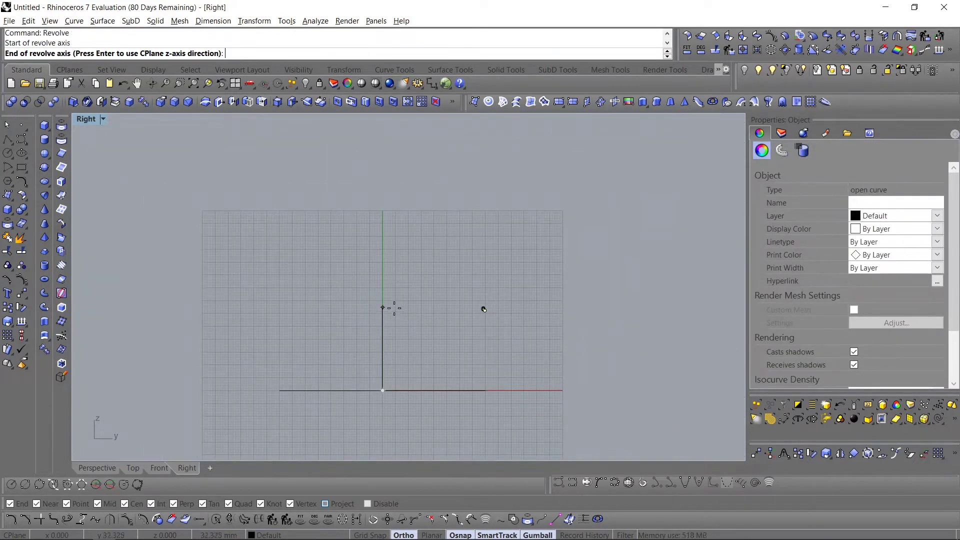
{"action": "left_click", "coordinate": [394, 308]}
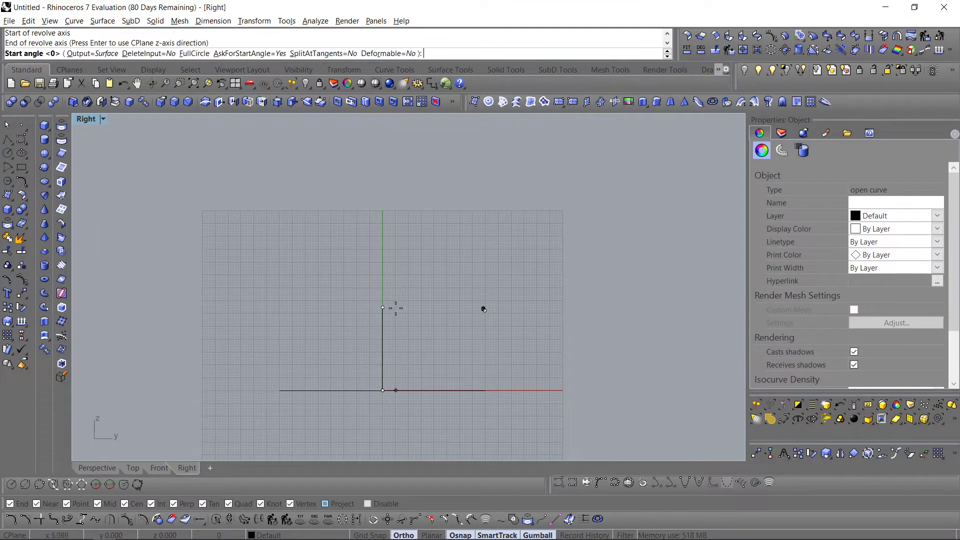
{"action": "right_click", "coordinate": [489, 390]}
{"action": "right_click", "coordinate": [492, 388]}
{"action": "left_click", "coordinate": [339, 343]}
Step: Show all hidden objects again around the revolved rim
{"action": "scroll", "coordinate": [374, 294], "scroll_direction": "up", "scroll_amount": 5}
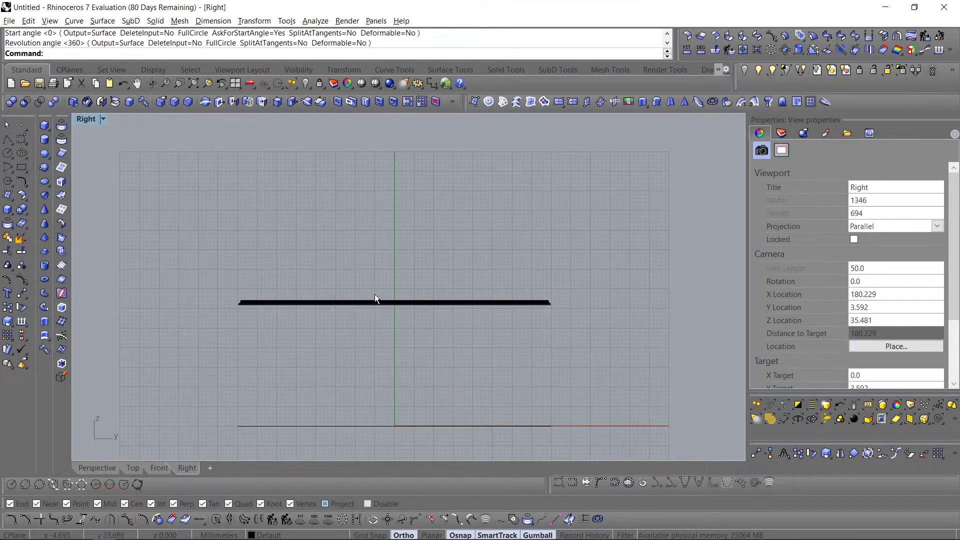
{"action": "left_click", "coordinate": [755, 74]}
{"action": "scroll", "coordinate": [484, 302], "scroll_direction": "down", "scroll_amount": 3}
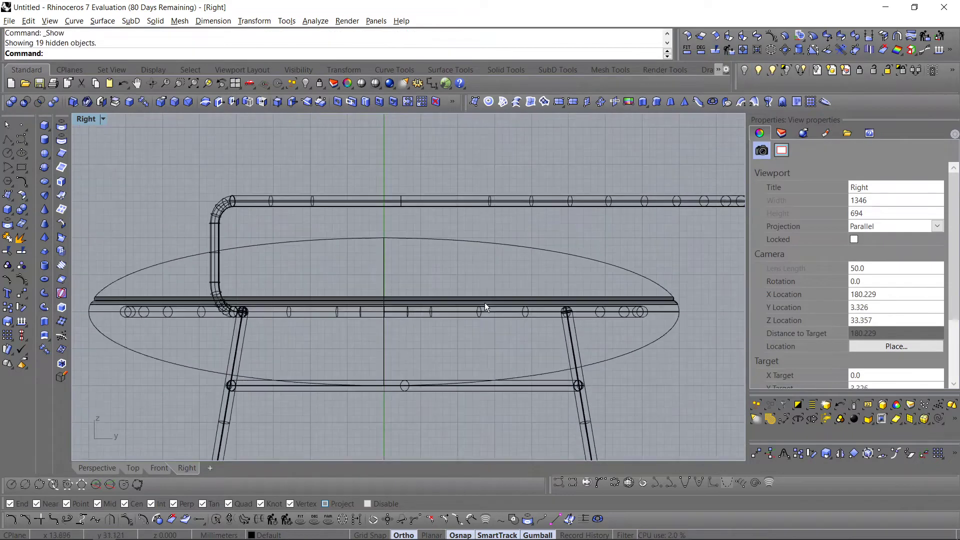
Step: Try to Boolean-union the revolved rim surface with the seat polysurface in the Perspective view
{"action": "left_click", "coordinate": [97, 468]}
{"action": "scroll", "coordinate": [373, 345], "scroll_direction": "up", "scroll_amount": 6}
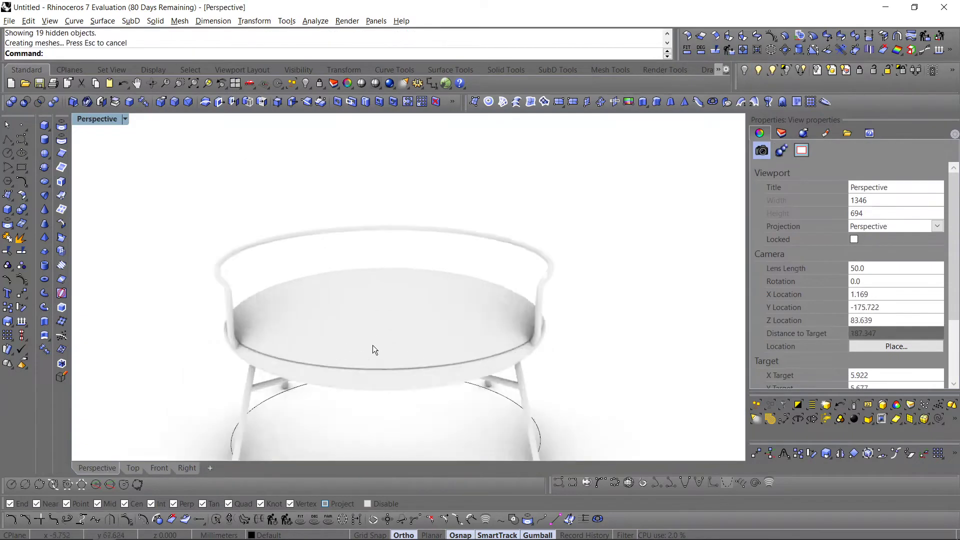
{"action": "left_click", "coordinate": [407, 382]}
{"action": "left_click", "coordinate": [409, 400], "text": "shift"}
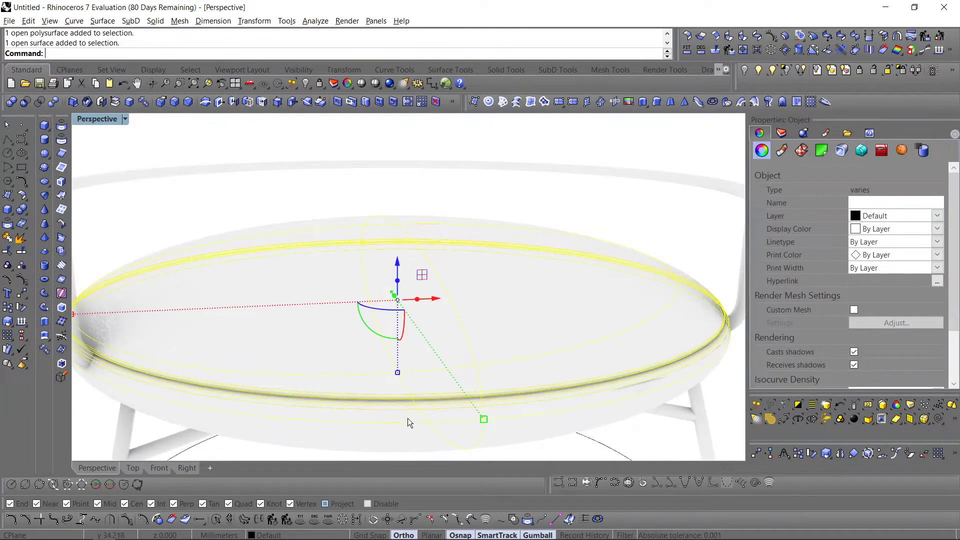
{"action": "scroll", "coordinate": [407, 418], "scroll_direction": "down", "scroll_amount": 4}
{"action": "left_click", "coordinate": [12, 102]}
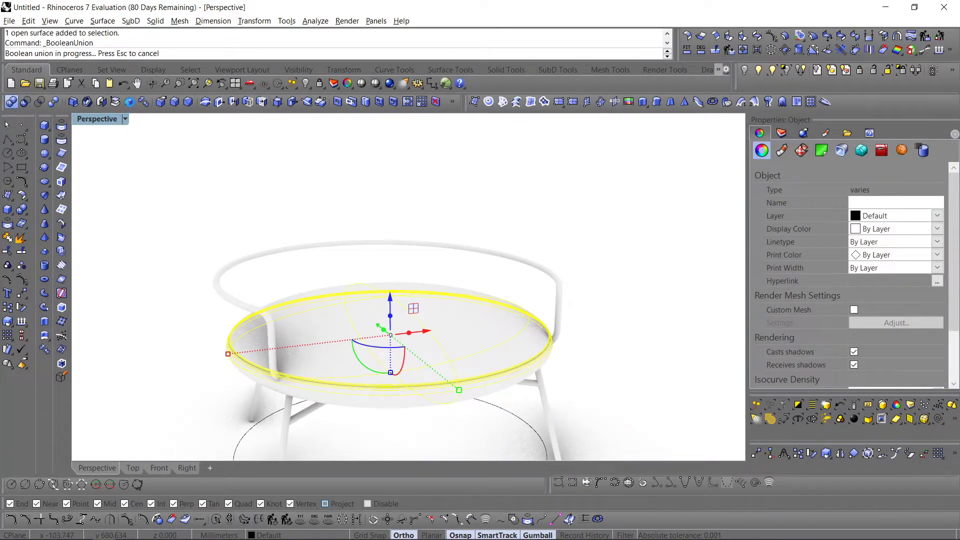
{"action": "left_click", "coordinate": [215, 275]}
{"action": "right_click_drag", "start_coordinate": [215, 274], "coordinate": [332, 298]}
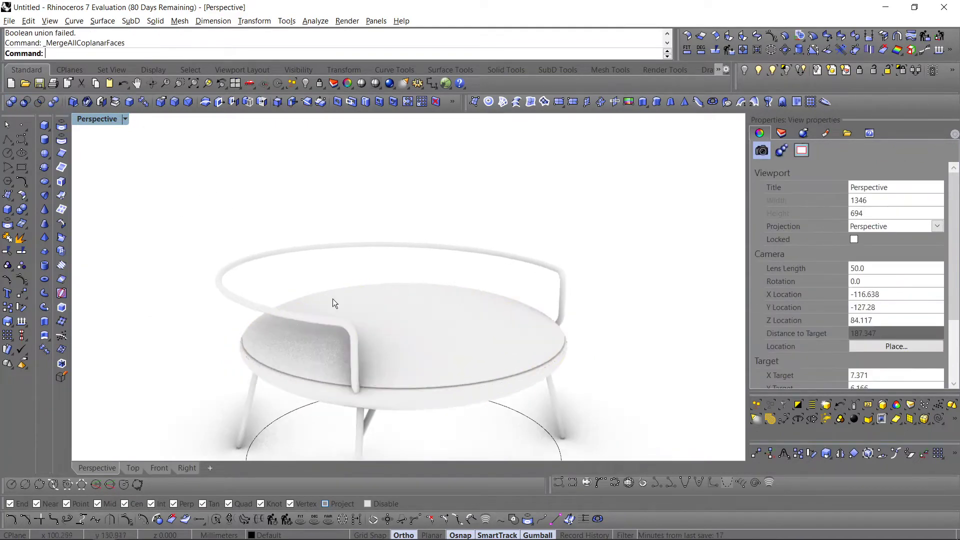
Step: Hide the curved backrest tube and show the chair in the Top view
{"action": "left_click", "coordinate": [534, 267]}
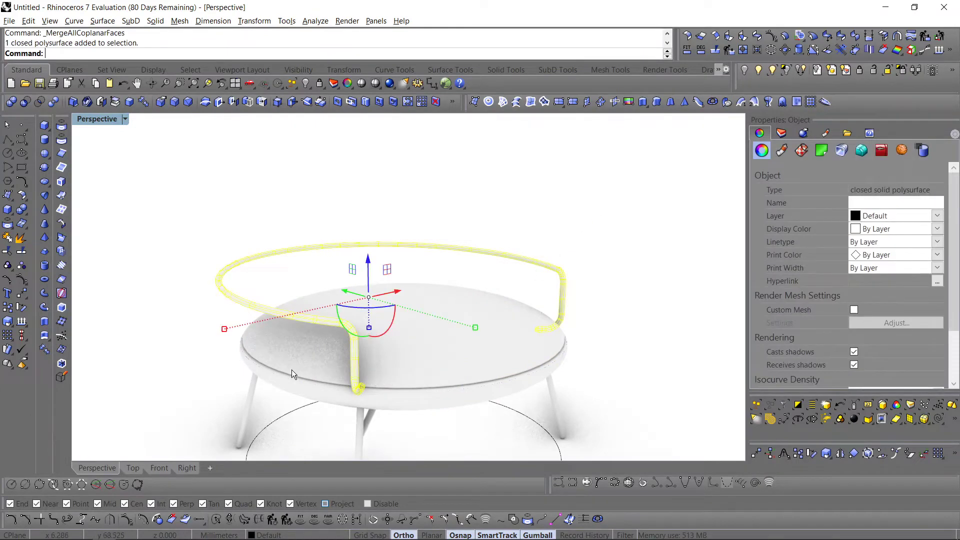
{"action": "left_click", "coordinate": [127, 468]}
{"action": "right_click_drag", "start_coordinate": [370, 287], "coordinate": [359, 274]}
{"action": "scroll", "coordinate": [359, 274], "scroll_direction": "down", "scroll_amount": 4}
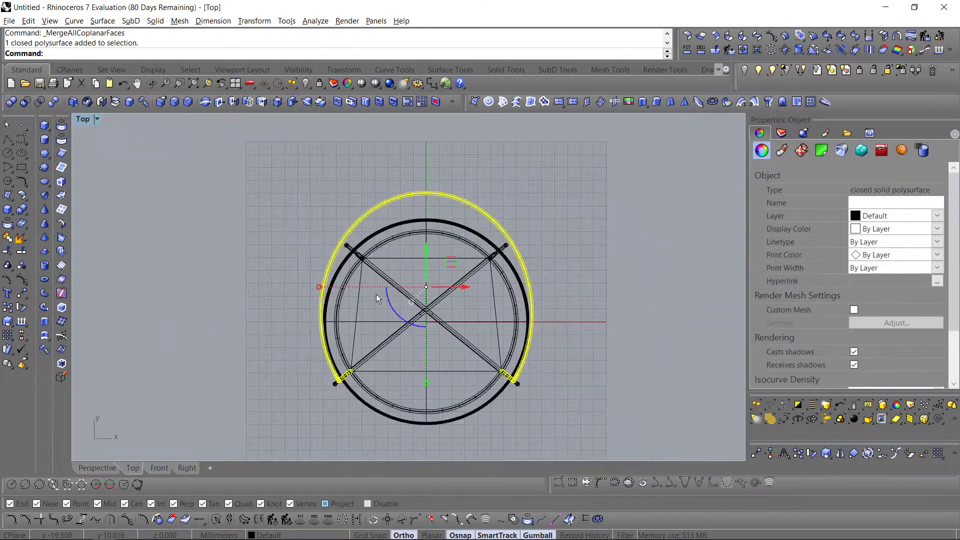
{"action": "scroll", "coordinate": [330, 351], "scroll_direction": "up", "scroll_amount": 6}
{"action": "scroll", "coordinate": [324, 355], "scroll_direction": "down", "scroll_amount": 1}
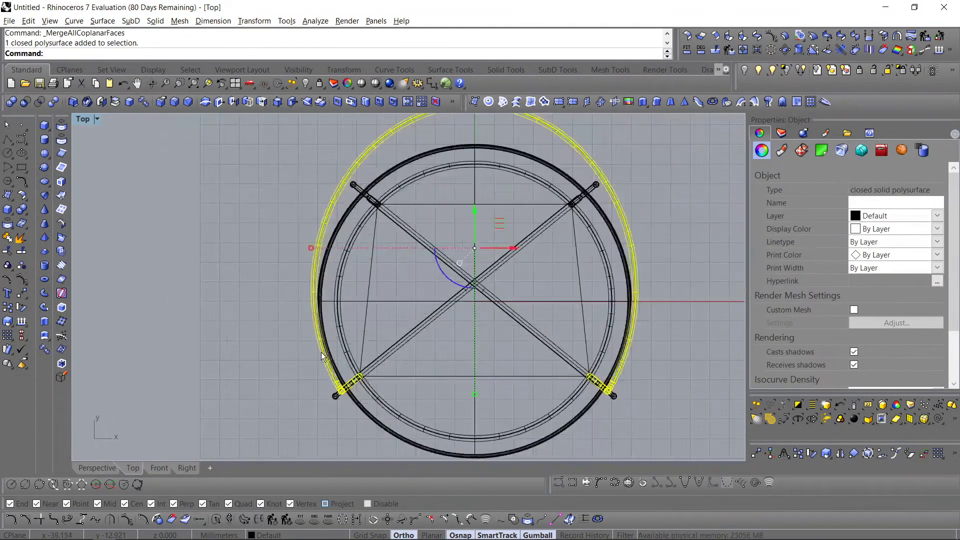
{"action": "left_click", "coordinate": [785, 75]}
{"action": "right_click_drag", "start_coordinate": [588, 144], "coordinate": [569, 178]}
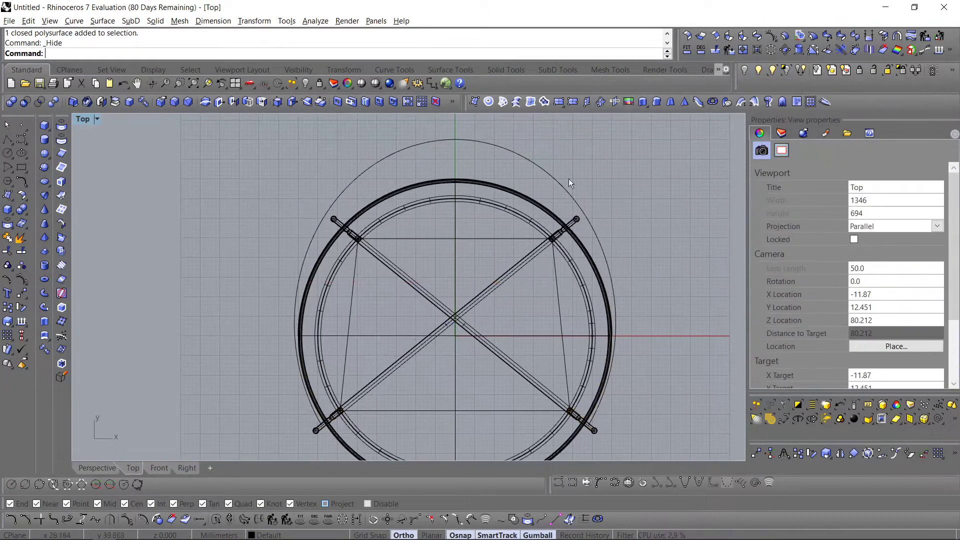
Step: Isolate the backrest tube's path curve so all other objects are hidden
{"action": "left_click", "coordinate": [569, 178]}
{"action": "scroll", "coordinate": [551, 184], "scroll_direction": "down", "scroll_amount": 2}
{"action": "left_click", "coordinate": [785, 74]}
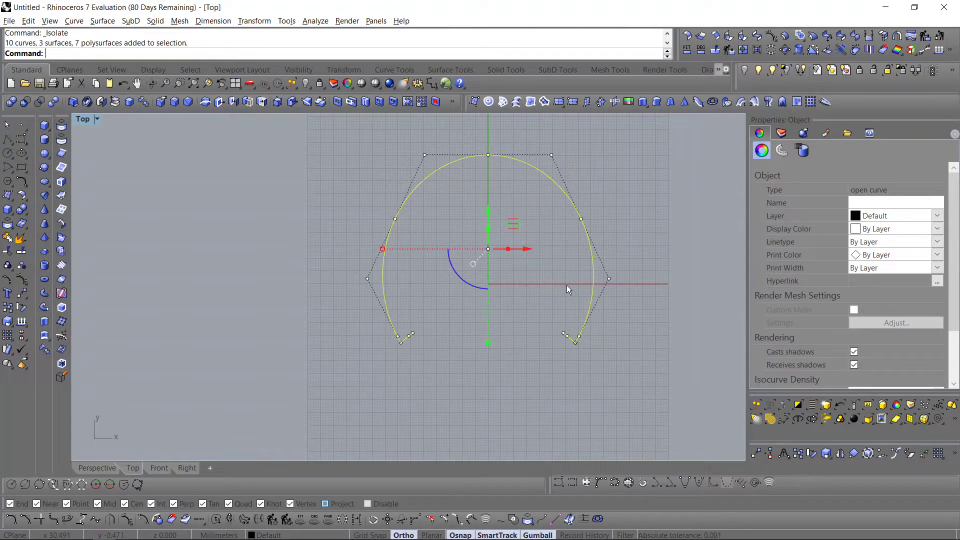
Step: Duplicate the backrest path curve in place and hide one of the two copies
{"action": "key", "text": "ctrl+c"}
{"action": "key", "text": "ctrl+v"}
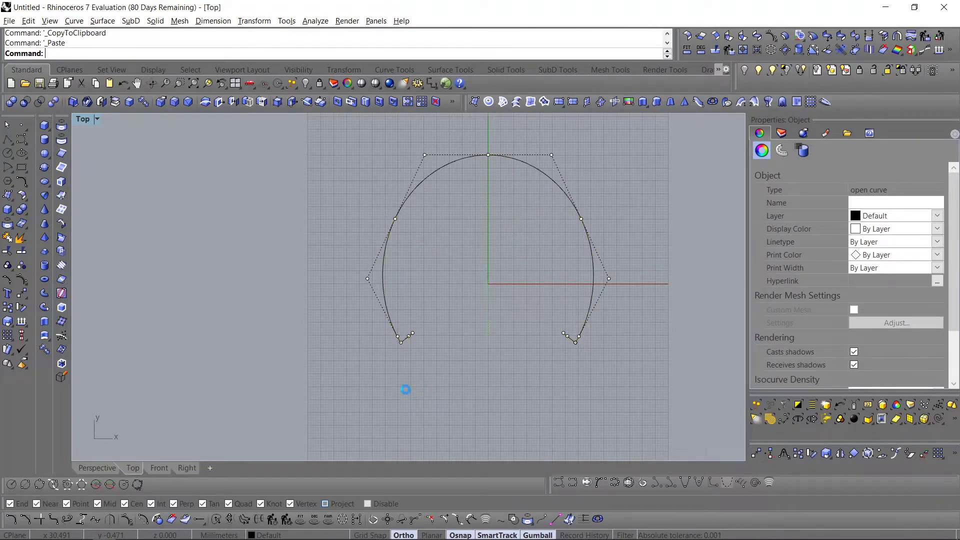
{"action": "left_click", "coordinate": [739, 73]}
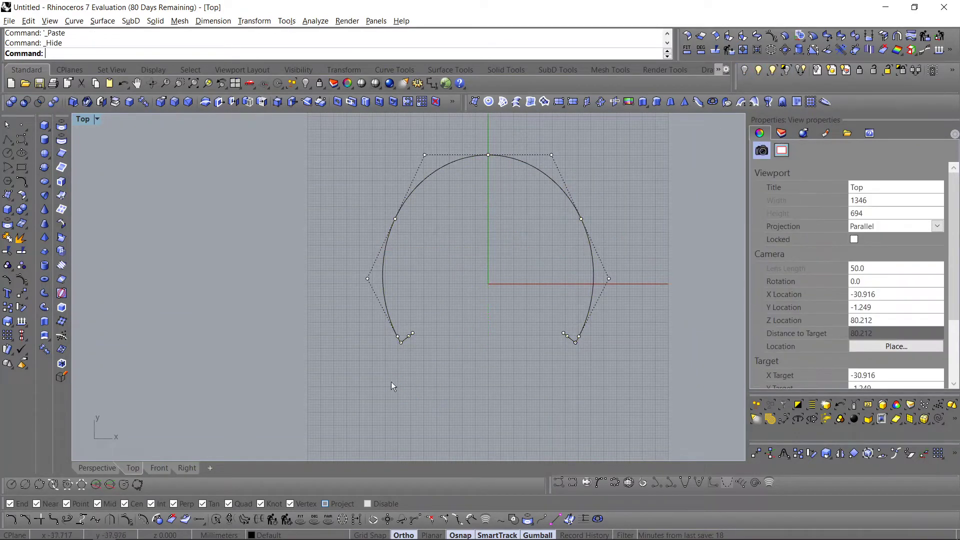
Step: Delete the short hooked segments at both lower ends of the visible path curve
{"action": "left_click_drag", "start_coordinate": [316, 402], "coordinate": [620, 314]}
{"action": "scroll", "coordinate": [546, 333], "scroll_direction": "up", "scroll_amount": 6}
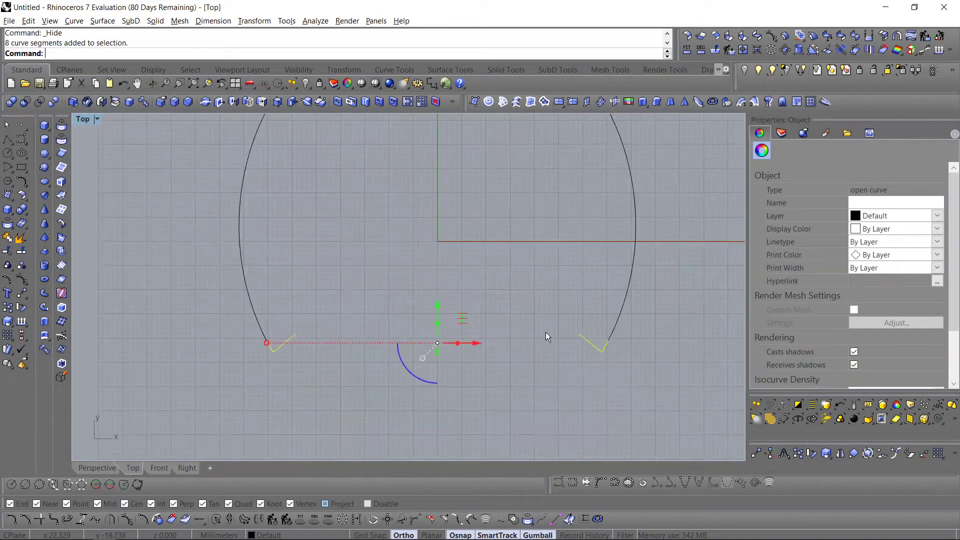
{"action": "key", "text": "Delete"}
{"action": "scroll", "coordinate": [546, 332], "scroll_direction": "down", "scroll_amount": 6}
Step: Offset the trimmed path curve inward by 0.7 mm
{"action": "left_click", "coordinate": [590, 316]}
{"action": "right_click_drag", "start_coordinate": [548, 306], "coordinate": [550, 339]}
{"action": "type", "text": "Off"}
{"action": "key", "text": "Return"}
{"action": "scroll", "coordinate": [564, 330], "scroll_direction": "up", "scroll_amount": 5}
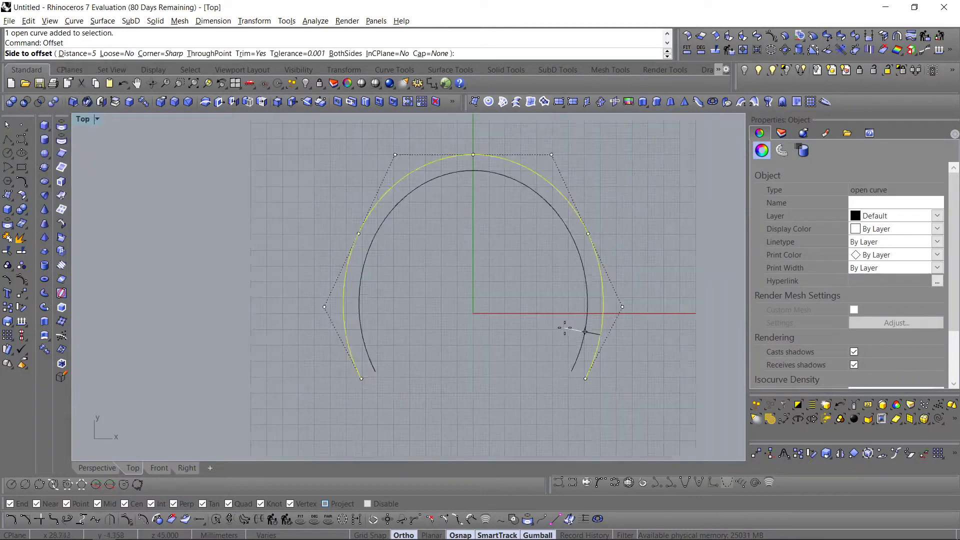
{"action": "type", "text": ".7"}
{"action": "key", "text": "Return"}
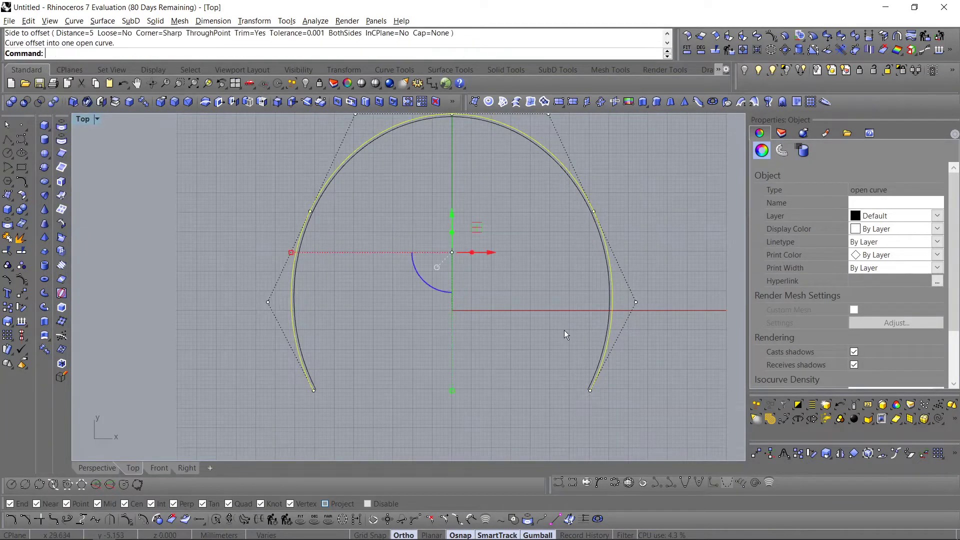
Step: Offset the inner curve 5 mm inward, and offset the resulting curve another 5 mm inward
{"action": "scroll", "coordinate": [600, 343], "scroll_direction": "up", "scroll_amount": 2}
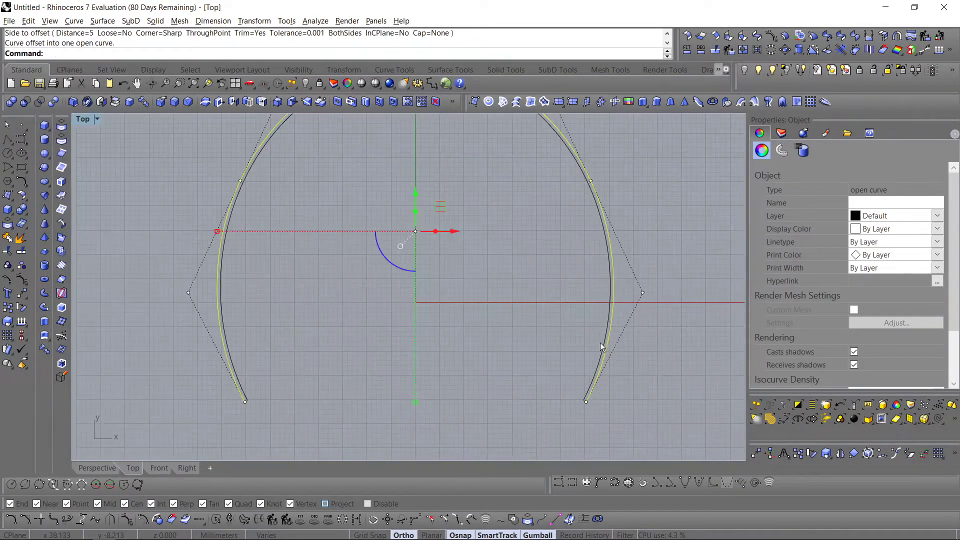
{"action": "left_click", "coordinate": [510, 344]}
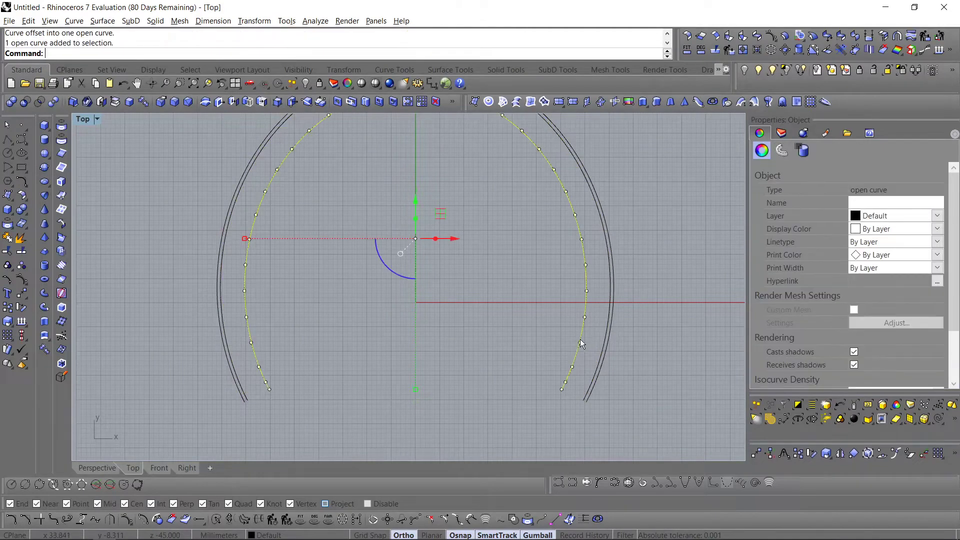
{"action": "right_click", "coordinate": [580, 339]}
{"action": "left_click", "coordinate": [512, 336]}
{"action": "right_click_drag", "start_coordinate": [463, 295], "coordinate": [496, 342]}
{"action": "left_click", "coordinate": [543, 305]}
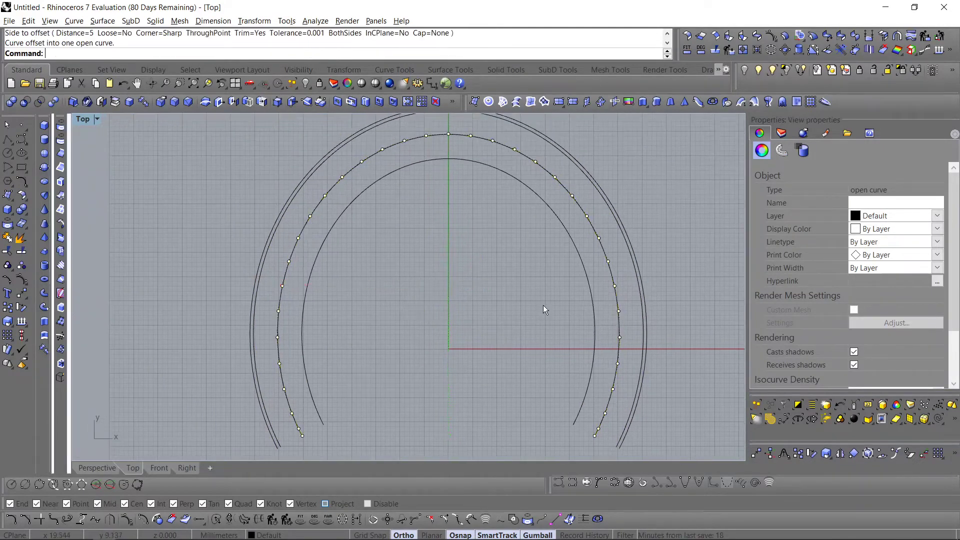
{"action": "scroll", "coordinate": [522, 307], "scroll_direction": "down", "scroll_amount": 4}
{"action": "scroll", "coordinate": [471, 265], "scroll_direction": "up", "scroll_amount": 2}
{"action": "right_click_drag", "start_coordinate": [484, 273], "coordinate": [424, 242]}
{"action": "scroll", "coordinate": [463, 261], "scroll_direction": "down", "scroll_amount": 2}
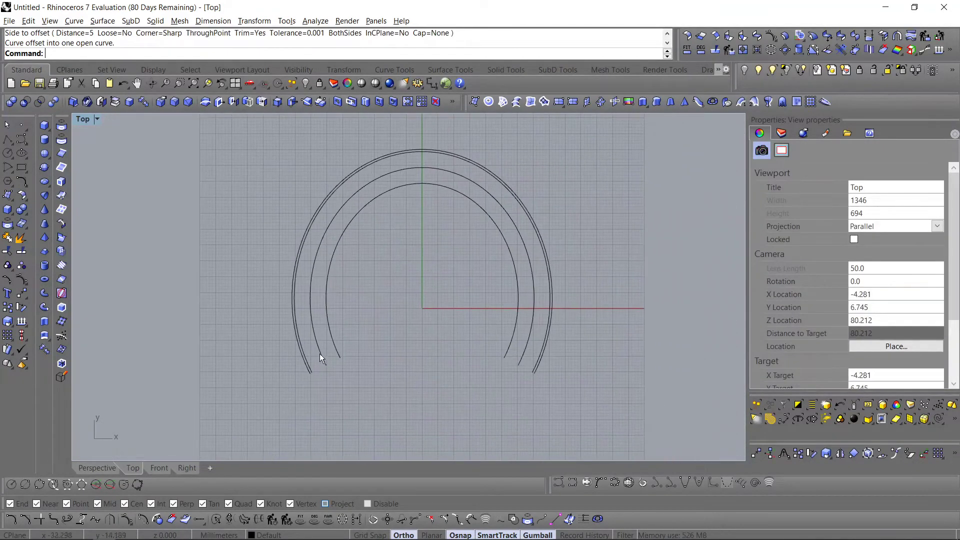
{"action": "scroll", "coordinate": [322, 353], "scroll_direction": "up", "scroll_amount": 4}
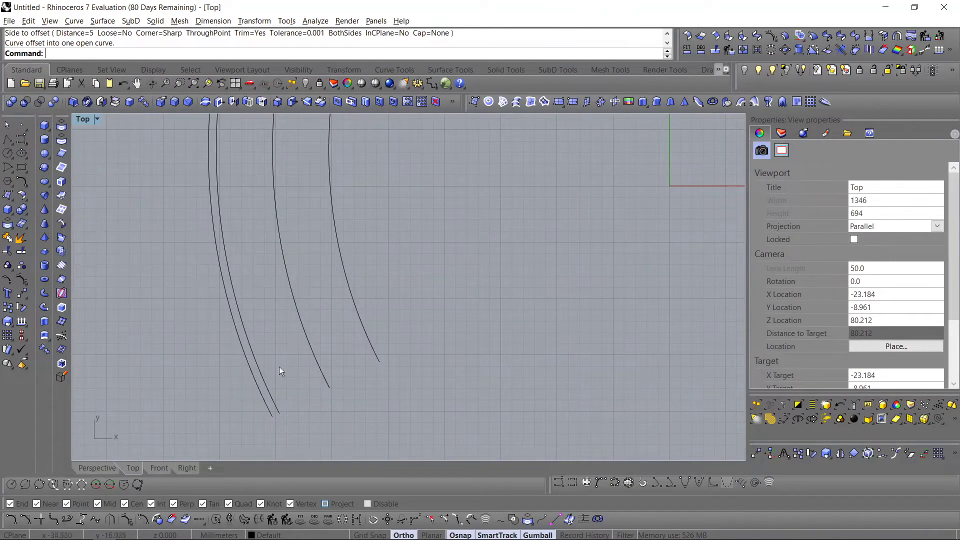
{"action": "scroll", "coordinate": [285, 360], "scroll_direction": "down", "scroll_amount": 2}
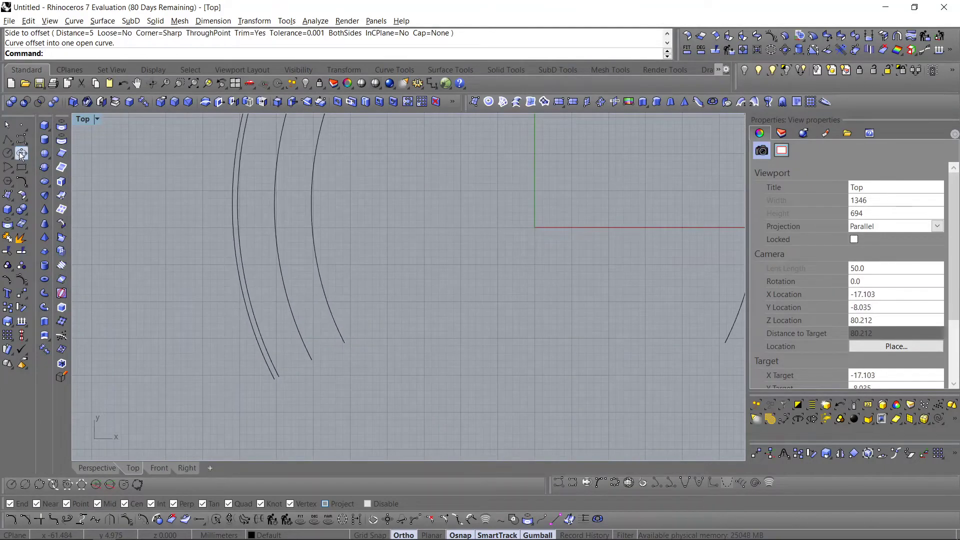
{"action": "left_click", "coordinate": [21, 153]}
{"action": "left_click", "coordinate": [312, 359]}
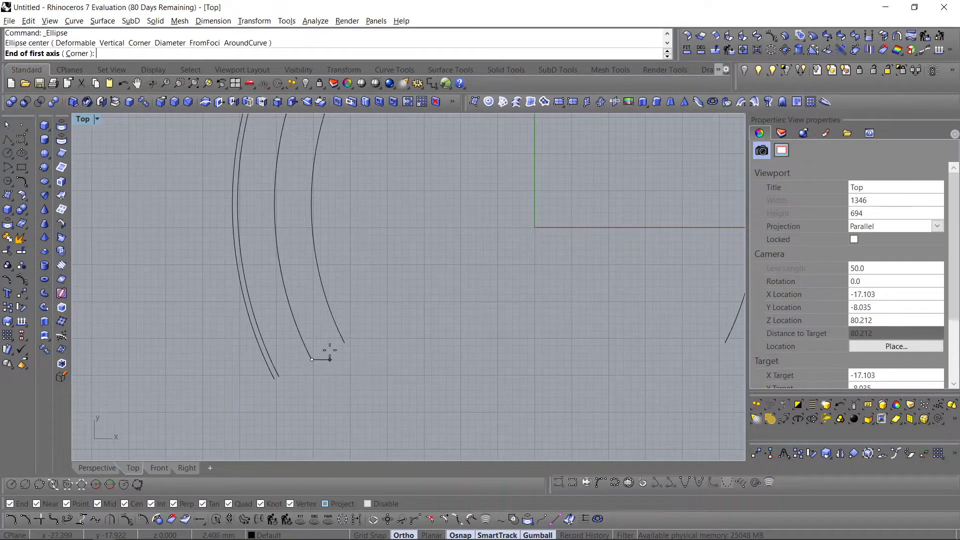
{"action": "left_click", "coordinate": [344, 343]}
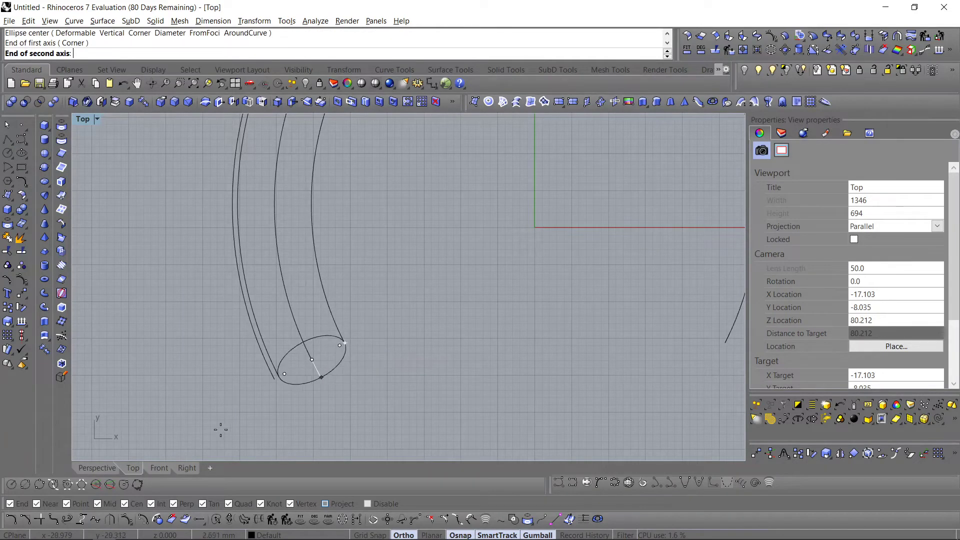
{"action": "left_click", "coordinate": [191, 469]}
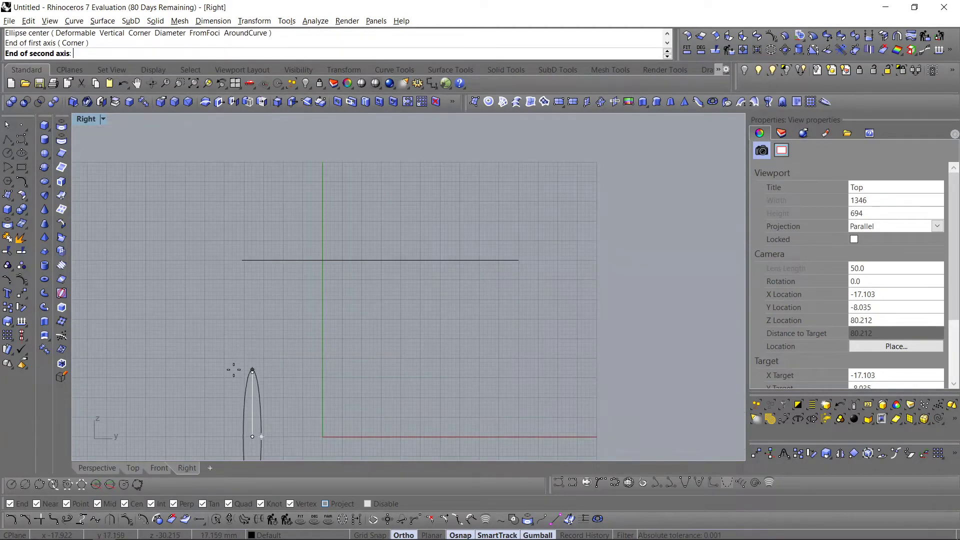
{"action": "scroll", "coordinate": [233, 370], "scroll_direction": "up", "scroll_amount": 3}
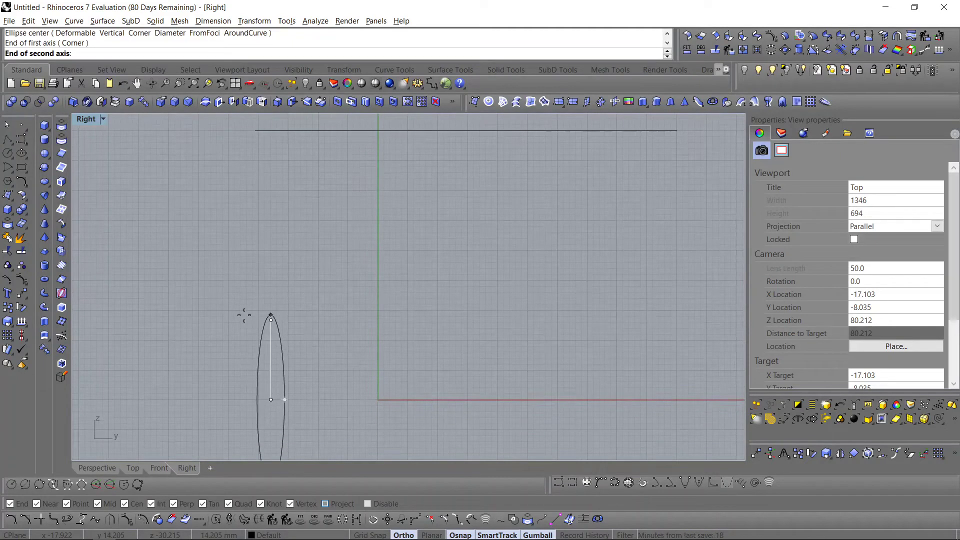
{"action": "type", "text": "7"}
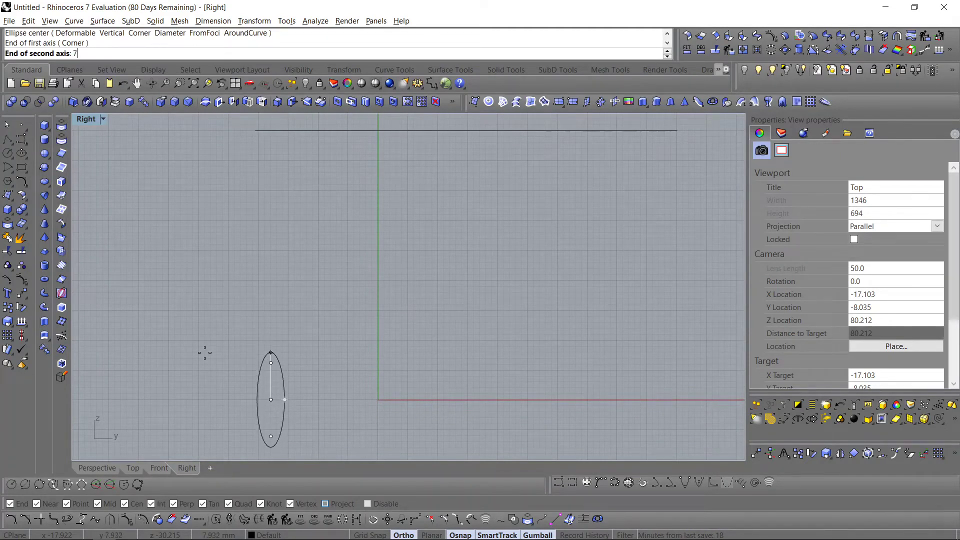
{"action": "key", "text": "Escape"}
{"action": "left_click", "coordinate": [22, 156]}
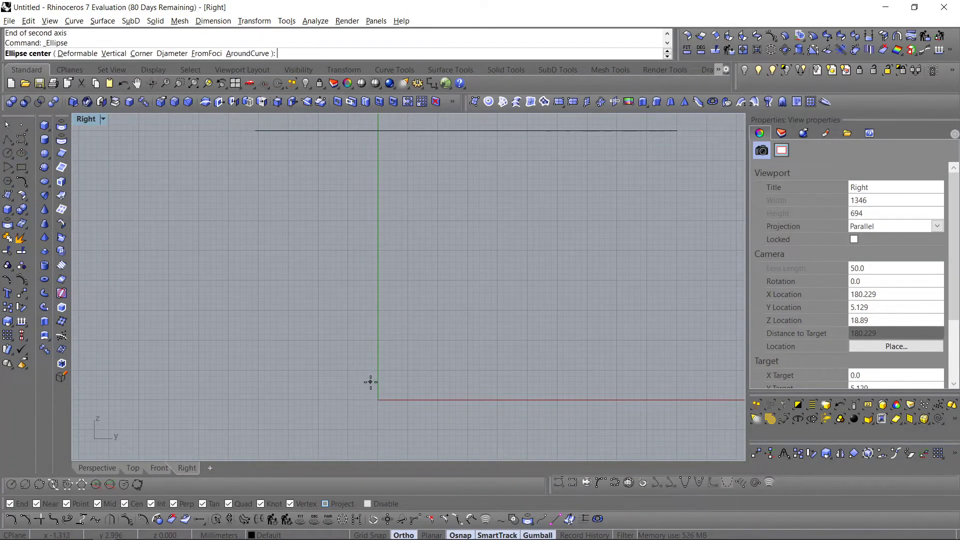
{"action": "type", "text": "0"}
{"action": "key", "text": "Return"}
{"action": "scroll", "coordinate": [398, 343], "scroll_direction": "down", "scroll_amount": 2}
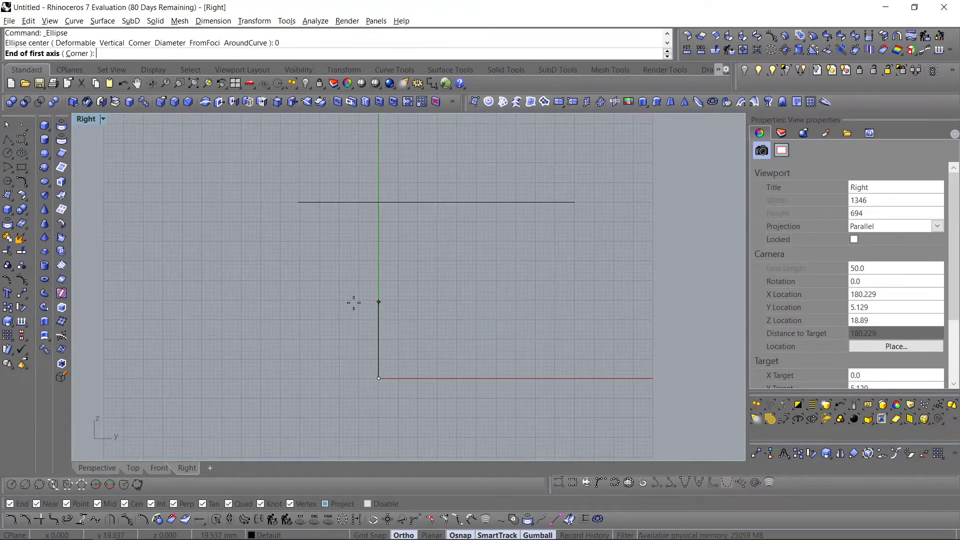
{"action": "scroll", "coordinate": [354, 302], "scroll_direction": "up", "scroll_amount": 3}
{"action": "key", "text": "Escape"}
Step: Draw an ellipse in the Right view centred at the curves' front end, with a 7 mm vertical and a 5 mm horizontal half-axis
{"action": "right_click", "coordinate": [301, 214]}
{"action": "left_click", "coordinate": [293, 189]}
{"action": "right_click_drag", "start_coordinate": [297, 160], "coordinate": [301, 215]}
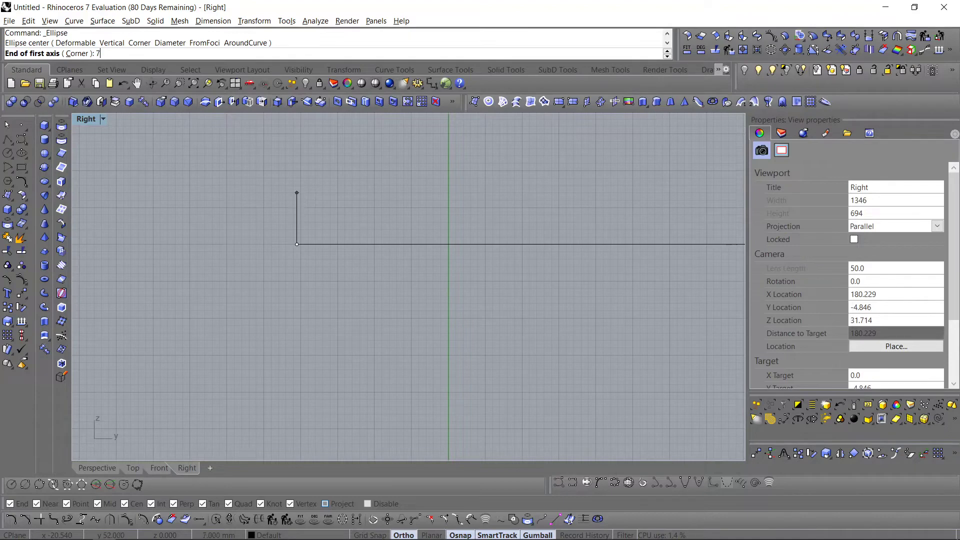
{"action": "key", "text": "Return"}
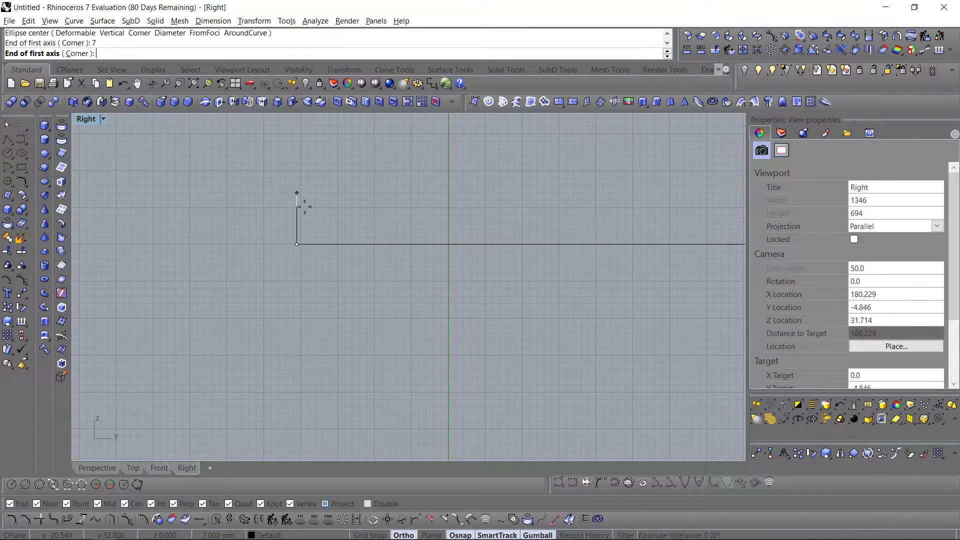
{"action": "left_click", "coordinate": [304, 206]}
{"action": "type", "text": "5"}
{"action": "key", "text": "Return"}
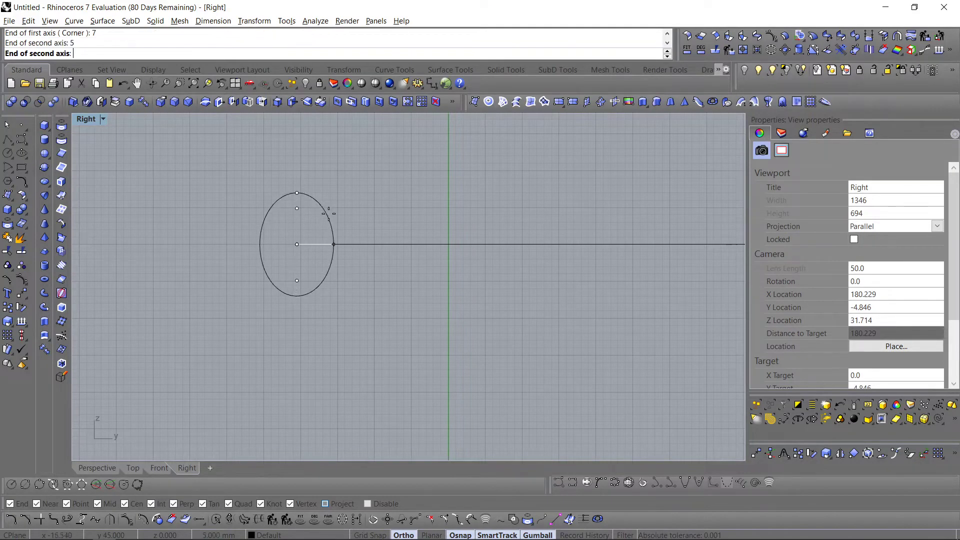
{"action": "left_click", "coordinate": [332, 216]}
Step: Move the ellipse in the Top view from its centre to the left end of the second-innermost curve
{"action": "left_click", "coordinate": [332, 223]}
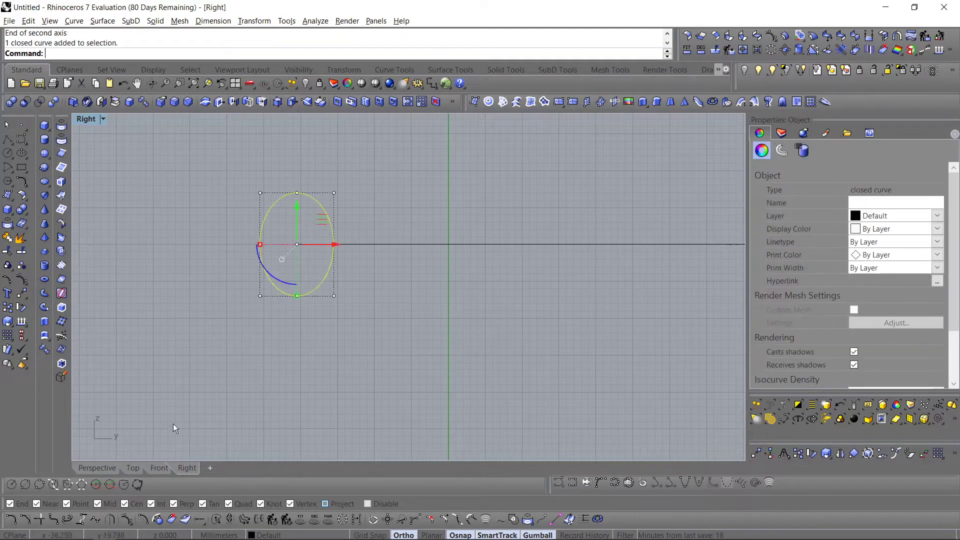
{"action": "left_click", "coordinate": [141, 466]}
{"action": "scroll", "coordinate": [334, 392], "scroll_direction": "down", "scroll_amount": 3}
{"action": "scroll", "coordinate": [415, 398], "scroll_direction": "up", "scroll_amount": 4}
{"action": "type", "text": "m"}
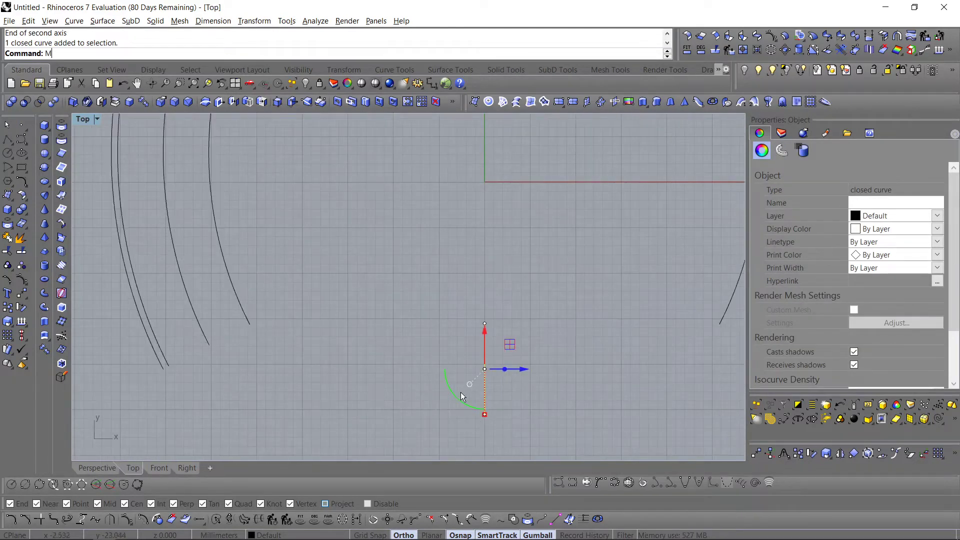
{"action": "key", "text": "Return"}
{"action": "left_click", "coordinate": [484, 369]}
{"action": "left_click", "coordinate": [209, 345]}
Step: Rotate the ellipse about its centre so its edge meets the left end of the innermost curve
{"action": "type", "text": "ro"}
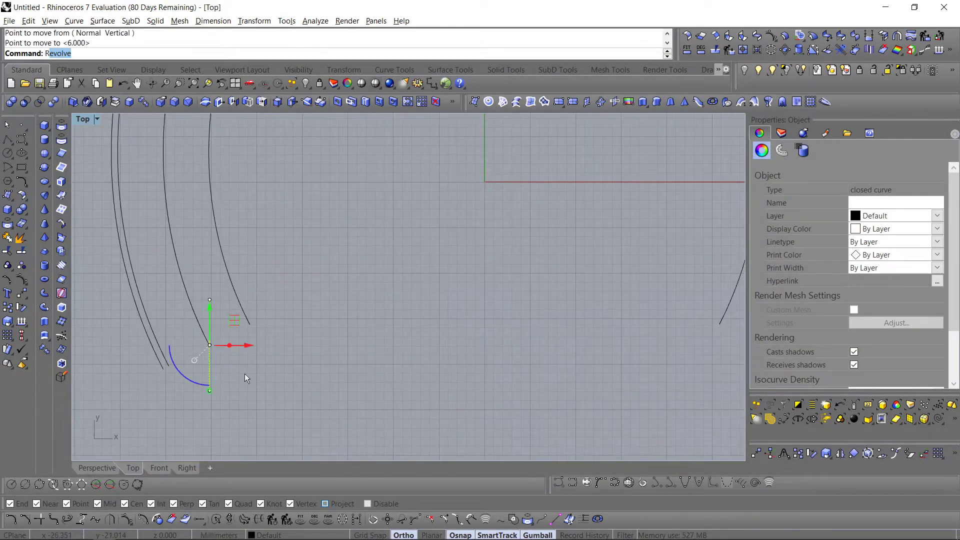
{"action": "key", "text": "Return"}
{"action": "left_click", "coordinate": [215, 359]}
{"action": "left_click", "coordinate": [210, 300]}
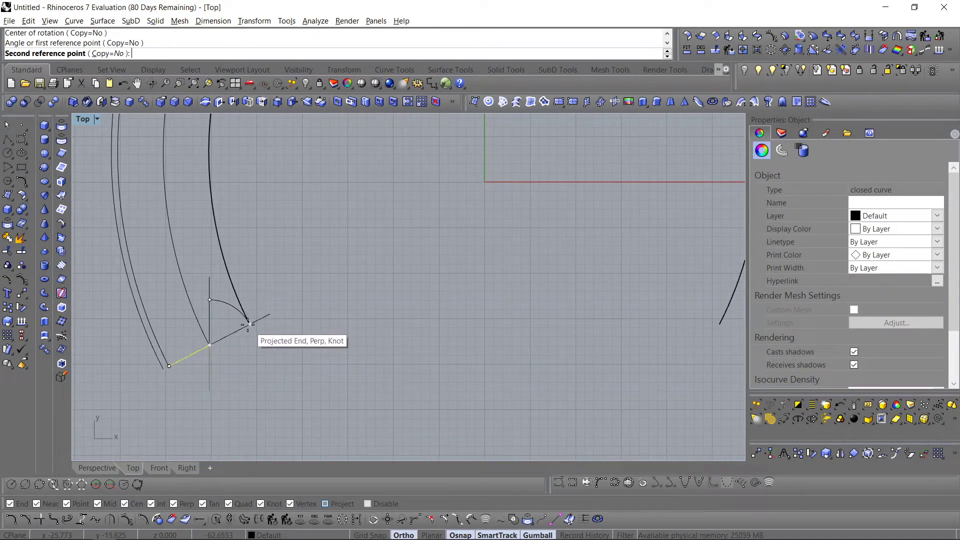
{"action": "left_click", "coordinate": [250, 325]}
Step: Mirror the rotated ellipse across the vertical centre line to the opposite end of the curves in the Top view
{"action": "scroll", "coordinate": [286, 376], "scroll_direction": "down", "scroll_amount": 2}
{"action": "scroll", "coordinate": [286, 376], "scroll_direction": "down", "scroll_amount": 1}
{"action": "type", "text": "m"}
{"action": "key", "text": "Return"}
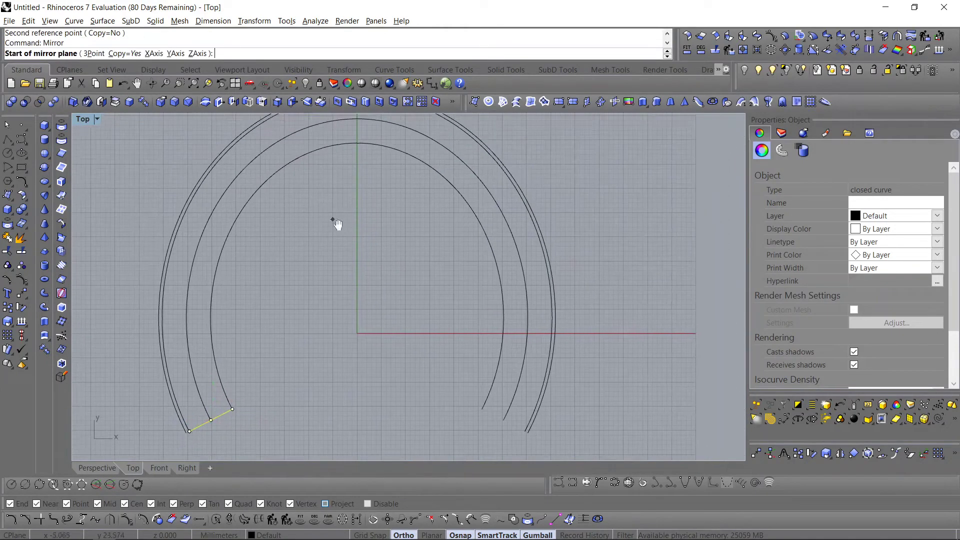
{"action": "left_click", "coordinate": [356, 150]}
{"action": "left_click", "coordinate": [359, 218]}
{"action": "key", "text": "Escape"}
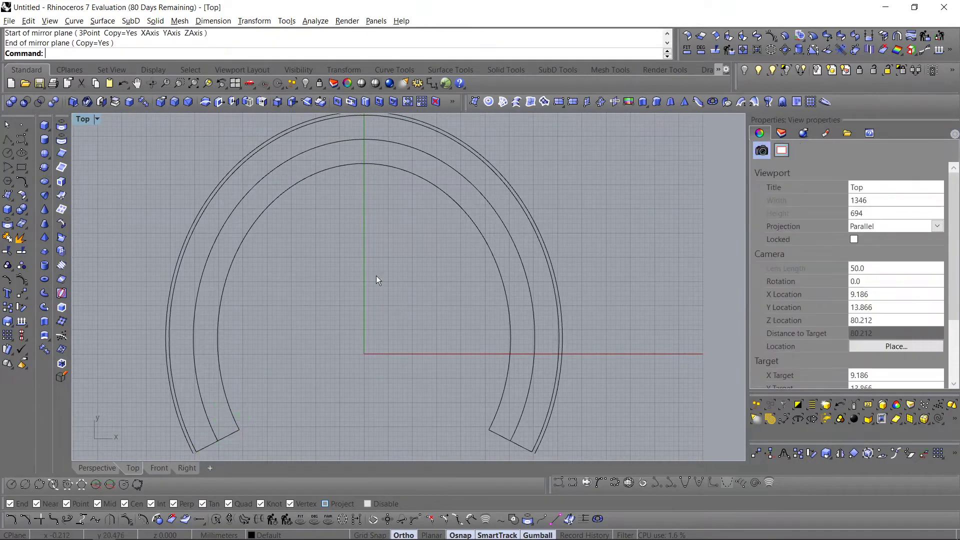
Step: Draw an ellipse in the Right view centred at the curves' rear end, with a 14 mm vertical and a 10 mm horizontal half-axis
{"action": "scroll", "coordinate": [370, 254], "scroll_direction": "up", "scroll_amount": 4}
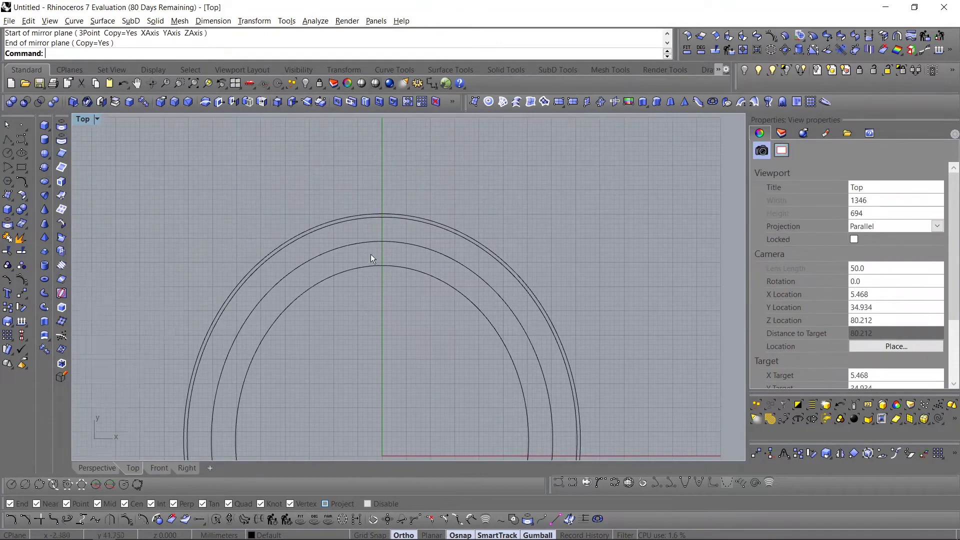
{"action": "left_click", "coordinate": [178, 467]}
{"action": "scroll", "coordinate": [325, 328], "scroll_direction": "down", "scroll_amount": 8}
{"action": "right_click_drag", "start_coordinate": [477, 299], "coordinate": [400, 307]}
{"action": "scroll", "coordinate": [491, 283], "scroll_direction": "up", "scroll_amount": 8}
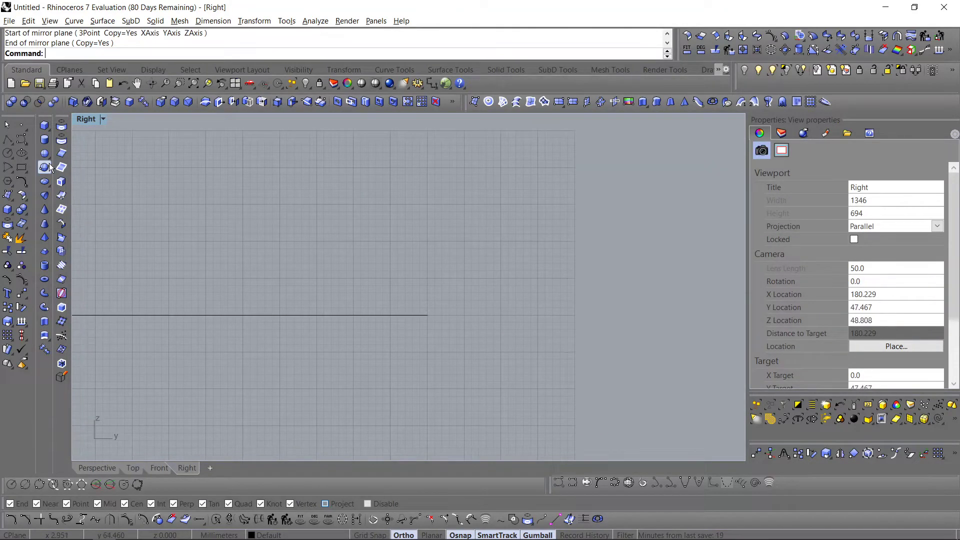
{"action": "left_click", "coordinate": [22, 154]}
{"action": "left_click", "coordinate": [427, 314]}
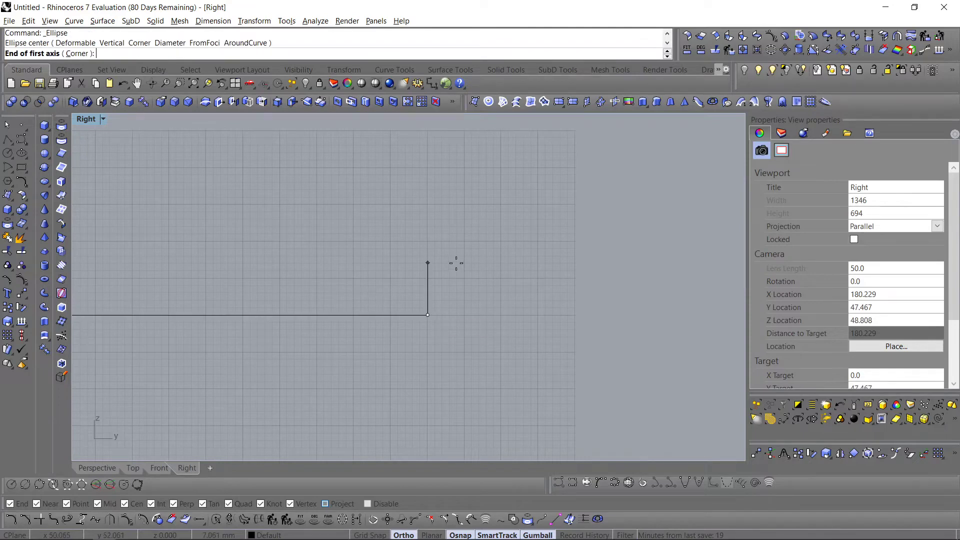
{"action": "type", "text": "14"}
{"action": "key", "text": "Return"}
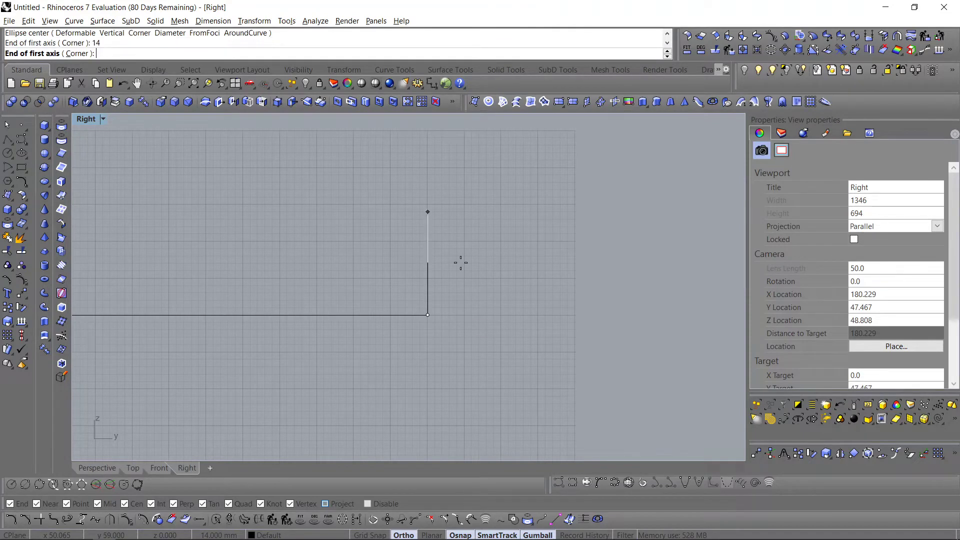
{"action": "left_click", "coordinate": [467, 261]}
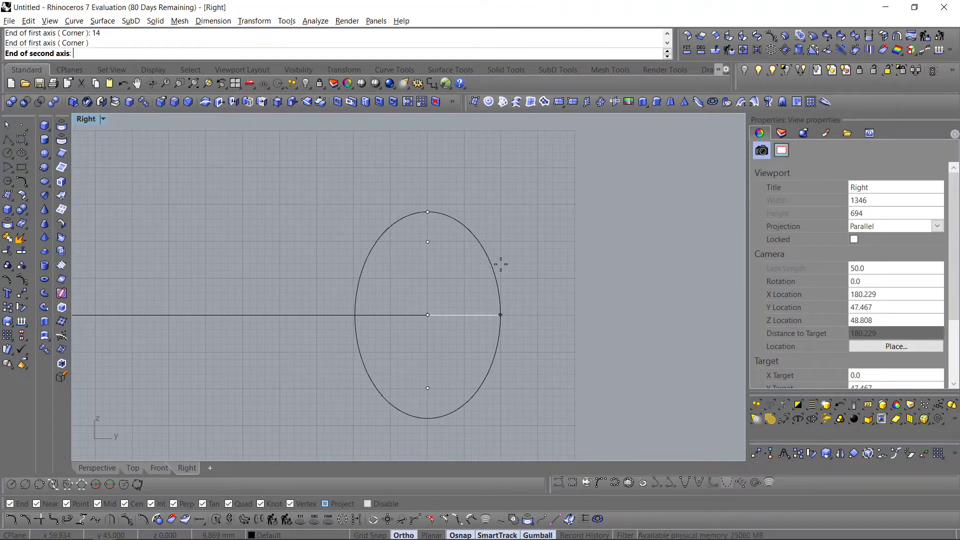
{"action": "type", "text": "10"}
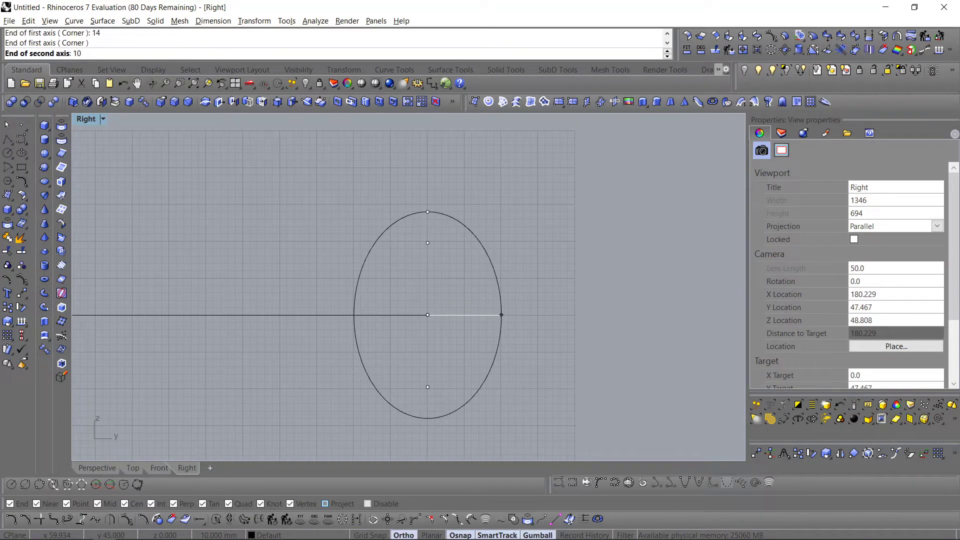
{"action": "key", "text": "Return"}
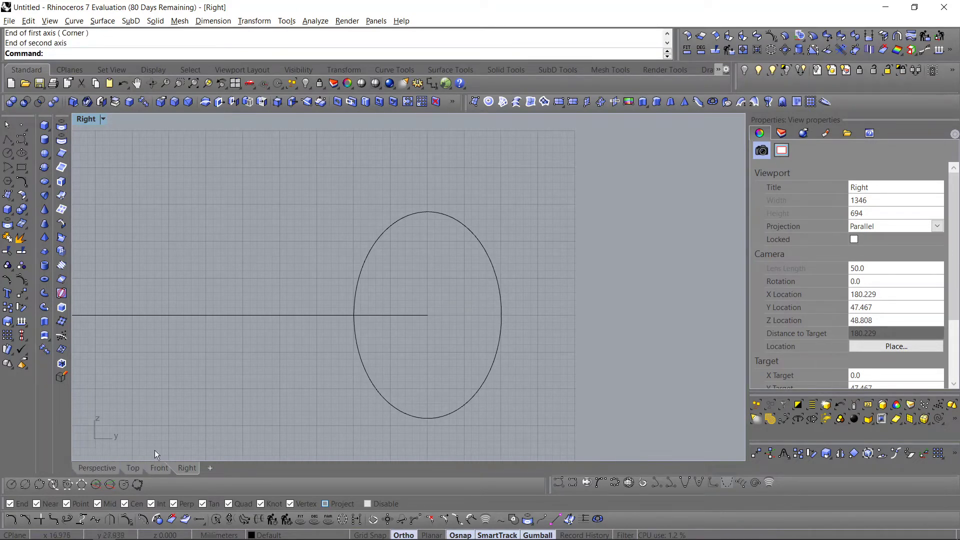
Step: Move the large ellipse along the centre line in the Top view so its rear quadrant meets the outer pair of curves
{"action": "left_click", "coordinate": [365, 374]}
{"action": "left_click", "coordinate": [132, 467]}
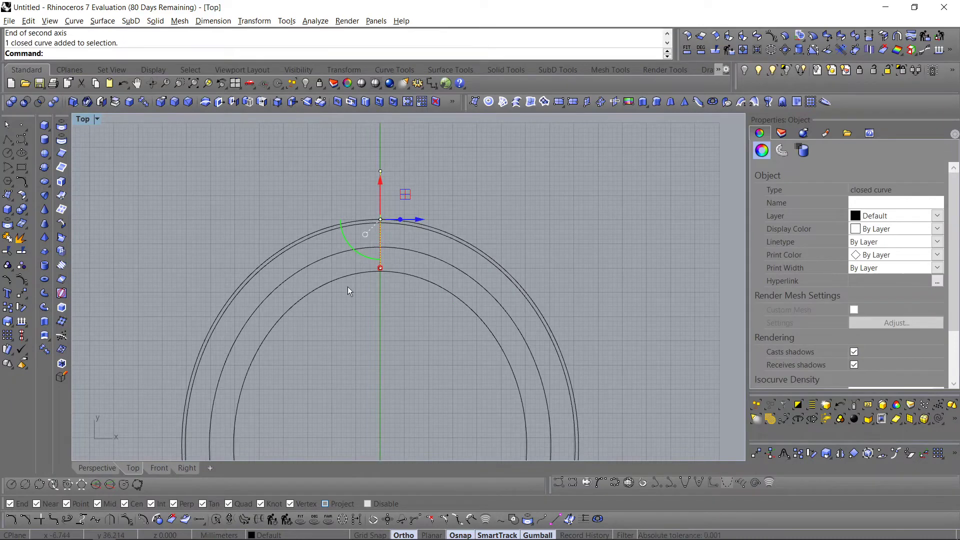
{"action": "scroll", "coordinate": [363, 282], "scroll_direction": "up", "scroll_amount": 2}
{"action": "scroll", "coordinate": [379, 277], "scroll_direction": "down", "scroll_amount": 1}
{"action": "type", "text": "m"}
{"action": "key", "text": "Return"}
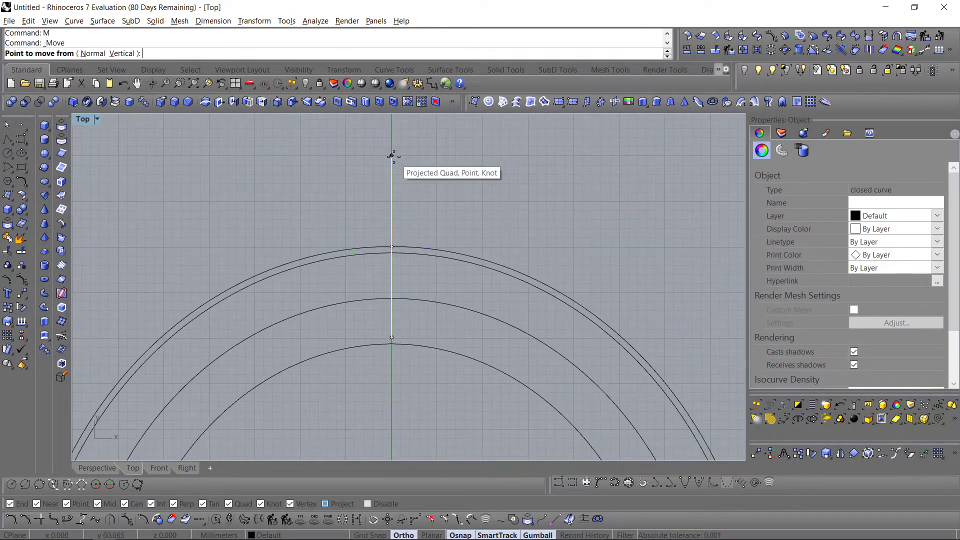
{"action": "left_click", "coordinate": [392, 155]}
{"action": "left_click", "coordinate": [391, 246]}
{"action": "scroll", "coordinate": [440, 218], "scroll_direction": "down", "scroll_amount": 5}
{"action": "key", "text": "Escape"}
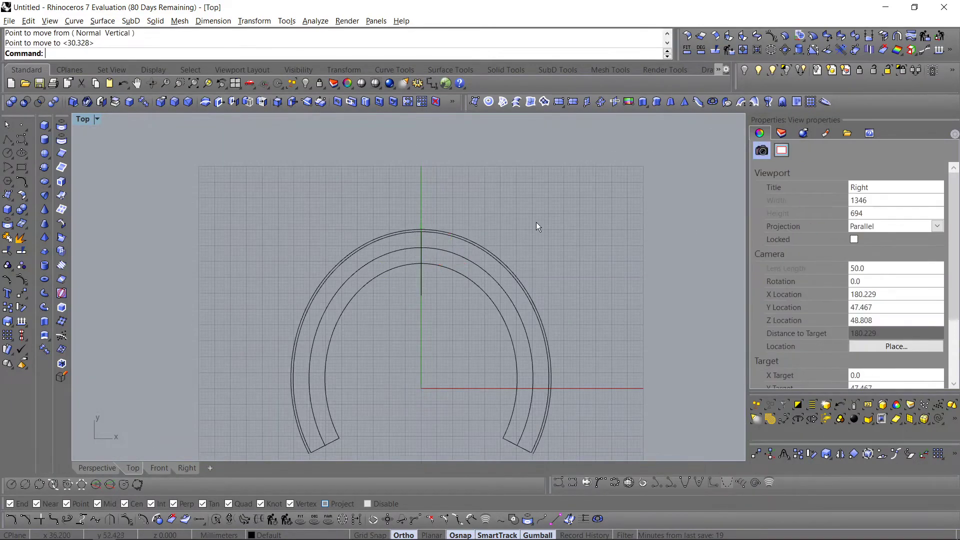
Step: Sweep the two end ellipses and the large middle ellipse along the second-innermost curve with Sweep1, using Freeform style and unchanged cross sections
{"action": "type", "text": "sweep1"}
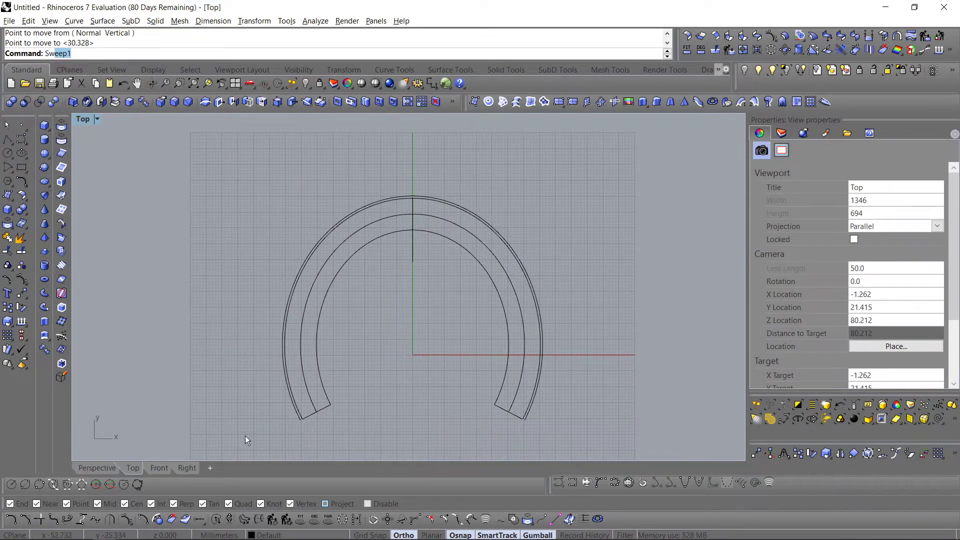
{"action": "key", "text": "Return"}
{"action": "left_click", "coordinate": [311, 403]}
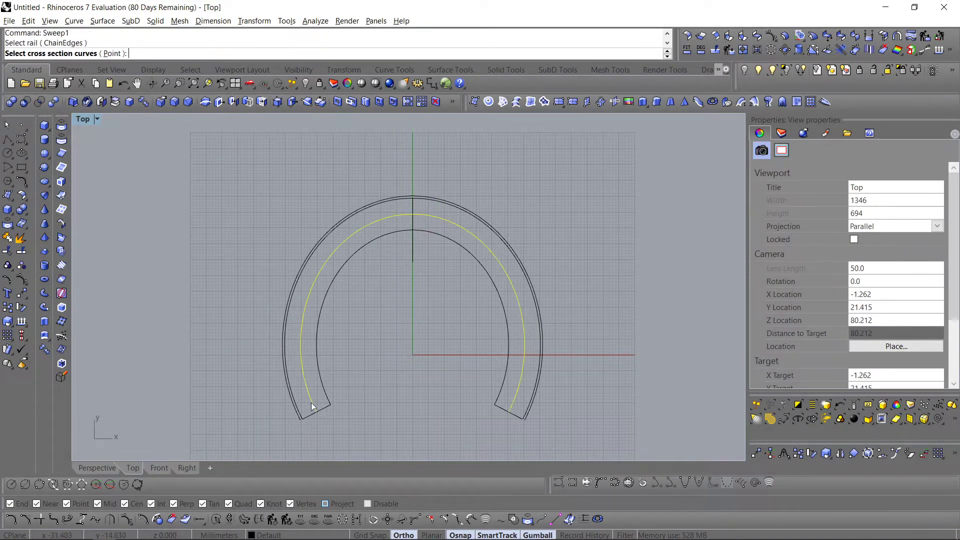
{"action": "left_click", "coordinate": [325, 407]}
{"action": "left_click", "coordinate": [499, 407]}
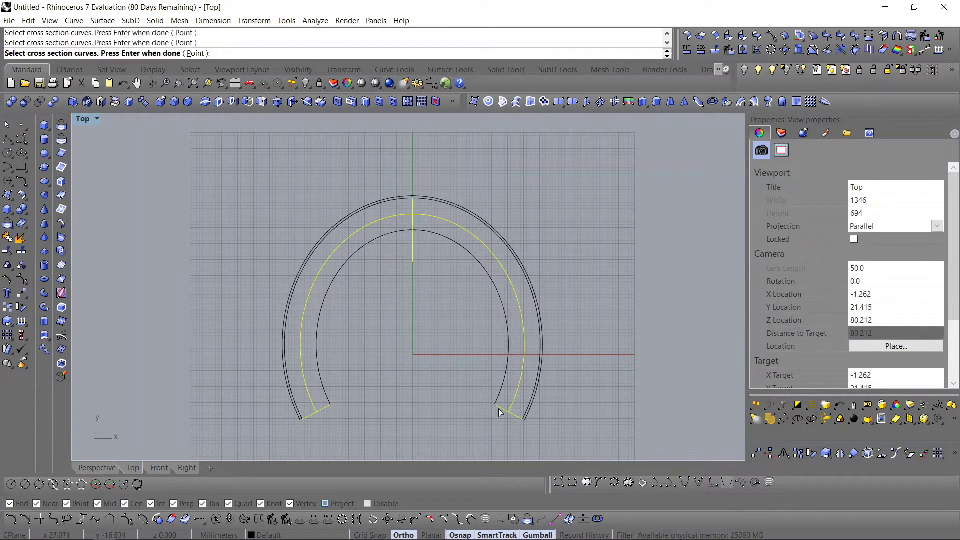
{"action": "key", "text": "Return"}
{"action": "key", "text": "Return"}
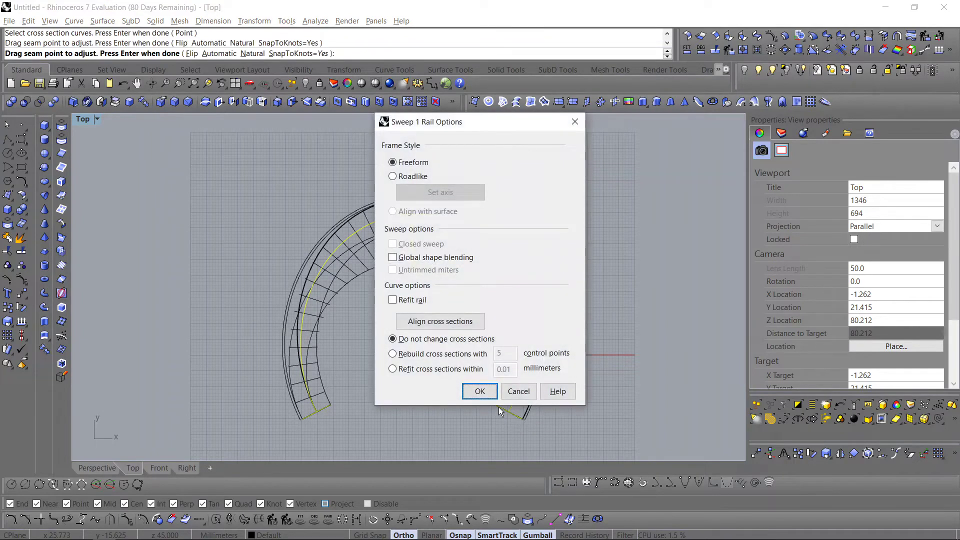
{"action": "left_click", "coordinate": [479, 391]}
Step: Check the swept surface in the Perspective view, undo the sweep and restore it
{"action": "left_click", "coordinate": [97, 467]}
{"action": "right_click_drag", "start_coordinate": [271, 411], "coordinate": [160, 430]}
{"action": "scroll", "coordinate": [258, 253], "scroll_direction": "up", "scroll_amount": 6}
{"action": "key", "text": "ctrl+z"}
{"action": "left_click", "coordinate": [132, 468]}
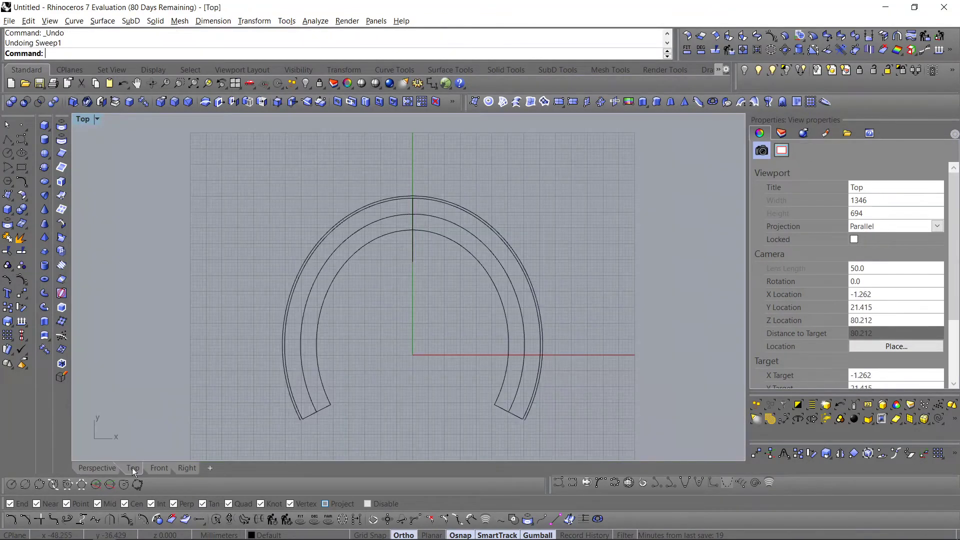
{"action": "scroll", "coordinate": [319, 370], "scroll_direction": "up", "scroll_amount": 2}
{"action": "key", "text": "ctrl+y"}
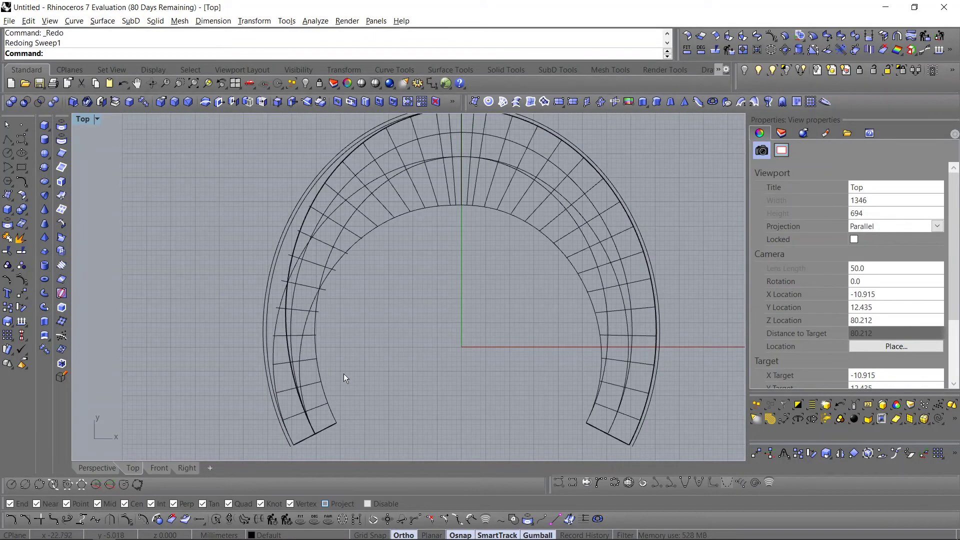
Step: Clear the path curves and ellipses from view so only the swept surface is left
{"action": "left_click", "coordinate": [606, 305]}
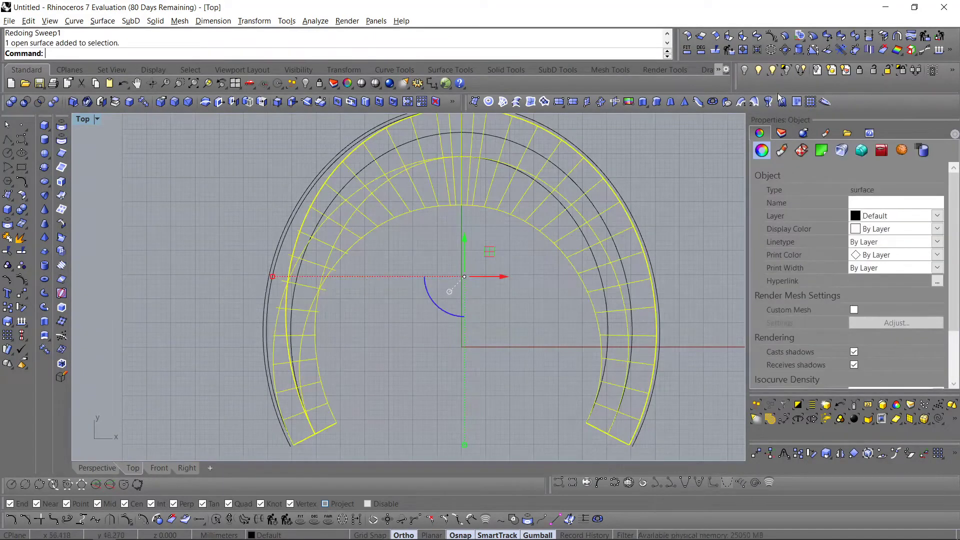
{"action": "left_click", "coordinate": [784, 75]}
{"action": "left_click", "coordinate": [540, 304]}
{"action": "scroll", "coordinate": [517, 257], "scroll_direction": "down", "scroll_amount": 2}
Step: Draw a box from the vertical centre line over the left half of the swept surface, tall enough to enclose it in the Right view
{"action": "left_click", "coordinate": [44, 125]}
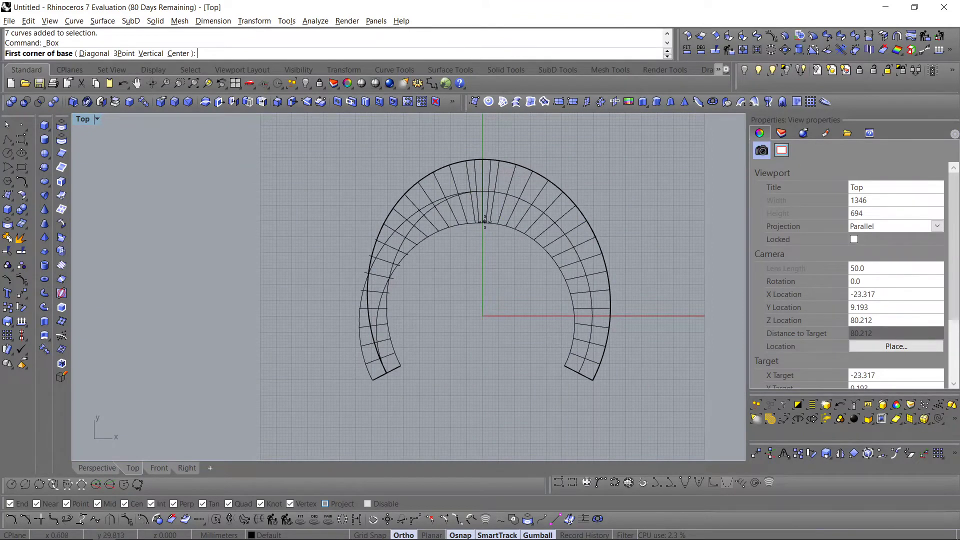
{"action": "left_click", "coordinate": [481, 131]}
{"action": "scroll", "coordinate": [481, 131], "scroll_direction": "down", "scroll_amount": 2}
{"action": "left_click", "coordinate": [294, 311]}
{"action": "left_click", "coordinate": [182, 470]}
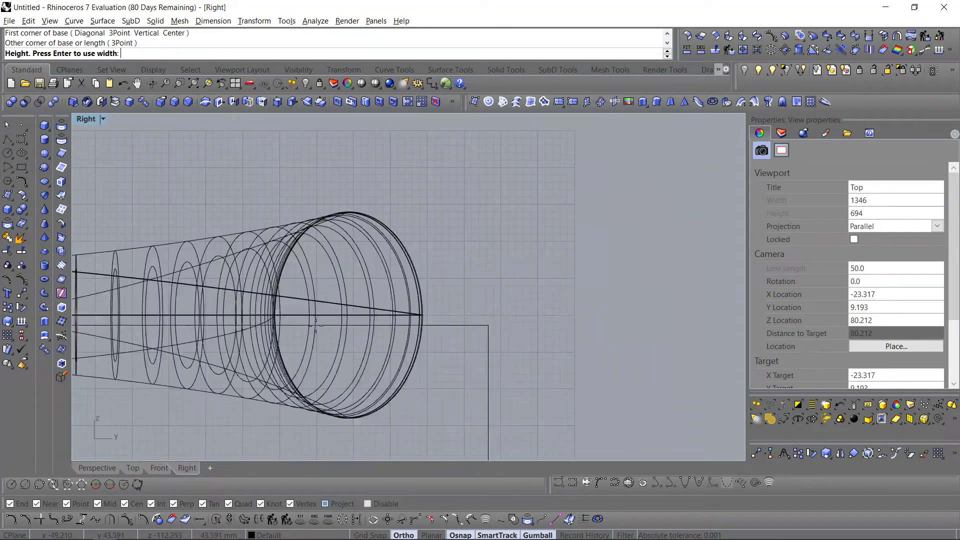
{"action": "right_click_drag", "start_coordinate": [334, 177], "coordinate": [492, 225]}
{"action": "scroll", "coordinate": [491, 225], "scroll_direction": "down", "scroll_amount": 9}
{"action": "left_click", "coordinate": [487, 182]}
Step: Try to subtract the box from the swept surface with a Boolean difference
{"action": "left_click", "coordinate": [111, 467]}
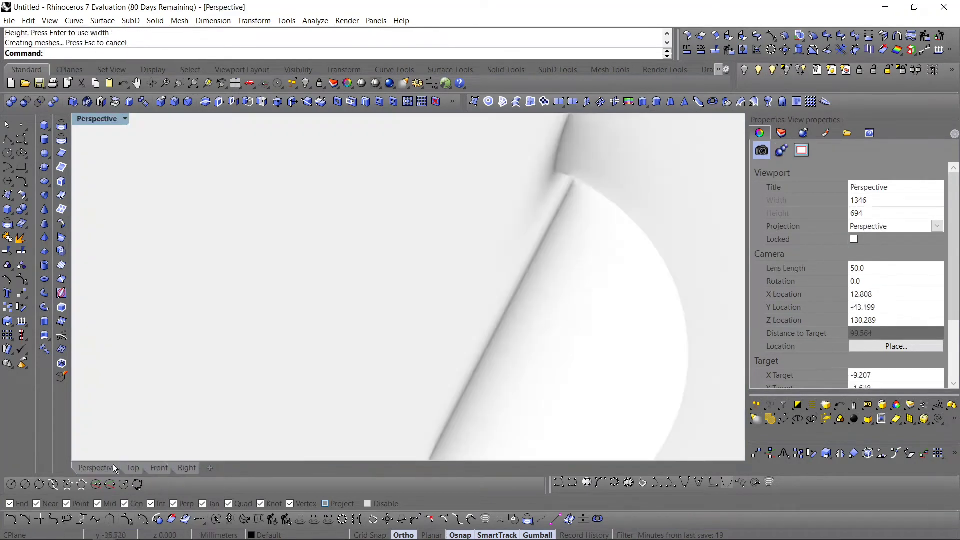
{"action": "scroll", "coordinate": [342, 270], "scroll_direction": "down", "scroll_amount": 3}
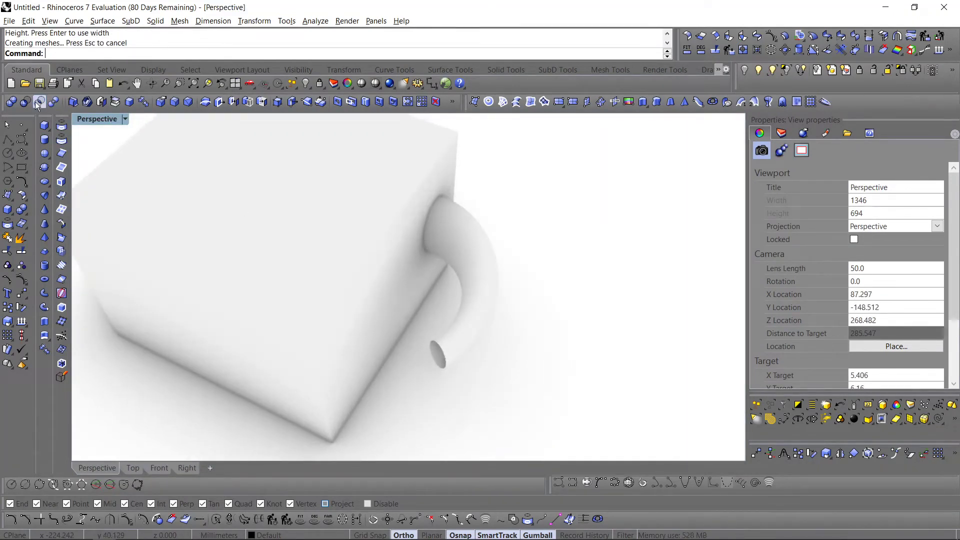
{"action": "left_click", "coordinate": [37, 101]}
{"action": "left_click", "coordinate": [444, 225]}
{"action": "key", "text": "Return"}
{"action": "left_click", "coordinate": [360, 231]}
{"action": "key", "text": "Return"}
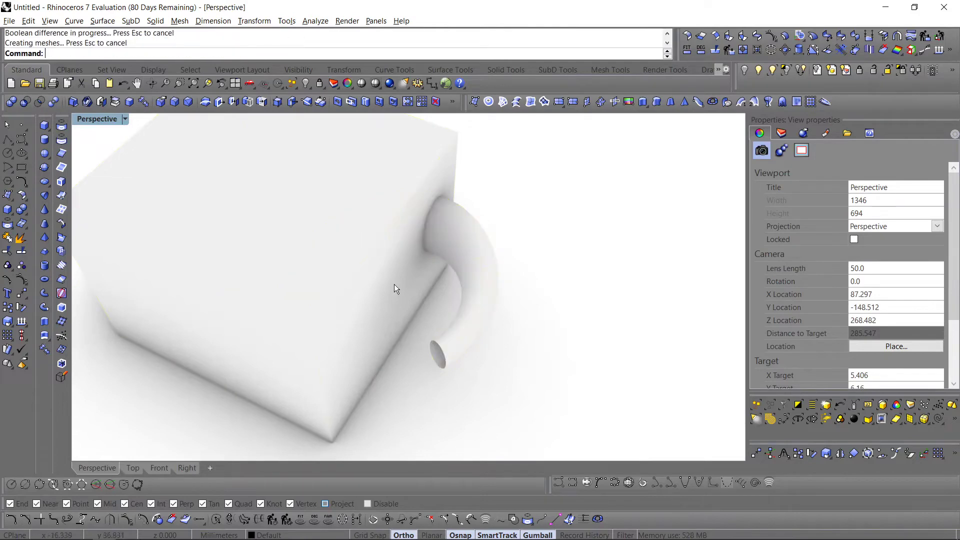
Step: Check the resulting pieces in the Perspective and Top views and undo the Boolean difference
{"action": "left_click", "coordinate": [402, 278]}
{"action": "left_click", "coordinate": [568, 274]}
{"action": "left_click", "coordinate": [487, 268]}
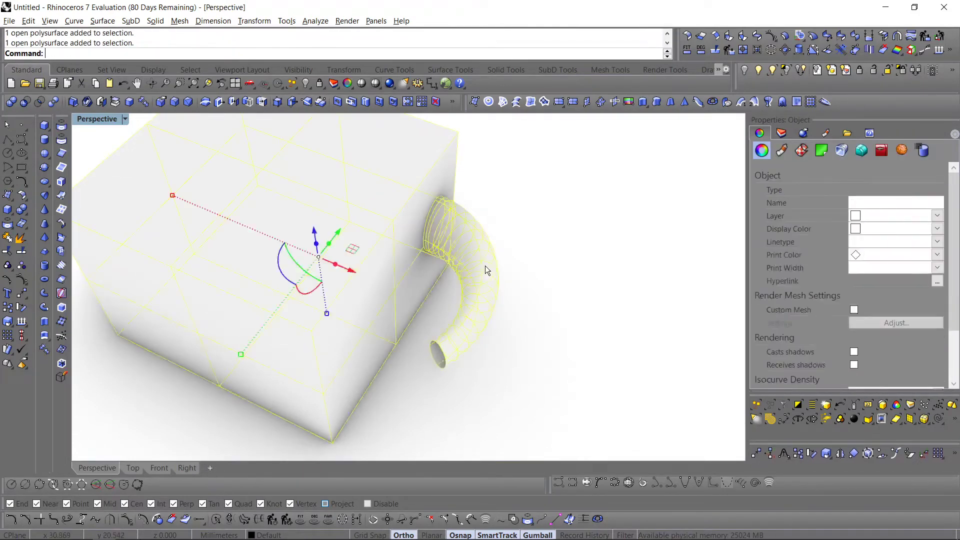
{"action": "left_click", "coordinate": [548, 287]}
{"action": "left_click", "coordinate": [132, 468]}
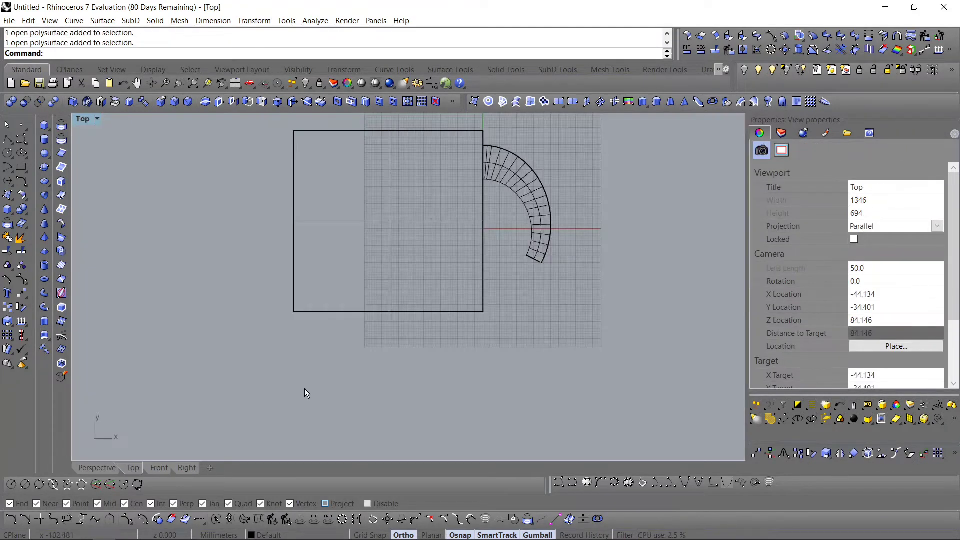
{"action": "key", "text": "ctrl+z"}
Step: Trim away the left half of the swept surface using the box as the cutting object, and delete the box
{"action": "right_click_drag", "start_coordinate": [420, 291], "coordinate": [432, 354]}
{"action": "left_click", "coordinate": [538, 378]}
{"action": "type", "text": "Trim"}
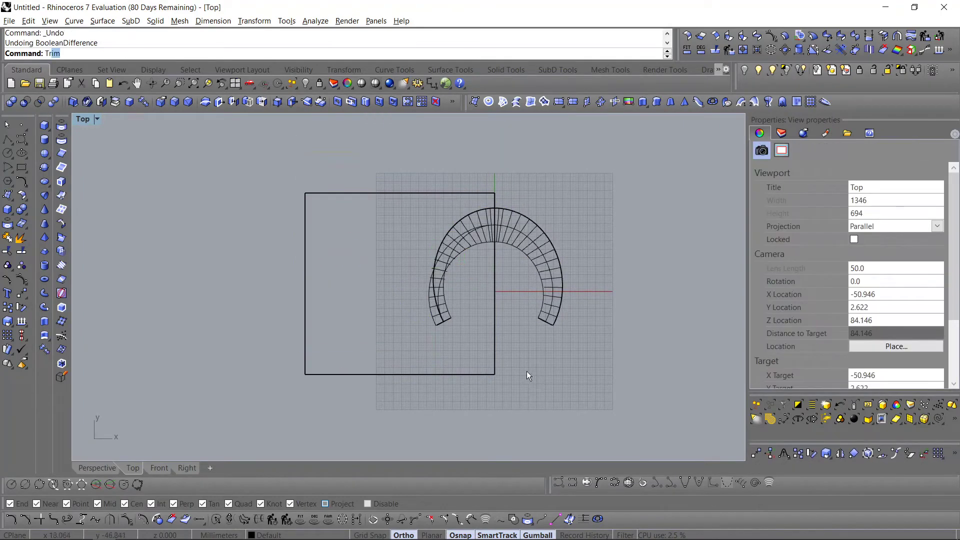
{"action": "key", "text": "Return"}
{"action": "left_click", "coordinate": [494, 275]}
{"action": "key", "text": "Return"}
{"action": "left_click", "coordinate": [454, 244]}
{"action": "key", "text": "Return"}
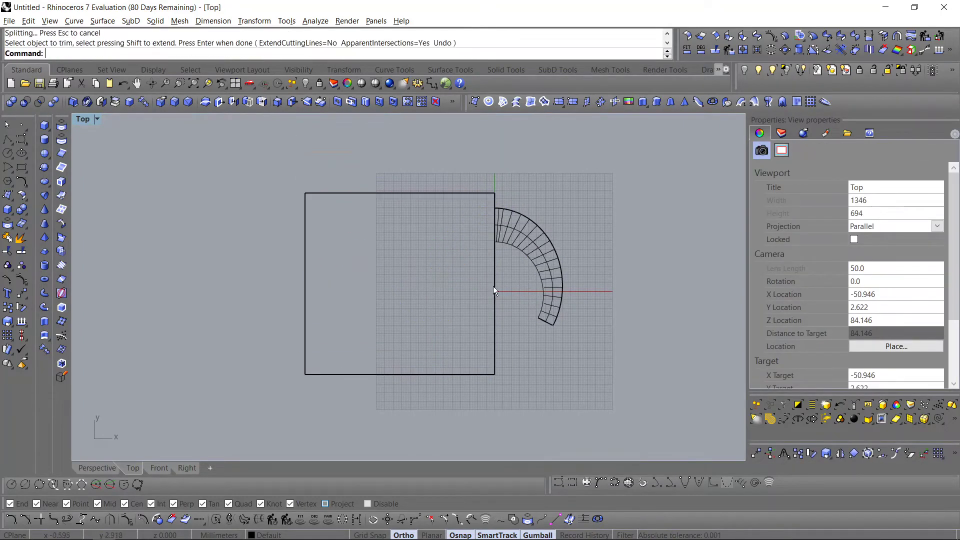
{"action": "left_click", "coordinate": [493, 292]}
{"action": "key", "text": "Delete"}
Step: Mirror the remaining right half of the swept surface across the vertical centre line
{"action": "left_click", "coordinate": [543, 269]}
{"action": "left_click_drag", "start_coordinate": [543, 268], "coordinate": [523, 274]}
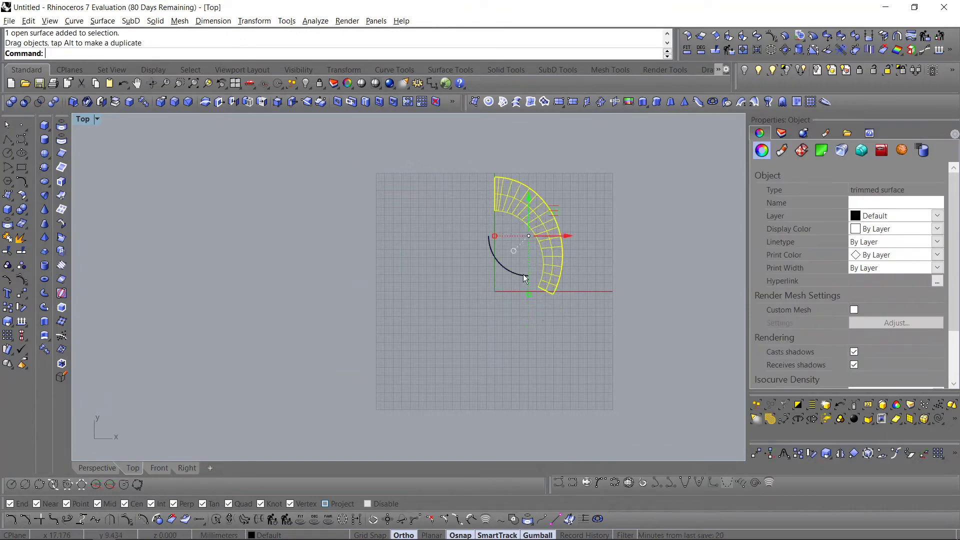
{"action": "key", "text": "ctrl+z"}
{"action": "type", "text": "Mirror"}
{"action": "scroll", "coordinate": [506, 260], "scroll_direction": "up", "scroll_amount": 4}
{"action": "key", "text": "Return"}
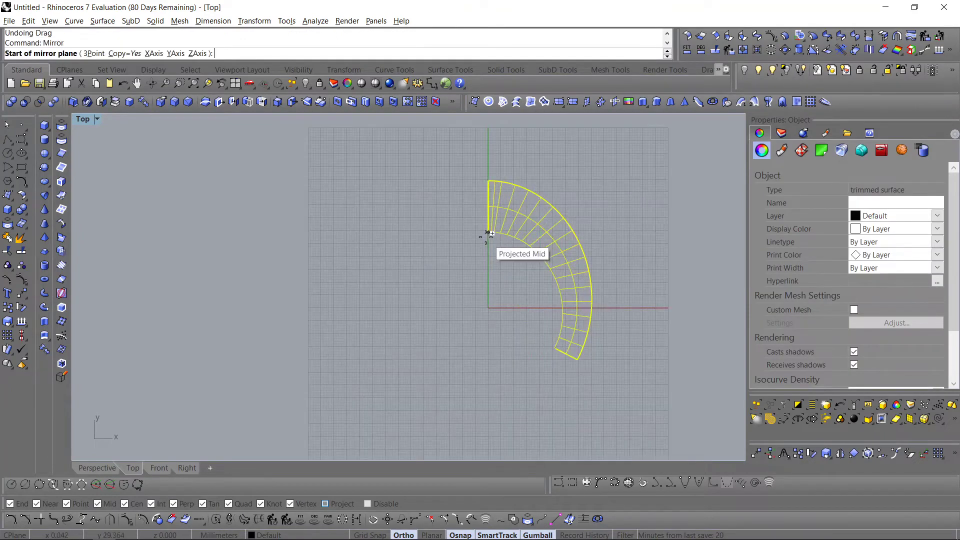
{"action": "left_click", "coordinate": [488, 233]}
{"action": "left_click", "coordinate": [483, 287]}
Step: Unite the two halves with a Boolean union and cap the open ends to make a solid
{"action": "left_click", "coordinate": [494, 298]}
{"action": "left_click_drag", "start_coordinate": [494, 298], "coordinate": [213, 195]}
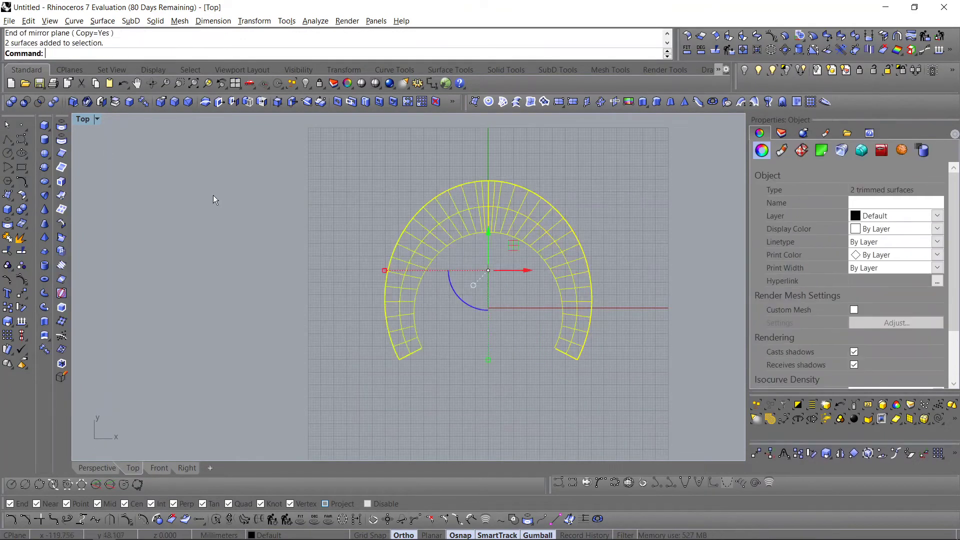
{"action": "left_click", "coordinate": [31, 100]}
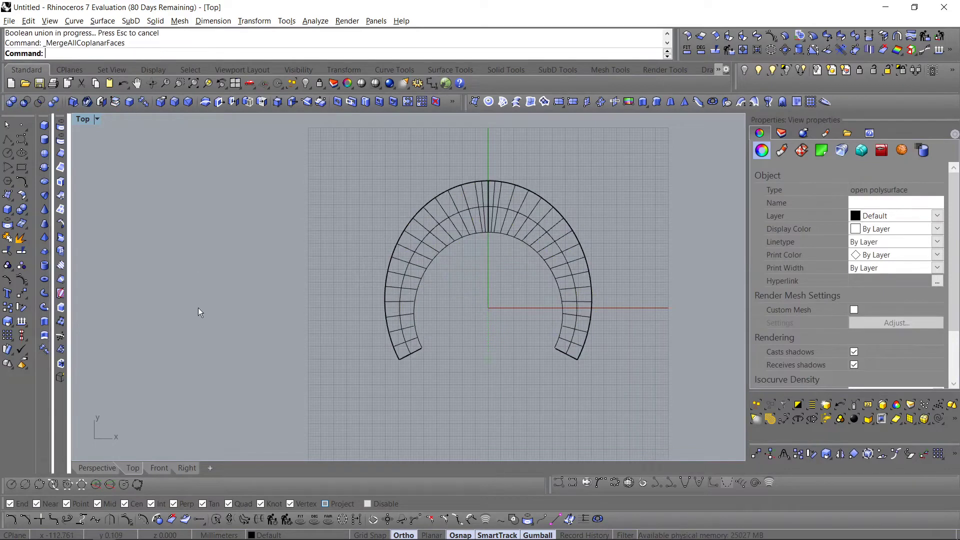
{"action": "left_click", "coordinate": [79, 469]}
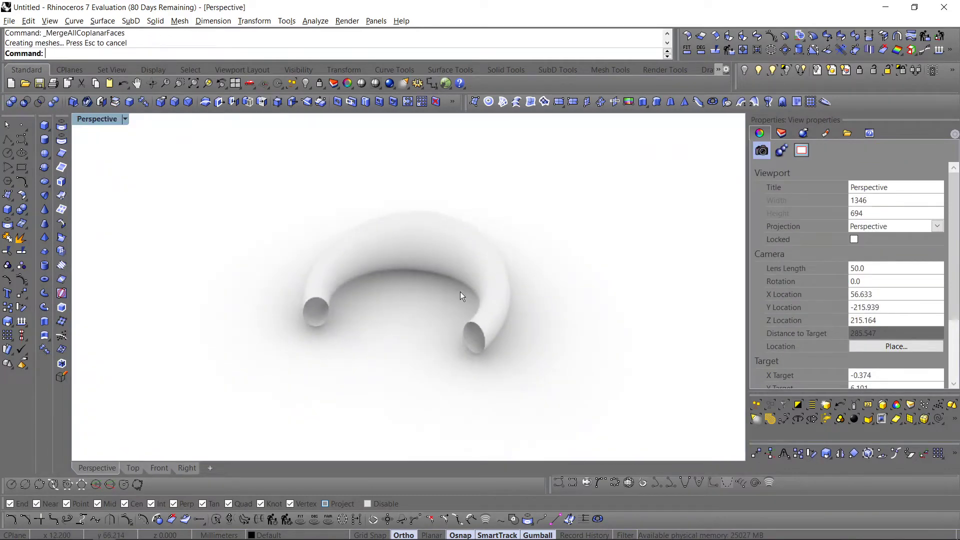
{"action": "left_click", "coordinate": [461, 296]}
{"action": "left_click", "coordinate": [102, 102]}
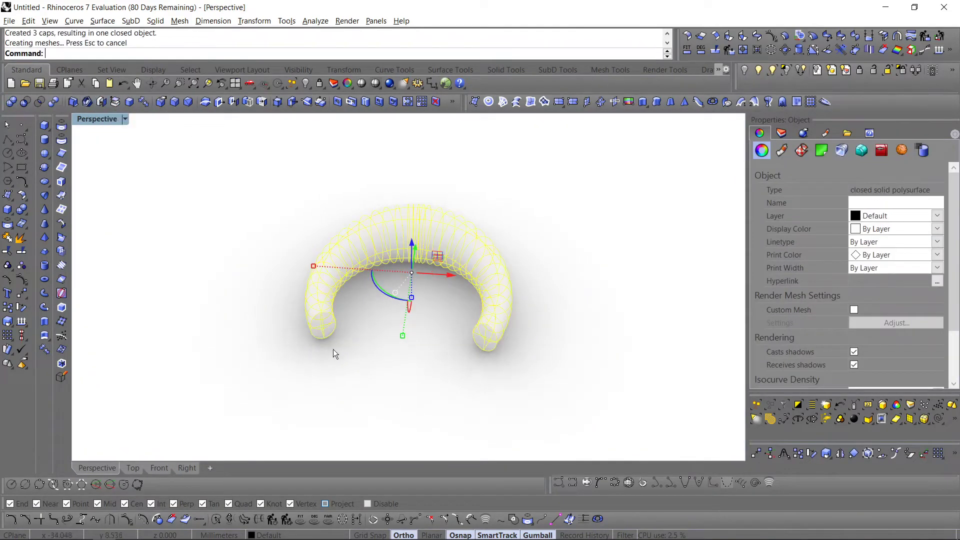
Step: Fillet the edges of both end caps of the backrest with a radius of 1
{"action": "left_click", "coordinate": [333, 349]}
{"action": "left_click", "coordinate": [160, 102]}
{"action": "left_click_drag", "start_coordinate": [227, 296], "coordinate": [640, 298]}
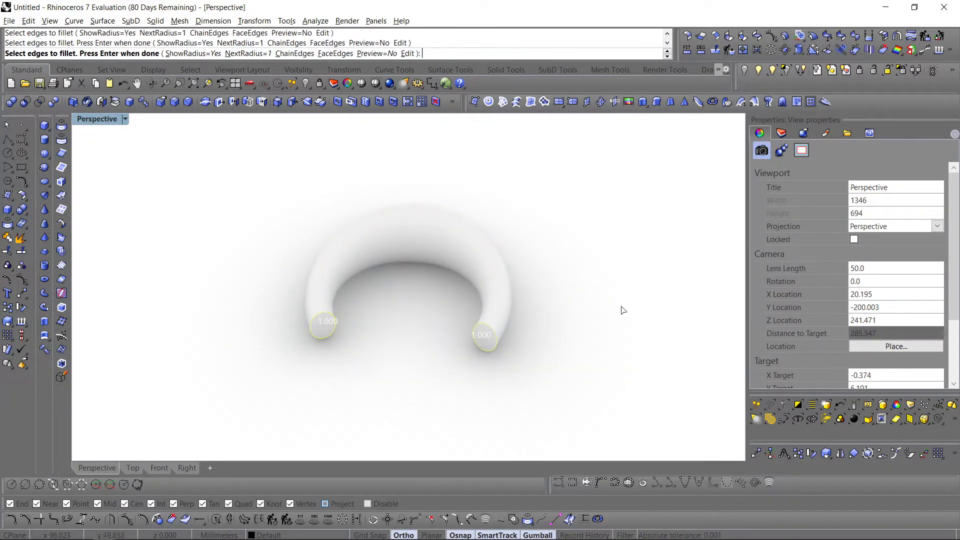
{"action": "key", "text": "Return"}
{"action": "key", "text": "Return"}
{"action": "key", "text": "Return"}
Step: Show all hidden chair parts, then select every curve in the model and hide them
{"action": "left_click", "coordinate": [758, 70]}
{"action": "right_click_drag", "start_coordinate": [361, 319], "coordinate": [395, 307]}
{"action": "scroll", "coordinate": [353, 349], "scroll_direction": "up", "scroll_amount": 2}
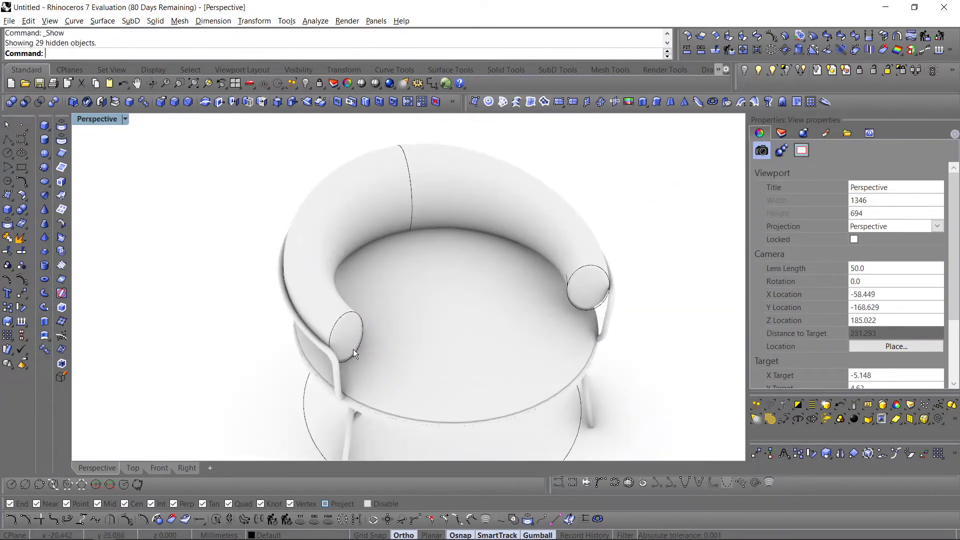
{"action": "right_click_drag", "start_coordinate": [353, 349], "coordinate": [375, 312]}
{"action": "left_click", "coordinate": [938, 418]}
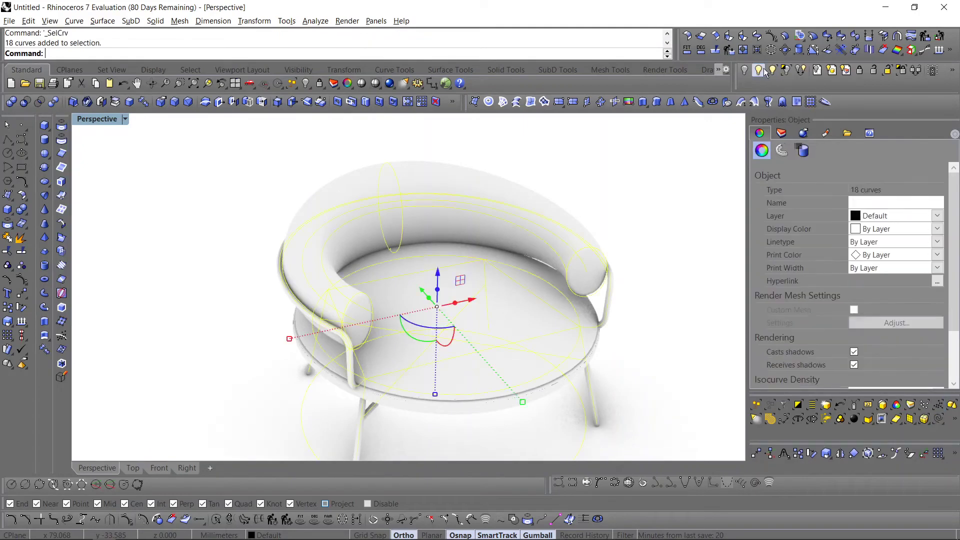
{"action": "left_click", "coordinate": [745, 71]}
Step: Isolate the padded backrest and display it in the Right view
{"action": "right_click_drag", "start_coordinate": [563, 204], "coordinate": [443, 332]}
{"action": "right_click_drag", "start_coordinate": [446, 332], "coordinate": [401, 316]}
{"action": "left_click", "coordinate": [400, 250]}
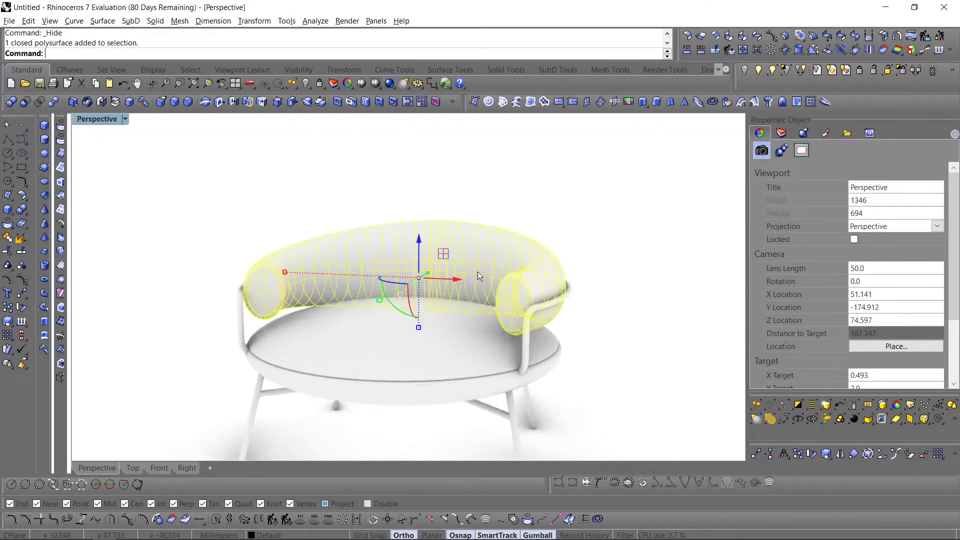
{"action": "left_click", "coordinate": [187, 468]}
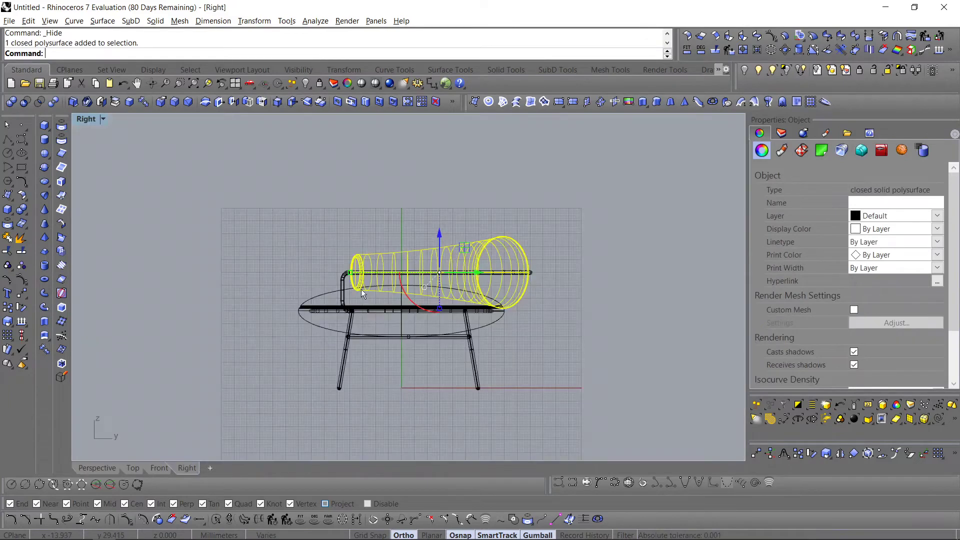
{"action": "left_click", "coordinate": [785, 71]}
Step: Apply CageEdit to the backrest with a bounding-box cage of 4 × 4 × 4 points, degree 3, and a global edit region
{"action": "type", "text": "CageEdit"}
{"action": "key", "text": "Return"}
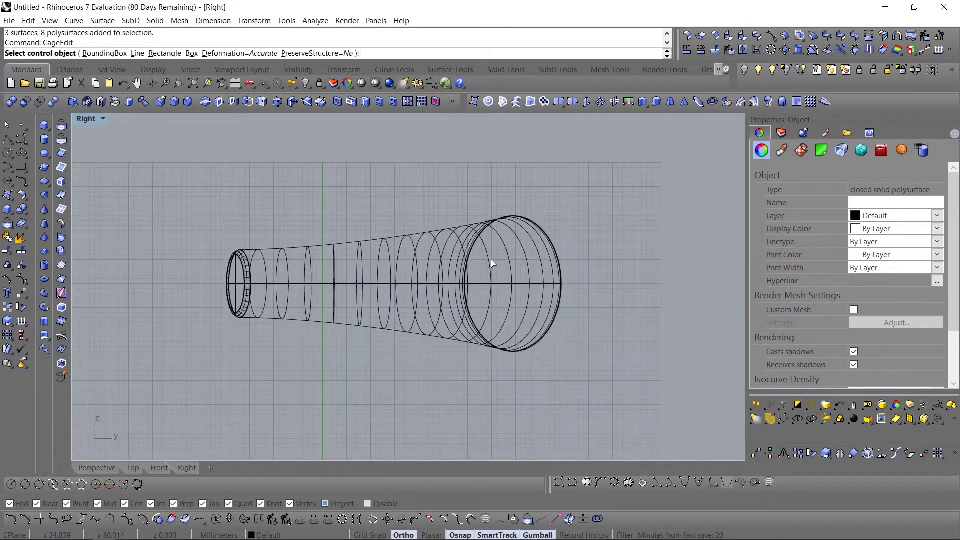
{"action": "type", "text": "b"}
{"action": "key", "text": "Return"}
{"action": "key", "text": "Return"}
{"action": "key", "text": "Return"}
{"action": "key", "text": "Return"}
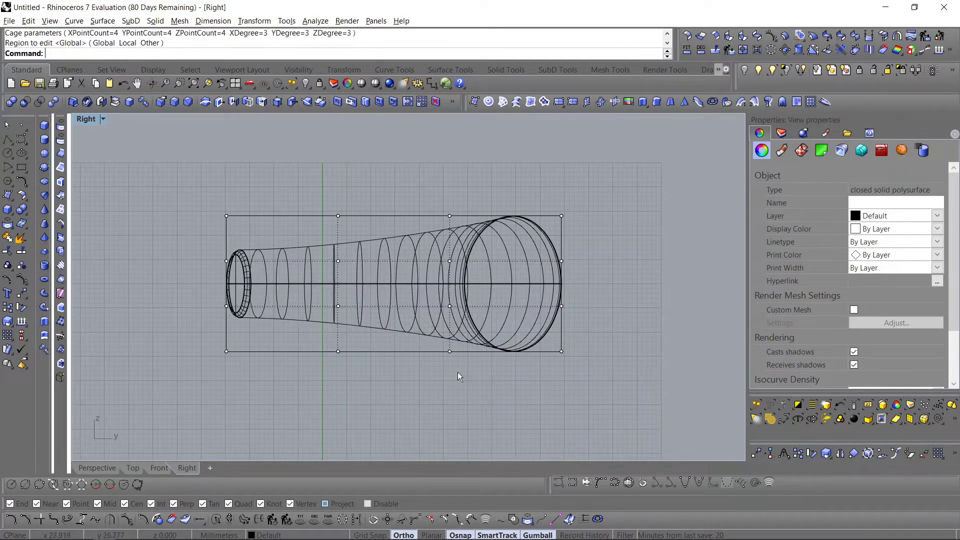
Step: Draw a horizontal reference line in the Right view from the underside of the backrest's narrow front end past its rear
{"action": "left_click_drag", "start_coordinate": [424, 406], "coordinate": [646, 157]}
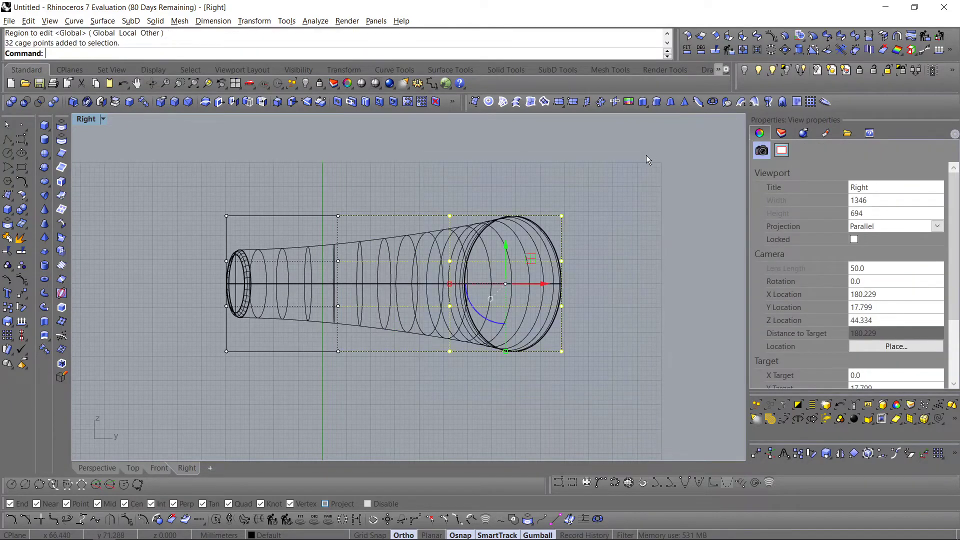
{"action": "left_click", "coordinate": [7, 166]}
{"action": "scroll", "coordinate": [245, 330], "scroll_direction": "up", "scroll_amount": 2}
{"action": "scroll", "coordinate": [247, 328], "scroll_direction": "down", "scroll_amount": 4}
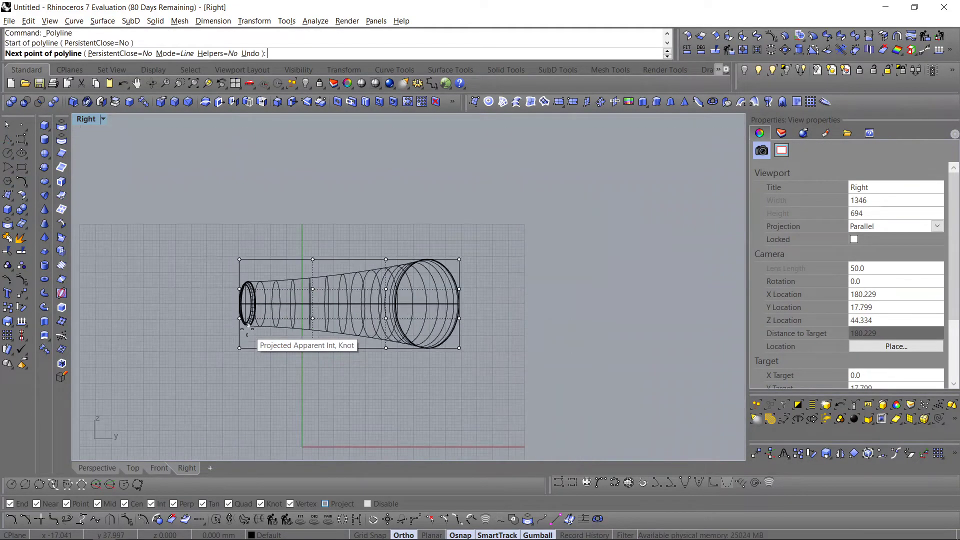
{"action": "left_click", "coordinate": [612, 320]}
{"action": "key", "text": "Return"}
Step: Raise the two rear columns of cage points to bring the backrest's wide end up toward the reference line
{"action": "scroll", "coordinate": [436, 347], "scroll_direction": "up", "scroll_amount": 1}
{"action": "left_click_drag", "start_coordinate": [330, 387], "coordinate": [530, 160]}
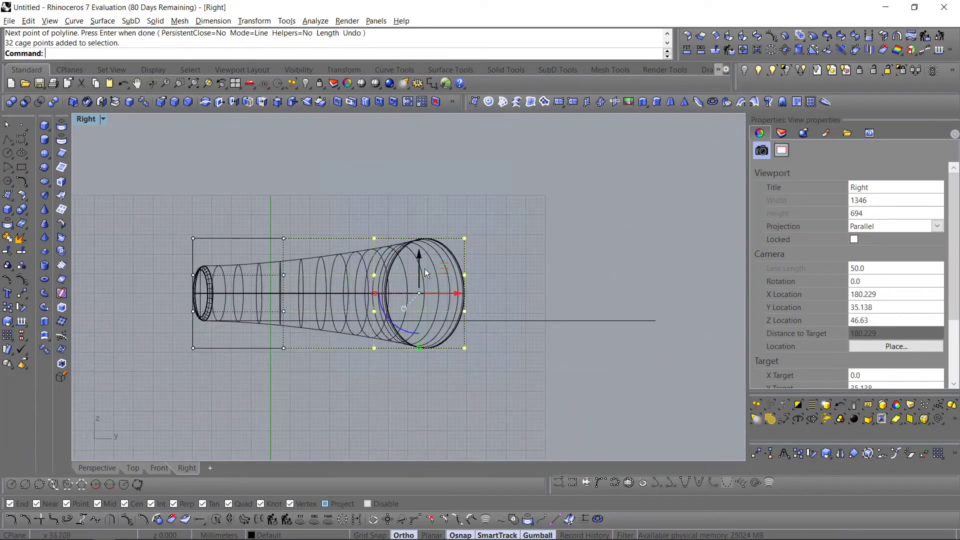
{"action": "scroll", "coordinate": [424, 269], "scroll_direction": "up", "scroll_amount": 2}
{"action": "left_click_drag", "start_coordinate": [424, 268], "coordinate": [422, 223]}
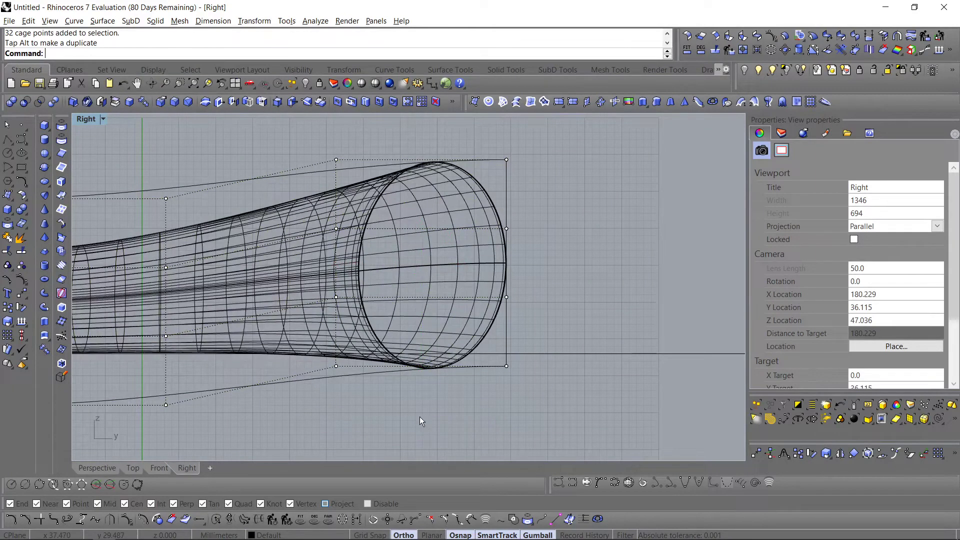
Step: Raise the rearmost column of cage points and fine-tune its height so the backrest's underside meets the reference line
{"action": "left_click_drag", "start_coordinate": [420, 417], "coordinate": [601, 113]}
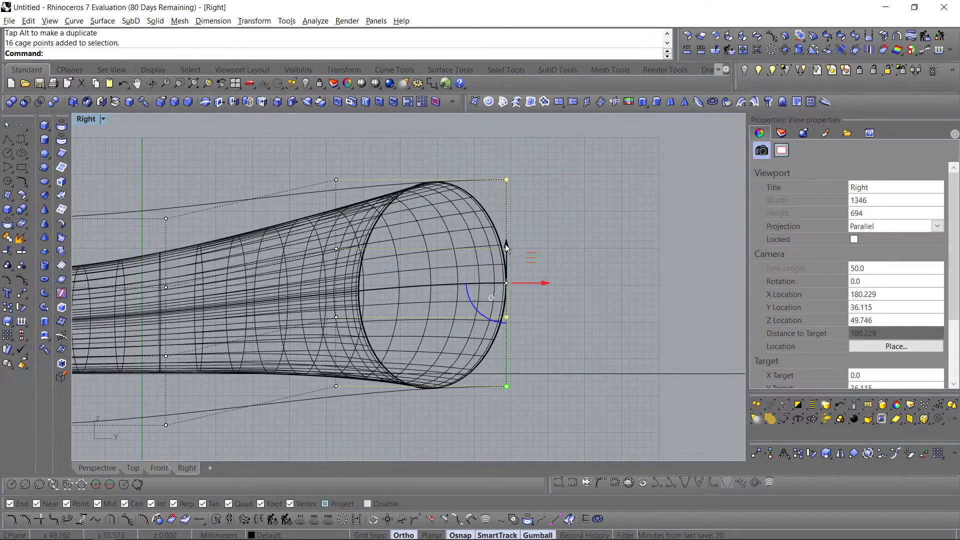
{"action": "left_click_drag", "start_coordinate": [505, 244], "coordinate": [506, 223]}
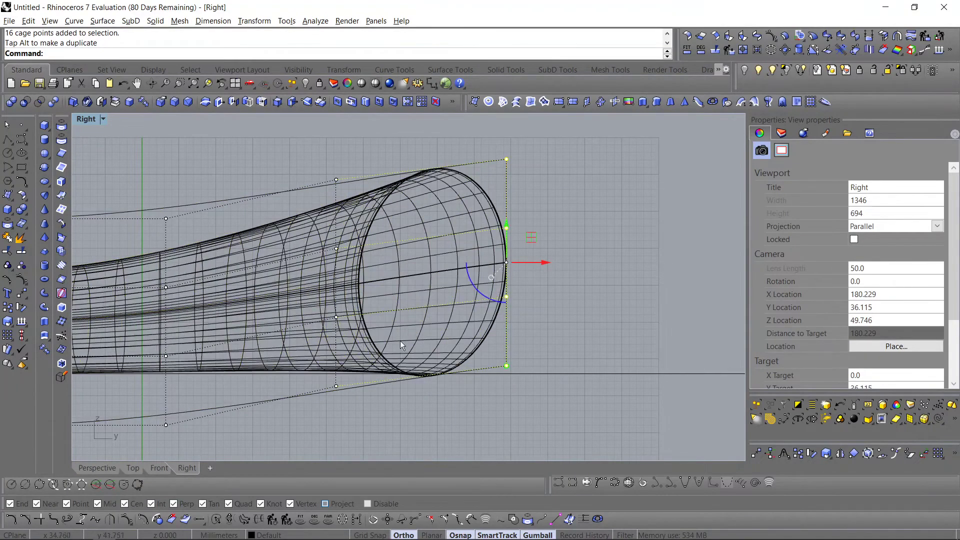
{"action": "scroll", "coordinate": [400, 340], "scroll_direction": "up", "scroll_amount": 5}
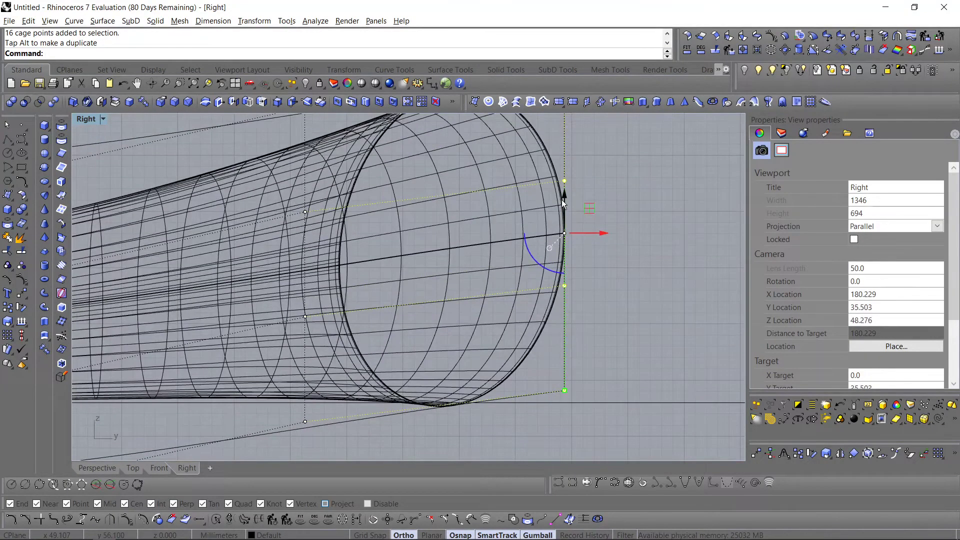
{"action": "left_click_drag", "start_coordinate": [562, 200], "coordinate": [552, 220]}
{"action": "scroll", "coordinate": [450, 270], "scroll_direction": "down", "scroll_amount": 4}
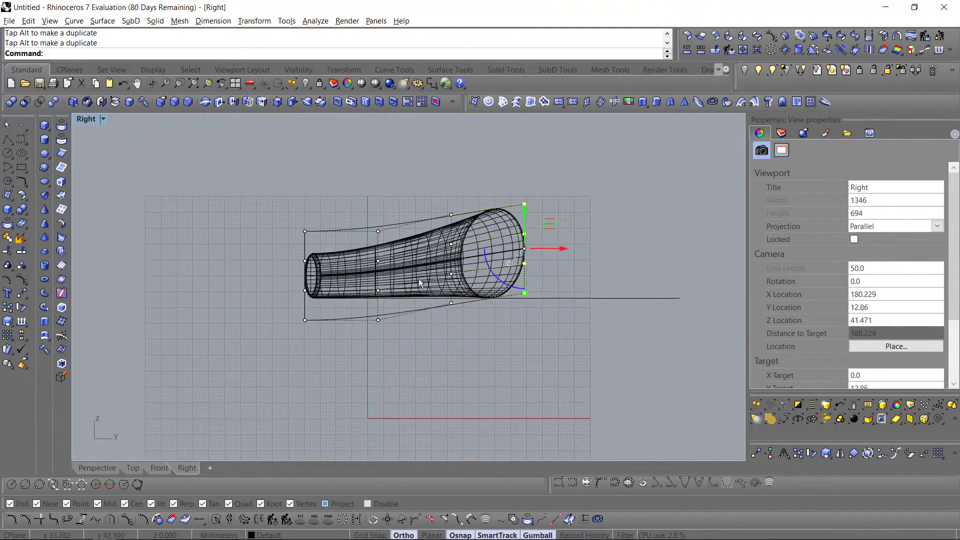
Step: Lower the second column of cage points from the front slightly to flatten the backrest's underside along the reference line
{"action": "scroll", "coordinate": [385, 290], "scroll_direction": "up", "scroll_amount": 8}
{"action": "scroll", "coordinate": [388, 280], "scroll_direction": "down", "scroll_amount": 6}
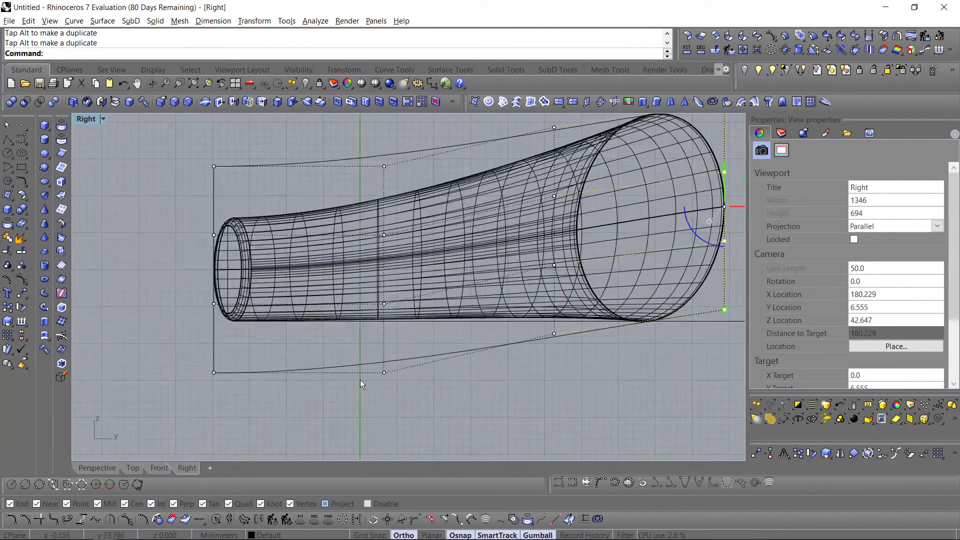
{"action": "mouse_move", "coordinate": [392, 199]}
{"action": "left_mouse_down"}
{"action": "mouse_move", "coordinate": [395, 159]}
{"action": "mouse_move", "coordinate": [397, 195]}
{"action": "left_mouse_up"}
{"action": "scroll", "coordinate": [400, 225], "scroll_direction": "up", "scroll_amount": 4}
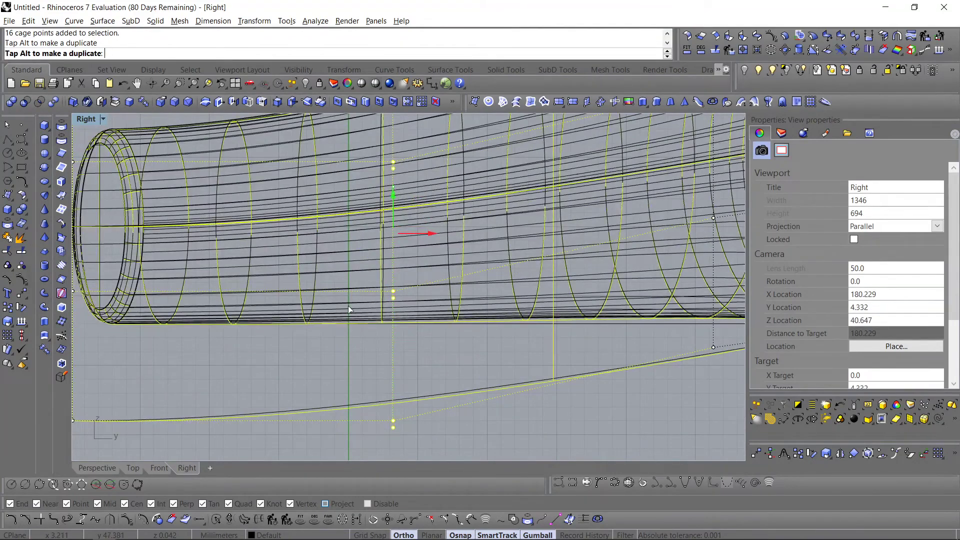
{"action": "scroll", "coordinate": [349, 309], "scroll_direction": "down", "scroll_amount": 5}
Step: Delete the control cage and show all hidden chair parts around the reshaped backrest
{"action": "left_click", "coordinate": [306, 352]}
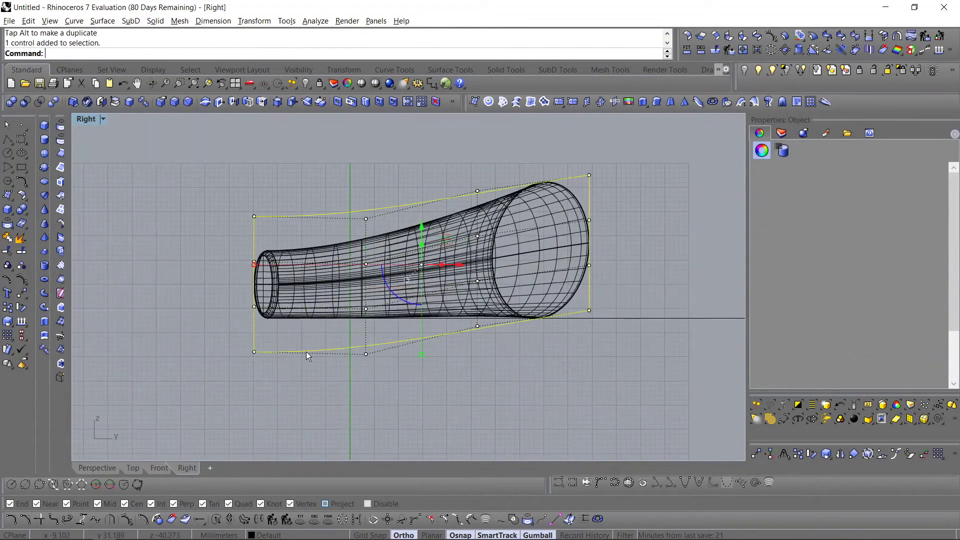
{"action": "key", "text": "Delete"}
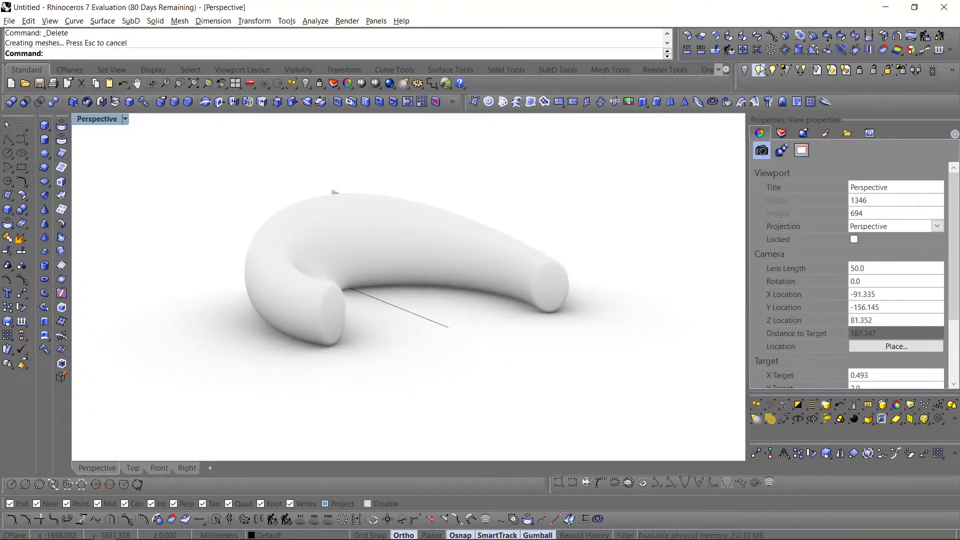
{"action": "left_click", "coordinate": [760, 69]}
{"action": "right_click_drag", "start_coordinate": [371, 283], "coordinate": [451, 282]}
Step: Delete the stray face at the backrest's rear seam
{"action": "left_click", "coordinate": [504, 301]}
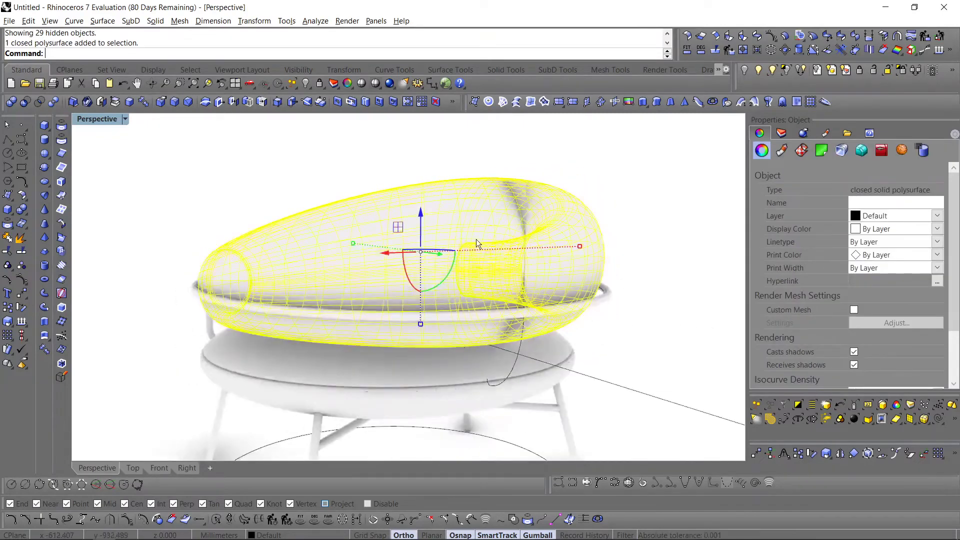
{"action": "left_click", "coordinate": [592, 190]}
{"action": "right_click_drag", "start_coordinate": [476, 239], "coordinate": [526, 292]}
{"action": "scroll", "coordinate": [522, 278], "scroll_direction": "up", "scroll_amount": 2}
{"action": "left_click", "coordinate": [520, 281]}
{"action": "left_click", "coordinate": [712, 228]}
{"action": "scroll", "coordinate": [535, 287], "scroll_direction": "up", "scroll_amount": 2}
{"action": "left_click", "coordinate": [550, 276], "text": "ctrl+shift"}
{"action": "key", "text": "Delete"}
Step: Isolate the backrest together with the curved tubular rail in the Right view
{"action": "scroll", "coordinate": [571, 278], "scroll_direction": "down", "scroll_amount": 5}
{"action": "left_click", "coordinate": [526, 292]}
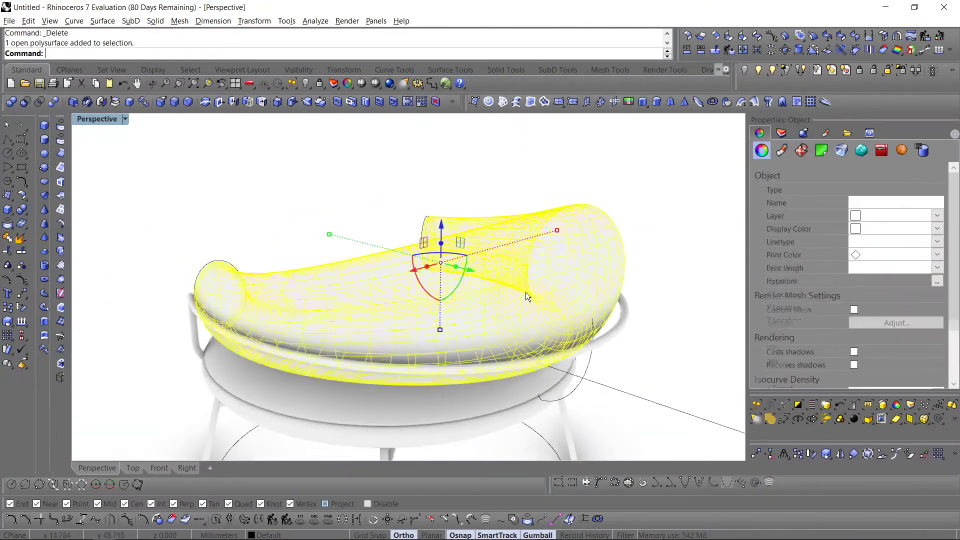
{"action": "left_click", "coordinate": [187, 467]}
{"action": "scroll", "coordinate": [582, 309], "scroll_direction": "up", "scroll_amount": 3}
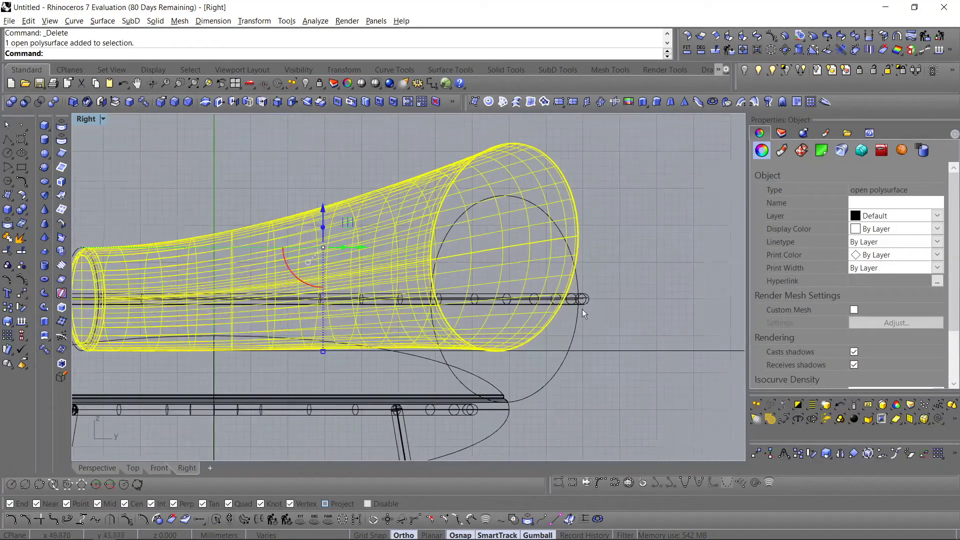
{"action": "left_click", "coordinate": [590, 300], "text": "shift"}
{"action": "left_click", "coordinate": [780, 72]}
{"action": "scroll", "coordinate": [640, 240], "scroll_direction": "down", "scroll_amount": 4}
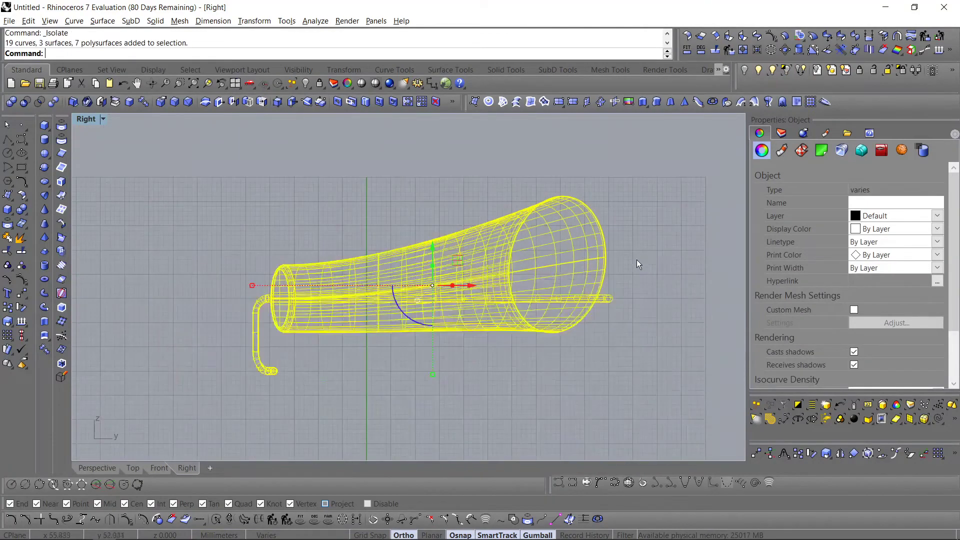
Step: Rotate the backrest in the Right view about the midpoint of its narrow front end, tilting the wide rear end downward
{"action": "left_click", "coordinate": [594, 250]}
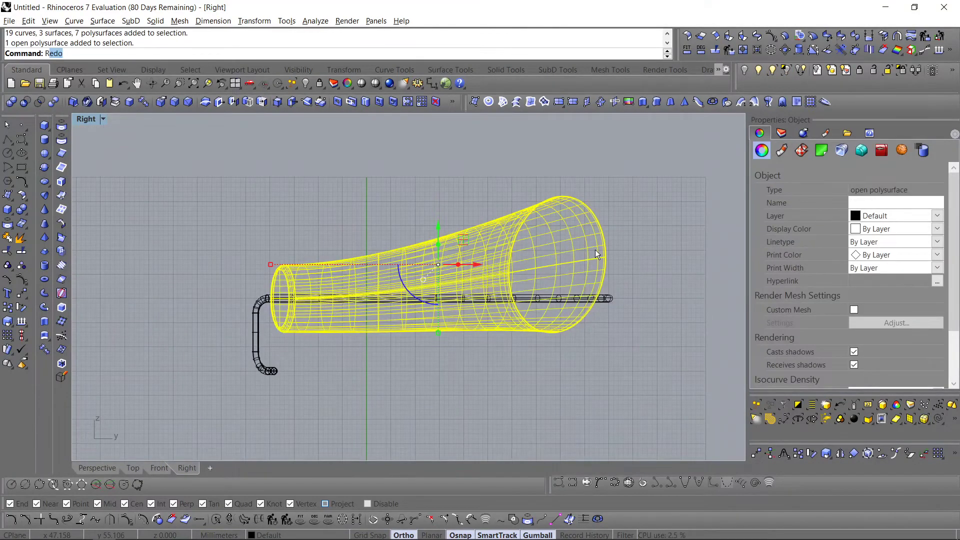
{"action": "key", "text": "Return"}
{"action": "scroll", "coordinate": [268, 296], "scroll_direction": "up", "scroll_amount": 3}
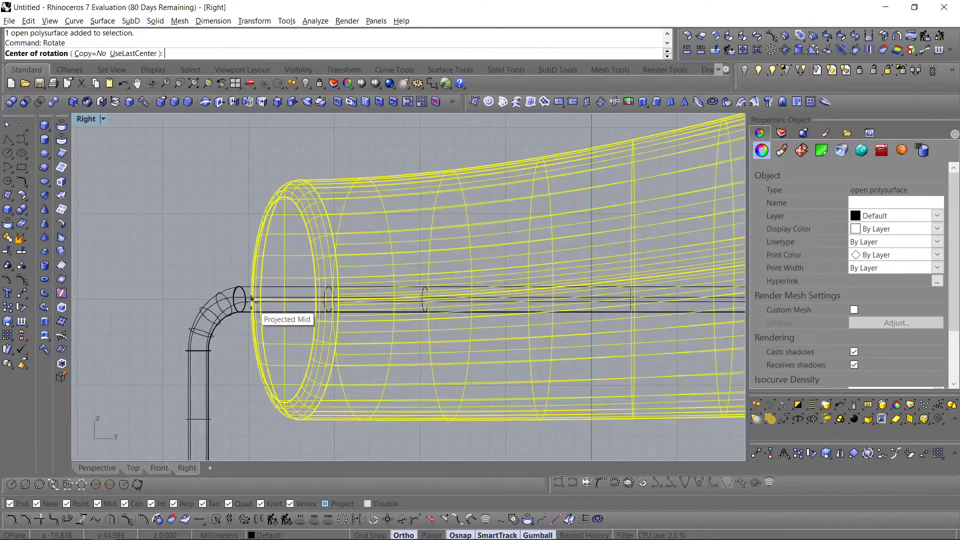
{"action": "left_click", "coordinate": [253, 302]}
{"action": "scroll", "coordinate": [253, 302], "scroll_direction": "down", "scroll_amount": 2}
{"action": "scroll", "coordinate": [547, 268], "scroll_direction": "up", "scroll_amount": 4}
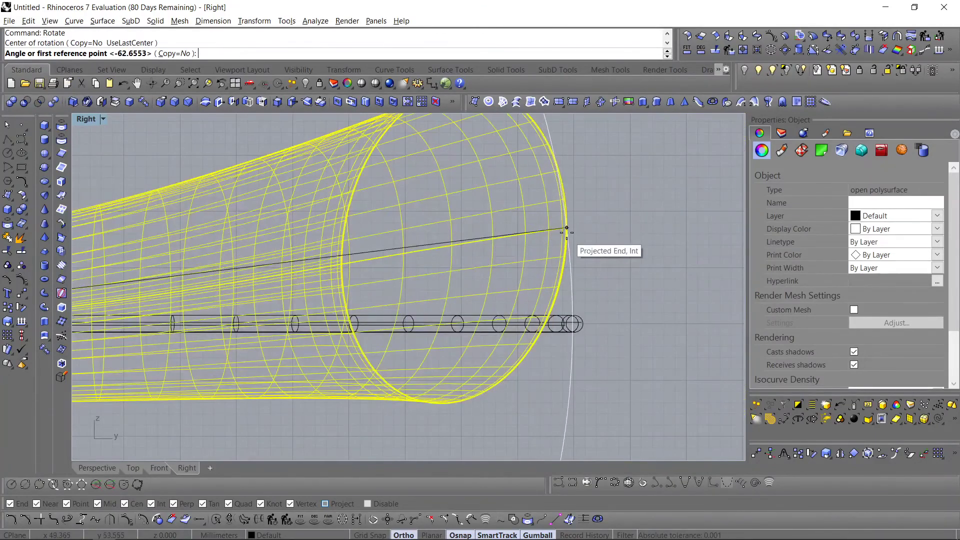
{"action": "left_click", "coordinate": [566, 237]}
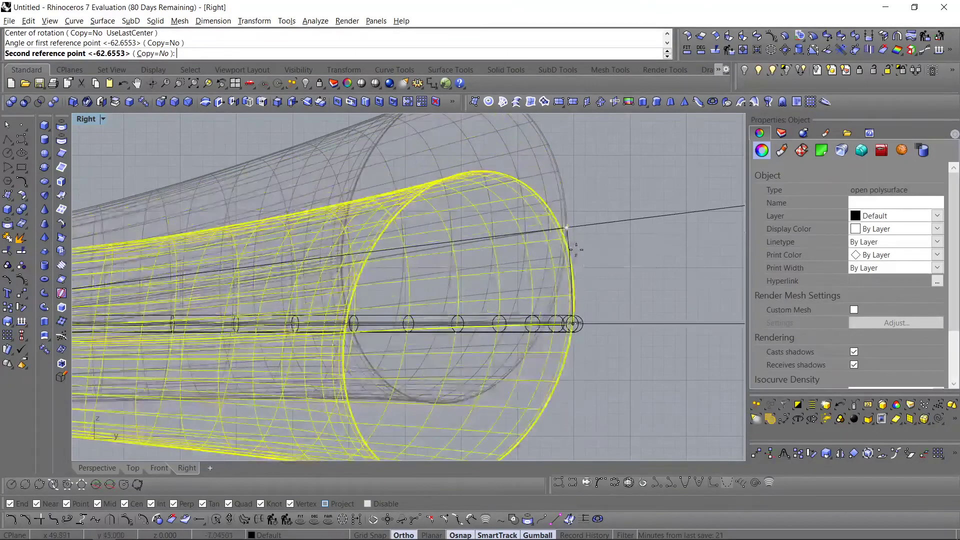
{"action": "scroll", "coordinate": [581, 244], "scroll_direction": "up", "scroll_amount": 2}
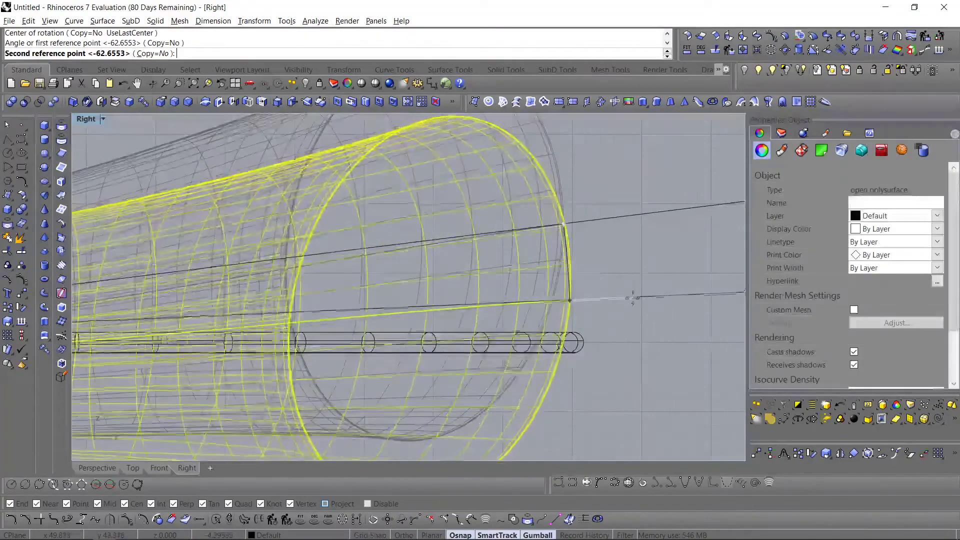
{"action": "left_click", "coordinate": [628, 309]}
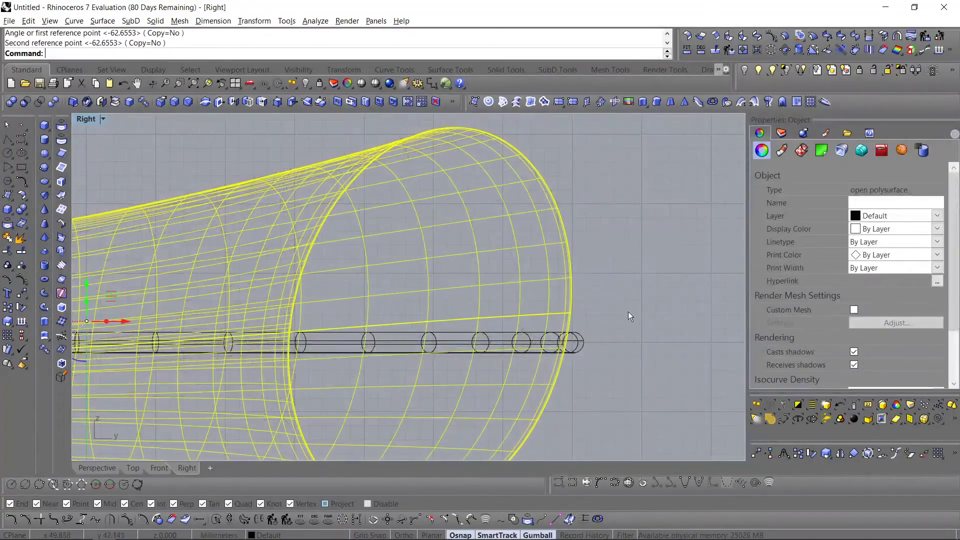
Step: Check the tilted backrest against the chair frame in the Perspective view and undo the rotation
{"action": "scroll", "coordinate": [627, 282], "scroll_direction": "down", "scroll_amount": 8}
{"action": "left_click", "coordinate": [629, 278]}
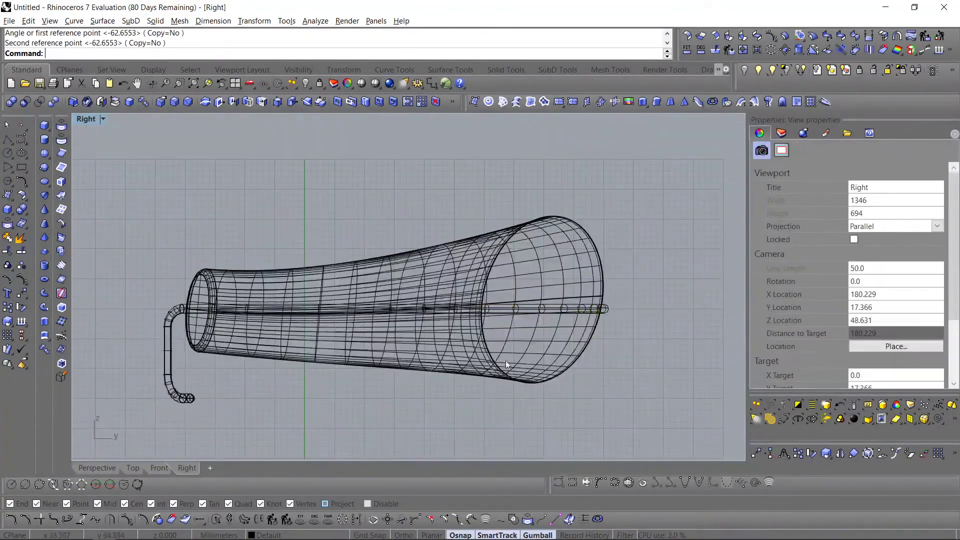
{"action": "left_click", "coordinate": [106, 469]}
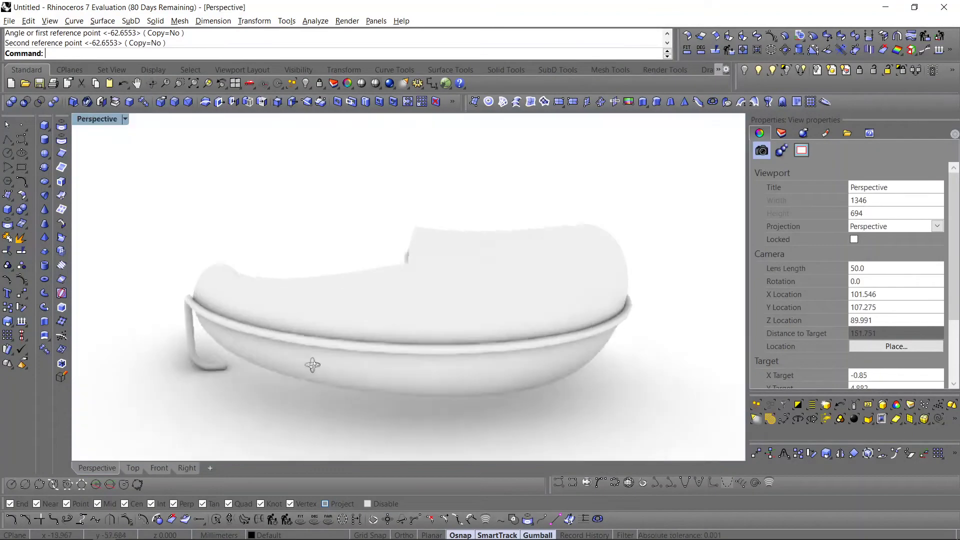
{"action": "left_click", "coordinate": [758, 70]}
{"action": "right_click_drag", "start_coordinate": [559, 224], "coordinate": [569, 271]}
{"action": "key", "text": "ctrl+z"}
{"action": "key", "text": "ctrl+z"}
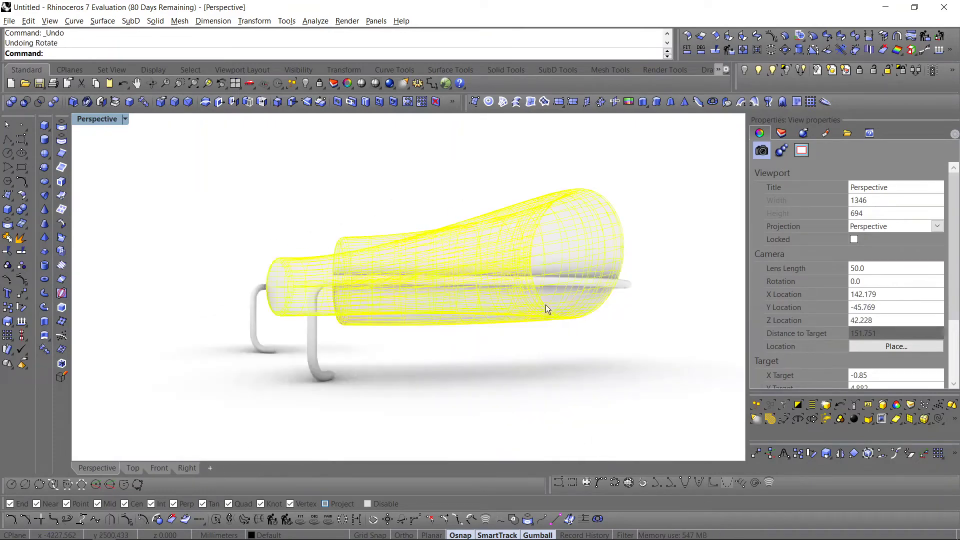
Step: Show all hidden chair parts again in the Right view
{"action": "left_click", "coordinate": [186, 468]}
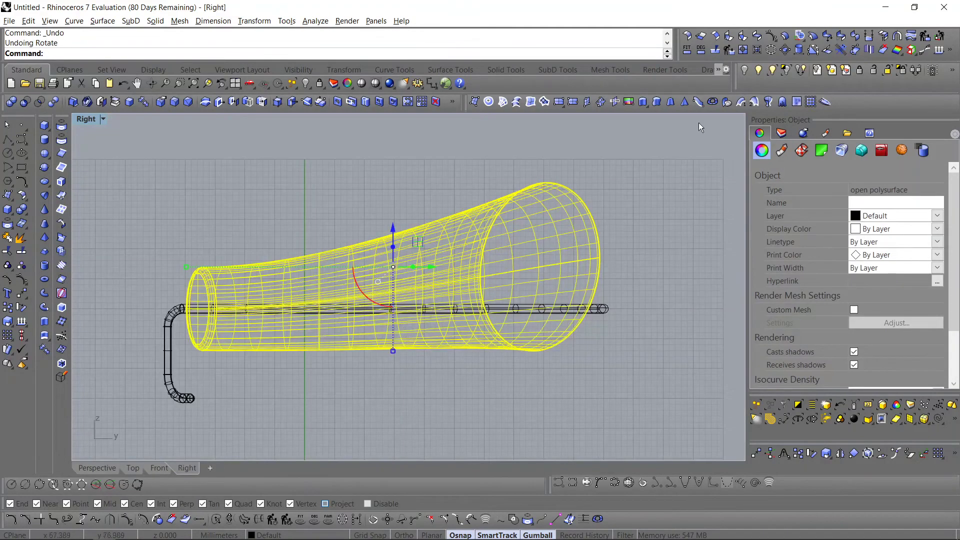
{"action": "left_click", "coordinate": [758, 71]}
{"action": "scroll", "coordinate": [509, 257], "scroll_direction": "up", "scroll_amount": 5}
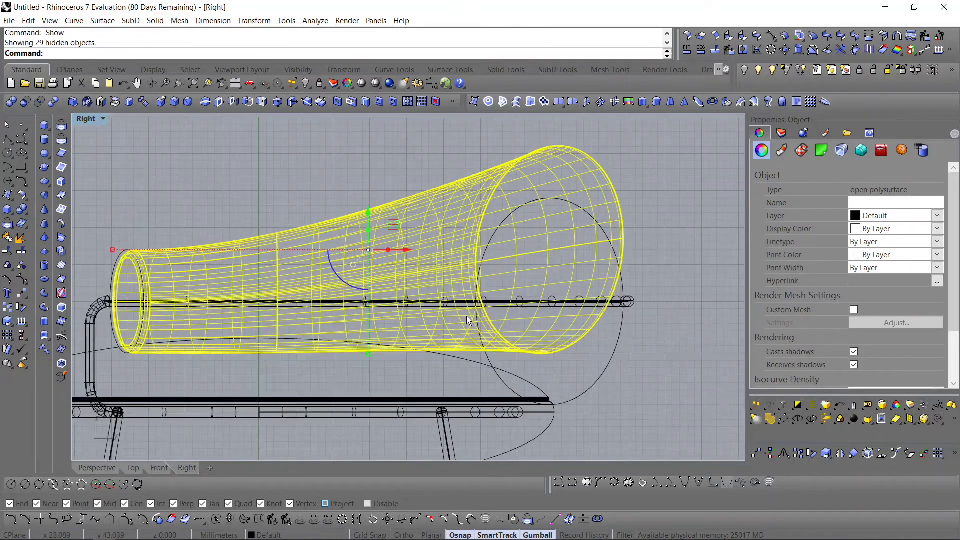
Step: Rotate the backrest about 1.8° around the rail's front end in the Right view, lowering its wide rear end, and check it in Perspective
{"action": "right_click_drag", "start_coordinate": [408, 293], "coordinate": [429, 286]}
{"action": "type", "text": "Rotate"}
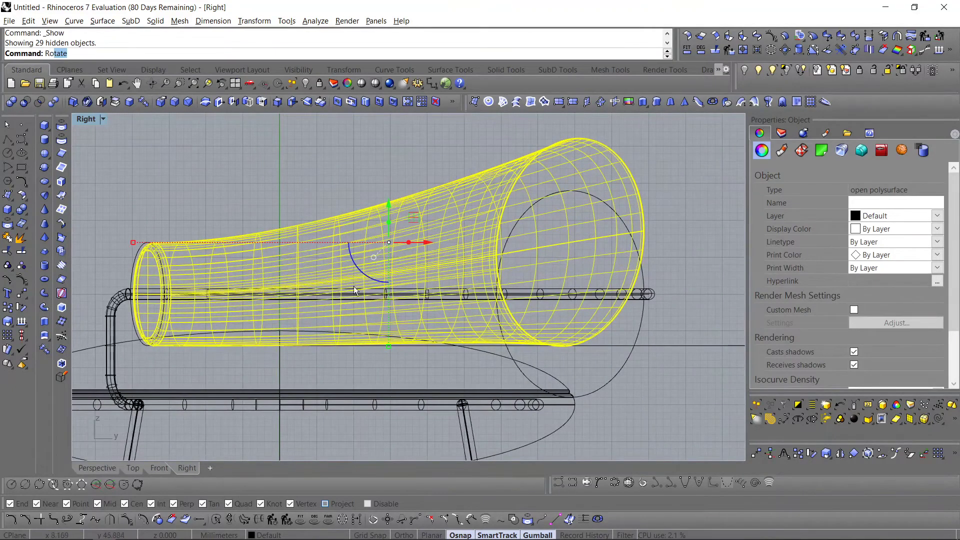
{"action": "key", "text": "Return"}
{"action": "left_click", "coordinate": [133, 295]}
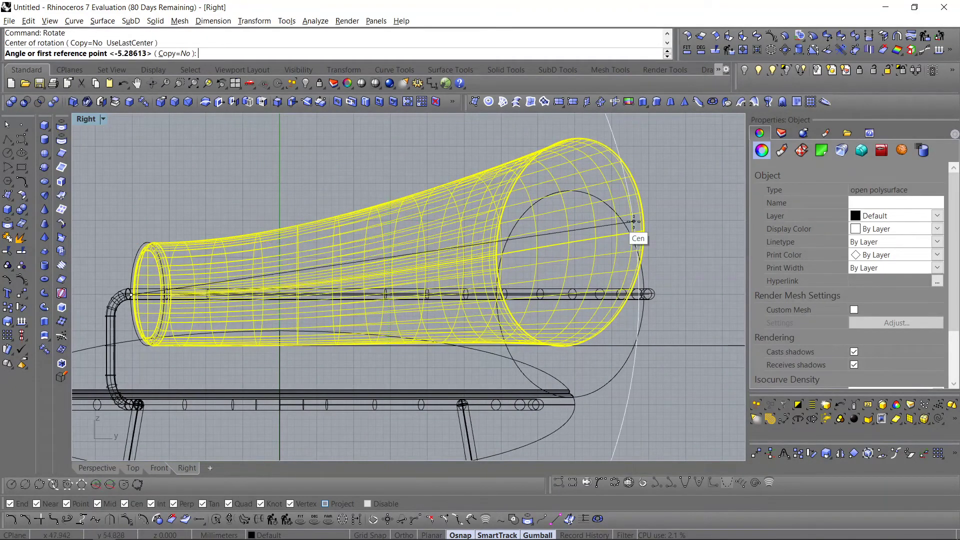
{"action": "left_click", "coordinate": [683, 206]}
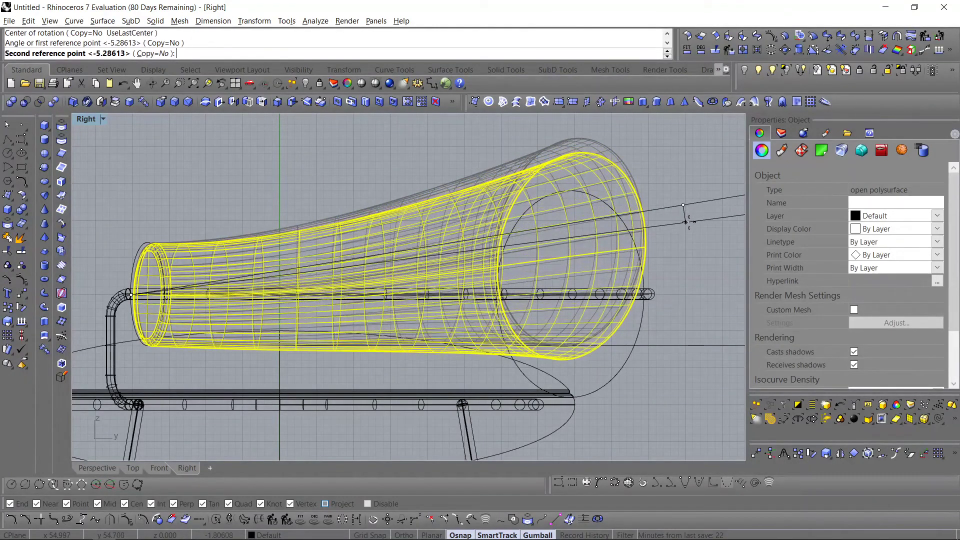
{"action": "left_click", "coordinate": [690, 223]}
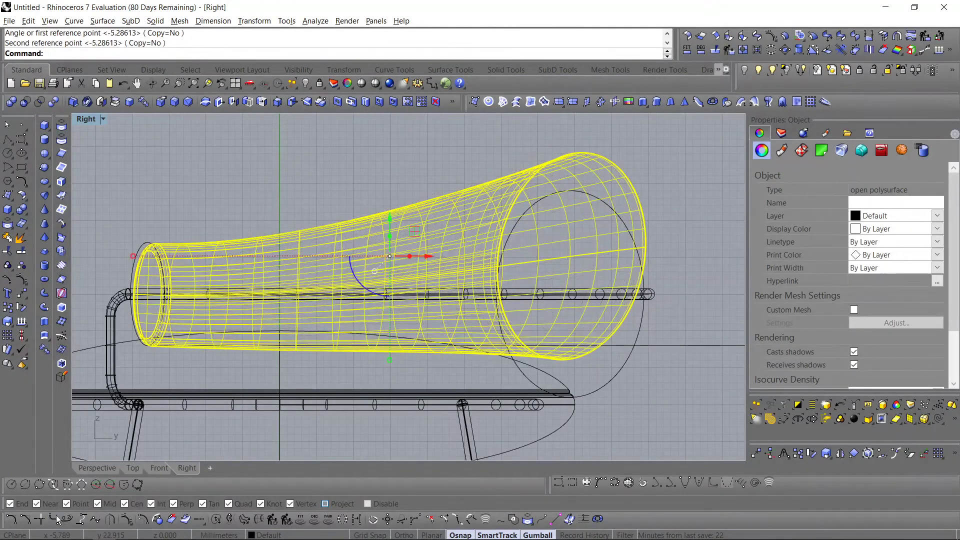
{"action": "left_click", "coordinate": [109, 470]}
{"action": "key", "text": "Escape"}
{"action": "right_click_drag", "start_coordinate": [273, 339], "coordinate": [427, 344]}
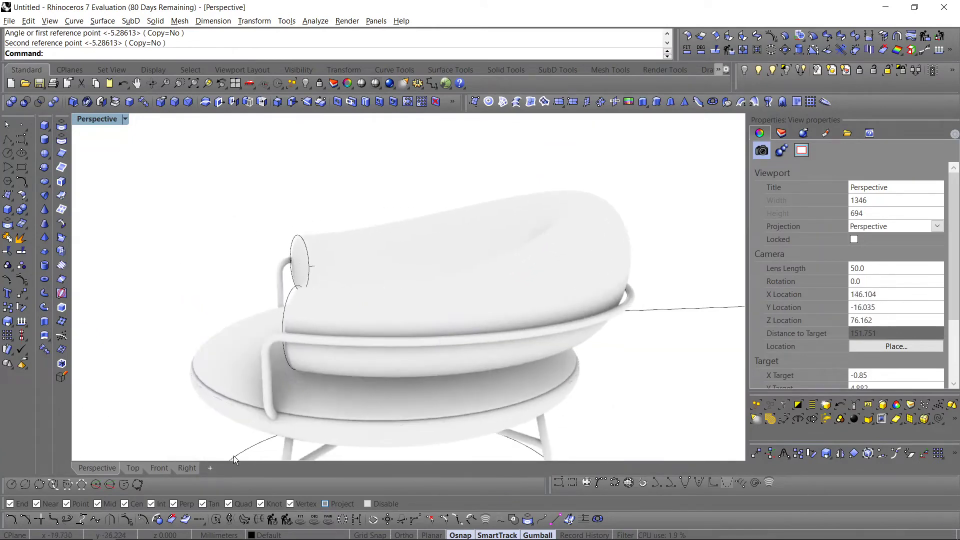
Step: Rotate the backrest about another 2° near the rail's front end, lowering the rear further, and check the fit in Perspective
{"action": "left_click", "coordinate": [183, 468]}
{"action": "left_click", "coordinate": [455, 247]}
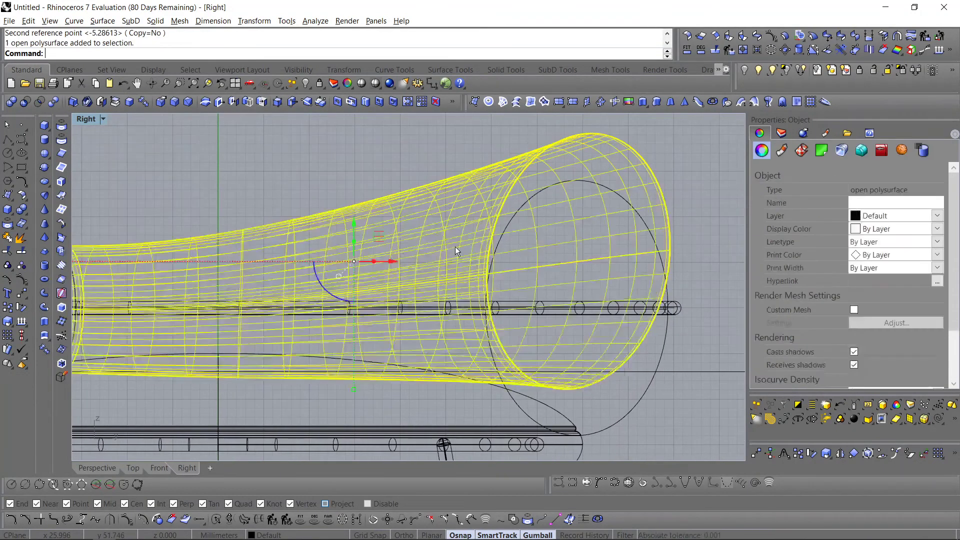
{"action": "key", "text": "Return"}
{"action": "scroll", "coordinate": [209, 274], "scroll_direction": "up", "scroll_amount": 15}
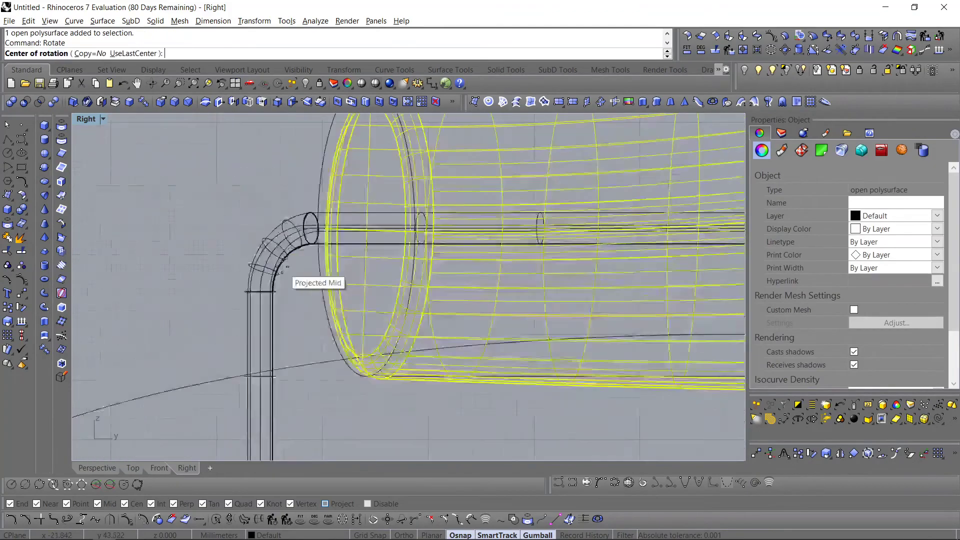
{"action": "left_click", "coordinate": [344, 210]}
{"action": "scroll", "coordinate": [310, 225], "scroll_direction": "down", "scroll_amount": 7}
{"action": "right_click_drag", "start_coordinate": [444, 212], "coordinate": [99, 265]}
{"action": "scroll", "coordinate": [95, 266], "scroll_direction": "down", "scroll_amount": 6}
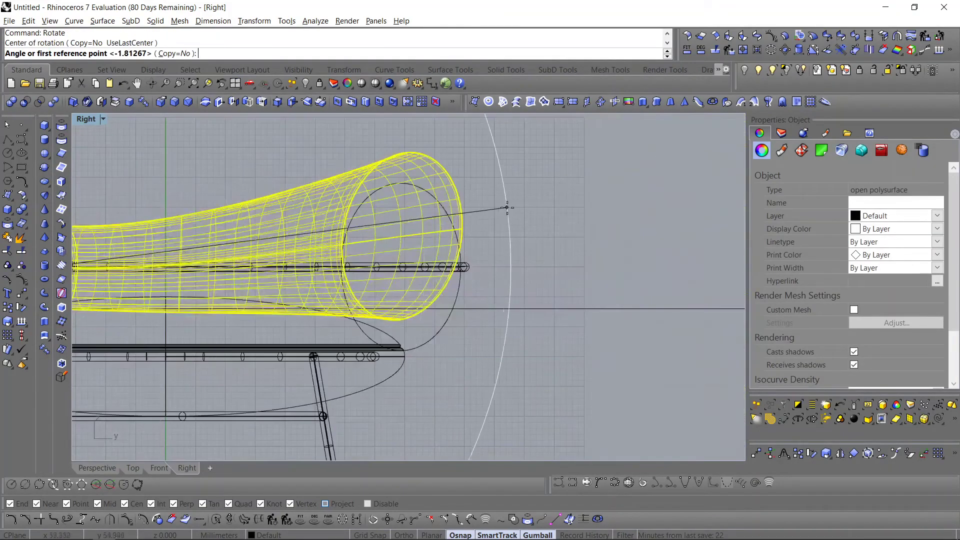
{"action": "left_click", "coordinate": [509, 218]}
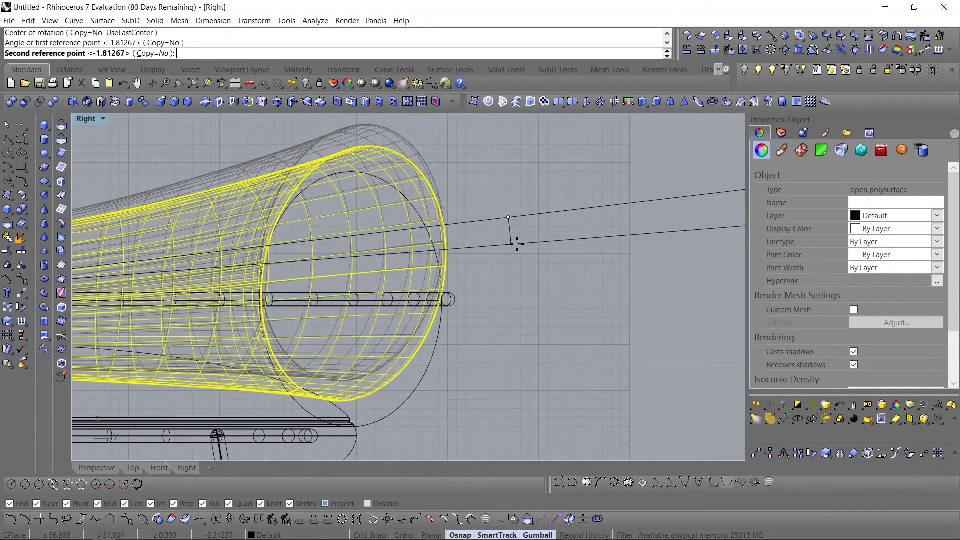
{"action": "left_click", "coordinate": [517, 243]}
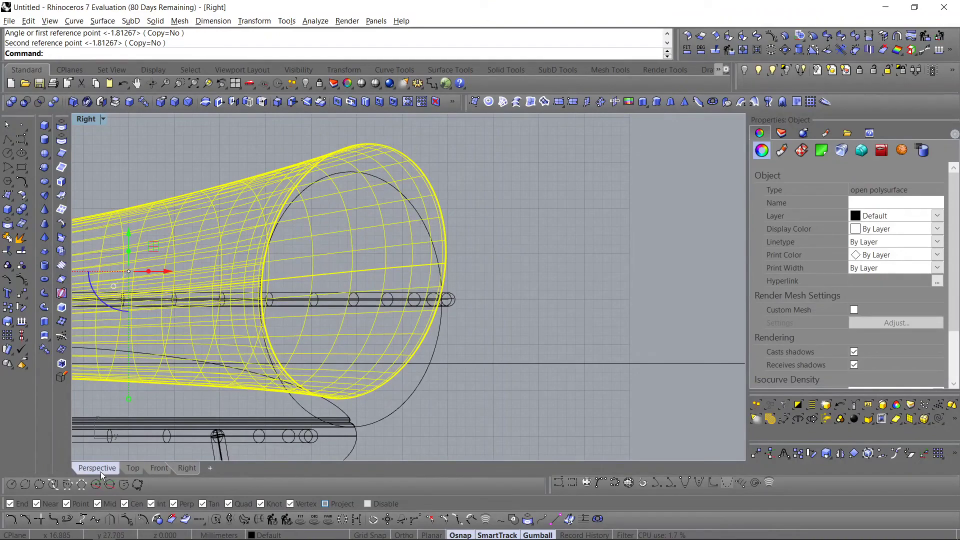
{"action": "left_click", "coordinate": [97, 468]}
{"action": "right_click_drag", "start_coordinate": [257, 374], "coordinate": [310, 306]}
{"action": "key", "text": "Escape"}
Step: Select all curves in the model and delete them
{"action": "left_click", "coordinate": [950, 406]}
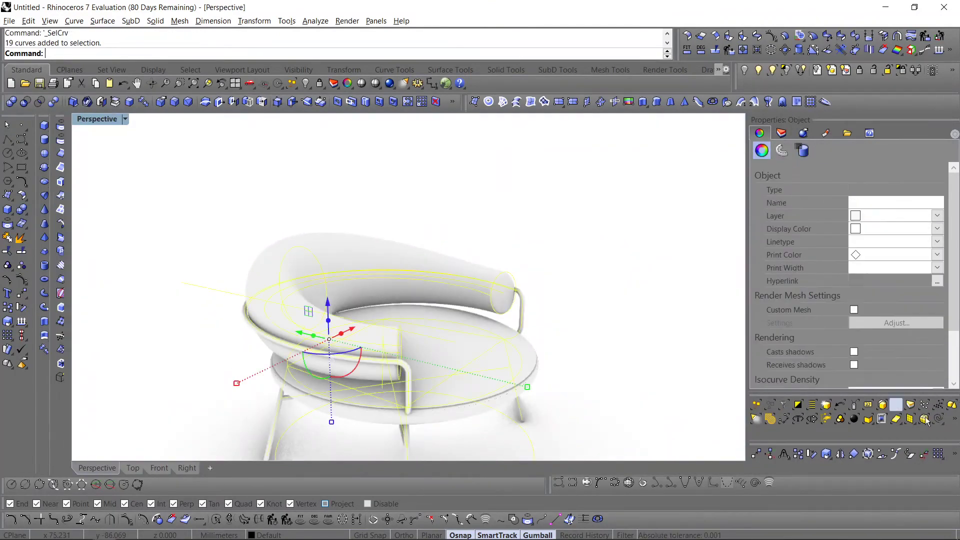
{"action": "right_click_drag", "start_coordinate": [560, 333], "coordinate": [414, 305]}
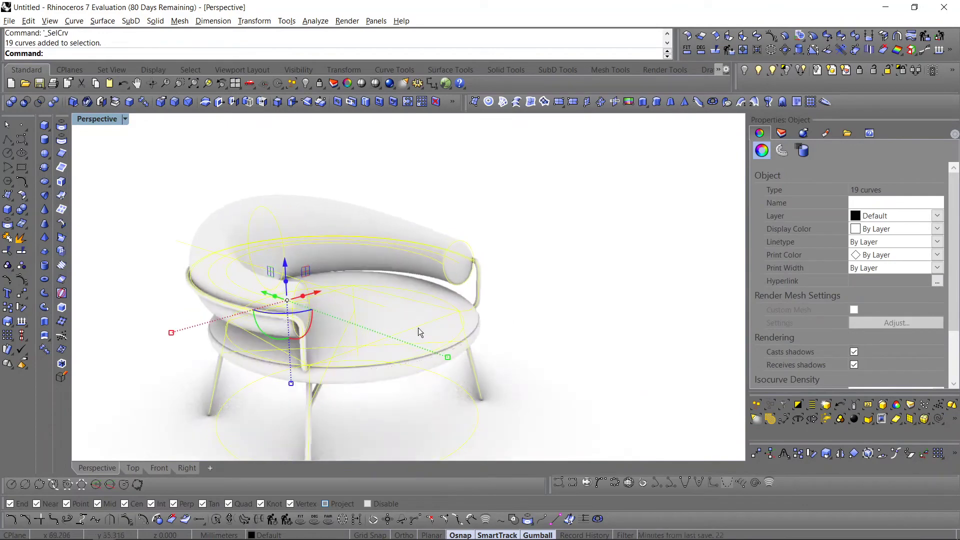
{"action": "key", "text": "Delete"}
Step: Join the seat's top surface, rim and lower shell into one closed solid
{"action": "right_click_drag", "start_coordinate": [364, 329], "coordinate": [314, 322]}
{"action": "left_click", "coordinate": [314, 322]}
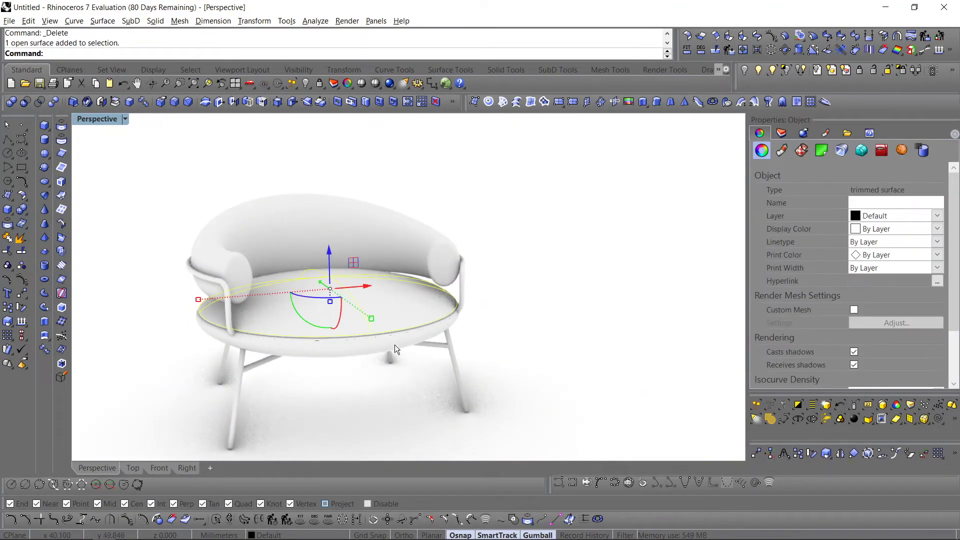
{"action": "scroll", "coordinate": [390, 335], "scroll_direction": "up", "scroll_amount": 5}
{"action": "left_click", "coordinate": [397, 328], "text": "shift"}
{"action": "right_click_drag", "start_coordinate": [400, 352], "coordinate": [431, 289]}
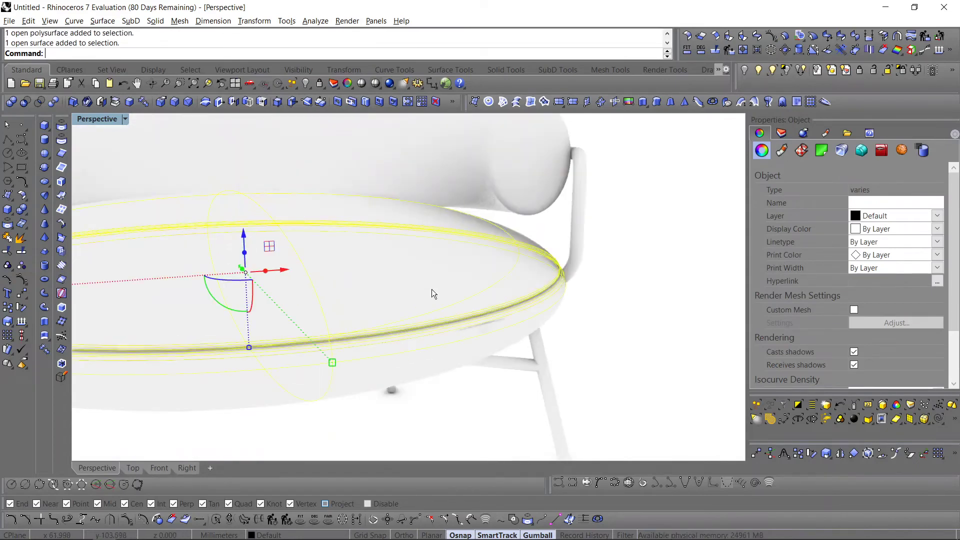
{"action": "type", "text": "join"}
{"action": "key", "text": "Return"}
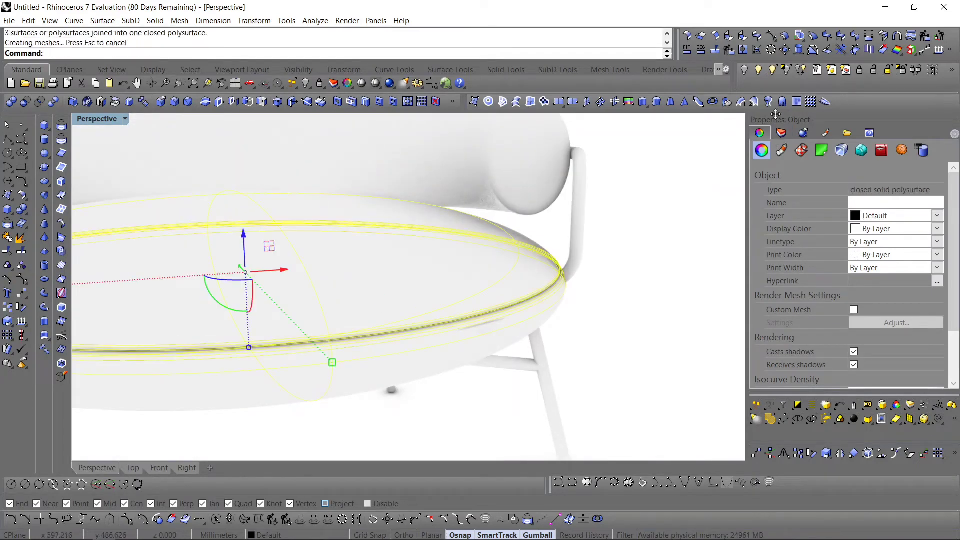
Step: Isolate the seat and draw a guide circle with a radius of about 35 mm centred on the origin in the Top view
{"action": "left_click", "coordinate": [784, 74]}
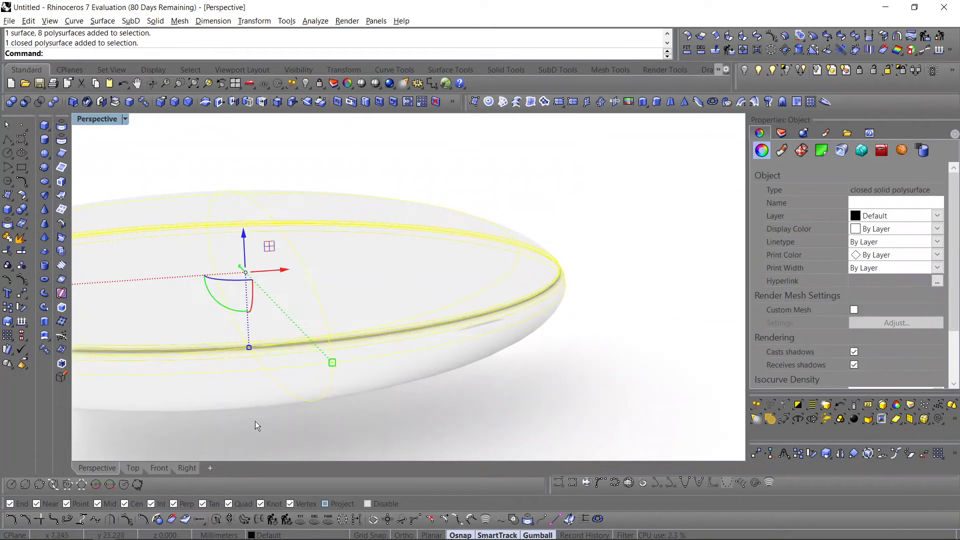
{"action": "left_click", "coordinate": [132, 468]}
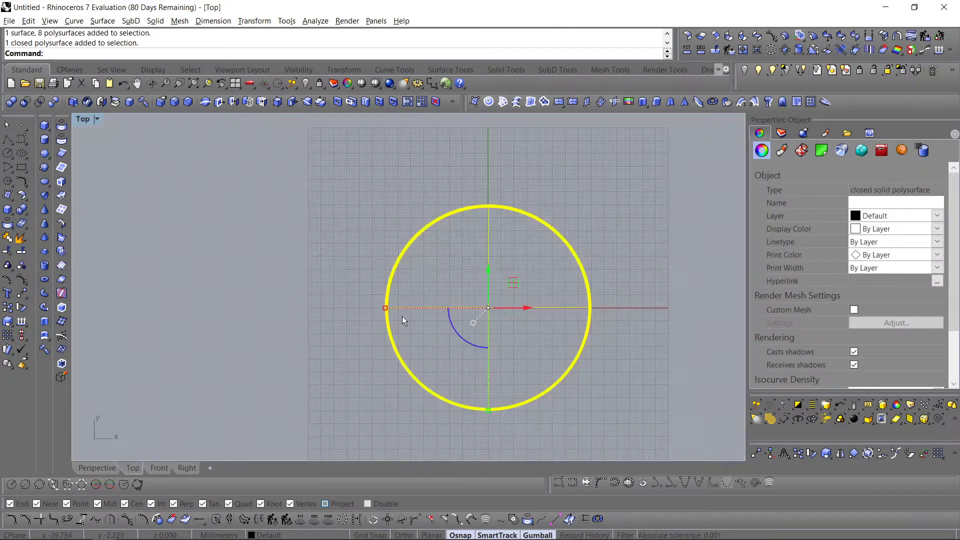
{"action": "right_click_drag", "start_coordinate": [433, 276], "coordinate": [372, 284]}
{"action": "left_click", "coordinate": [372, 284]}
{"action": "left_click", "coordinate": [8, 153]}
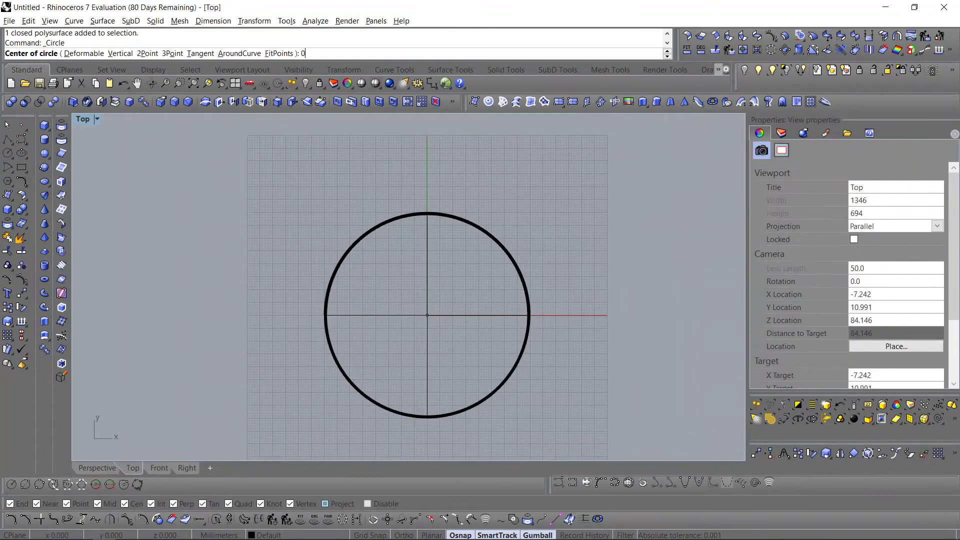
{"action": "key", "text": "Return"}
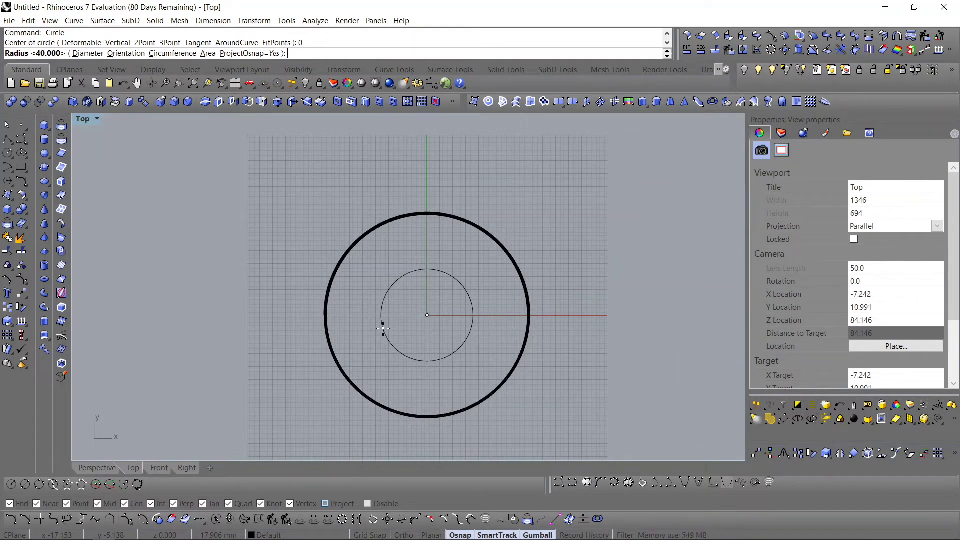
{"action": "scroll", "coordinate": [377, 327], "scroll_direction": "up", "scroll_amount": 4}
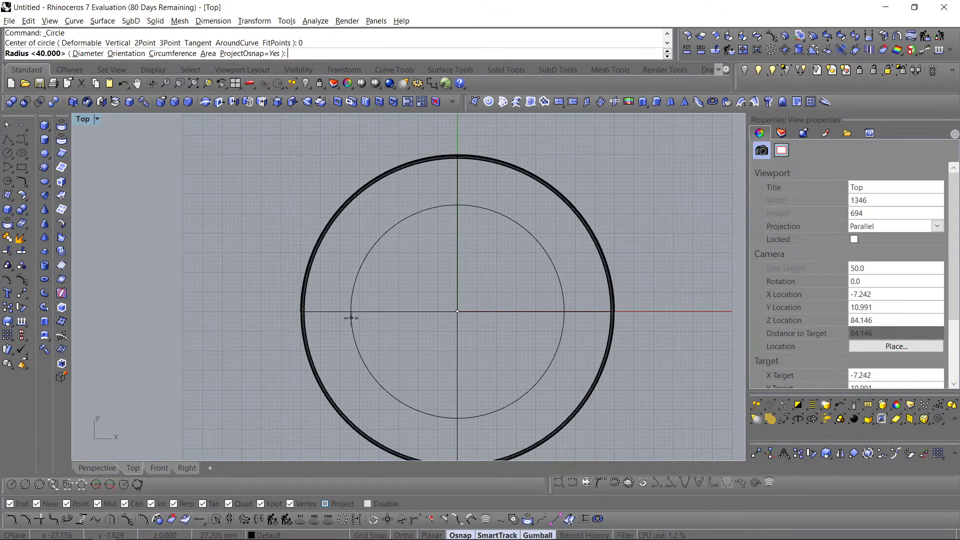
{"action": "type", "text": "30"}
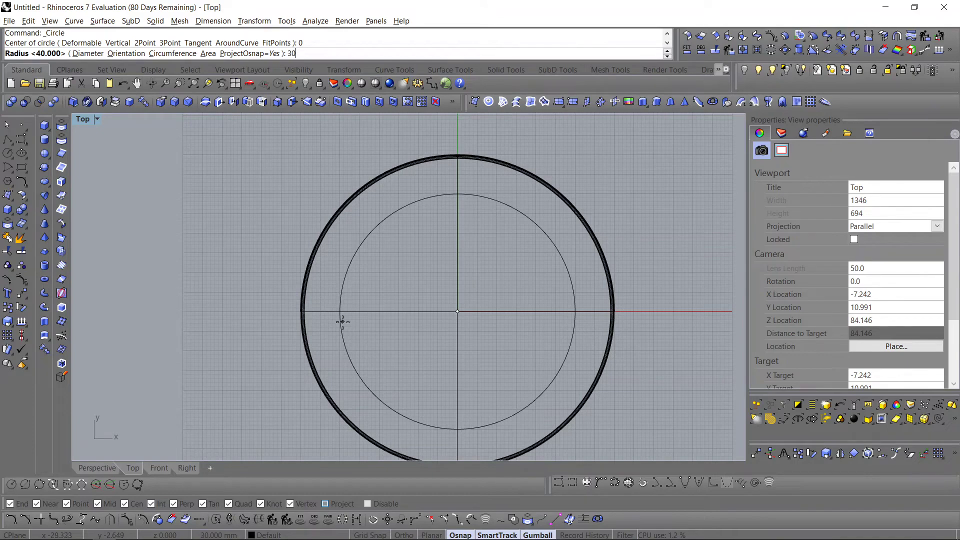
{"action": "key", "text": "Return"}
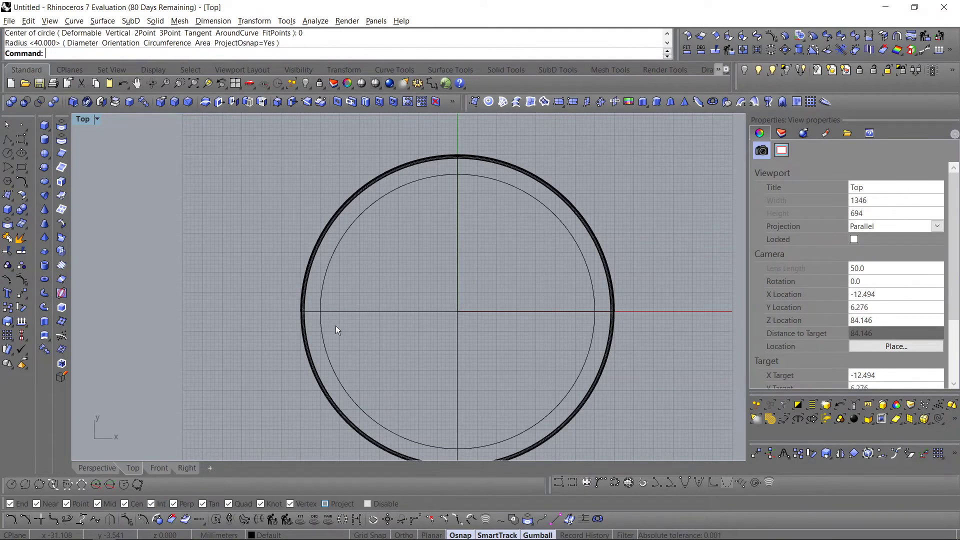
Step: Try to scale the seat along the X axis to the guide circle, and undo the scaling
{"action": "scroll", "coordinate": [299, 319], "scroll_direction": "up", "scroll_amount": 4}
{"action": "left_click", "coordinate": [300, 316]}
{"action": "scroll", "coordinate": [299, 315], "scroll_direction": "down", "scroll_amount": 4}
{"action": "scroll", "coordinate": [300, 312], "scroll_direction": "up", "scroll_amount": 4}
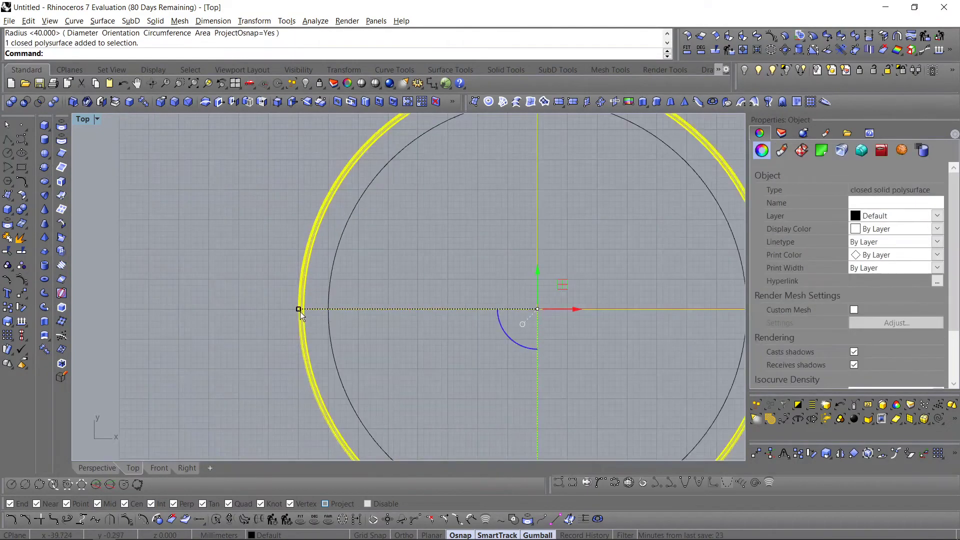
{"action": "left_click_drag", "start_coordinate": [298, 309], "coordinate": [331, 311]}
{"action": "key", "text": "ctrl+z"}
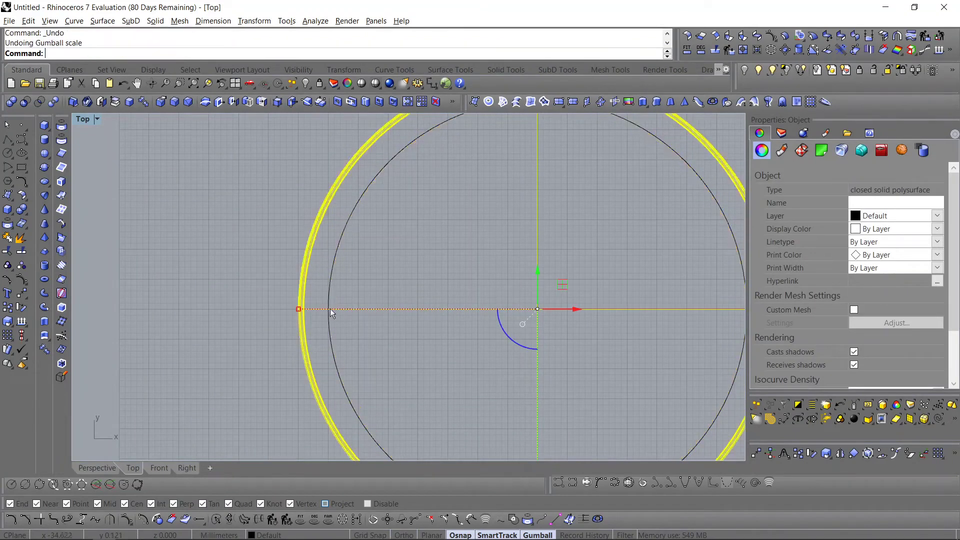
Step: Scale the seat with Scale2D about the origin until its outer edge meets the guide circle
{"action": "type", "text": "Scale1D"}
{"action": "left_click", "coordinate": [85, 91]}
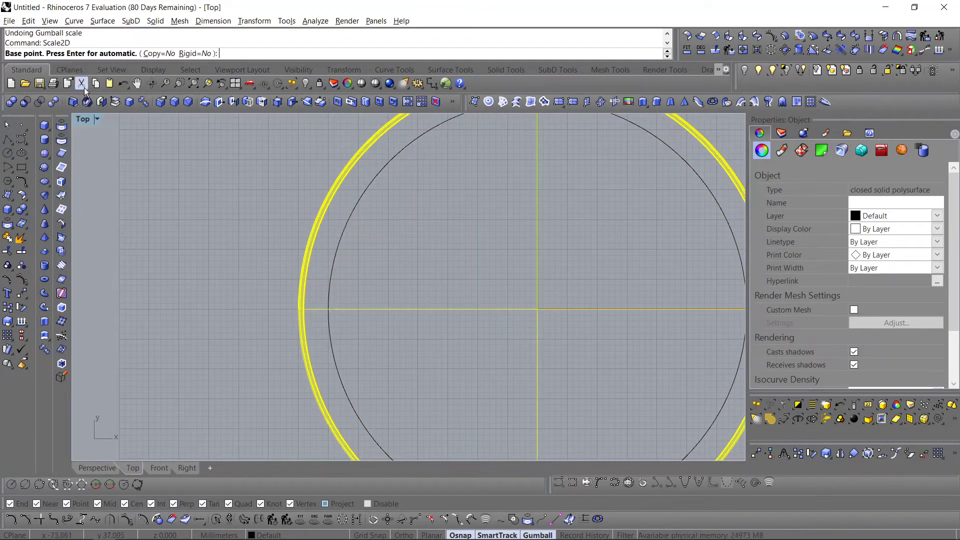
{"action": "left_click", "coordinate": [537, 309]}
{"action": "scroll", "coordinate": [295, 307], "scroll_direction": "up", "scroll_amount": 3}
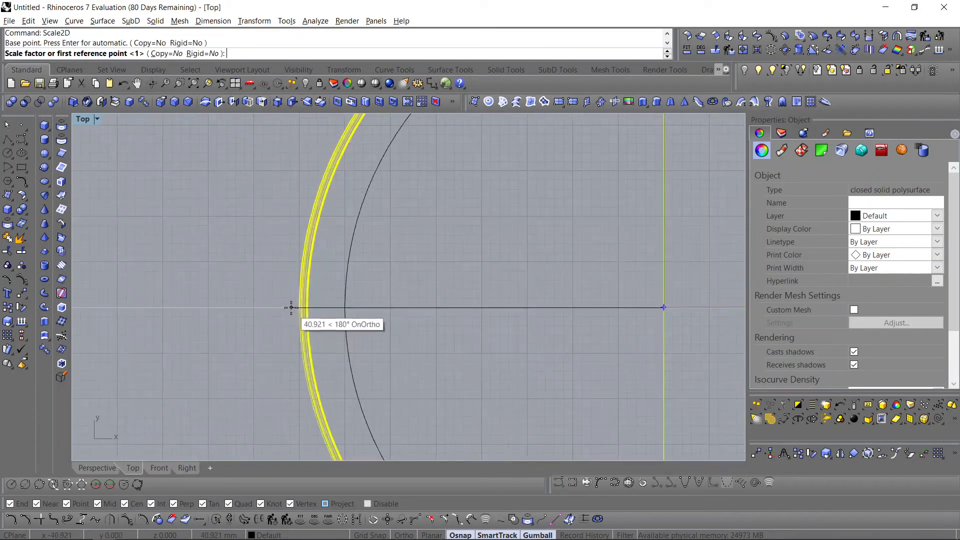
{"action": "left_click", "coordinate": [295, 307]}
{"action": "left_click", "coordinate": [342, 307]}
{"action": "scroll", "coordinate": [338, 320], "scroll_direction": "down", "scroll_amount": 3}
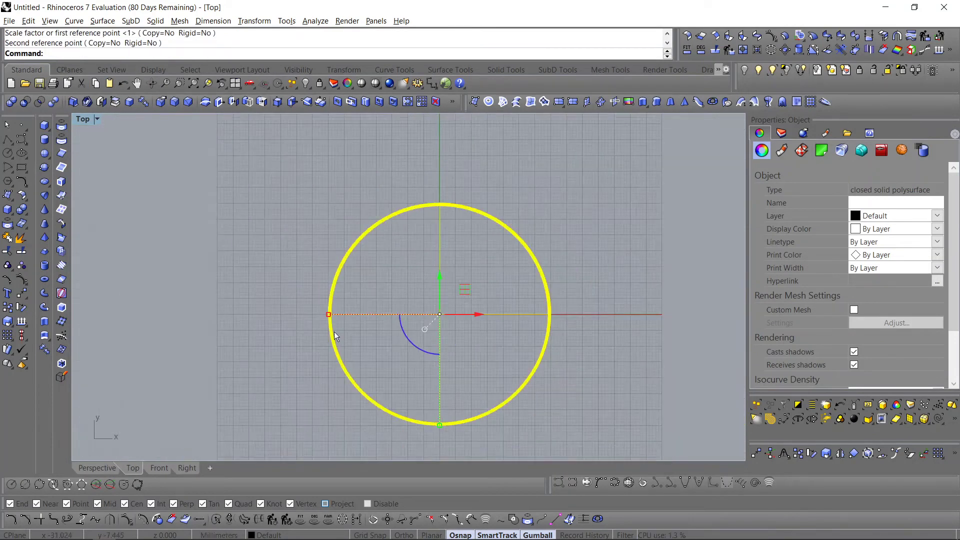
Step: Show the hidden chair parts, raise the seat slightly above the tubular ring in the Right view, and check it in Perspective
{"action": "left_click", "coordinate": [183, 466]}
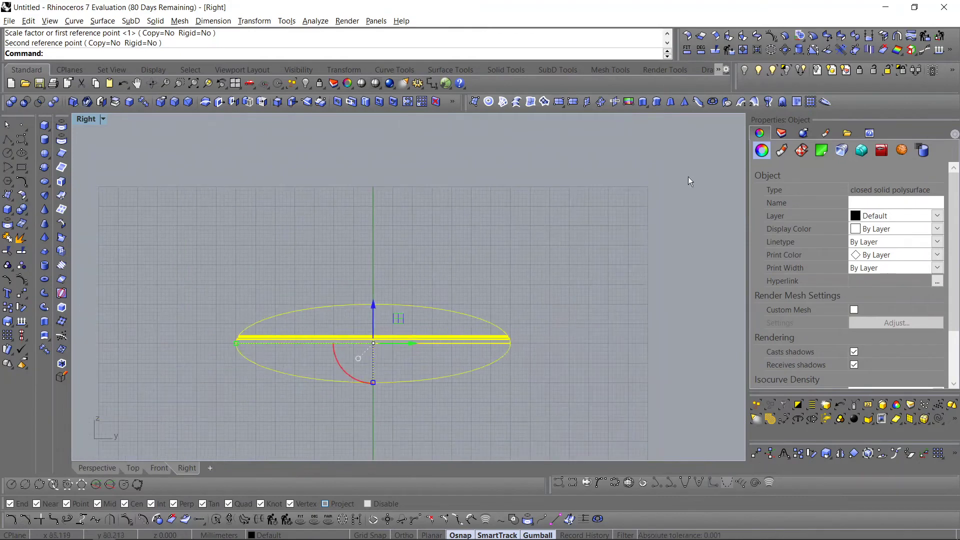
{"action": "left_click", "coordinate": [760, 71]}
{"action": "scroll", "coordinate": [408, 330], "scroll_direction": "up", "scroll_amount": 4}
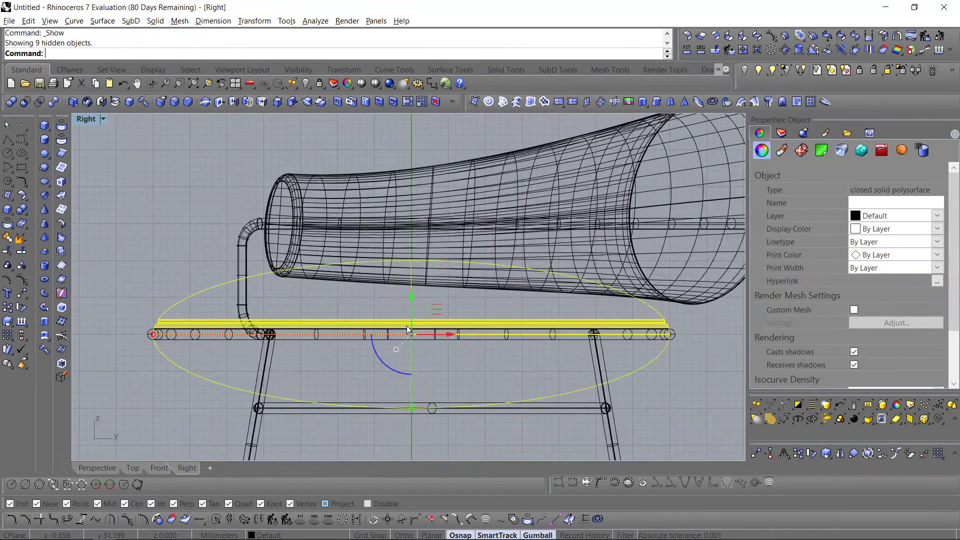
{"action": "left_click_drag", "start_coordinate": [411, 295], "coordinate": [404, 282]}
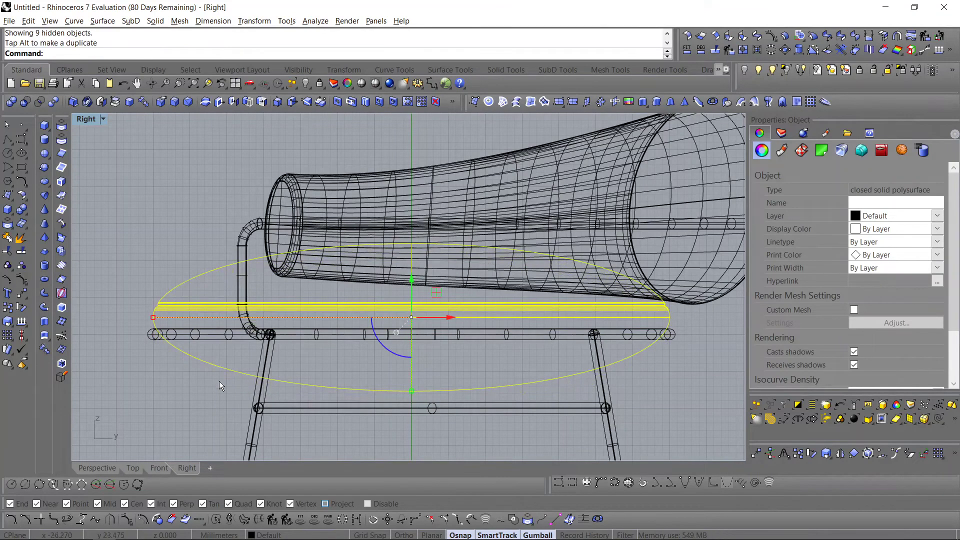
{"action": "left_click", "coordinate": [97, 468]}
{"action": "mouse_move", "coordinate": [160, 414]}
{"action": "right_mouse_down"}
{"action": "mouse_move", "coordinate": [346, 359]}
{"action": "mouse_move", "coordinate": [345, 330]}
{"action": "right_mouse_up"}
{"action": "key", "text": "Escape"}
{"action": "right_click_drag", "start_coordinate": [433, 320], "coordinate": [298, 325]}
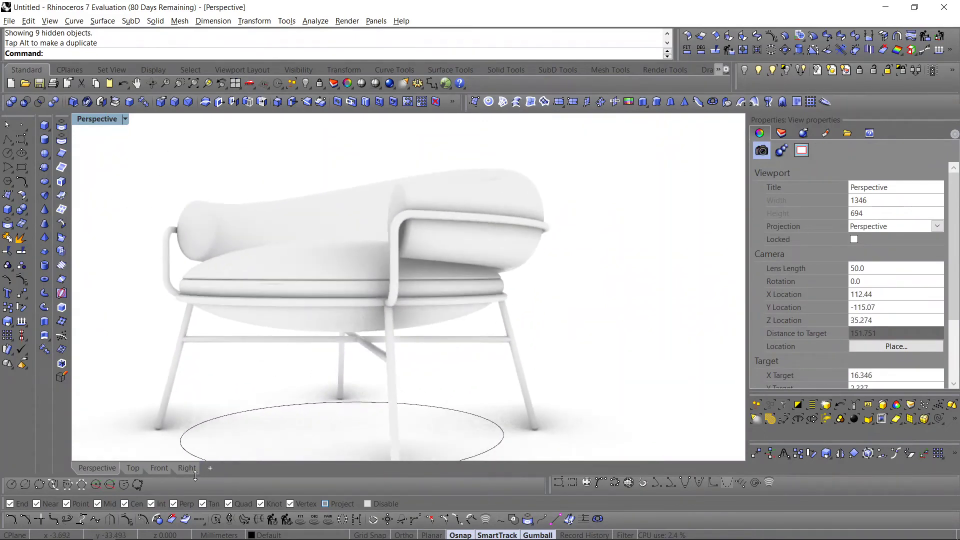
Step: Raise the two horizontal crossbars between the legs to the lowest point of the seat's curved underside
{"action": "left_click", "coordinate": [180, 468]}
{"action": "scroll", "coordinate": [418, 380], "scroll_direction": "up", "scroll_amount": 5}
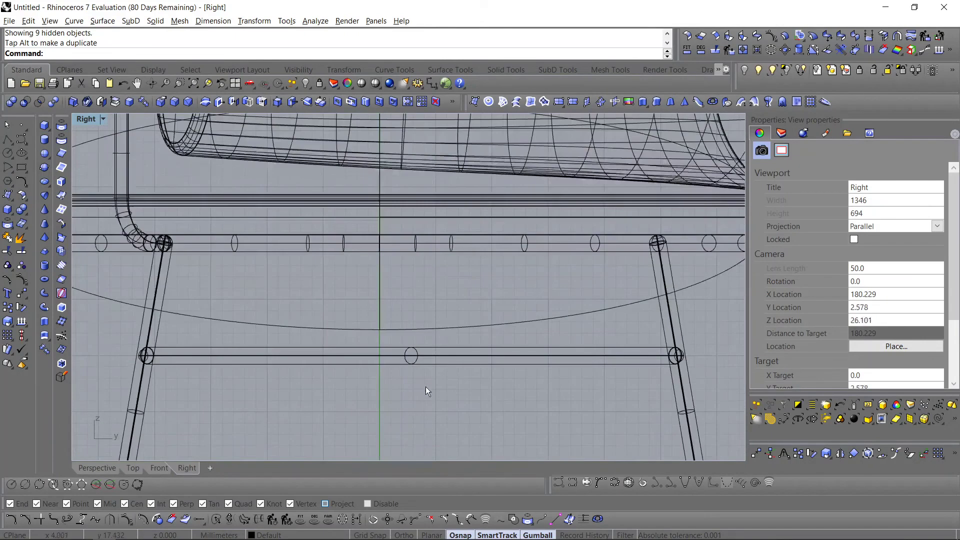
{"action": "left_click", "coordinate": [401, 347]}
{"action": "left_click_drag", "start_coordinate": [410, 319], "coordinate": [409, 298]}
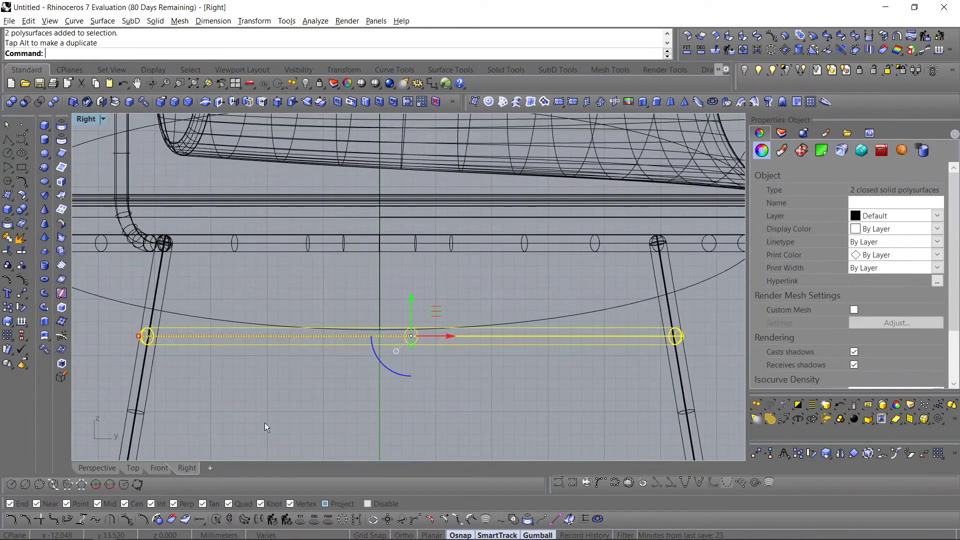
Step: Check the raised crossbars in the Perspective view and isolate the two of them from the rest of the chair
{"action": "left_click", "coordinate": [97, 468]}
{"action": "right_click_drag", "start_coordinate": [181, 434], "coordinate": [294, 423]}
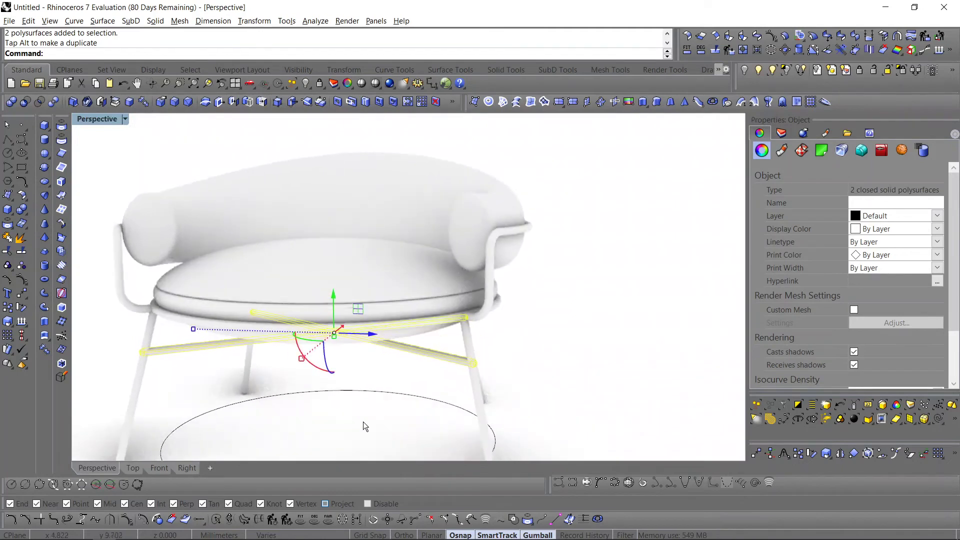
{"action": "left_click", "coordinate": [414, 420]}
{"action": "right_click_drag", "start_coordinate": [413, 420], "coordinate": [422, 371]}
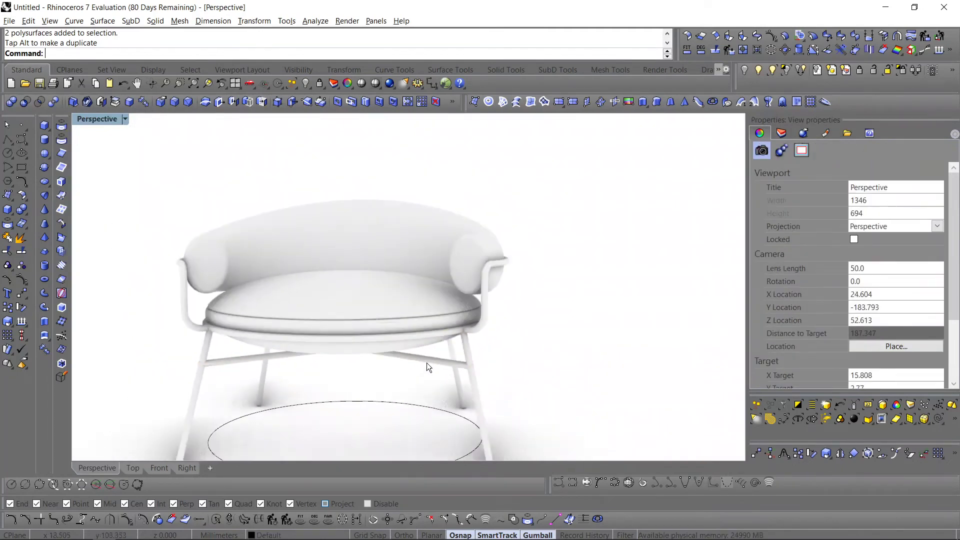
{"action": "left_click", "coordinate": [427, 361]}
{"action": "left_click", "coordinate": [240, 363], "text": "shift"}
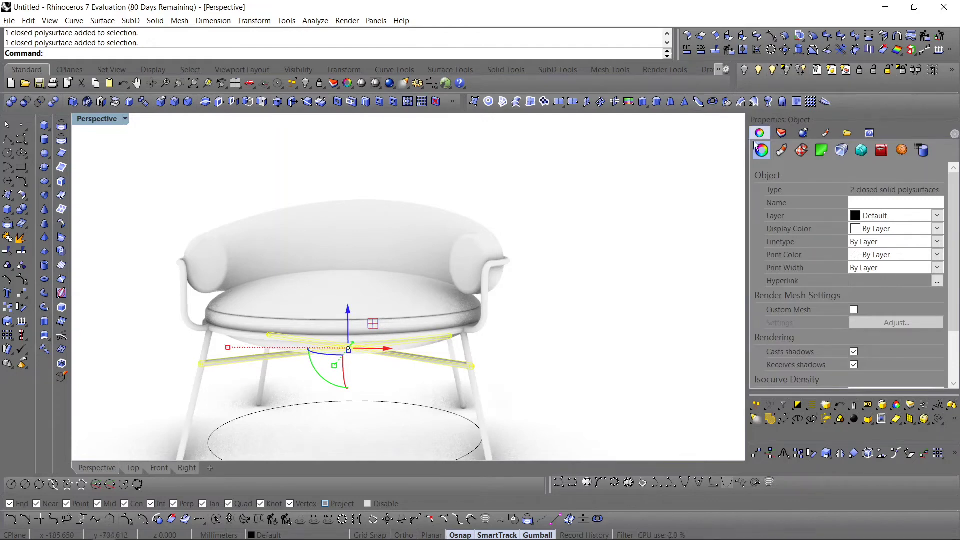
{"action": "left_click", "coordinate": [786, 71]}
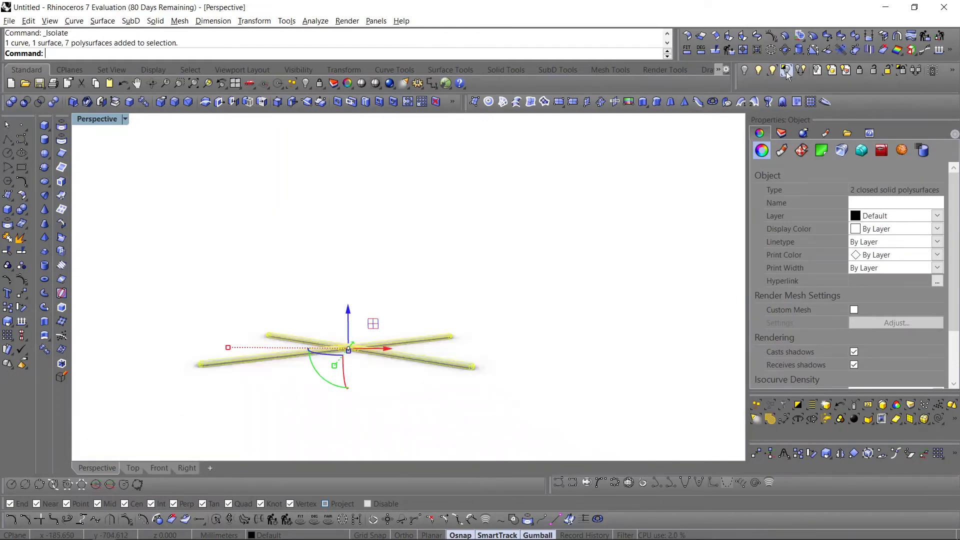
Step: In the Top view, shorten one crossbar by moving its front-right rounded end face inward along the bar's centreline about 0.75 mm
{"action": "left_click", "coordinate": [133, 468]}
{"action": "left_click_drag", "start_coordinate": [586, 356], "coordinate": [587, 356], "text": "ctrl+shift"}
{"action": "scroll", "coordinate": [564, 358], "scroll_direction": "up", "scroll_amount": 6}
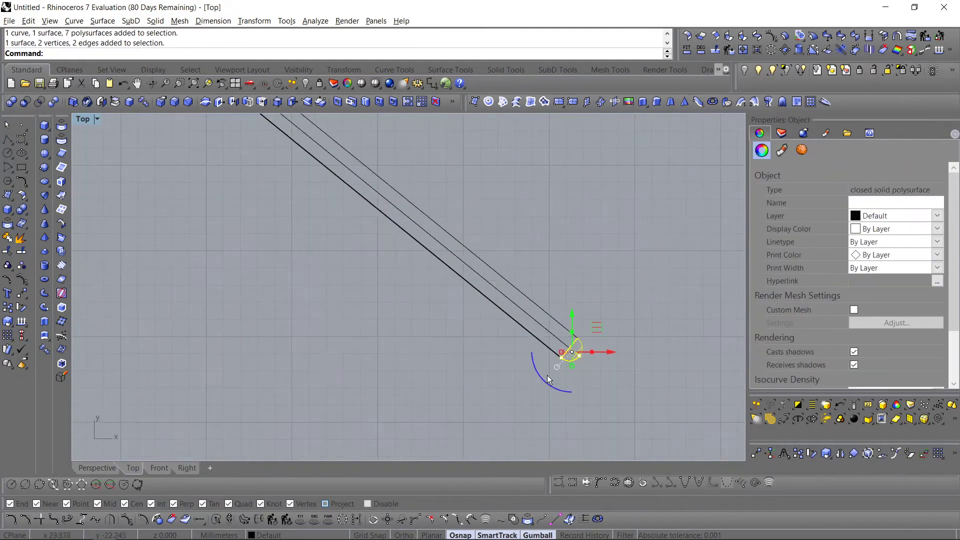
{"action": "type", "text": "M"}
{"action": "key", "text": "Return"}
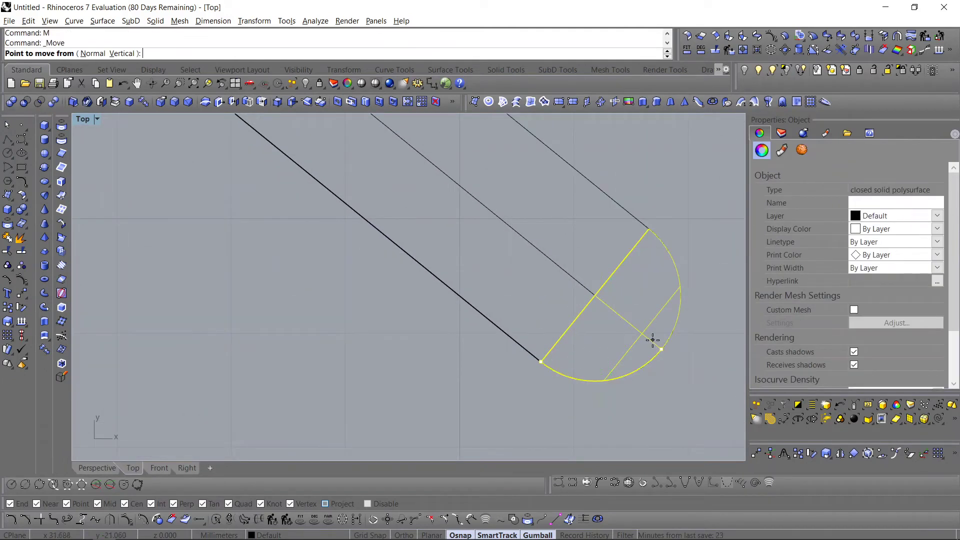
{"action": "left_click", "coordinate": [662, 349]}
{"action": "left_click", "coordinate": [596, 295]}
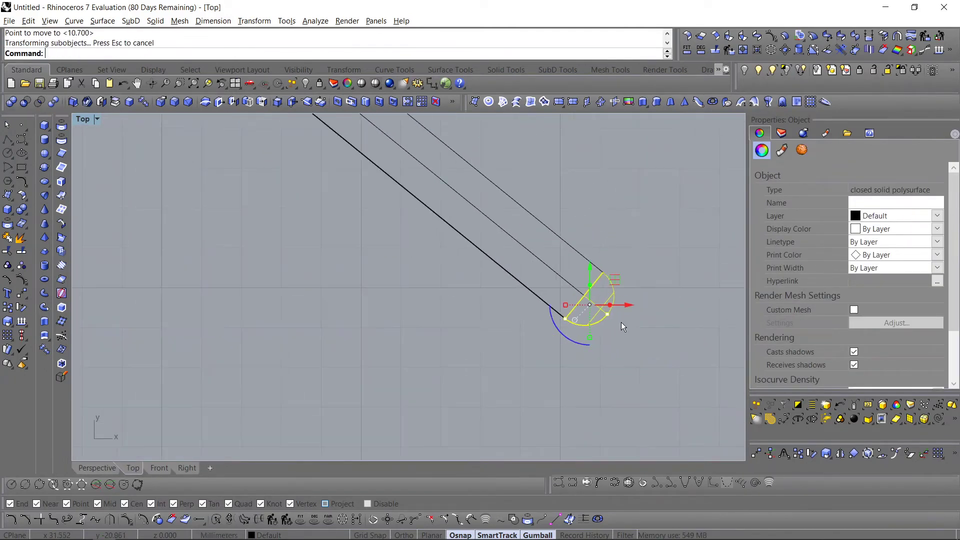
{"action": "scroll", "coordinate": [628, 350], "scroll_direction": "down", "scroll_amount": 6}
{"action": "key", "text": "Escape"}
Step: Move the rounded end face at the front-left crossbar tip inward along the bar by the end cap's depth
{"action": "left_click_drag", "start_coordinate": [341, 300], "coordinate": [388, 348]}
{"action": "scroll", "coordinate": [364, 326], "scroll_direction": "up", "scroll_amount": 15}
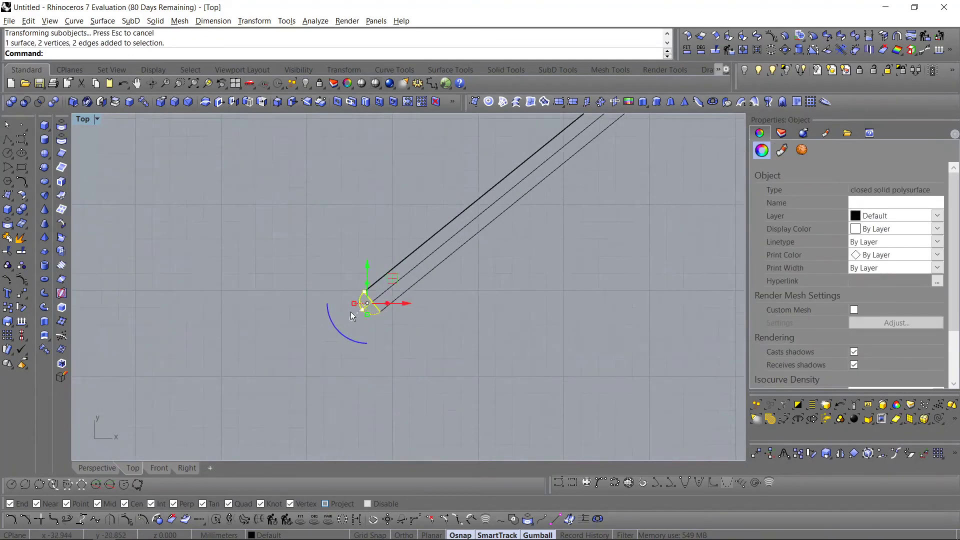
{"action": "type", "text": "M"}
{"action": "key", "text": "Return"}
{"action": "left_click", "coordinate": [389, 318]}
{"action": "left_click", "coordinate": [408, 303]}
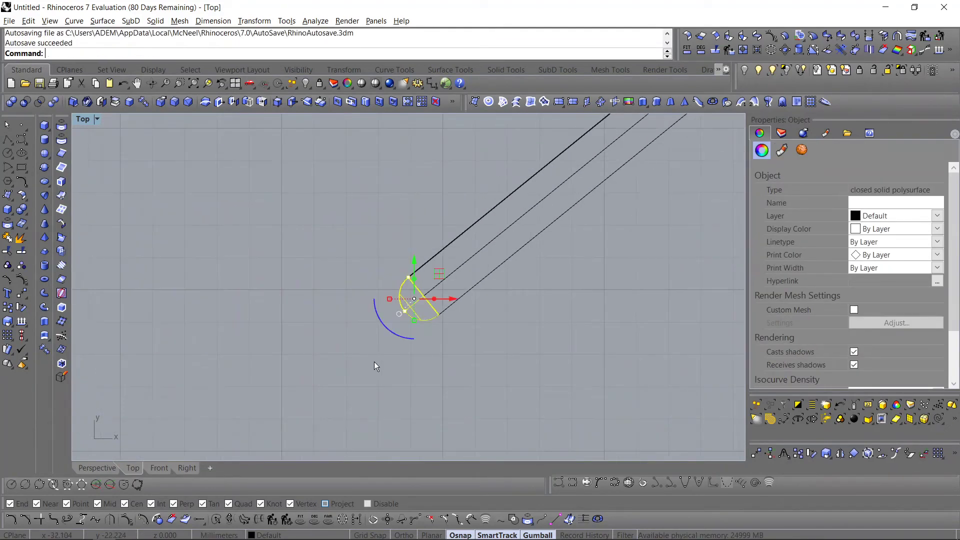
{"action": "scroll", "coordinate": [374, 362], "scroll_direction": "down", "scroll_amount": 6}
{"action": "key", "text": "Escape"}
Step: Pull the rounded end face at the rear-left crossbar tip inward along the bar by about 0.75 mm
{"action": "scroll", "coordinate": [380, 215], "scroll_direction": "up", "scroll_amount": 12}
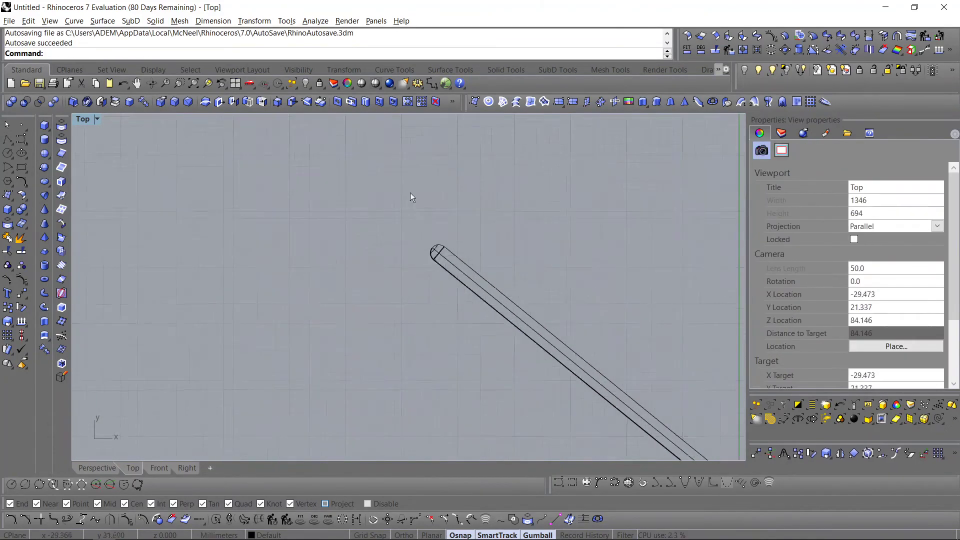
{"action": "left_click_drag", "start_coordinate": [415, 255], "coordinate": [493, 398], "text": "ctrl+shift"}
{"action": "scroll", "coordinate": [493, 400], "scroll_direction": "up", "scroll_amount": 6}
{"action": "type", "text": "M"}
{"action": "key", "text": "Return"}
{"action": "left_click", "coordinate": [386, 172]}
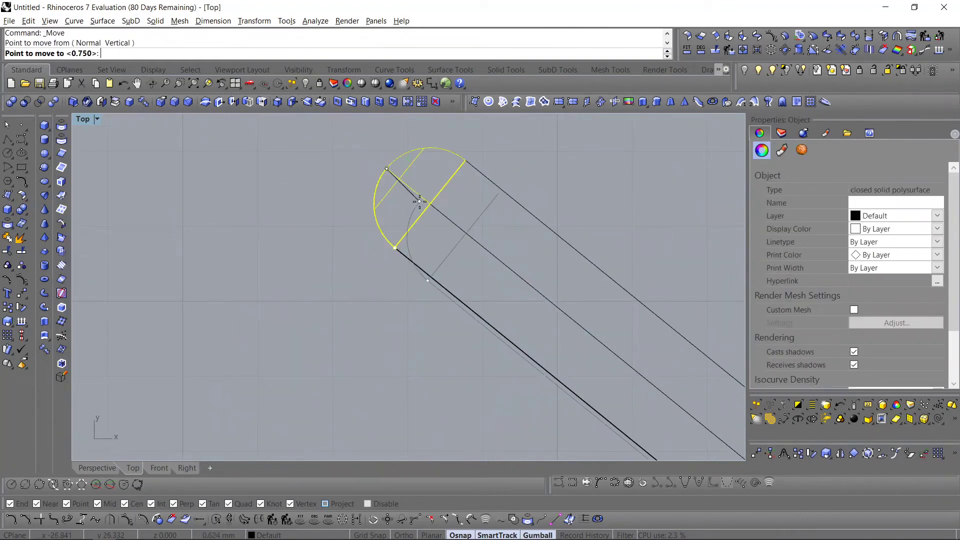
{"action": "left_click", "coordinate": [421, 202]}
{"action": "scroll", "coordinate": [400, 230], "scroll_direction": "down", "scroll_amount": 6}
{"action": "key", "text": "Escape"}
Step: Shorten the remaining rear-right crossbar end by moving its rounded face inward along the bar by 0.75 mm
{"action": "scroll", "coordinate": [394, 261], "scroll_direction": "up", "scroll_amount": 10}
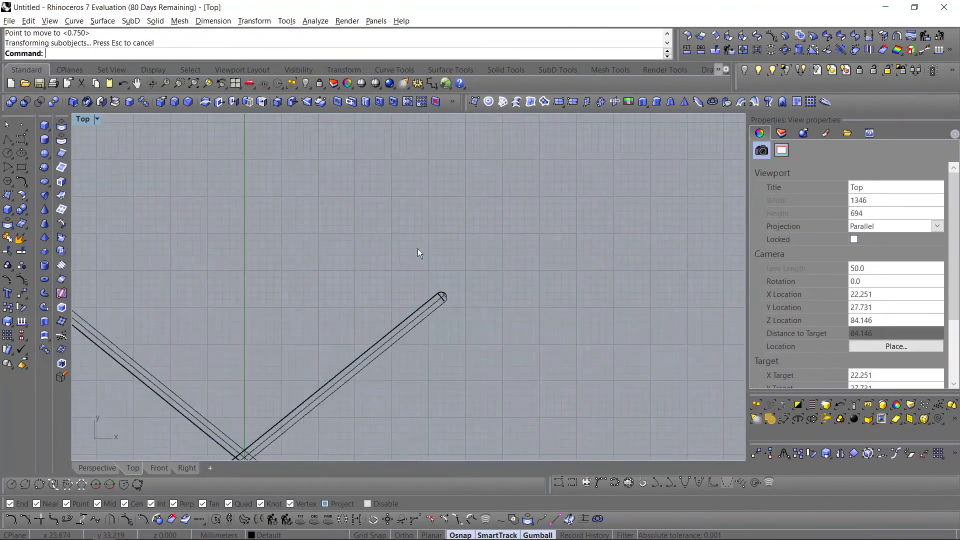
{"action": "left_click_drag", "start_coordinate": [418, 248], "coordinate": [480, 345], "text": "ctrl+shift"}
{"action": "scroll", "coordinate": [443, 291], "scroll_direction": "up", "scroll_amount": 20}
{"action": "key", "text": "Return"}
{"action": "left_click", "coordinate": [472, 296]}
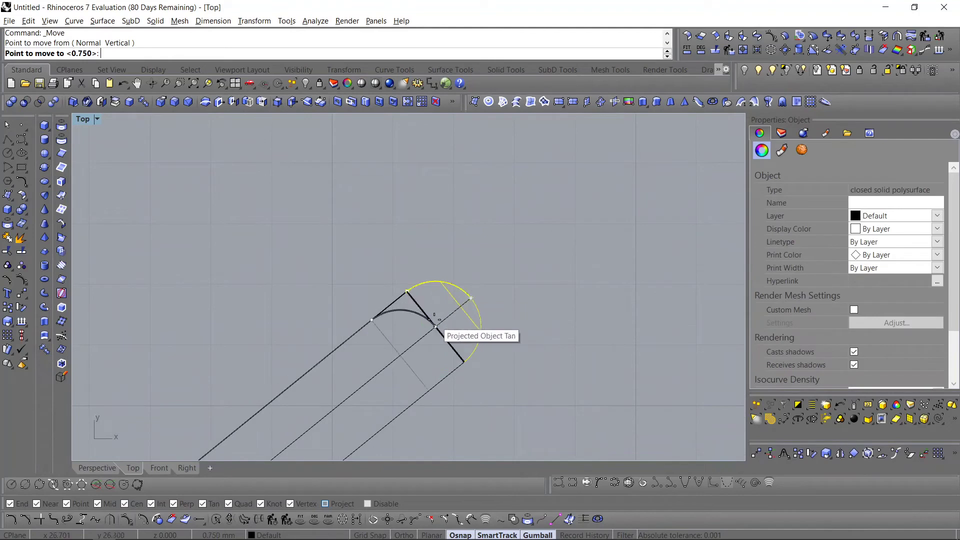
{"action": "left_click", "coordinate": [435, 327]}
{"action": "key", "text": "Escape"}
{"action": "scroll", "coordinate": [520, 282], "scroll_direction": "down", "scroll_amount": 6}
Step: Show all hidden chair parts in the Perspective view and check how the shortened crossbars meet the legs
{"action": "left_click", "coordinate": [102, 468]}
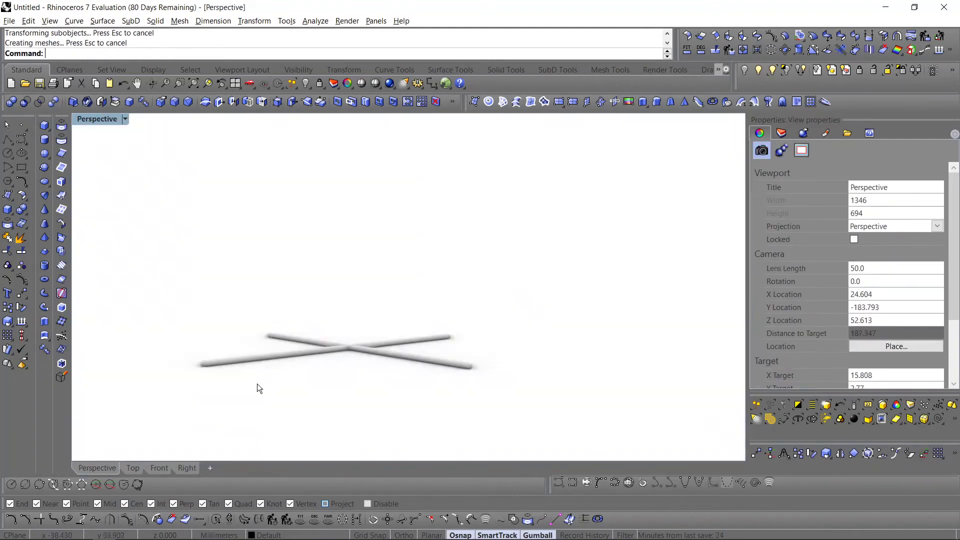
{"action": "scroll", "coordinate": [257, 386], "scroll_direction": "down", "scroll_amount": 6}
{"action": "right_click_drag", "start_coordinate": [257, 386], "coordinate": [296, 406]}
{"action": "left_click", "coordinate": [758, 71]}
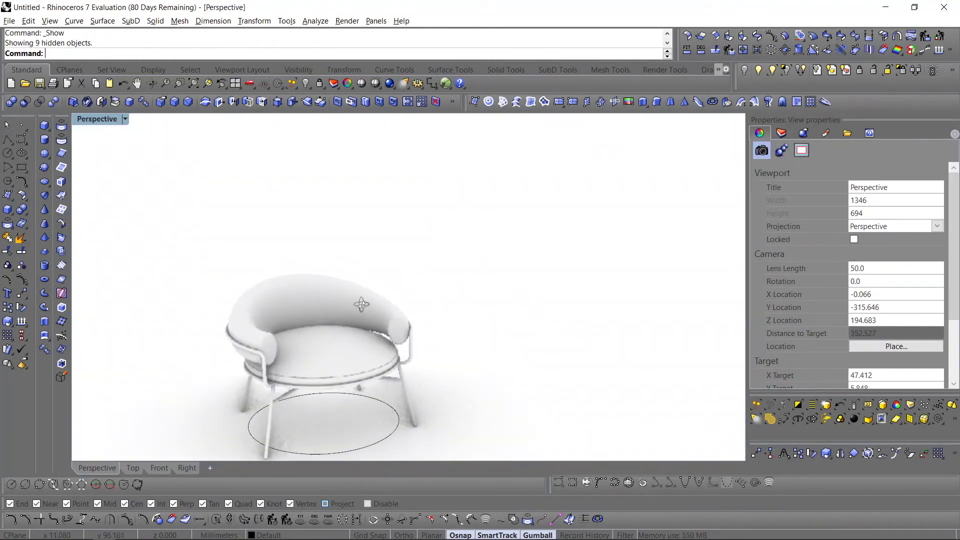
{"action": "right_click_drag", "start_coordinate": [255, 380], "coordinate": [348, 344]}
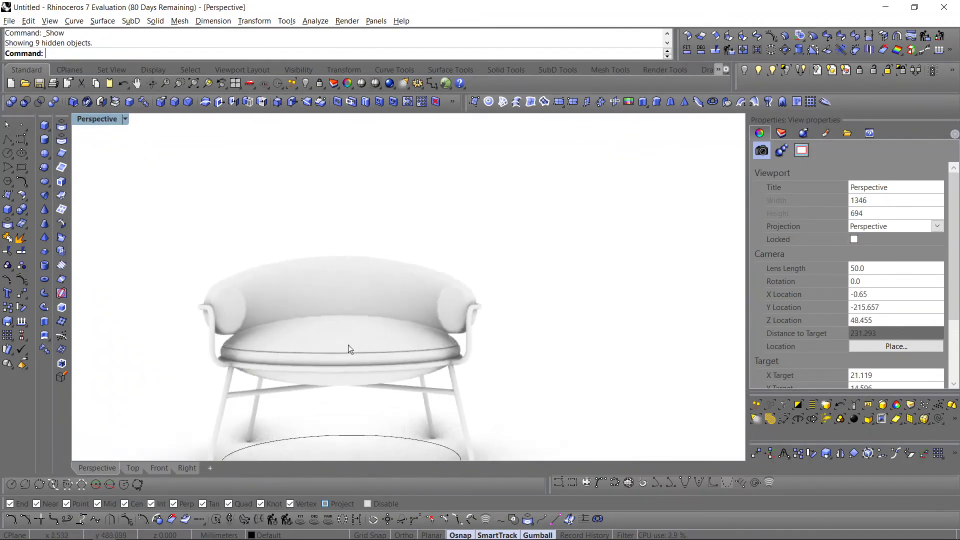
Step: Isolate the seat and apply a CageEdit bounding-box cage in World coordinates with 4 points and degree 3 per direction, Global region
{"action": "left_click", "coordinate": [348, 344]}
{"action": "left_click", "coordinate": [784, 70]}
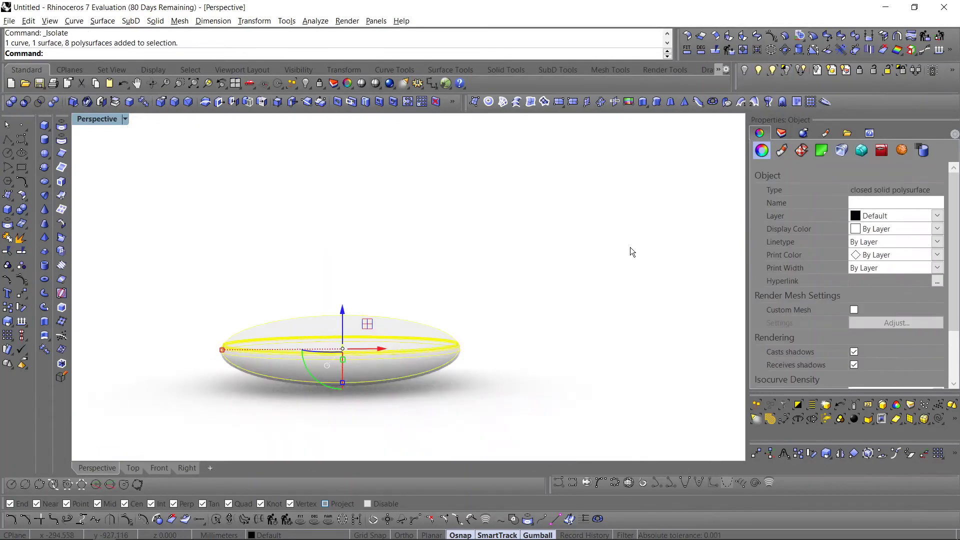
{"action": "key", "text": "Return"}
{"action": "key", "text": "Return"}
{"action": "key", "text": "Return"}
{"action": "key", "text": "Return"}
{"action": "key", "text": "Return"}
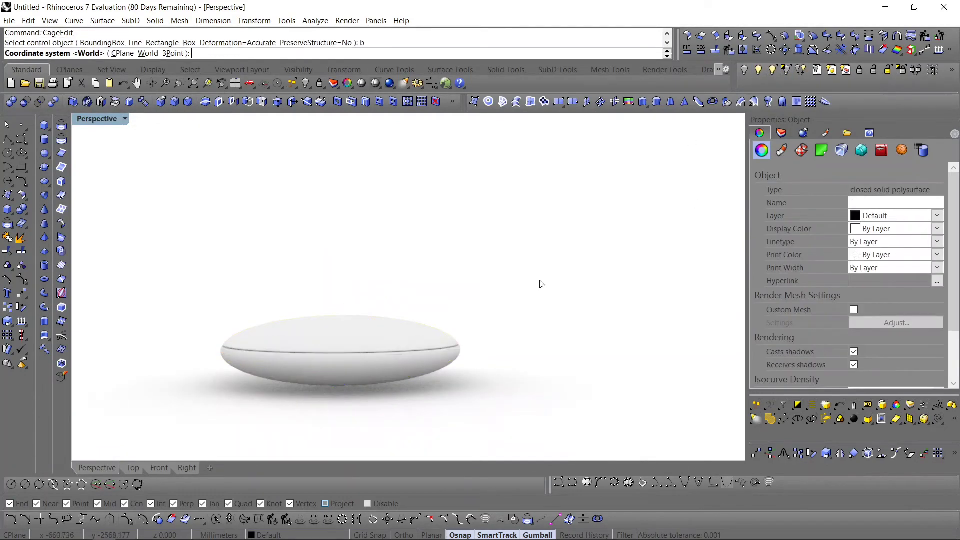
Step: Select the 16 central cage points in the Top view and scale them slightly inward vertically in the Right view to flatten the seat
{"action": "right_click_drag", "start_coordinate": [374, 334], "coordinate": [373, 352]}
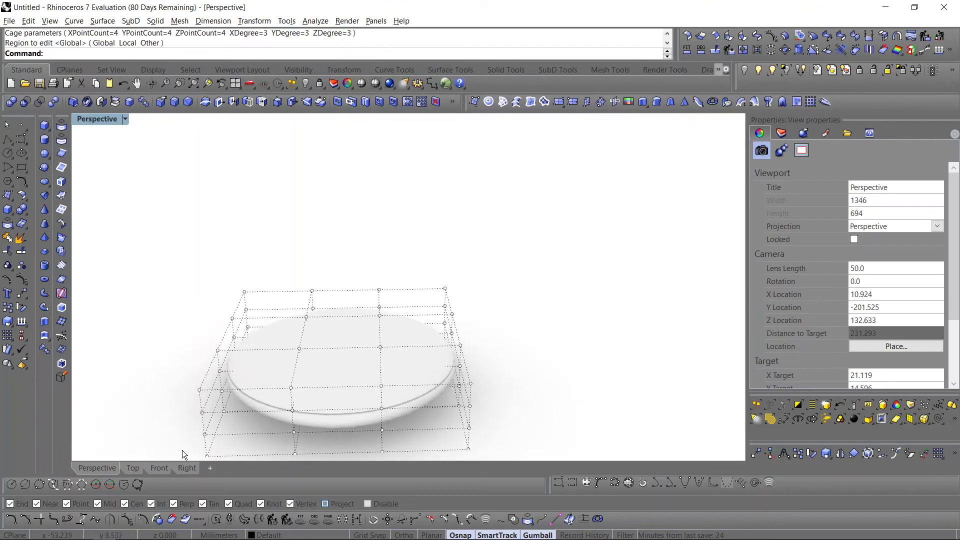
{"action": "left_click", "coordinate": [129, 473]}
{"action": "scroll", "coordinate": [478, 251], "scroll_direction": "down", "scroll_amount": 8}
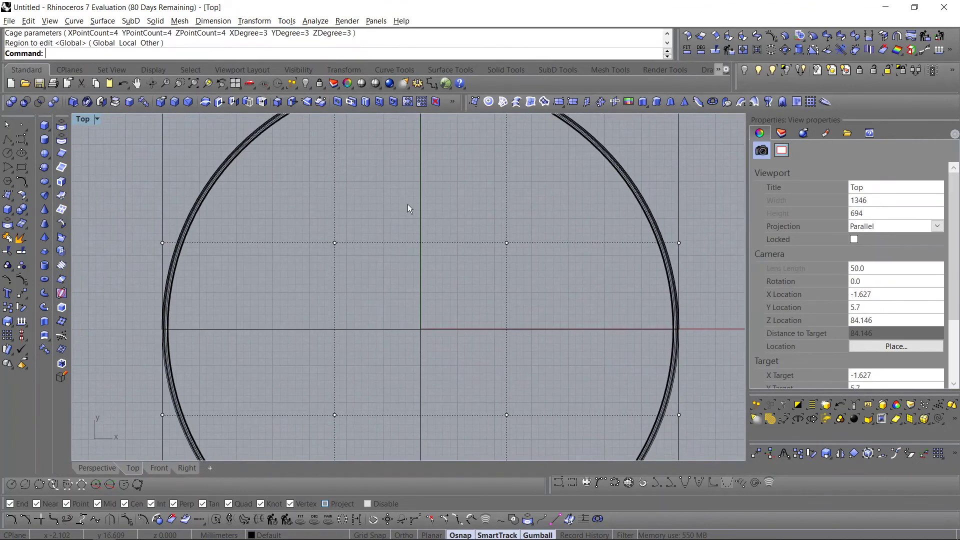
{"action": "left_click_drag", "start_coordinate": [294, 188], "coordinate": [550, 428]}
{"action": "left_click", "coordinate": [187, 468]}
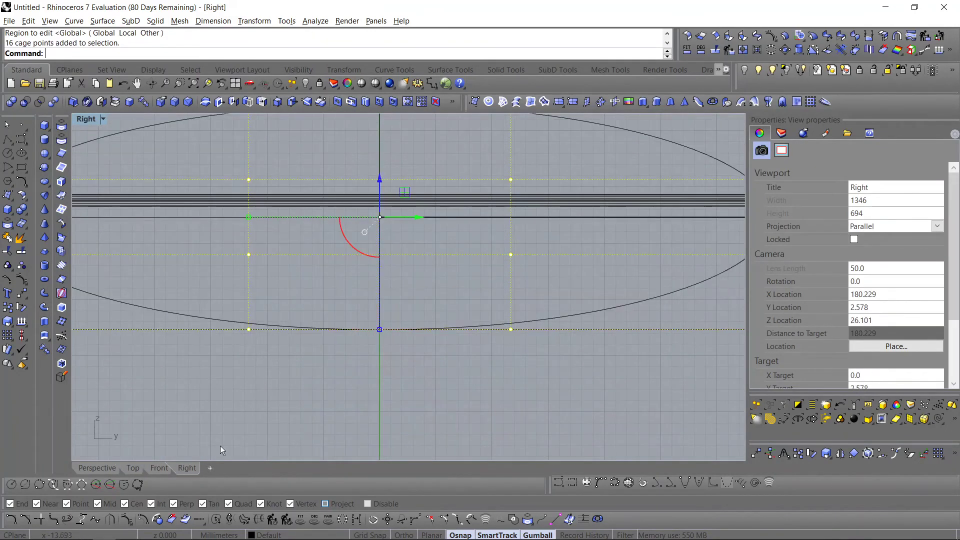
{"action": "scroll", "coordinate": [374, 318], "scroll_direction": "down", "scroll_amount": 2}
{"action": "right_click_drag", "start_coordinate": [374, 324], "coordinate": [384, 376]}
{"action": "left_click_drag", "start_coordinate": [389, 380], "coordinate": [388, 367]}
{"action": "scroll", "coordinate": [422, 353], "scroll_direction": "down", "scroll_amount": 1}
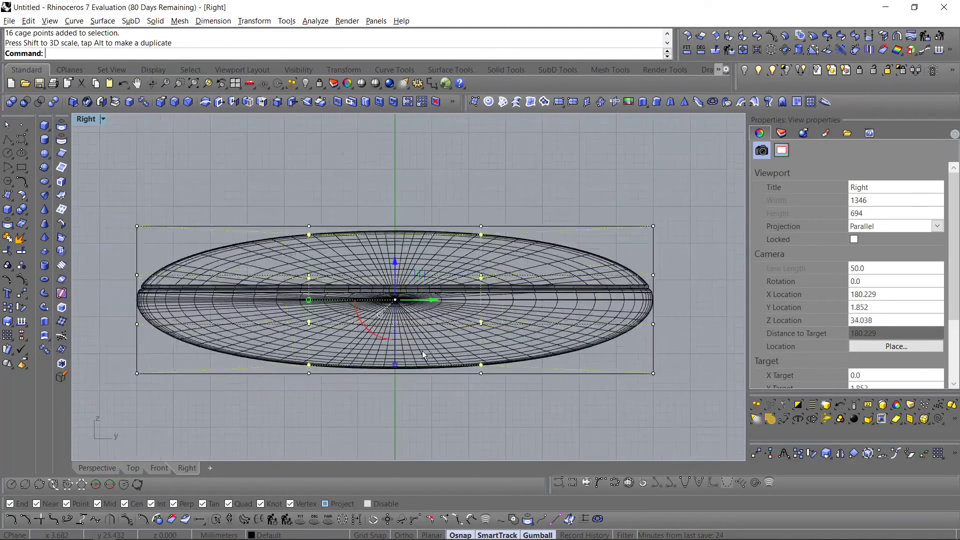
Step: Select all outer perimeter cage points in the Top view and scale them slightly outward vertically in the Right view to thicken the seat's edge
{"action": "right_click_drag", "start_coordinate": [269, 413], "coordinate": [288, 386]}
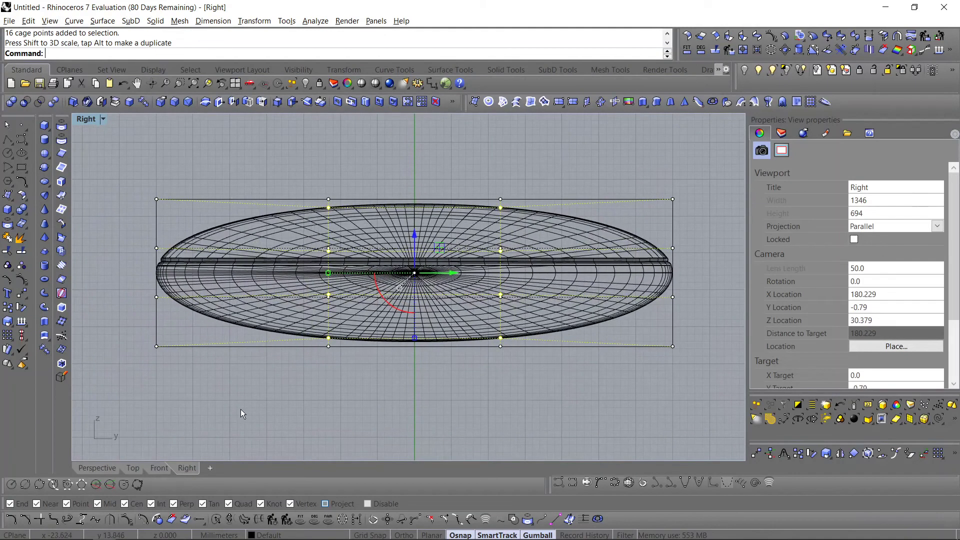
{"action": "left_click", "coordinate": [124, 470]}
{"action": "scroll", "coordinate": [227, 392], "scroll_direction": "down", "scroll_amount": 8}
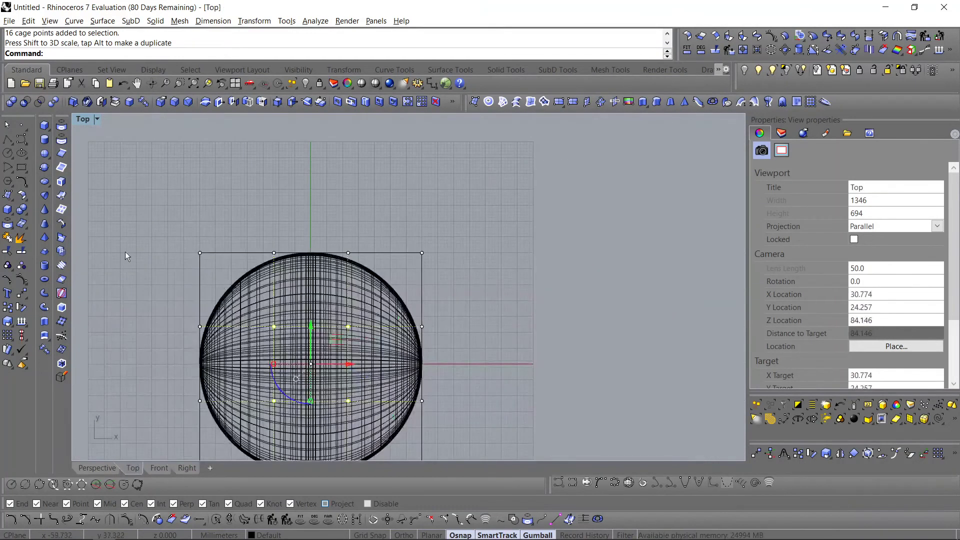
{"action": "left_click_drag", "start_coordinate": [112, 214], "coordinate": [471, 279]}
{"action": "right_click_drag", "start_coordinate": [473, 283], "coordinate": [478, 233]}
{"action": "scroll", "coordinate": [478, 233], "scroll_direction": "down", "scroll_amount": 4}
{"action": "left_click_drag", "start_coordinate": [406, 168], "coordinate": [518, 375], "text": "shift"}
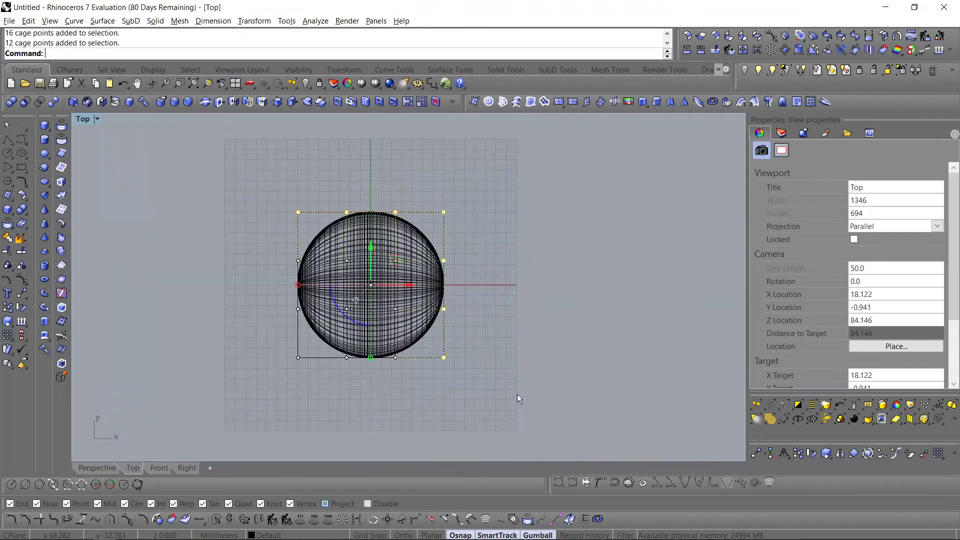
{"action": "left_click_drag", "start_coordinate": [249, 403], "coordinate": [304, 288], "text": "shift"}
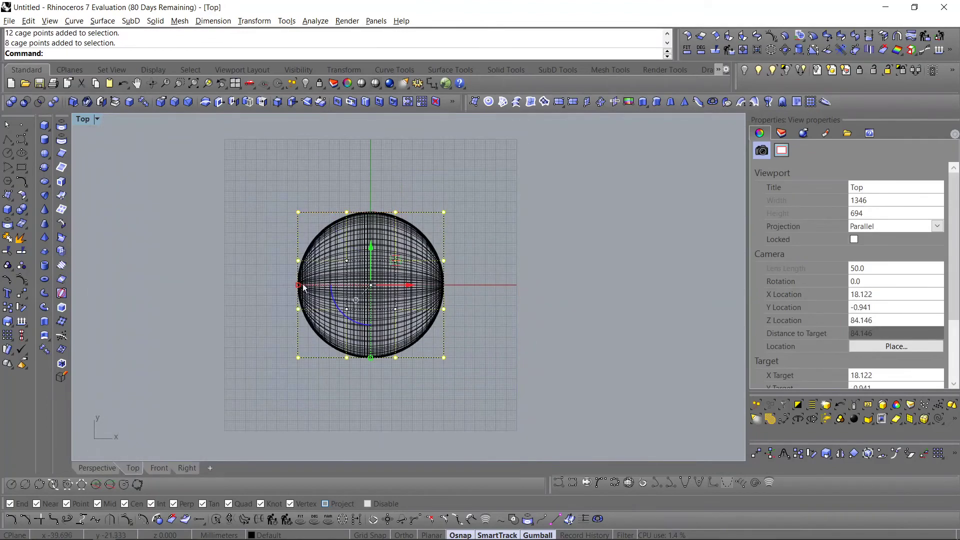
{"action": "left_click", "coordinate": [189, 466]}
{"action": "scroll", "coordinate": [401, 304], "scroll_direction": "up", "scroll_amount": 1}
{"action": "scroll", "coordinate": [404, 325], "scroll_direction": "down", "scroll_amount": 1}
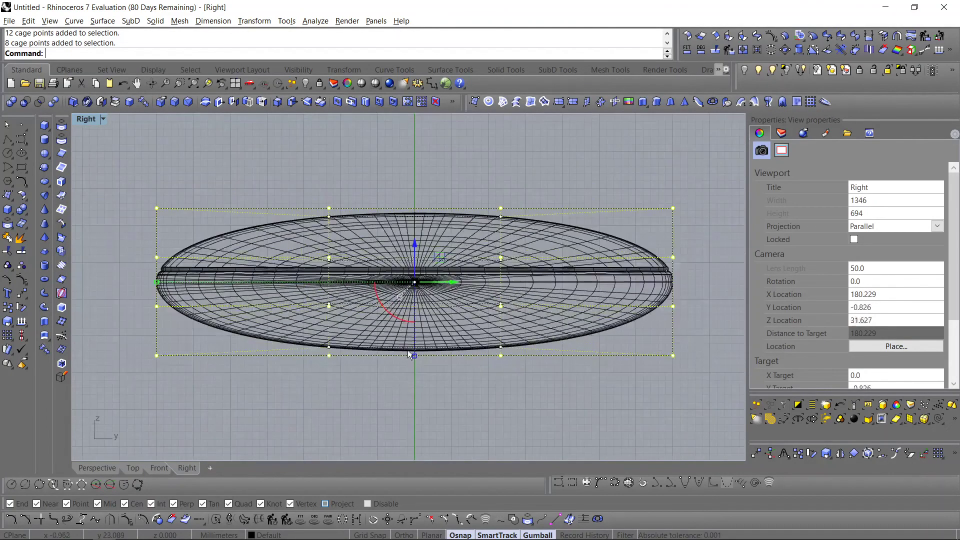
{"action": "mouse_move", "coordinate": [414, 358]}
{"action": "left_mouse_down"}
{"action": "mouse_move", "coordinate": [416, 369]}
{"action": "mouse_move", "coordinate": [413, 360]}
{"action": "left_mouse_up"}
{"action": "left_click", "coordinate": [370, 405]}
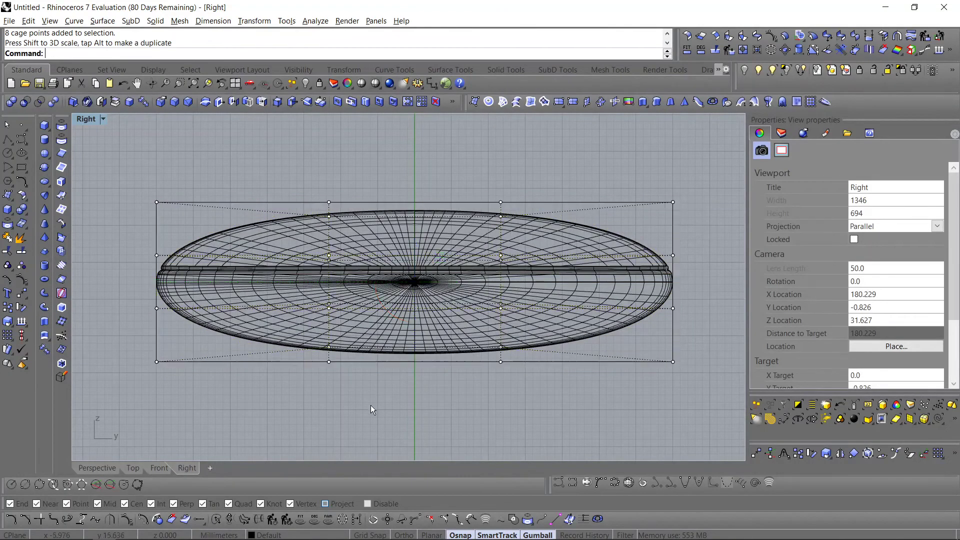
Step: Show the hidden chair parts and check the reshaped seat against the ring and crossbars in the Right and Perspective views
{"action": "left_click", "coordinate": [758, 72]}
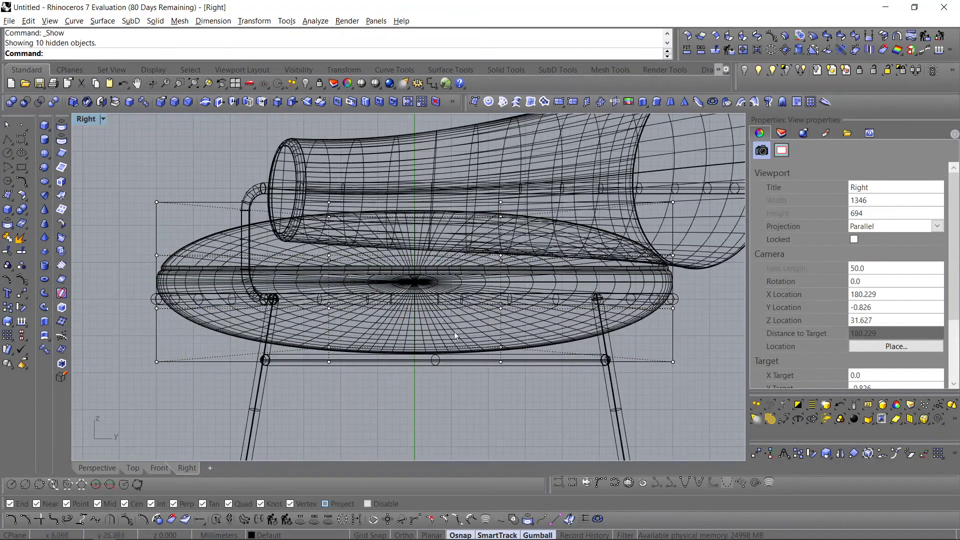
{"action": "scroll", "coordinate": [174, 301], "scroll_direction": "up", "scroll_amount": 2}
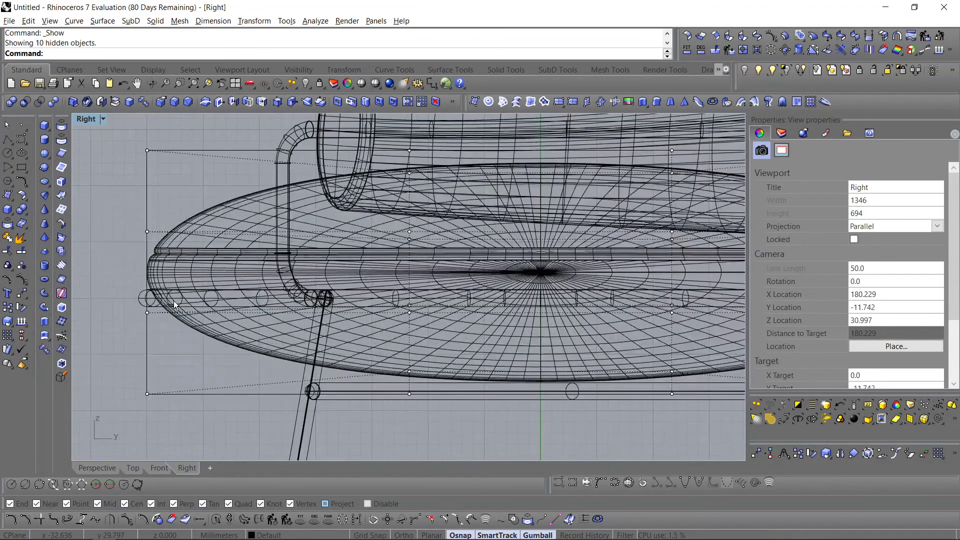
{"action": "scroll", "coordinate": [178, 340], "scroll_direction": "down", "scroll_amount": 1}
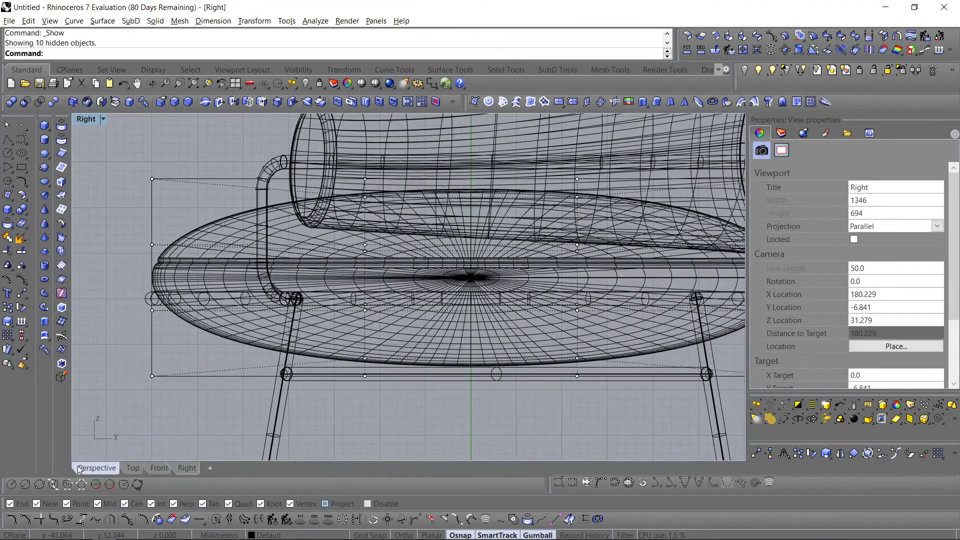
{"action": "left_click", "coordinate": [95, 468]}
{"action": "right_click_drag", "start_coordinate": [236, 392], "coordinate": [408, 296]}
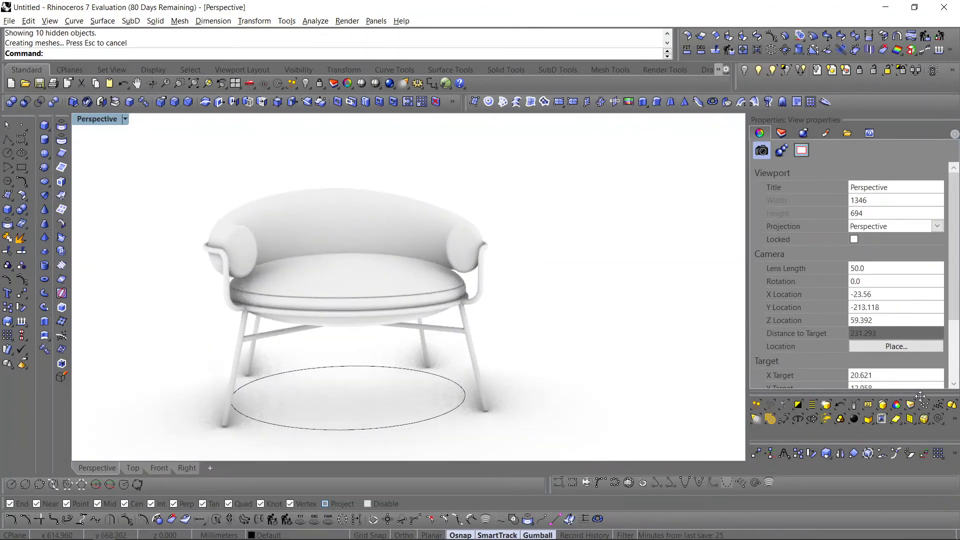
Step: Delete the guide circle on the floor beneath the chair and inspect the whole model in Perspective
{"action": "left_click", "coordinate": [464, 395]}
{"action": "right_click_drag", "start_coordinate": [470, 270], "coordinate": [504, 284]}
{"action": "key", "text": "Delete"}
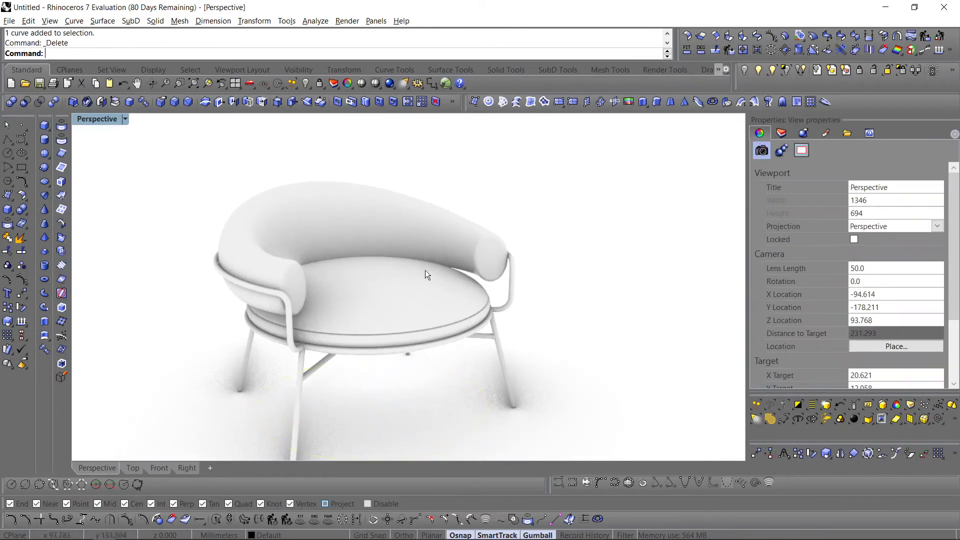
{"action": "right_click_drag", "start_coordinate": [425, 274], "coordinate": [382, 208]}
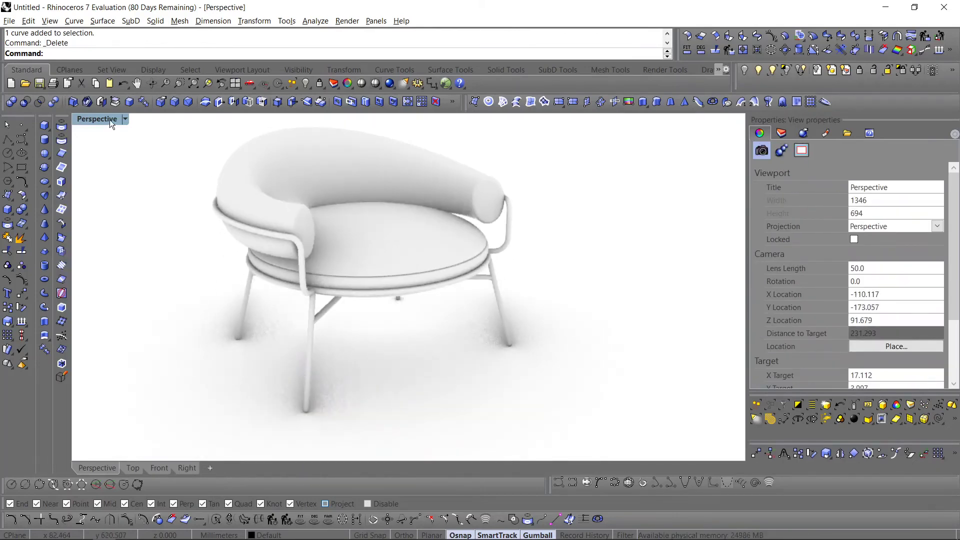
Step: Detach the Perspective viewport into a floating window showing the chair
{"action": "double_click", "coordinate": [110, 119]}
{"action": "double_click", "coordinate": [428, 121]}
{"action": "left_click_drag", "start_coordinate": [106, 123], "coordinate": [113, 146]}
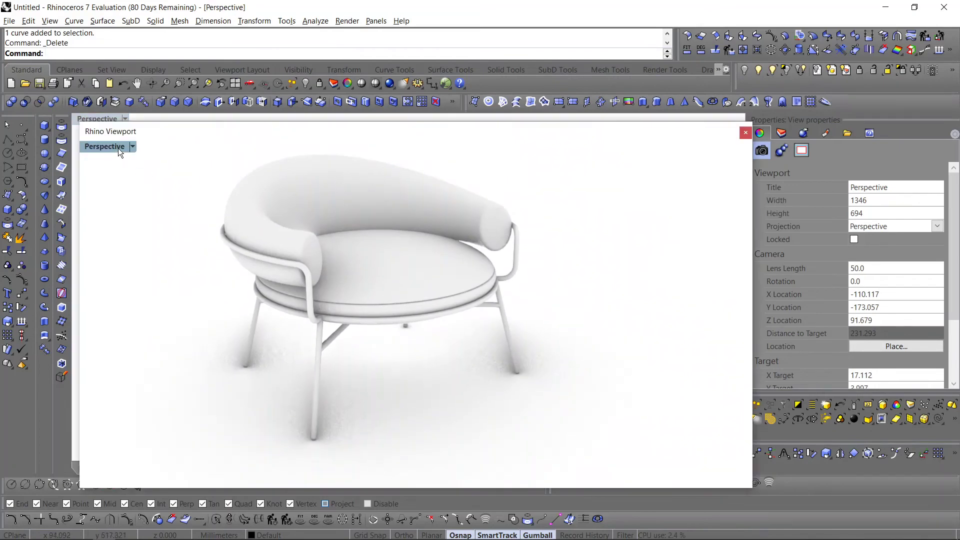
Step: Enlarge and close the floating Perspective window, and inspect the chair from a higher angle in the docked viewport
{"action": "double_click", "coordinate": [118, 148]}
{"action": "right_click_drag", "start_coordinate": [118, 150], "coordinate": [825, 31]}
{"action": "left_click", "coordinate": [951, 7]}
{"action": "right_click_drag", "start_coordinate": [429, 231], "coordinate": [379, 278]}
{"action": "scroll", "coordinate": [400, 278], "scroll_direction": "up", "scroll_amount": 4}
Step: Add a new layer named 1, leaving its color choice cancelled
{"action": "left_click", "coordinate": [783, 136]}
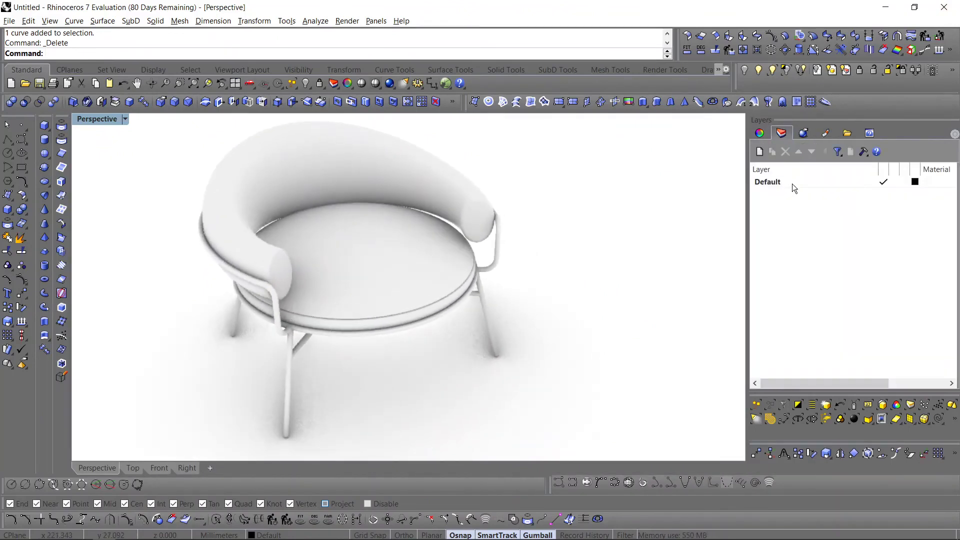
{"action": "left_click", "coordinate": [759, 151]}
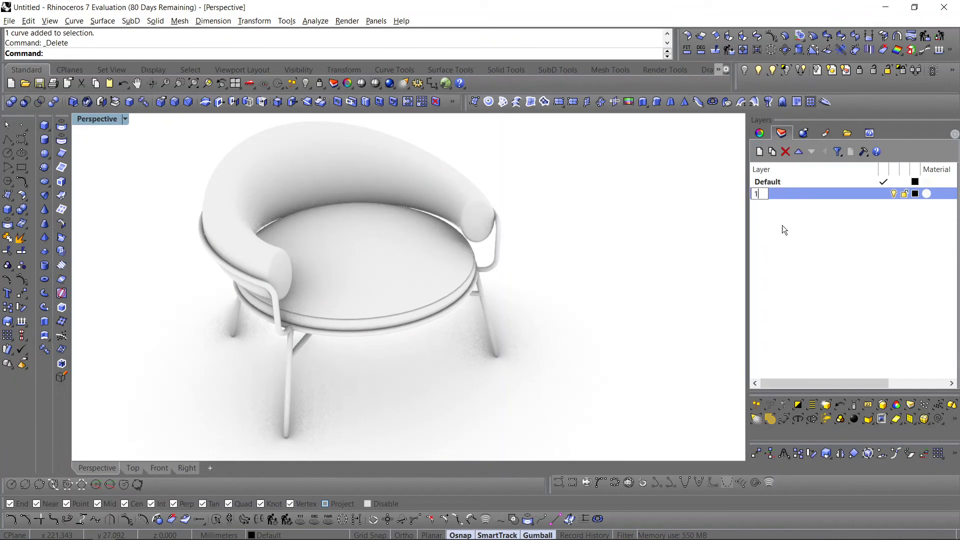
{"action": "left_click", "coordinate": [797, 238]}
{"action": "left_click", "coordinate": [915, 193]}
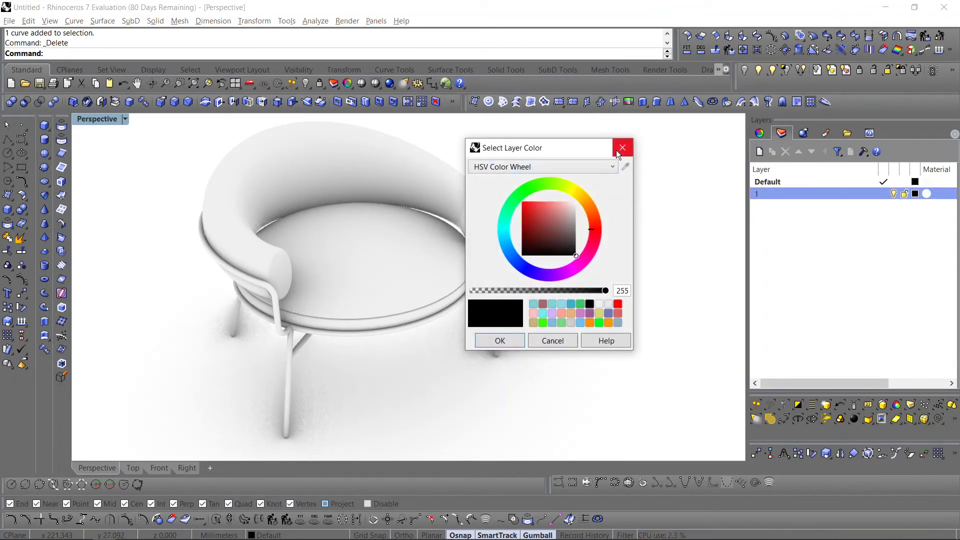
{"action": "left_click", "coordinate": [623, 147]}
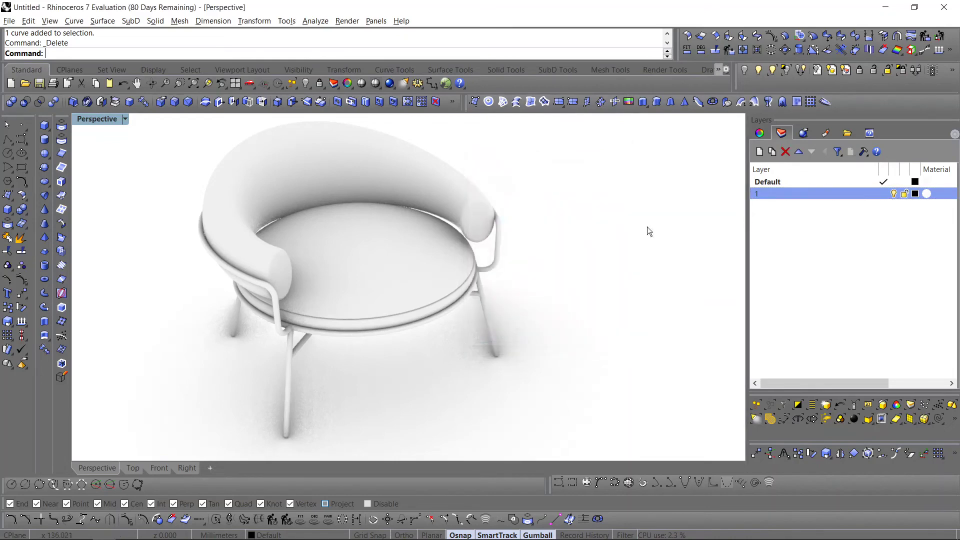
Step: Select the entire model and generate a Make2D drawing with first angle projection, hidden lines and grouped output on the Make2D layer
{"action": "right_click_drag", "start_coordinate": [647, 230], "coordinate": [567, 255]}
{"action": "scroll", "coordinate": [566, 255], "scroll_direction": "down", "scroll_amount": 5}
{"action": "key", "text": "ctrl+a"}
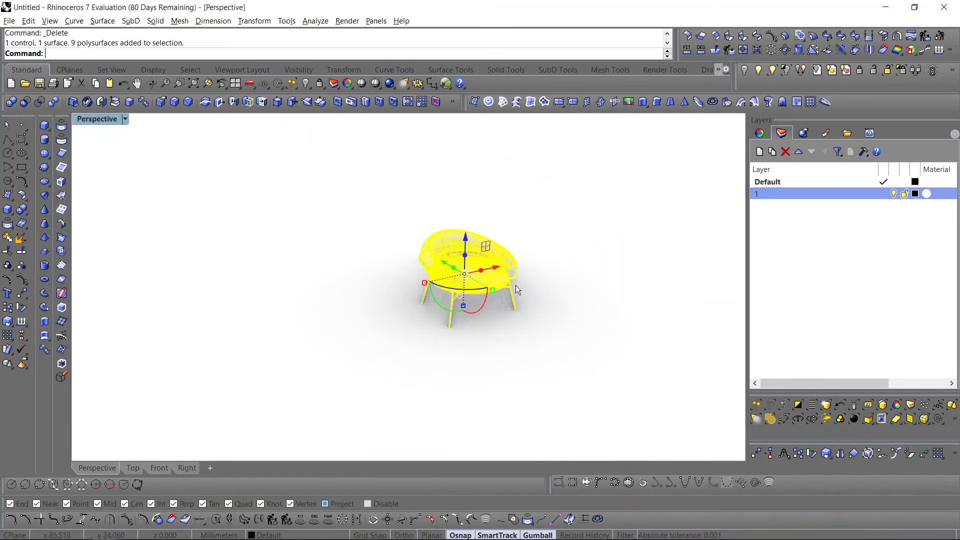
{"action": "key", "text": "ctrl+a"}
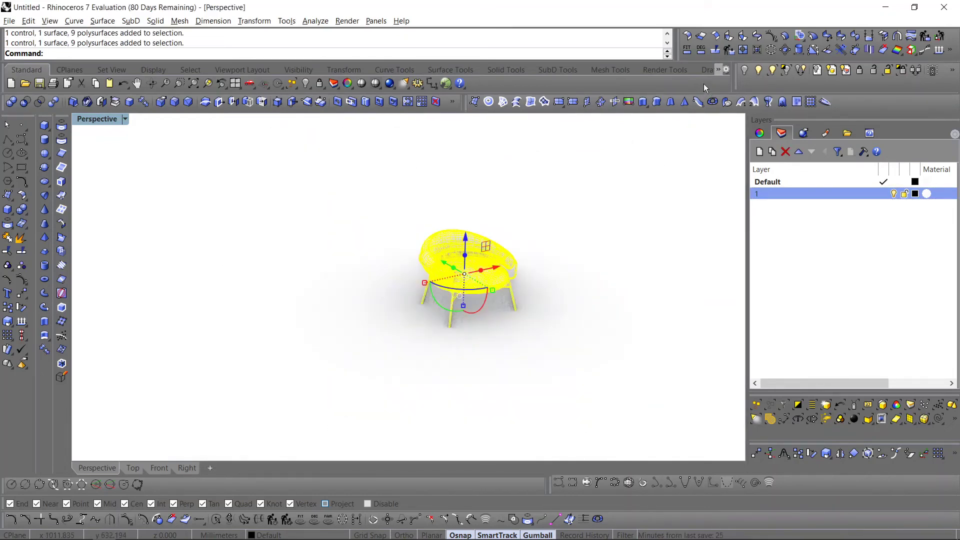
{"action": "left_click", "coordinate": [707, 69]}
{"action": "left_click", "coordinate": [429, 83]}
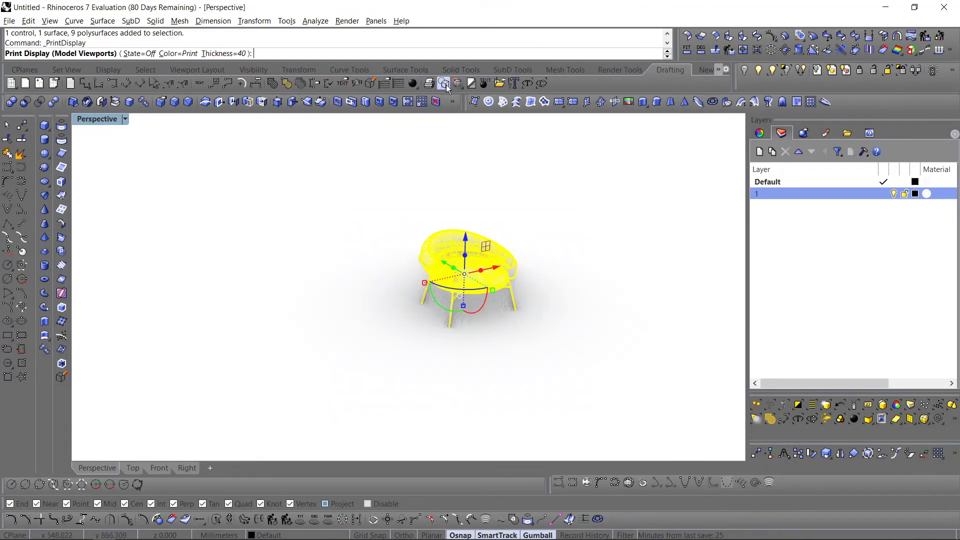
{"action": "left_click", "coordinate": [371, 83]}
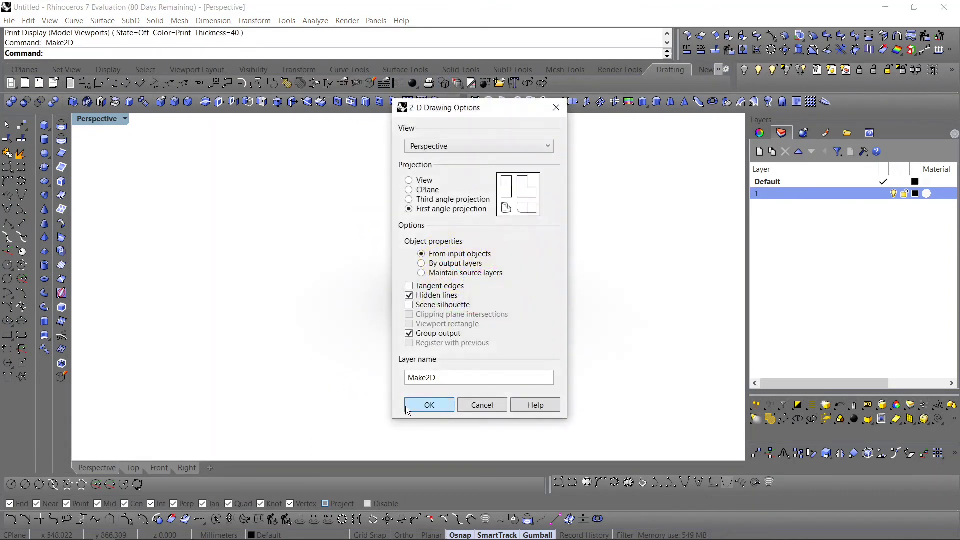
{"action": "left_click", "coordinate": [429, 405]}
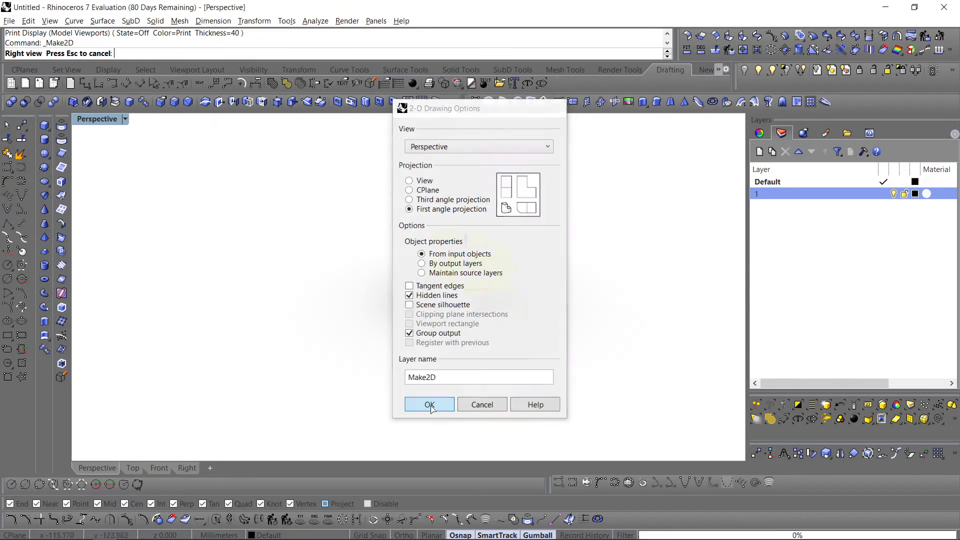
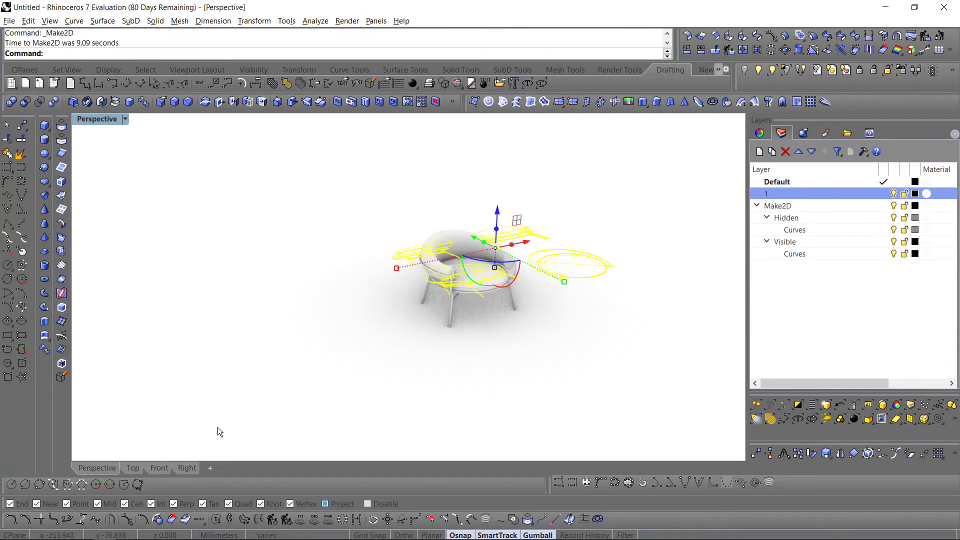
Step: Select all the 2D drawing curves in the Top view and move them along X clear of the 3D chair
{"action": "left_click", "coordinate": [133, 467]}
{"action": "scroll", "coordinate": [390, 250], "scroll_direction": "down", "scroll_amount": 3}
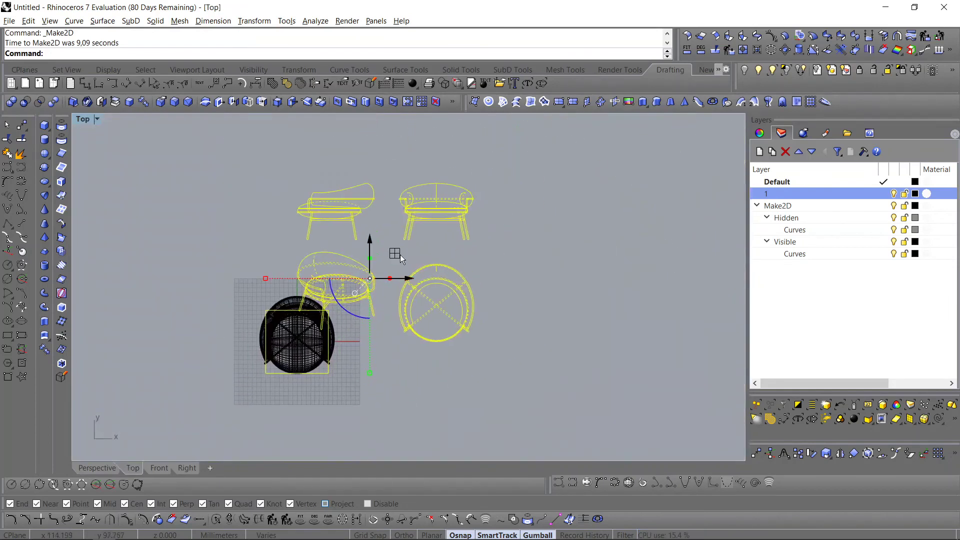
{"action": "left_click_drag", "start_coordinate": [383, 258], "coordinate": [521, 279]}
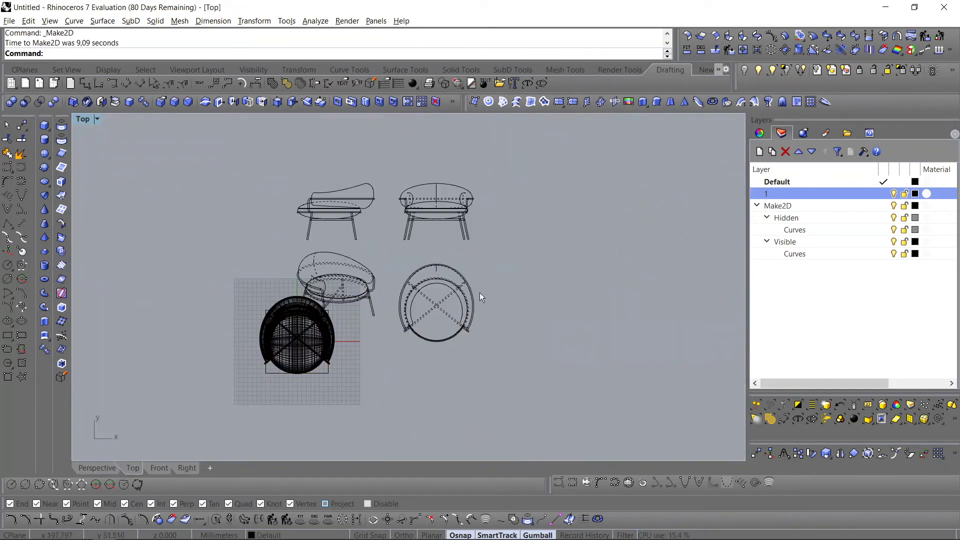
{"action": "left_click", "coordinate": [924, 420]}
{"action": "left_click_drag", "start_coordinate": [425, 263], "coordinate": [555, 263]}
{"action": "left_click", "coordinate": [538, 349]}
{"action": "right_click_drag", "start_coordinate": [507, 284], "coordinate": [467, 319]}
{"action": "scroll", "coordinate": [468, 318], "scroll_direction": "up", "scroll_amount": 4}
{"action": "scroll", "coordinate": [454, 307], "scroll_direction": "down", "scroll_amount": 4}
{"action": "scroll", "coordinate": [454, 308], "scroll_direction": "down", "scroll_amount": 2}
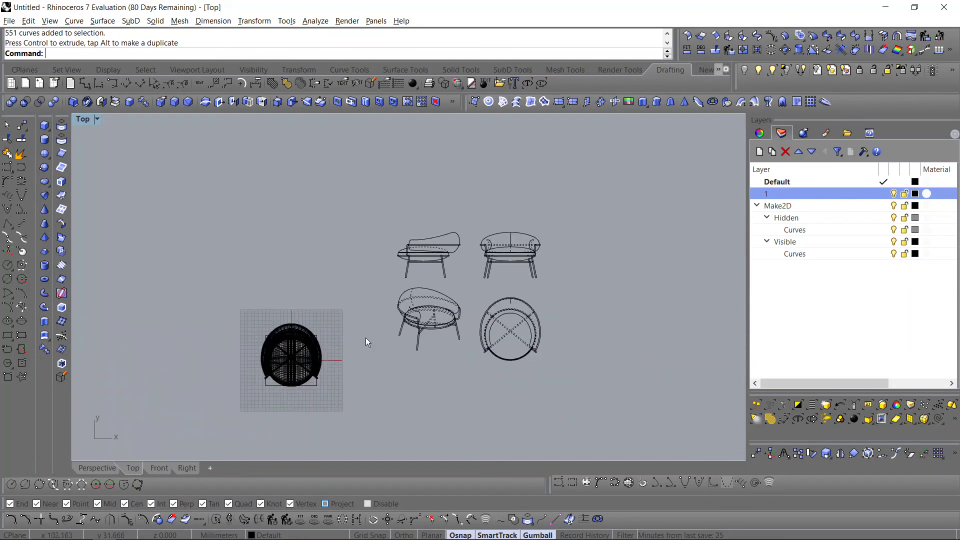
Step: Delete the leftover rectangular control cage around the 3D chair in the Top view
{"action": "scroll", "coordinate": [319, 380], "scroll_direction": "up", "scroll_amount": 2}
{"action": "left_click", "coordinate": [308, 388]}
{"action": "key", "text": "Delete"}
{"action": "right_click_drag", "start_coordinate": [433, 364], "coordinate": [403, 368]}
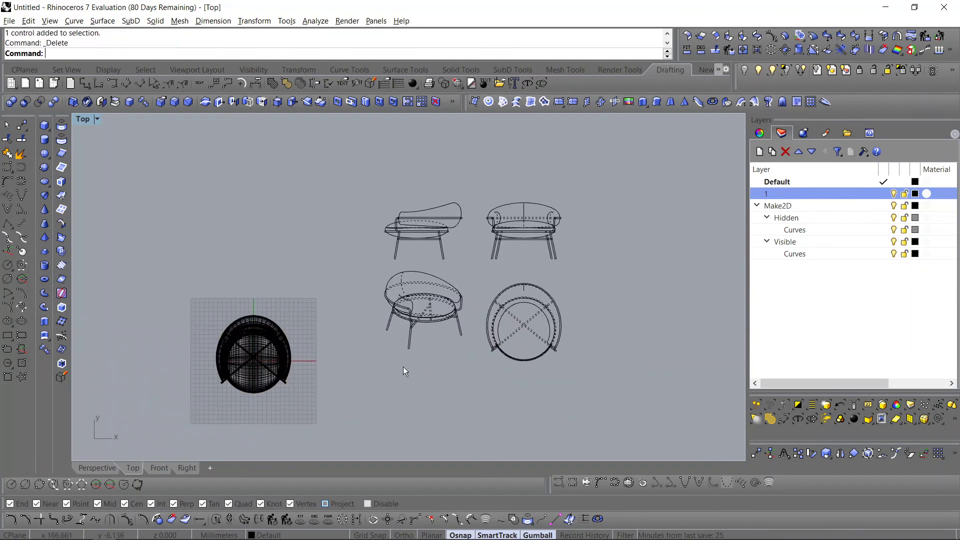
{"action": "right_click_drag", "start_coordinate": [473, 317], "coordinate": [443, 341]}
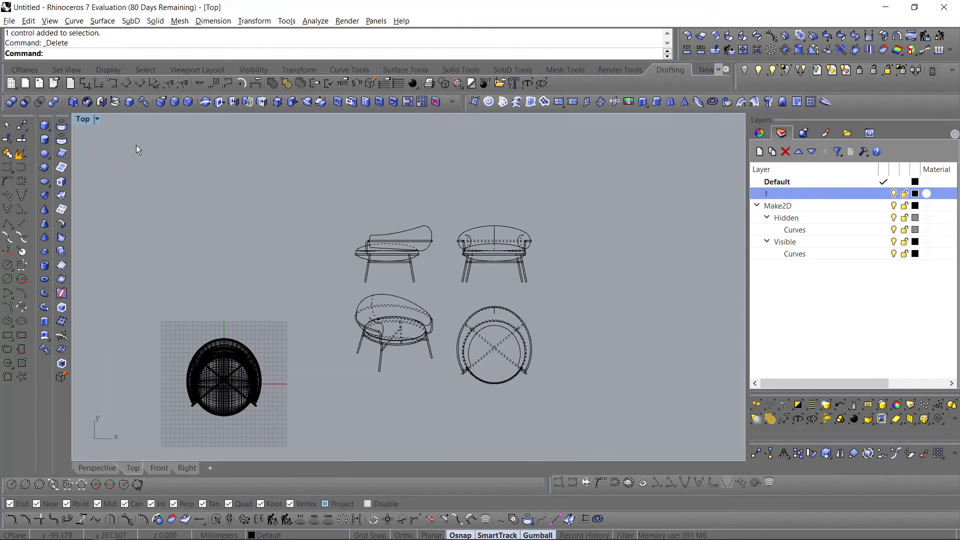
Step: Open the print setup with Rhino PDF as the destination and set the paper size to A2 (420mm x 594mm)
{"action": "left_click", "coordinate": [15, 69]}
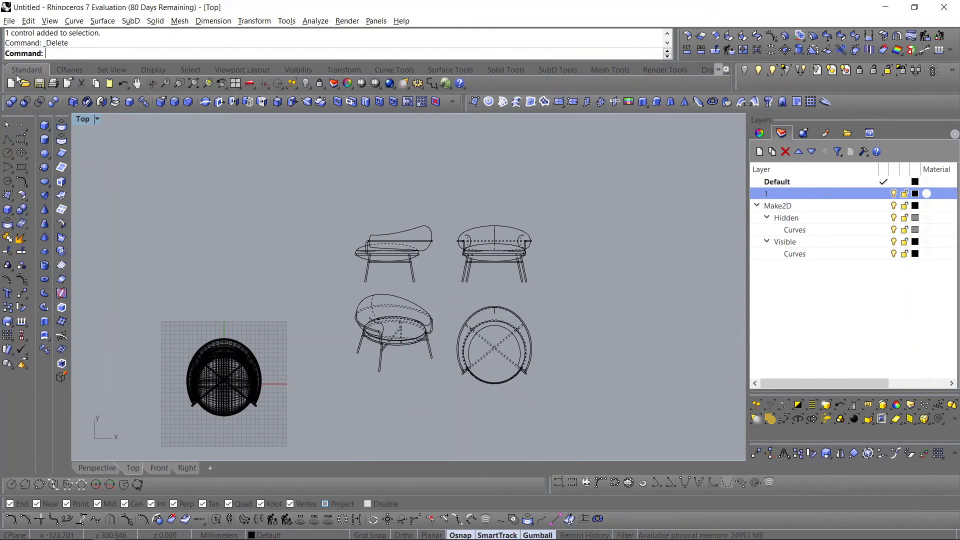
{"action": "left_click", "coordinate": [54, 85]}
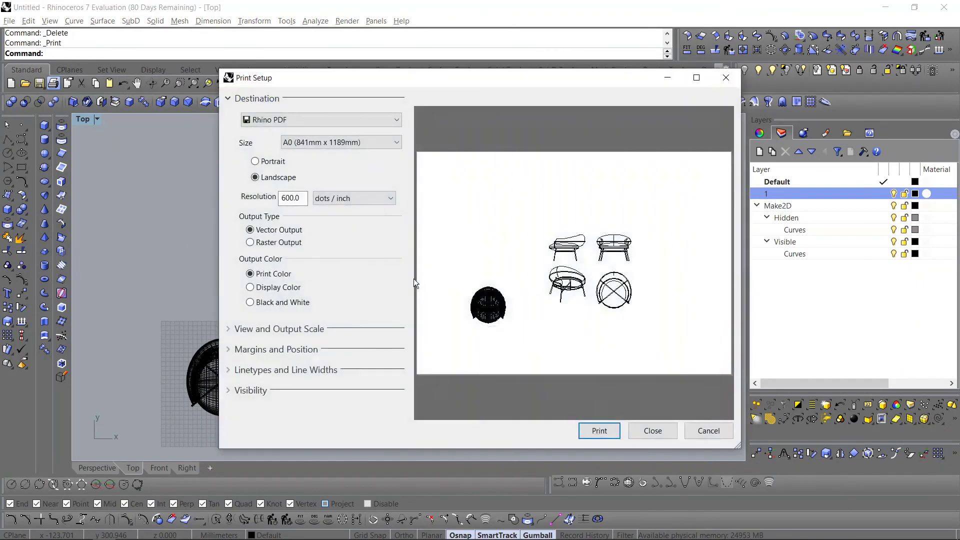
{"action": "left_click", "coordinate": [270, 121]}
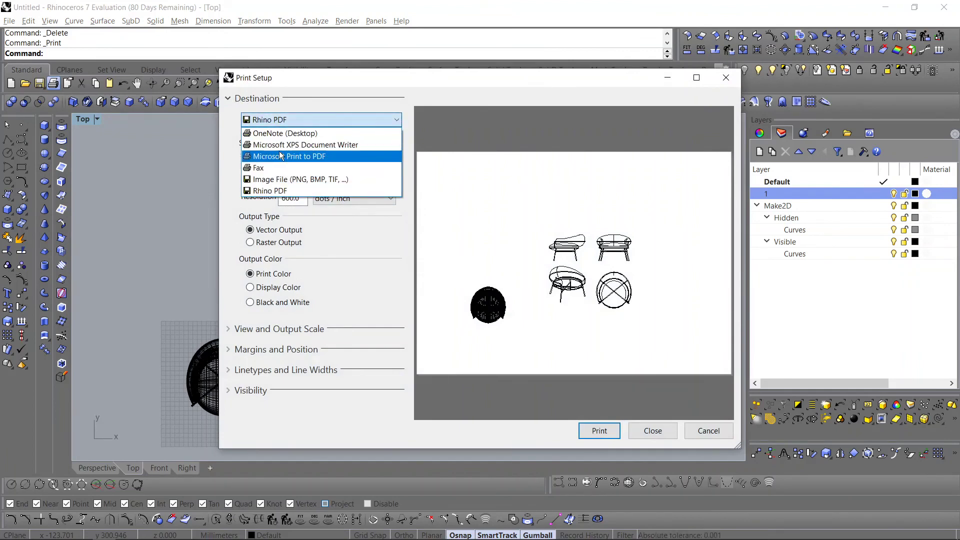
{"action": "left_click", "coordinate": [273, 191]}
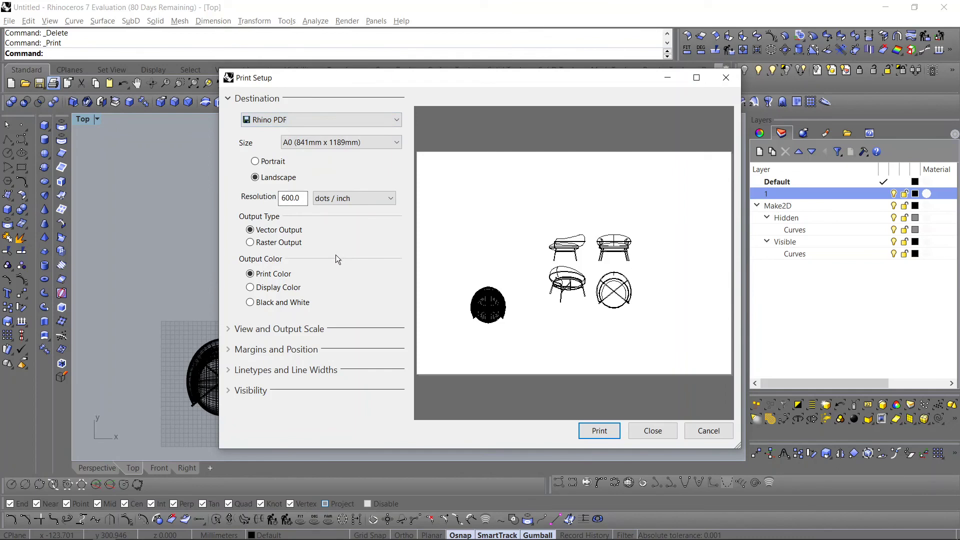
{"action": "left_click", "coordinate": [321, 145]}
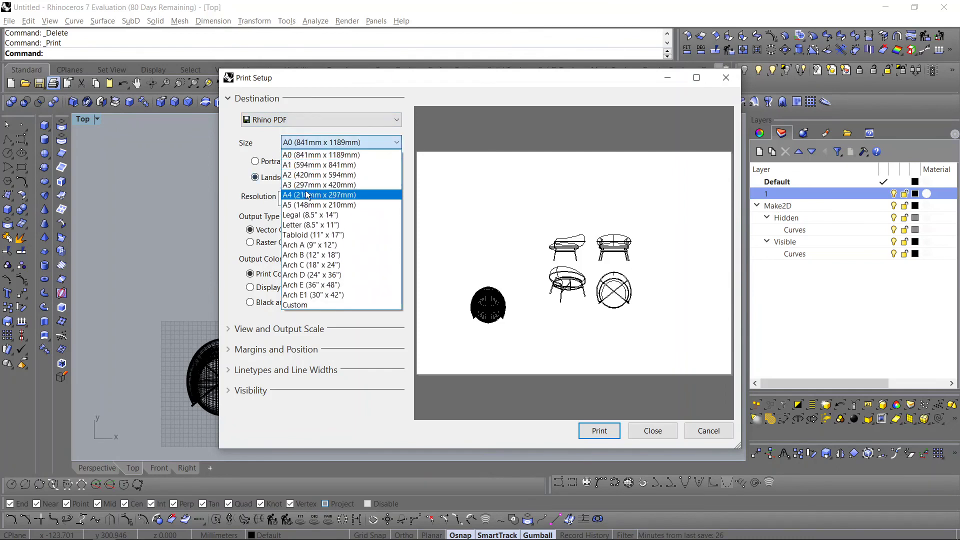
{"action": "left_click", "coordinate": [303, 175]}
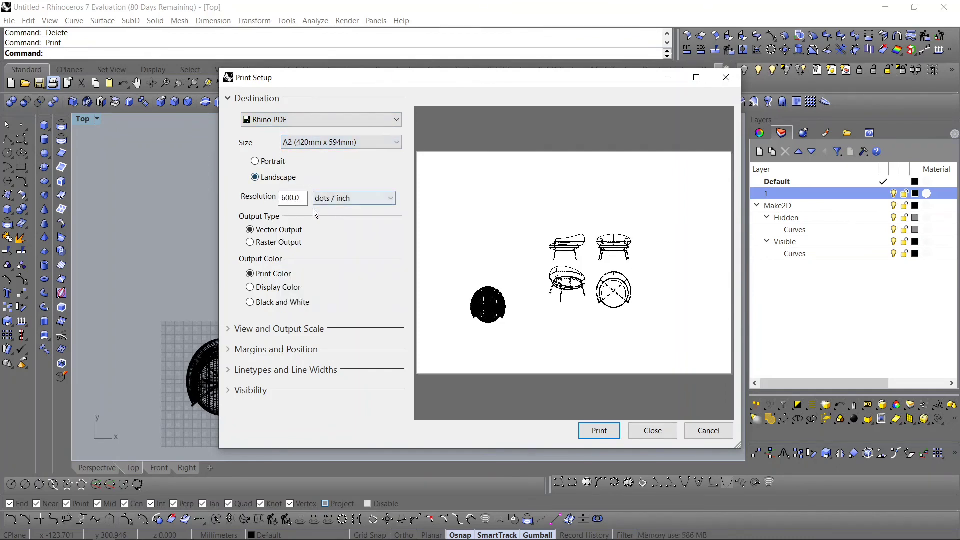
Step: Define a print window around the four 2D chair drawings in the Top view and check the enlarged print preview
{"action": "left_click", "coordinate": [229, 330]}
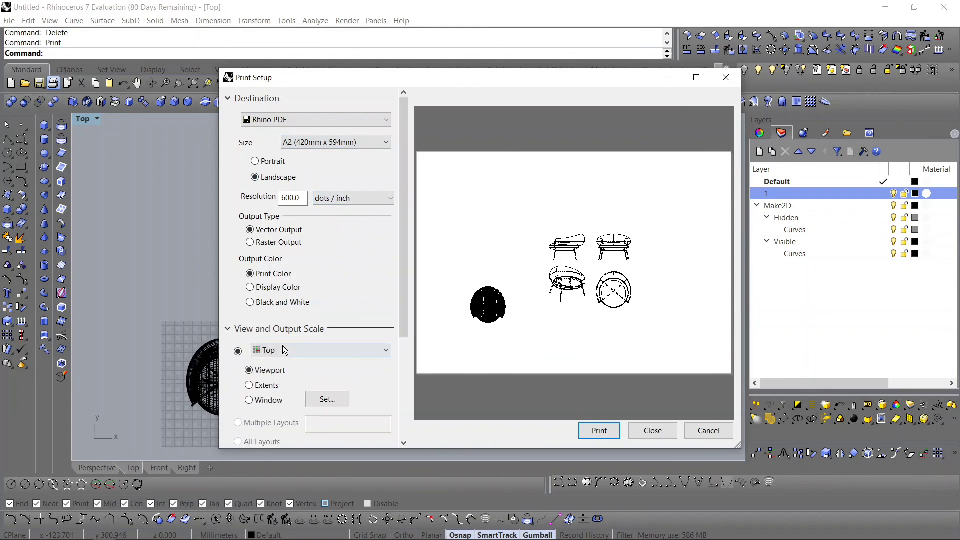
{"action": "left_click", "coordinate": [276, 400]}
{"action": "left_click_drag", "start_coordinate": [294, 195], "coordinate": [591, 402]}
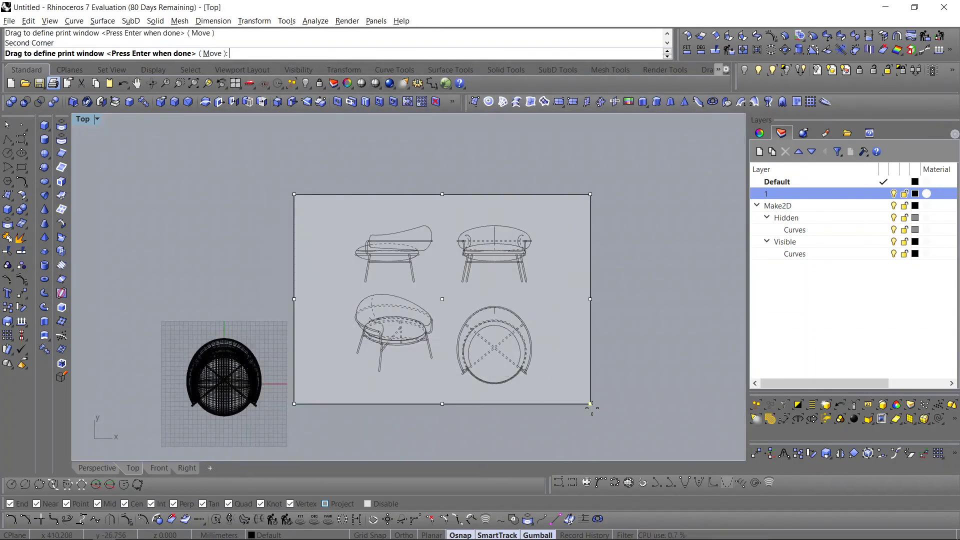
{"action": "key", "text": "Return"}
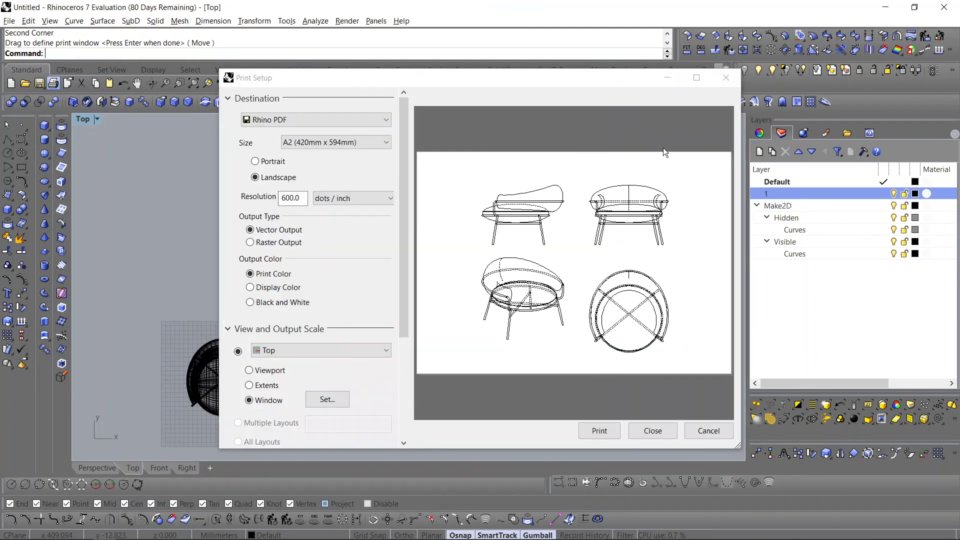
{"action": "left_click", "coordinate": [696, 77]}
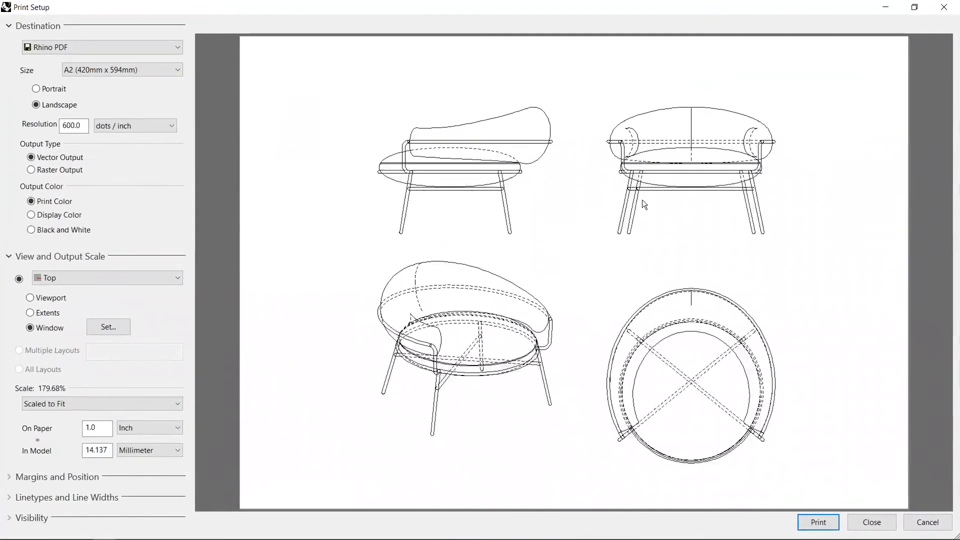
Step: Print the sheet to a PDF file on the desktop named Armchair Hi Atelier
{"action": "left_click", "coordinate": [818, 522]}
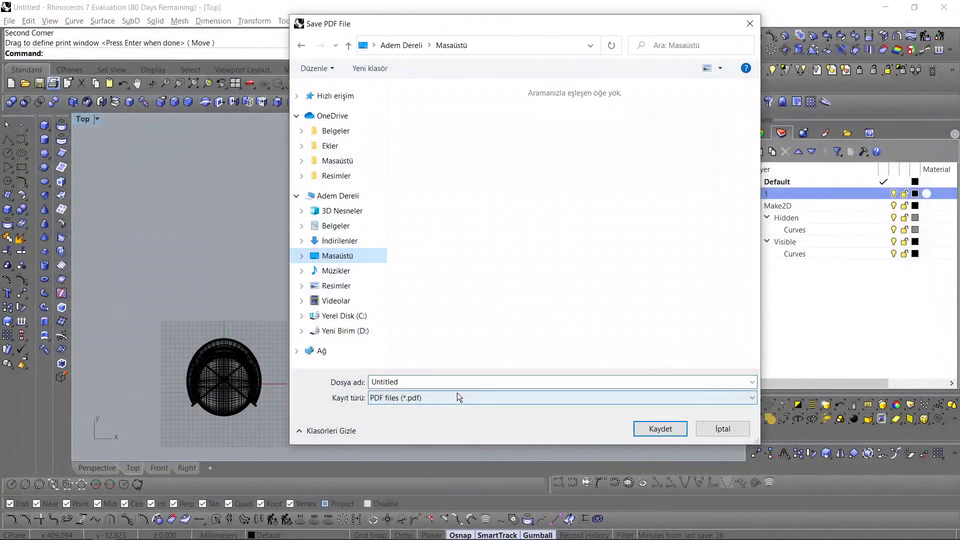
{"action": "type", "text": "A"}
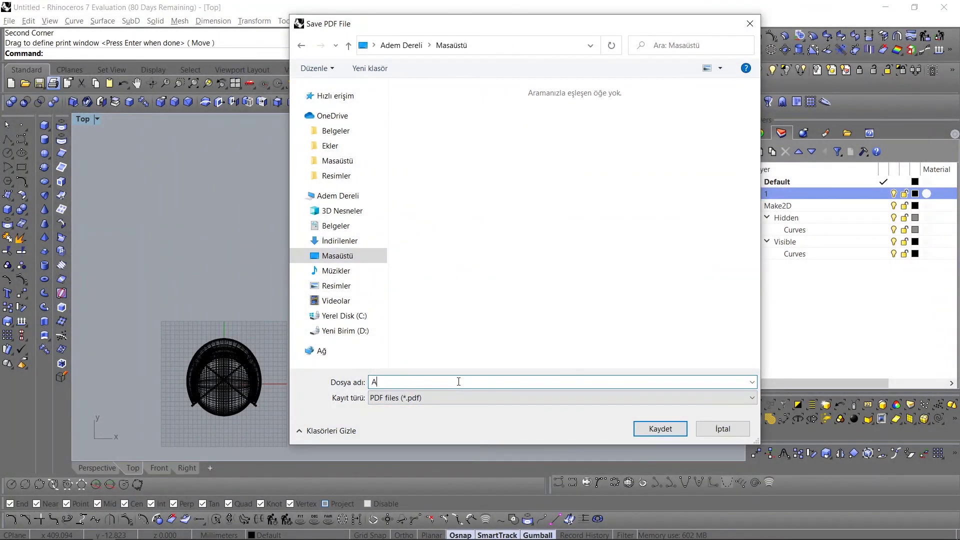
{"action": "type", "text": "rmchair Hi Atelier"}
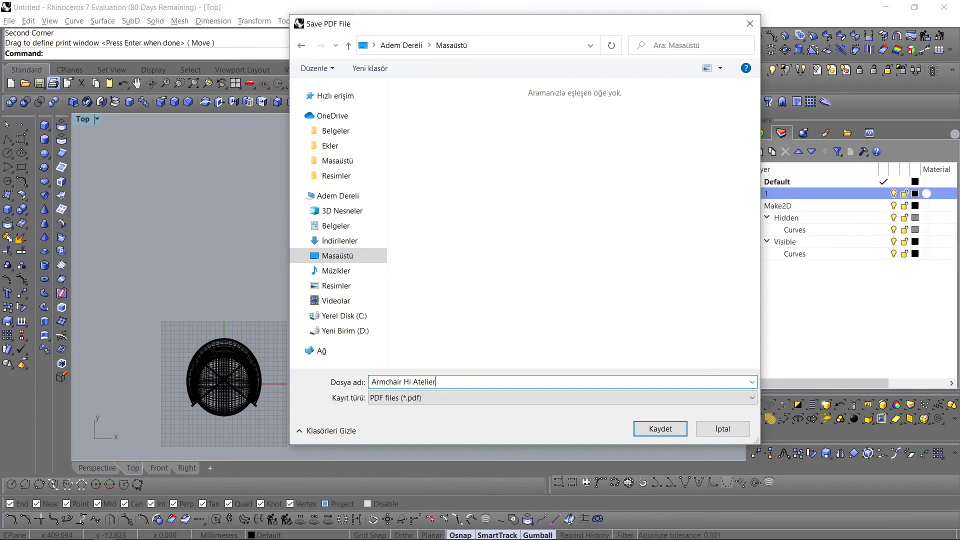
{"action": "left_click", "coordinate": [660, 428]}
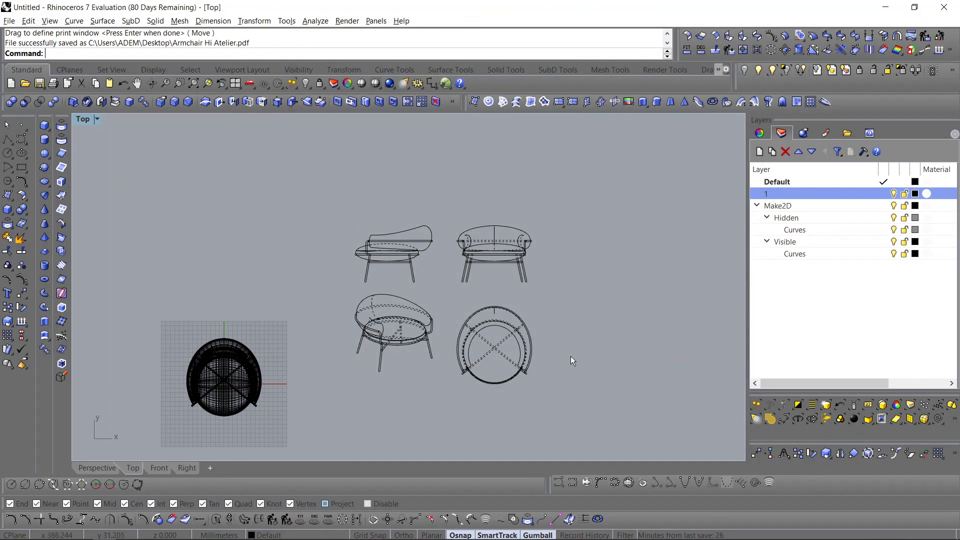
{"action": "right_click_drag", "start_coordinate": [566, 348], "coordinate": [573, 296]}
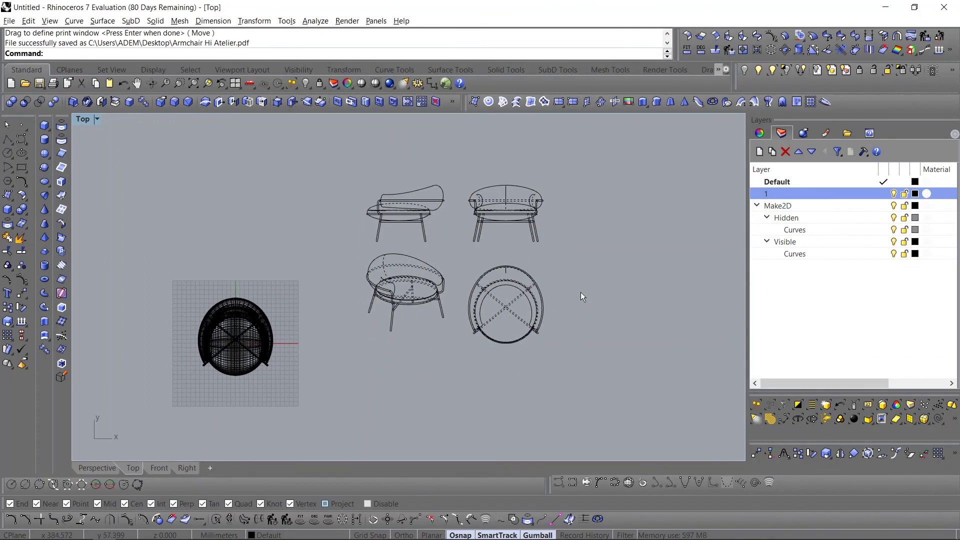
{"action": "type", "text": "Th"}
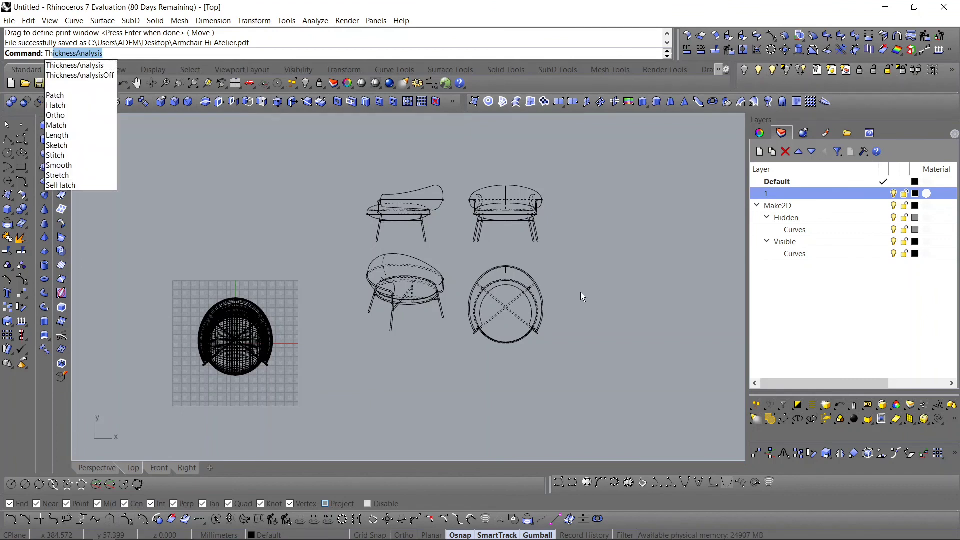
{"action": "type", "text": "ANKS"}
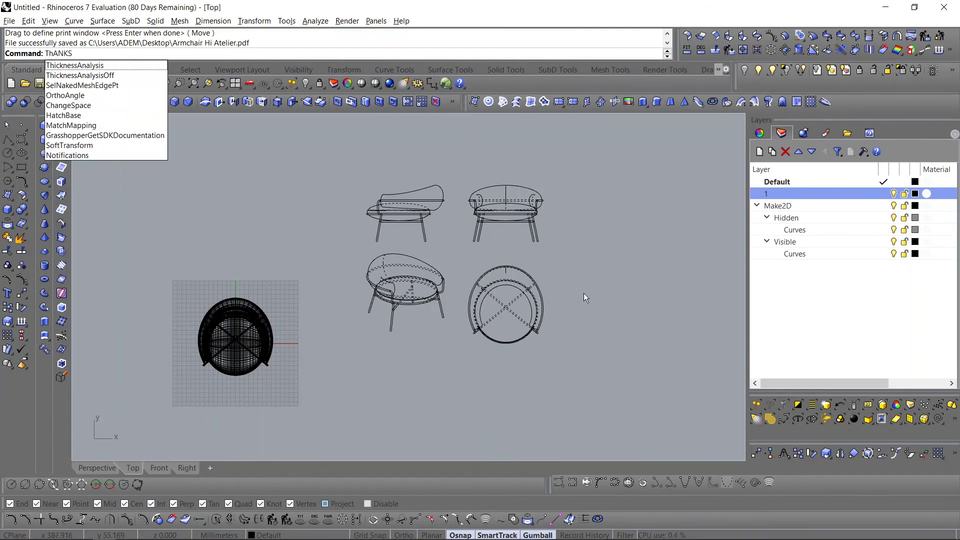
{"action": "key", "text": "Escape"}
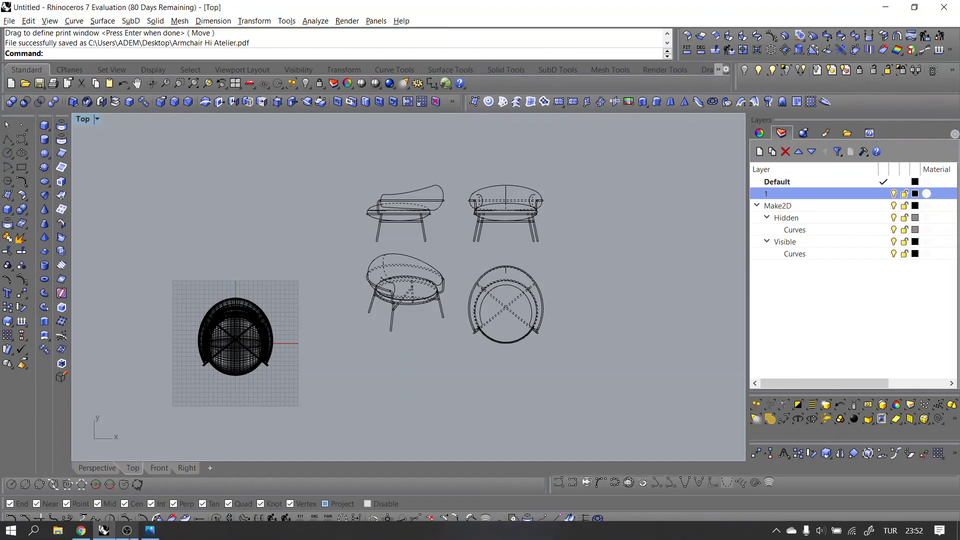